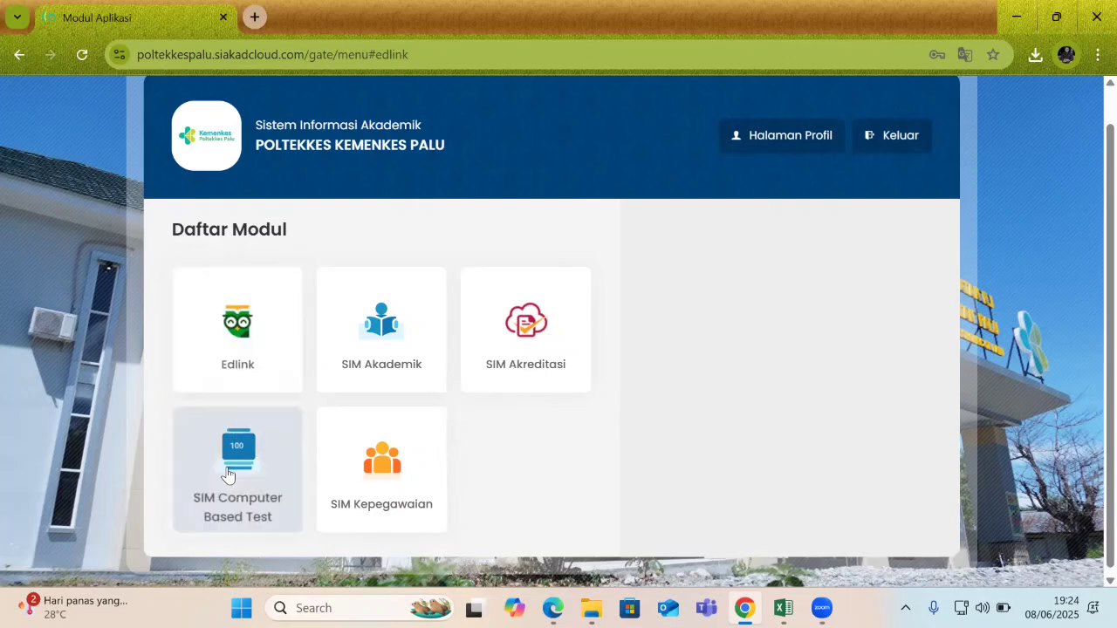
Open the Edlink module card and enter it with the Dosen role.
click(238, 333)
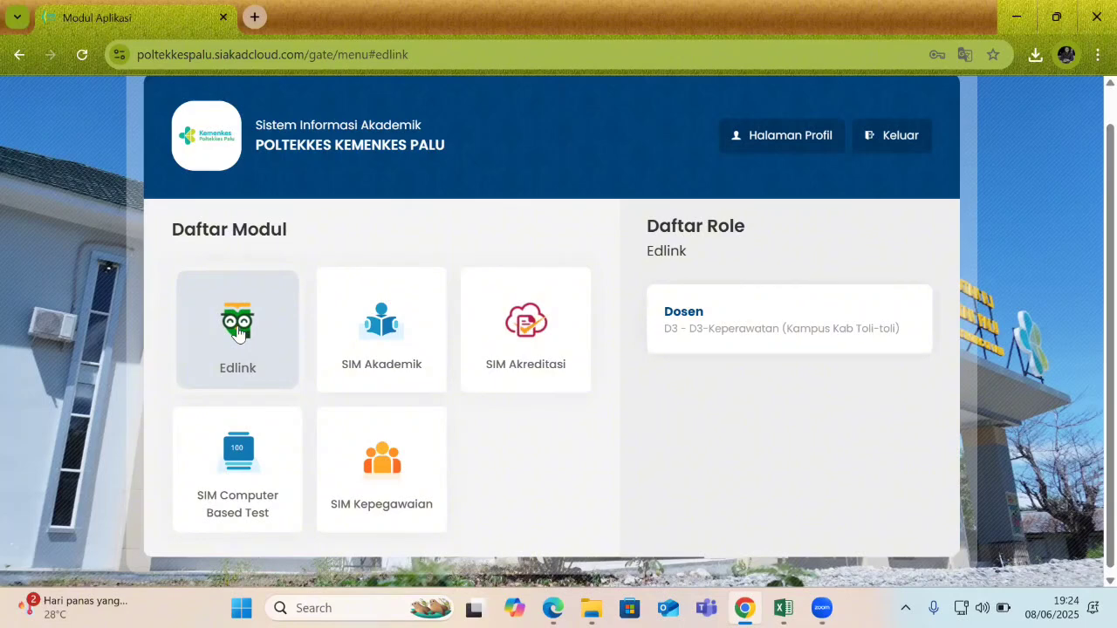
click(793, 340)
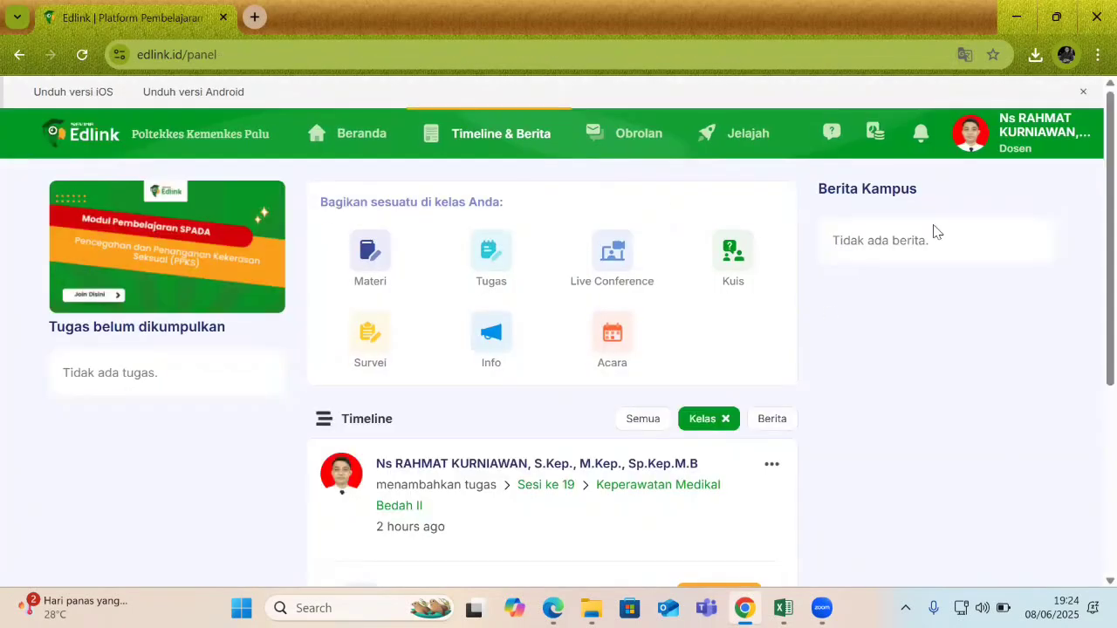
Sign out of Edlink using Keluar in the profile avatar menu.
click(966, 141)
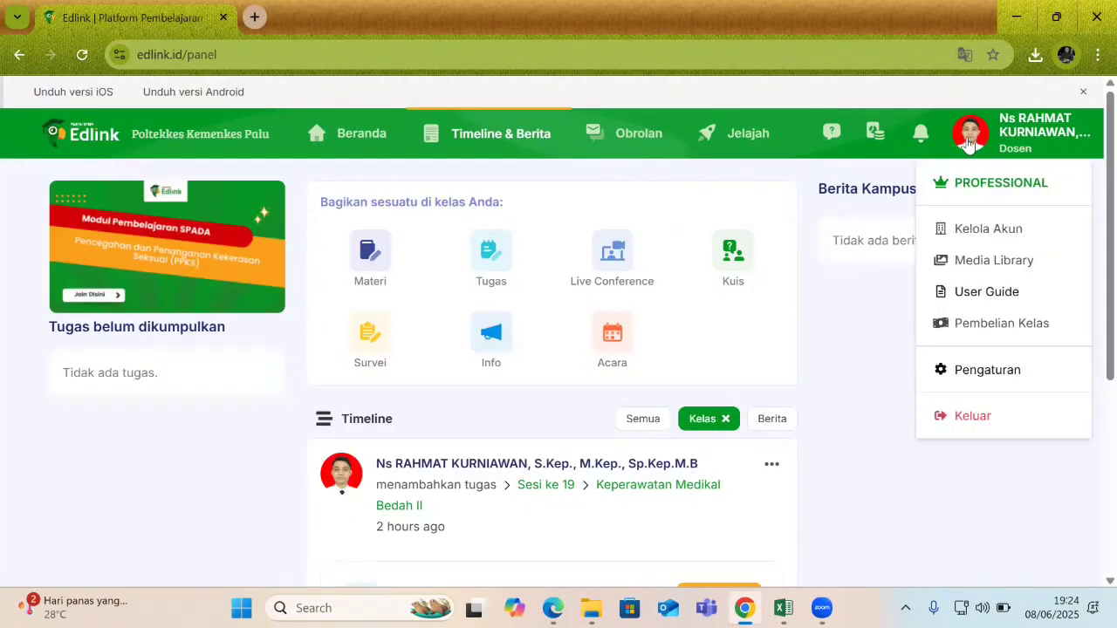
click(1017, 147)
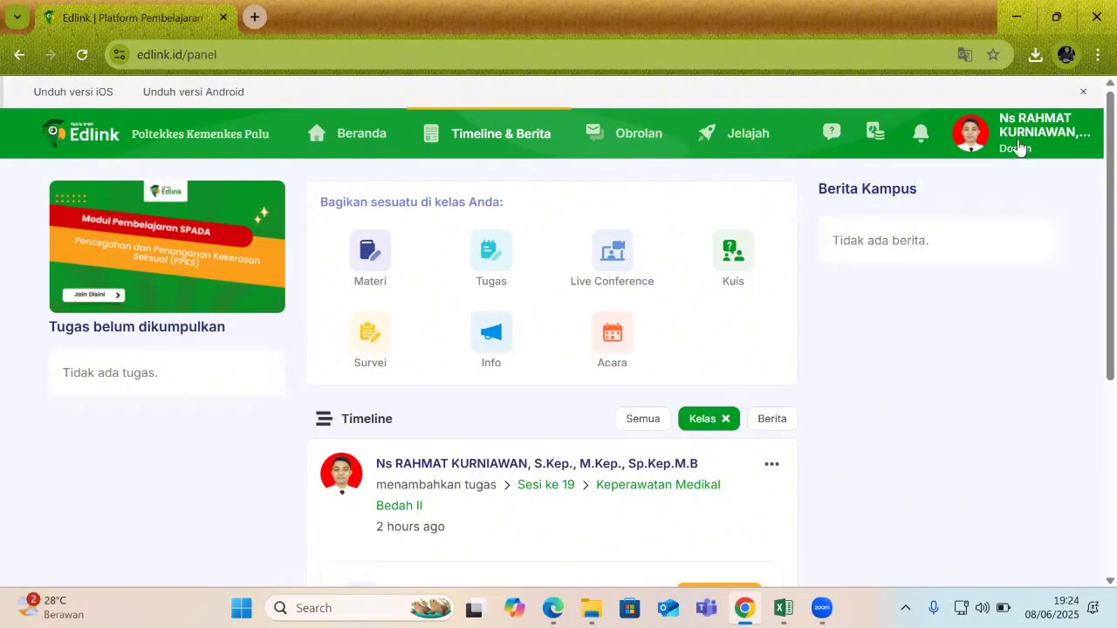
click(1026, 122)
click(977, 411)
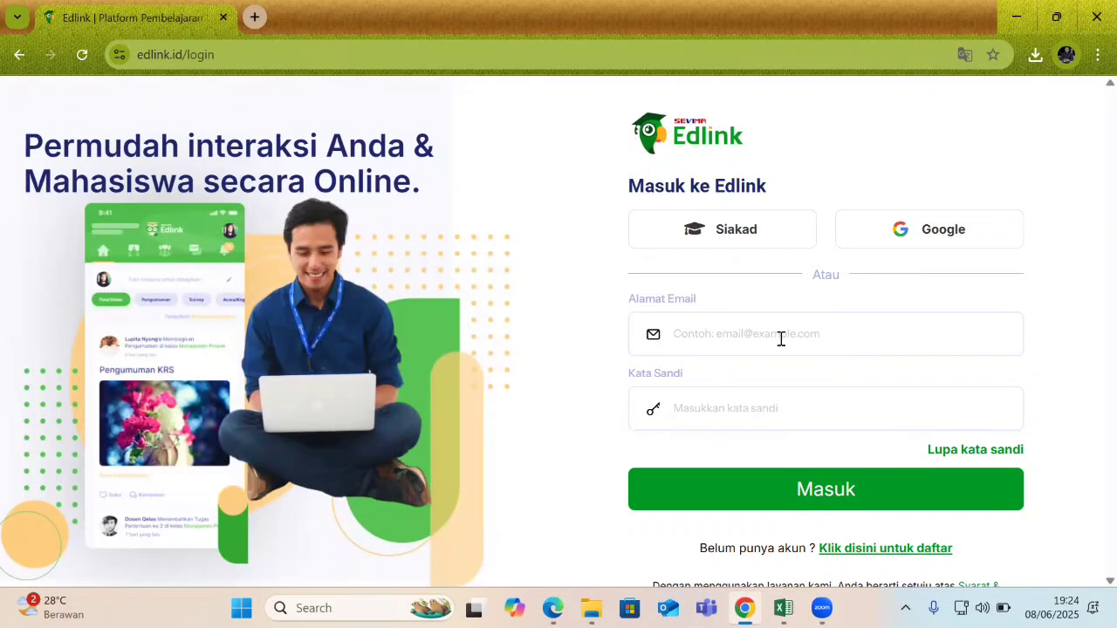
Sign in with the lecturer account's e-mail address and password.
click(780, 338)
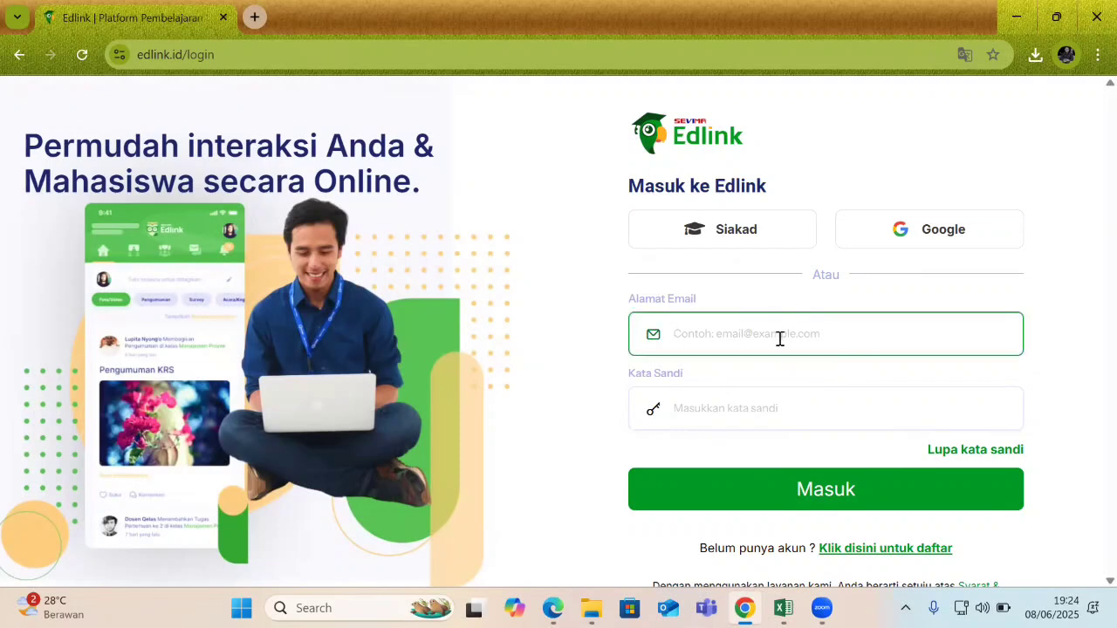
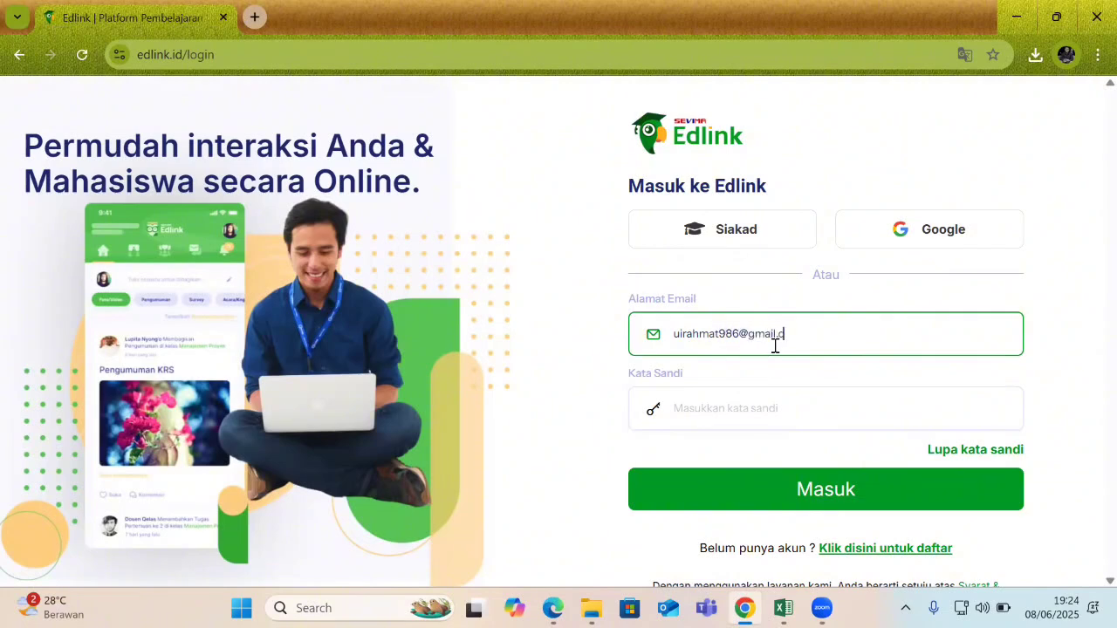
click(735, 404)
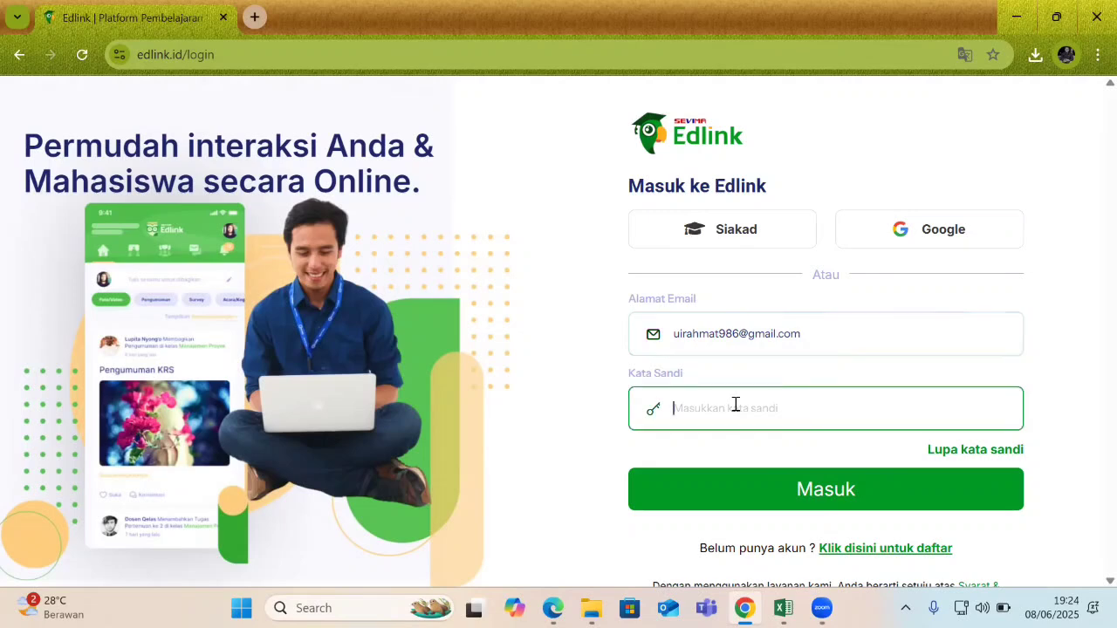
text(••••••••••)
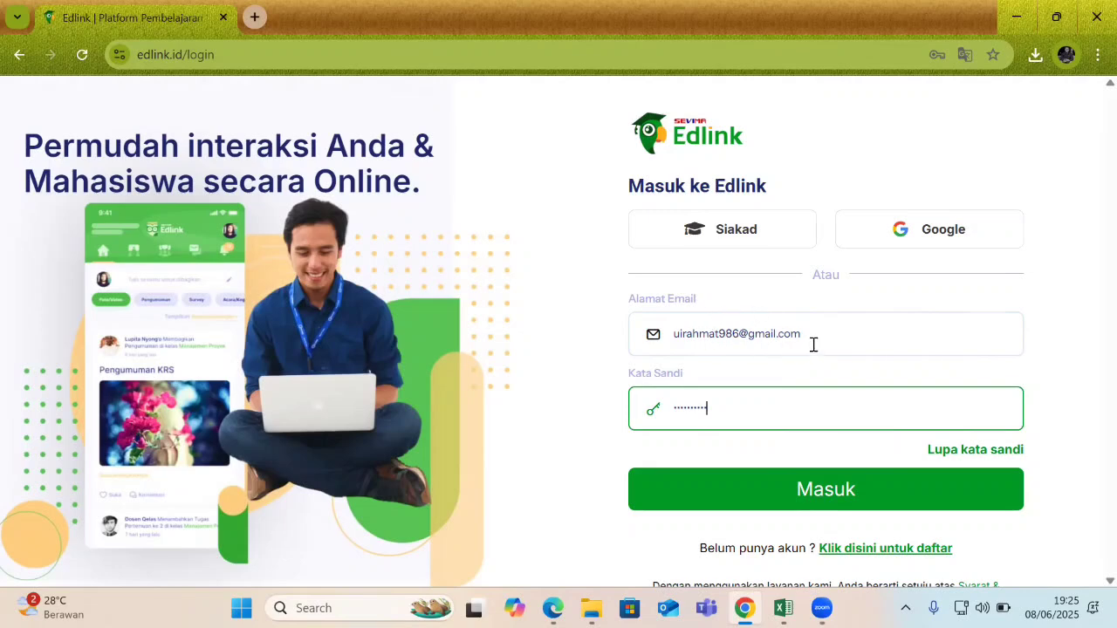
click(833, 493)
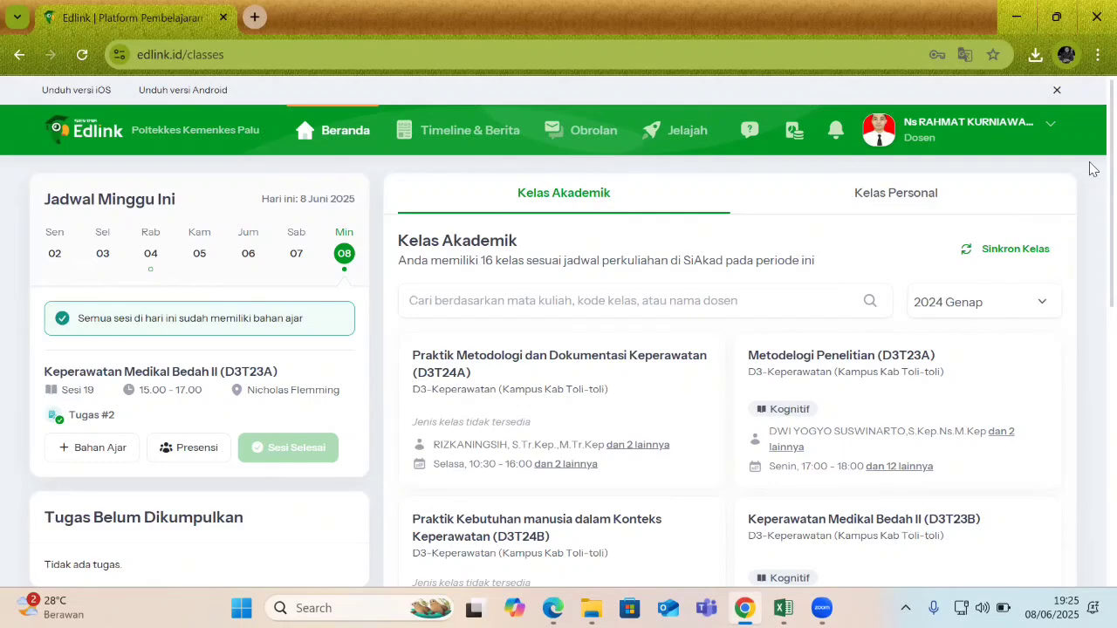
Start class synchronisation from SIAKAD with 2024 Genap as the academic period.
scroll(1091, 234, down, 2)
scroll(1089, 240, up, 2)
click(1013, 253)
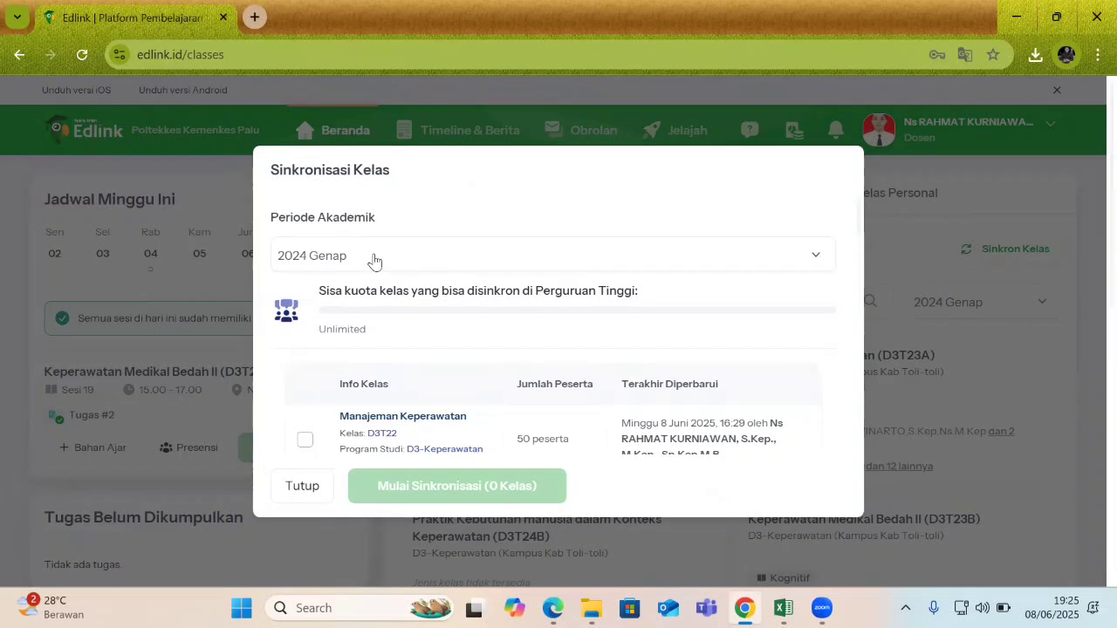
click(376, 261)
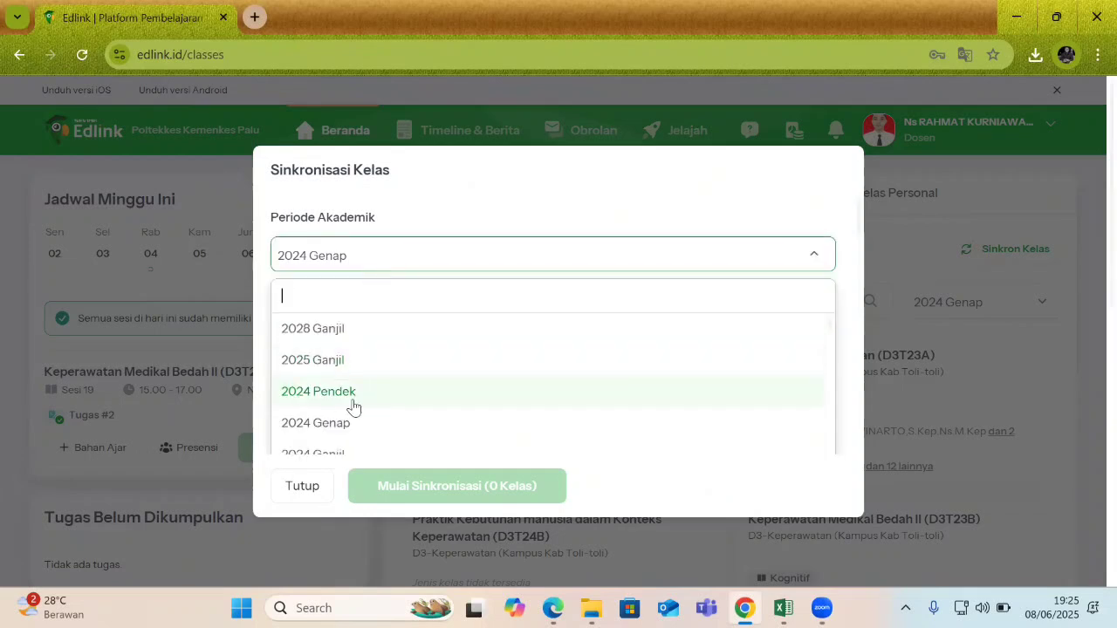
click(316, 423)
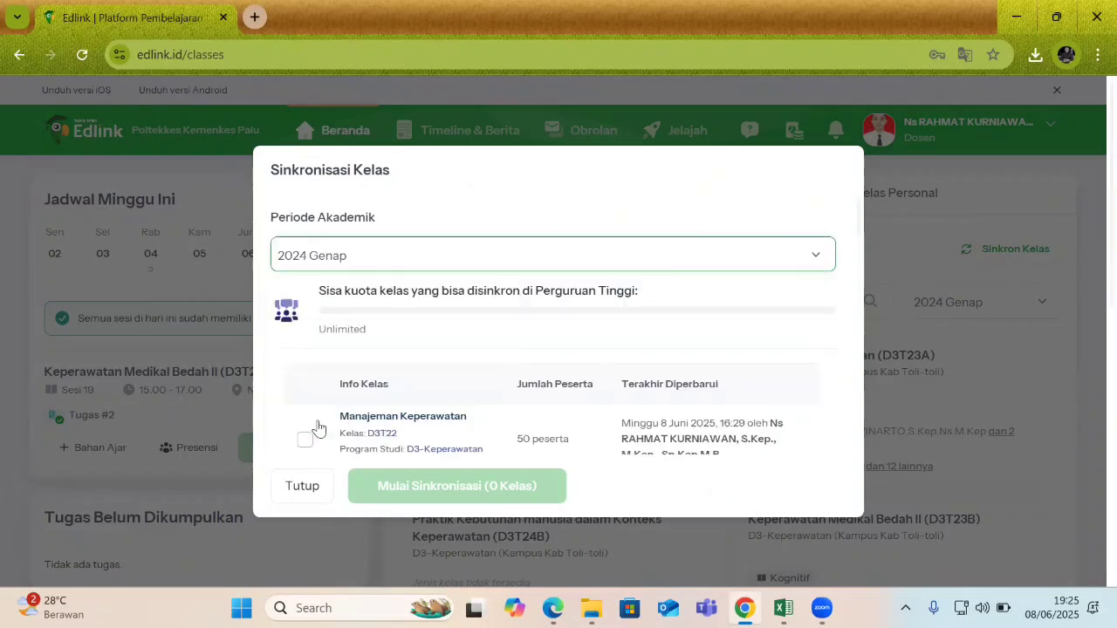
scroll(443, 378, down, 1)
scroll(448, 372, up, 1)
scroll(451, 332, down, 2)
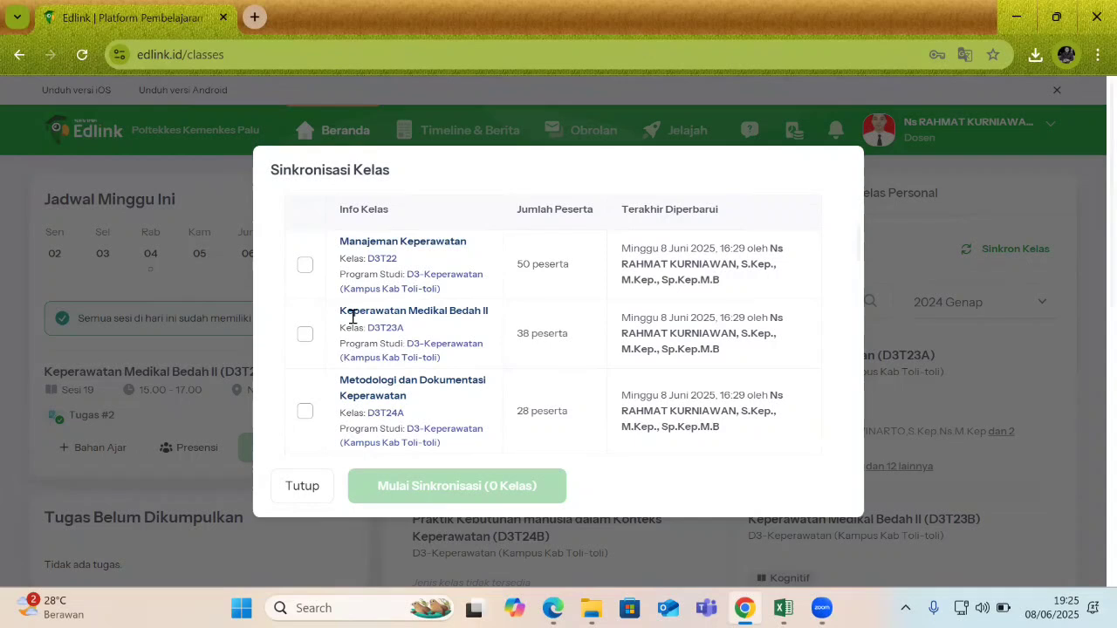
scroll(351, 315, up, 1)
scroll(353, 316, down, 1)
Tick the first eight classes, including Manajemen Keperawatan, Manajemen Pasien Safety and several Keperawatan Medikal Bedah II sections.
click(305, 264)
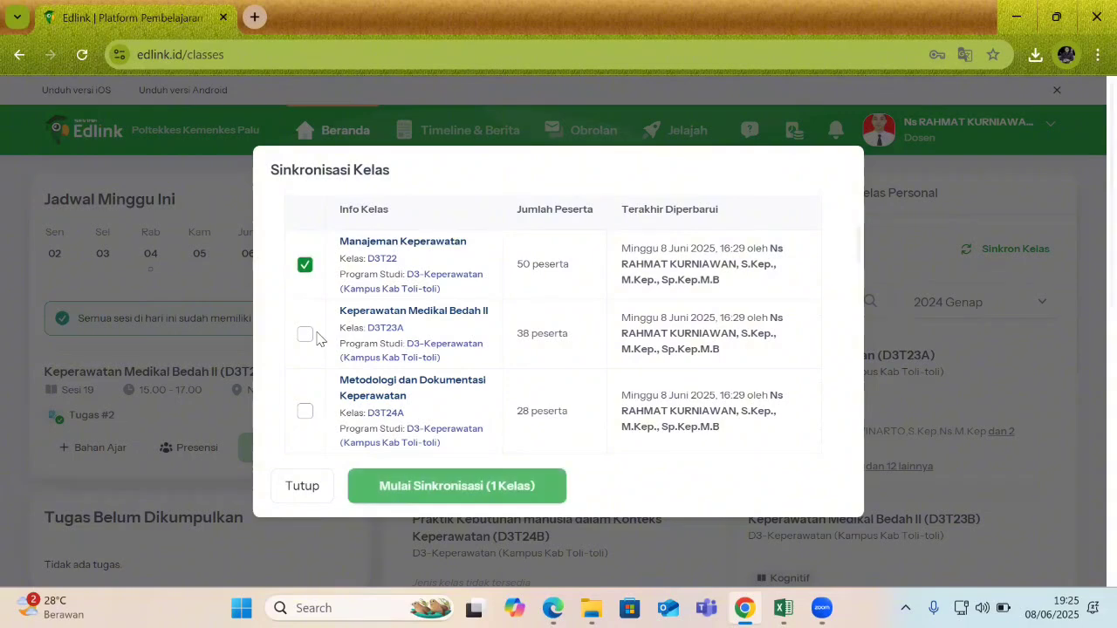
click(304, 334)
click(305, 410)
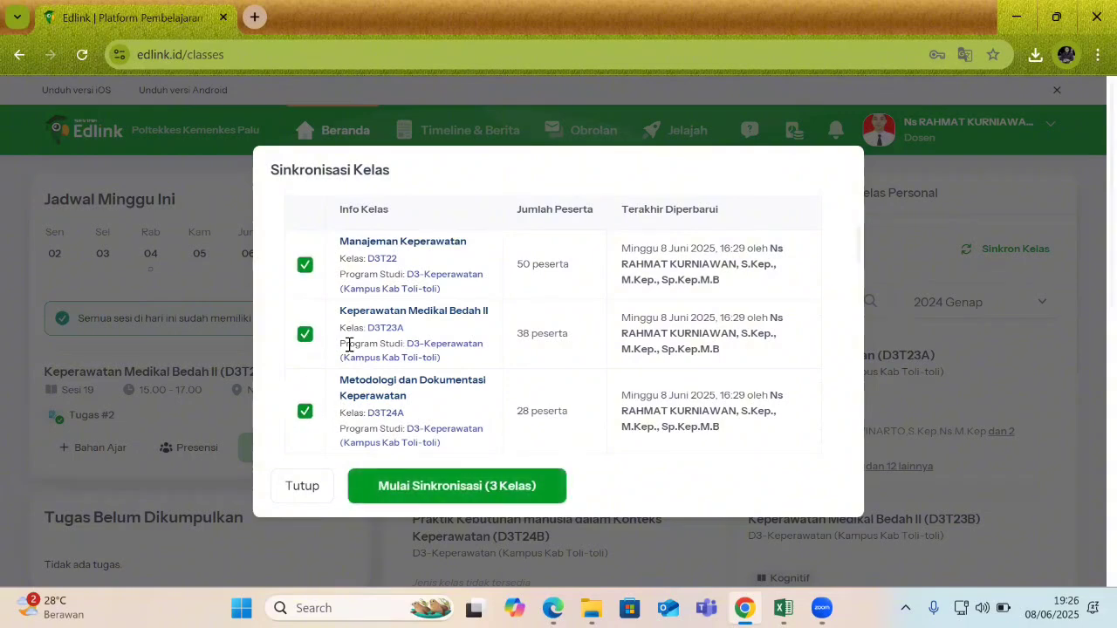
scroll(332, 340, down, 2)
mouse_move(860, 276)
mouse_down()
mouse_move(865, 230)
mouse_move(866, 279)
mouse_up()
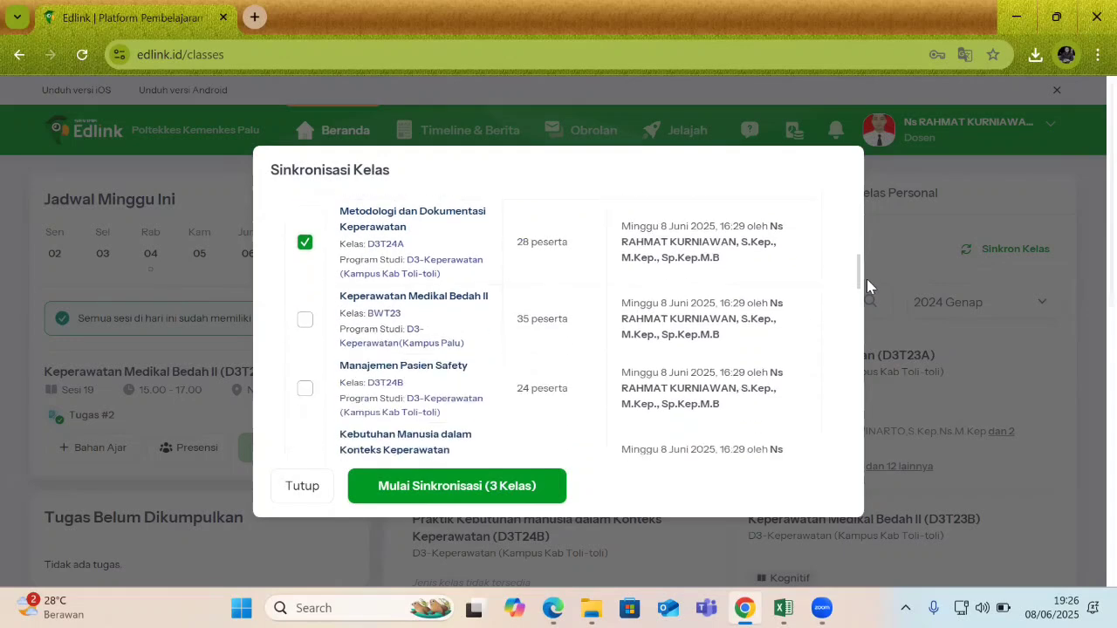
click(304, 319)
click(304, 388)
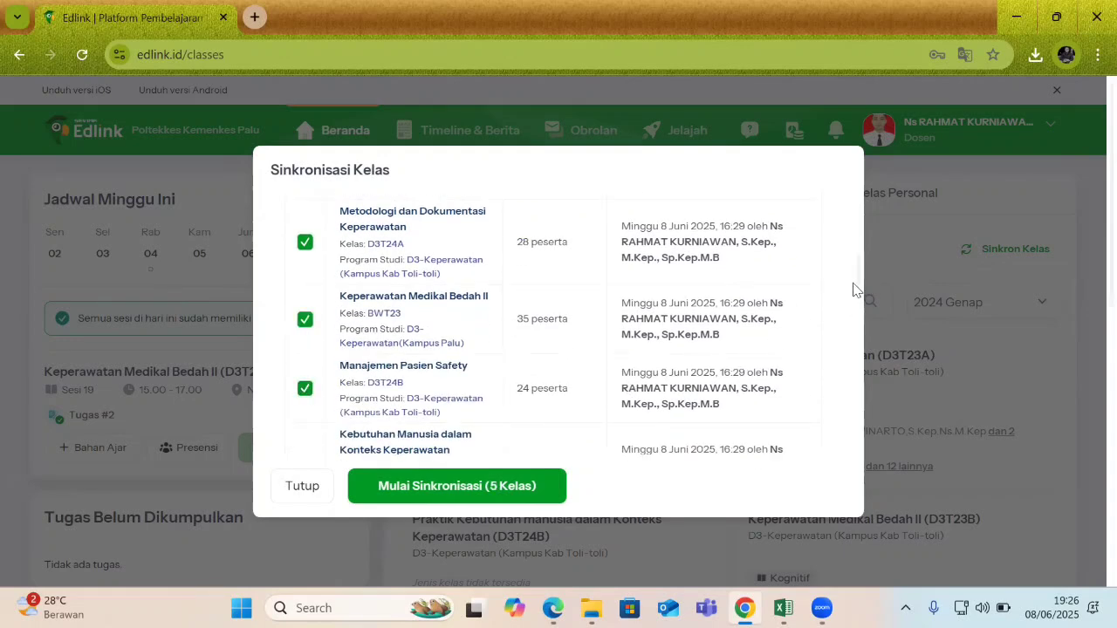
drag(860, 274, 843, 309)
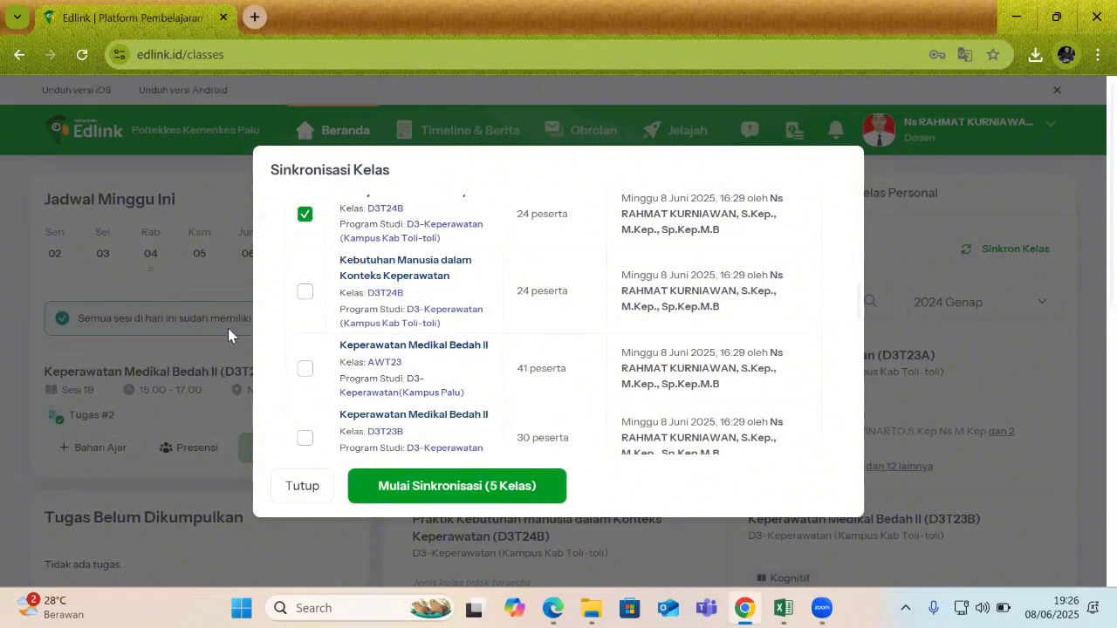
click(305, 290)
click(305, 368)
click(305, 437)
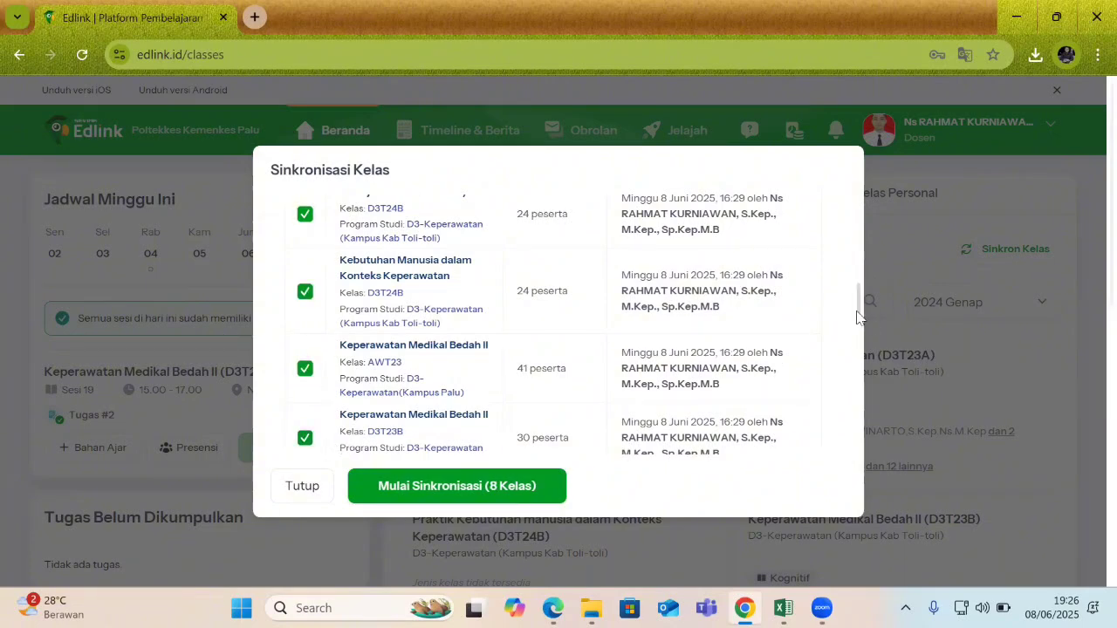
Tick the remaining eight, including Metodologi Penelitian (D3T23A) and Praktik Kebutuhan manusia (D3T24A).
drag(857, 317, 793, 349)
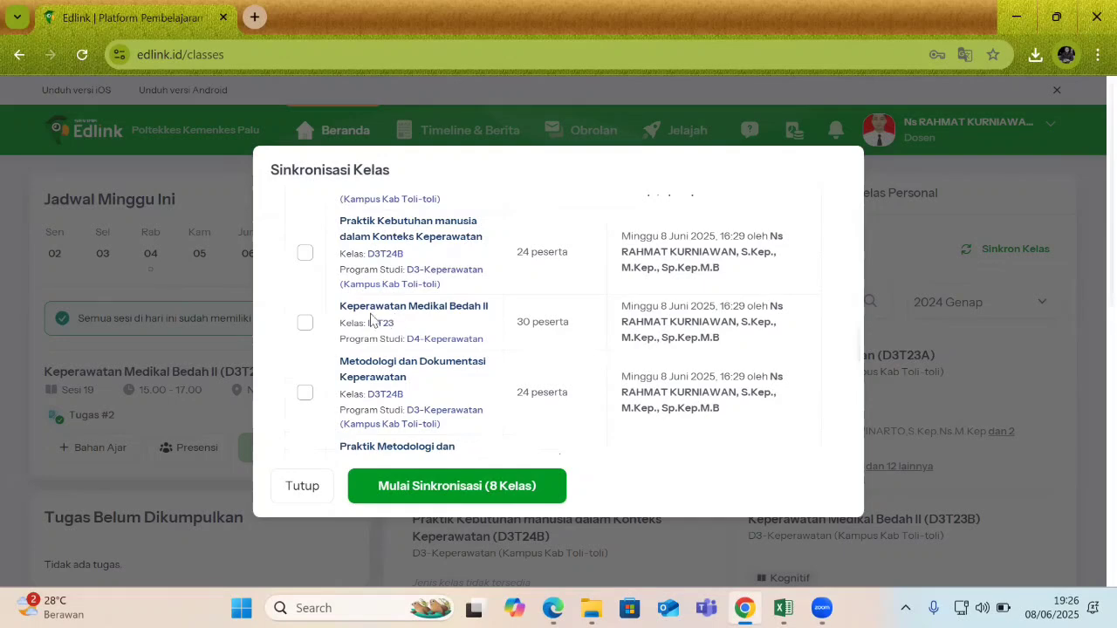
click(305, 252)
click(305, 322)
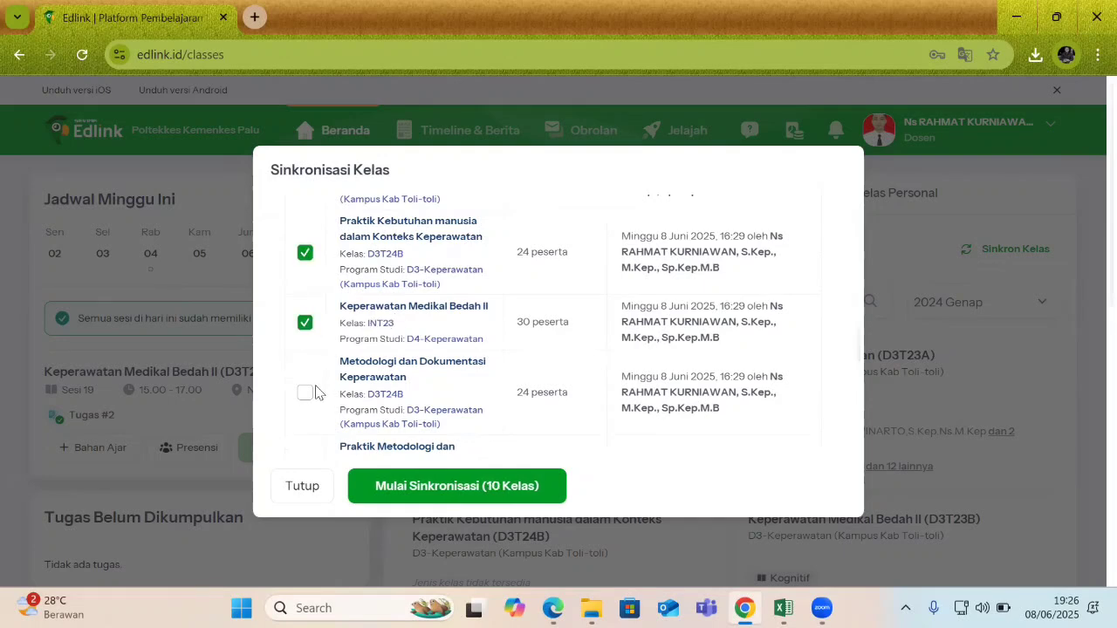
click(305, 393)
scroll(566, 330, down, 1)
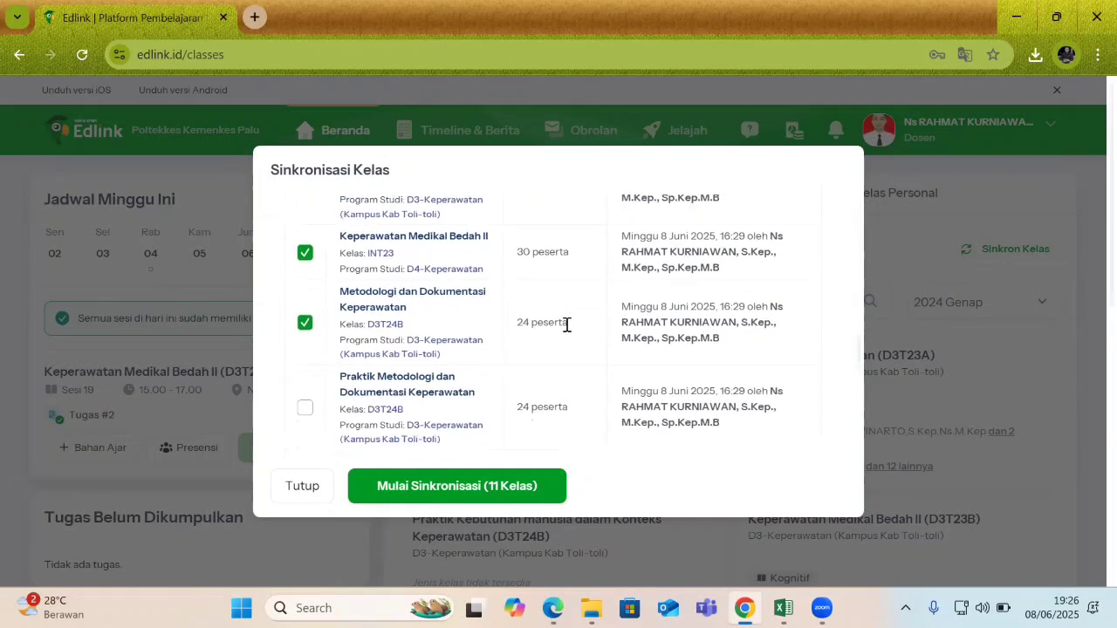
scroll(524, 328, down, 2)
click(304, 303)
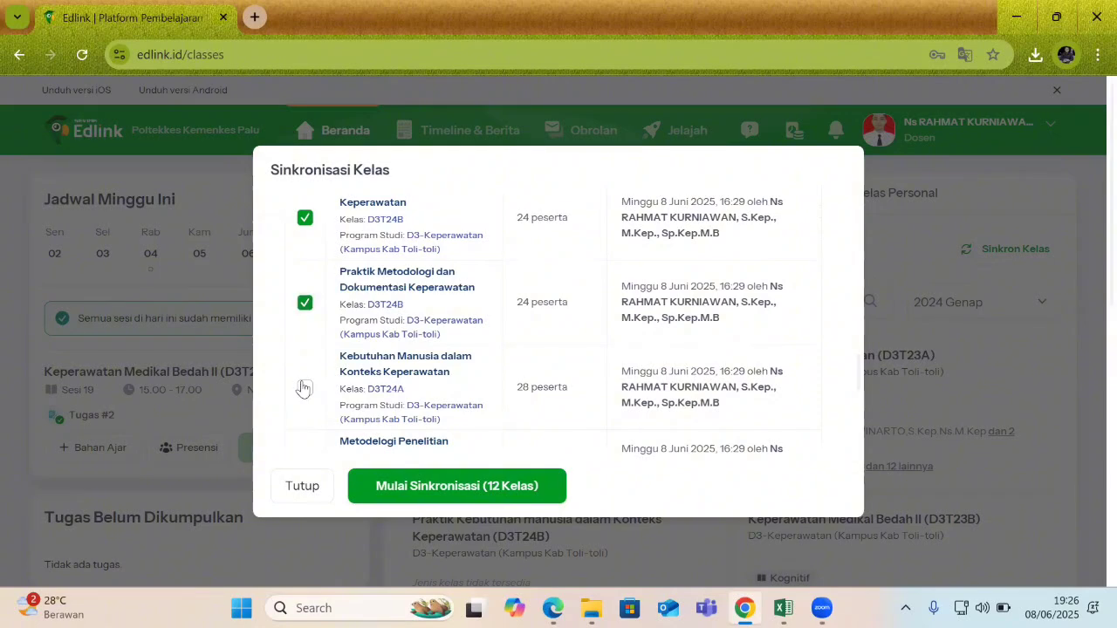
click(302, 389)
scroll(306, 384, down, 2)
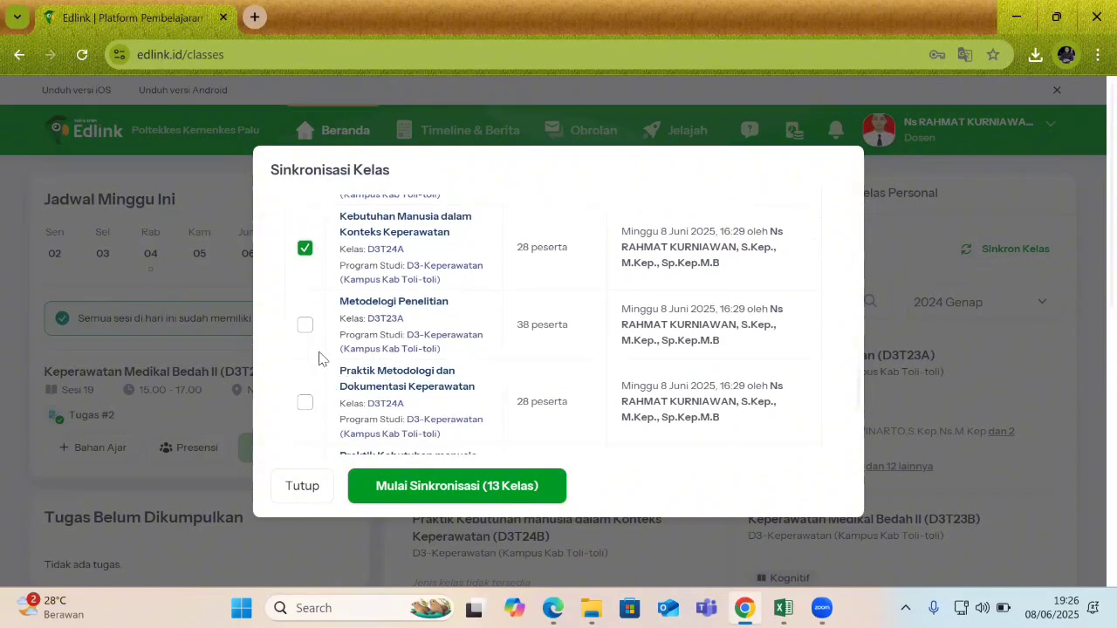
click(305, 402)
click(304, 324)
scroll(391, 353, down, 1)
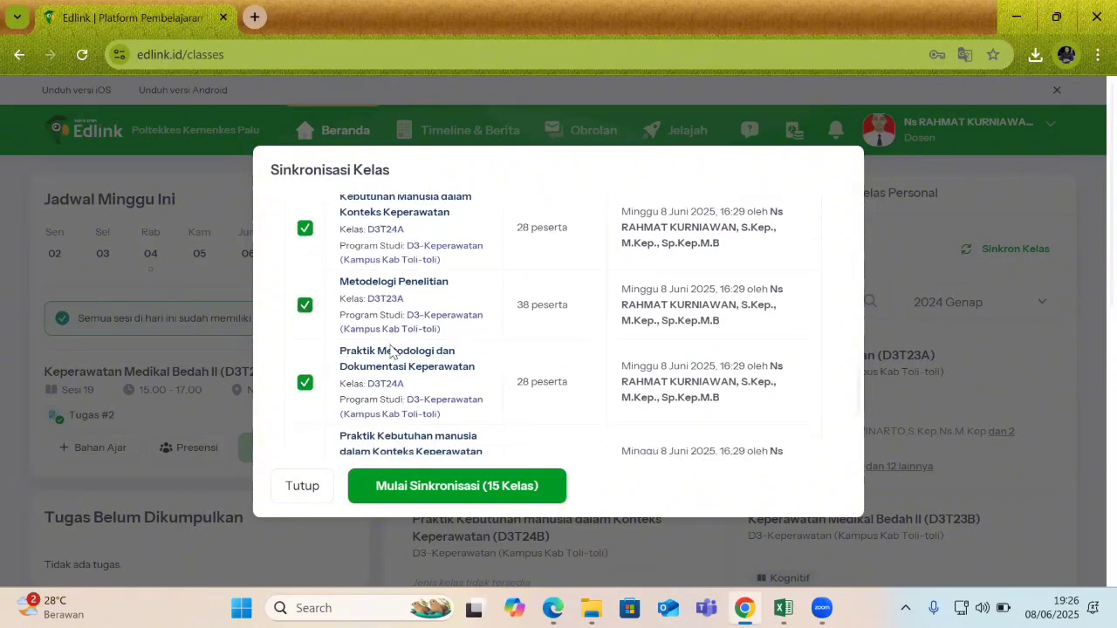
scroll(390, 352, down, 2)
click(304, 351)
scroll(463, 389, down, 1)
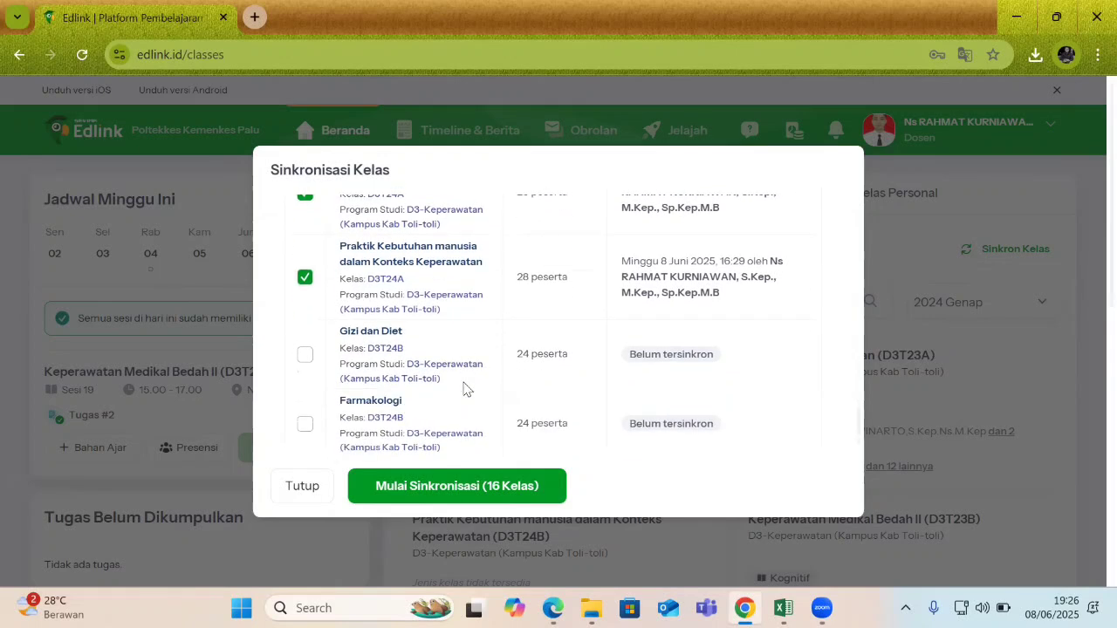
scroll(464, 388, down, 2)
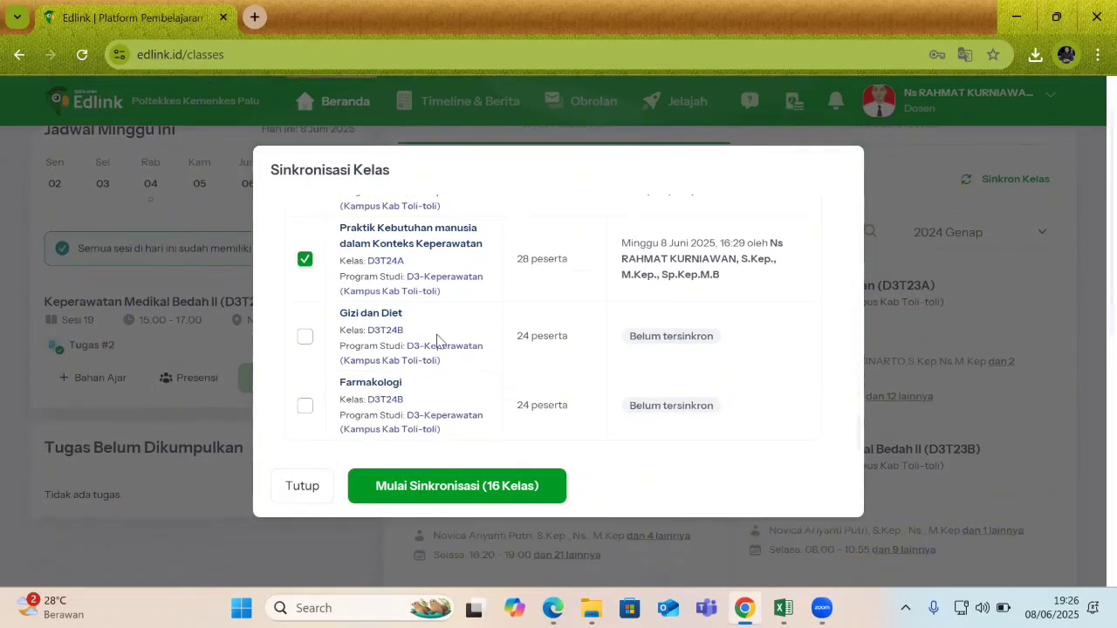
Run Mulai Sinkronisasi for the 16 classes, review the synced list, then close it.
click(500, 495)
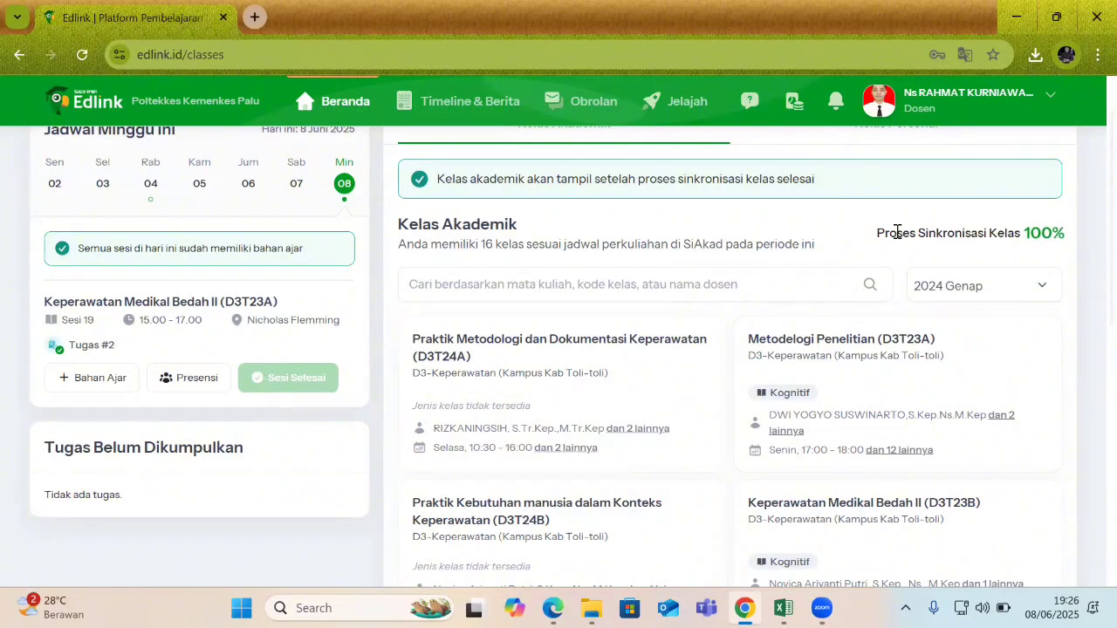
drag(879, 233, 1052, 248)
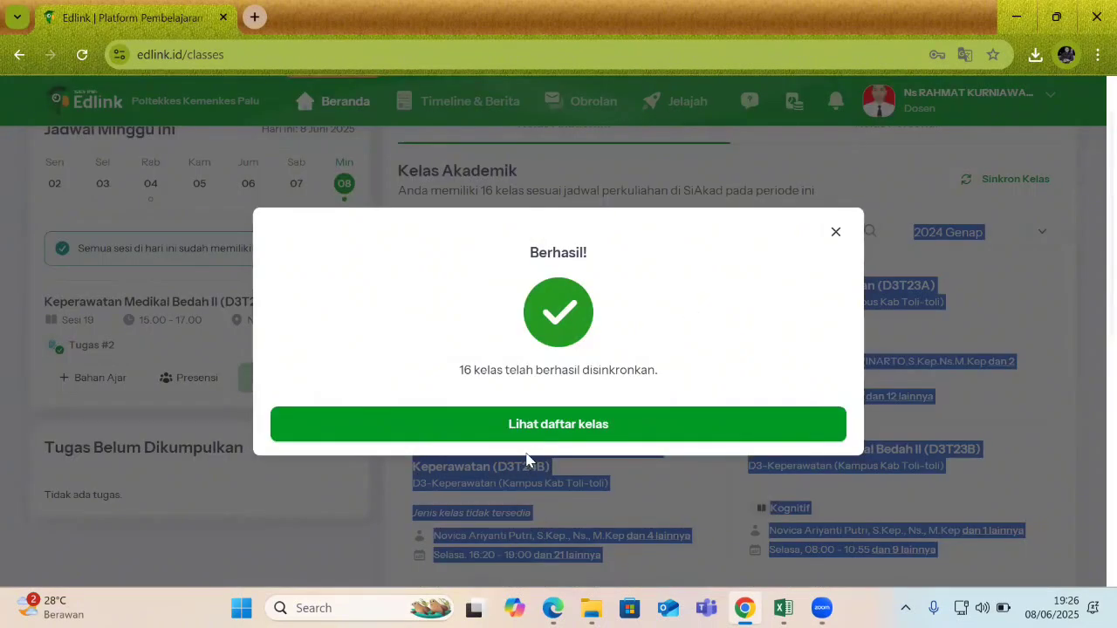
click(611, 427)
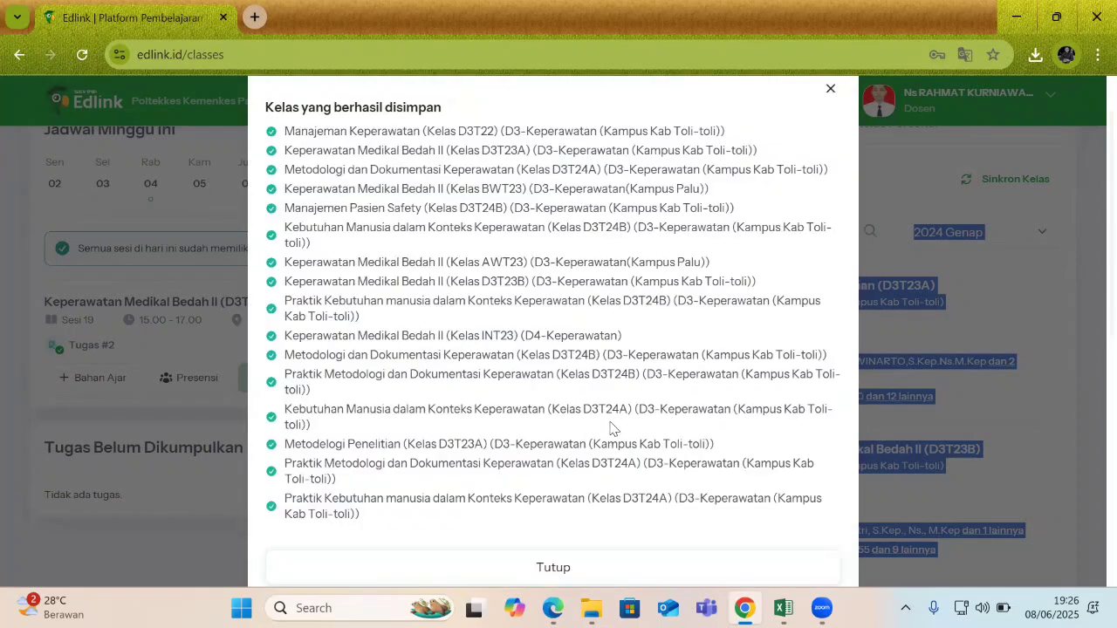
scroll(628, 489, down, 2)
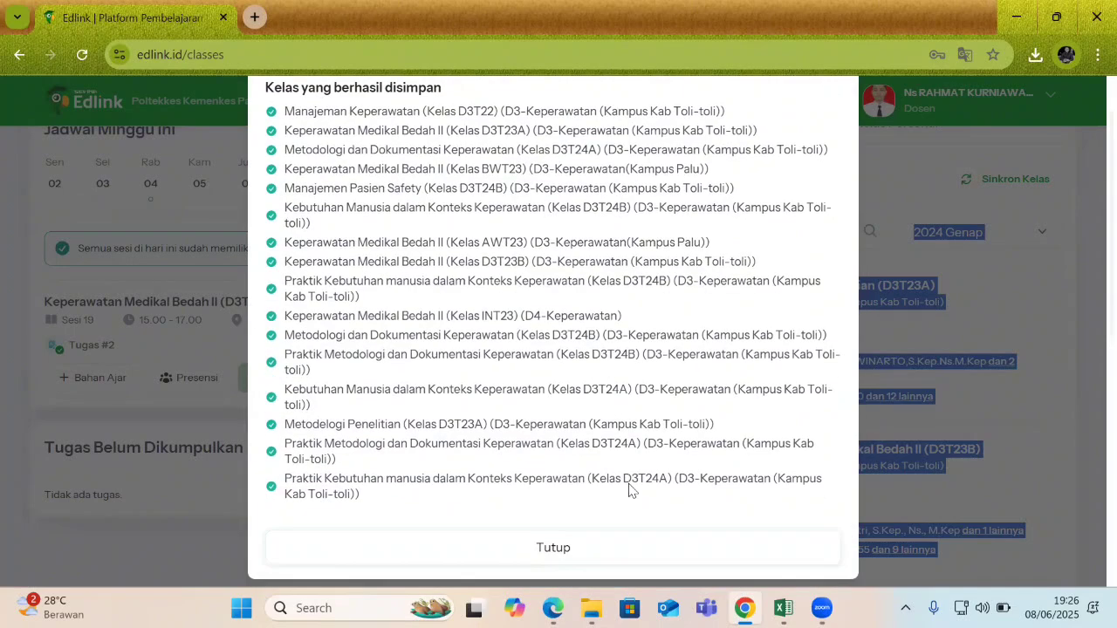
click(1090, 315)
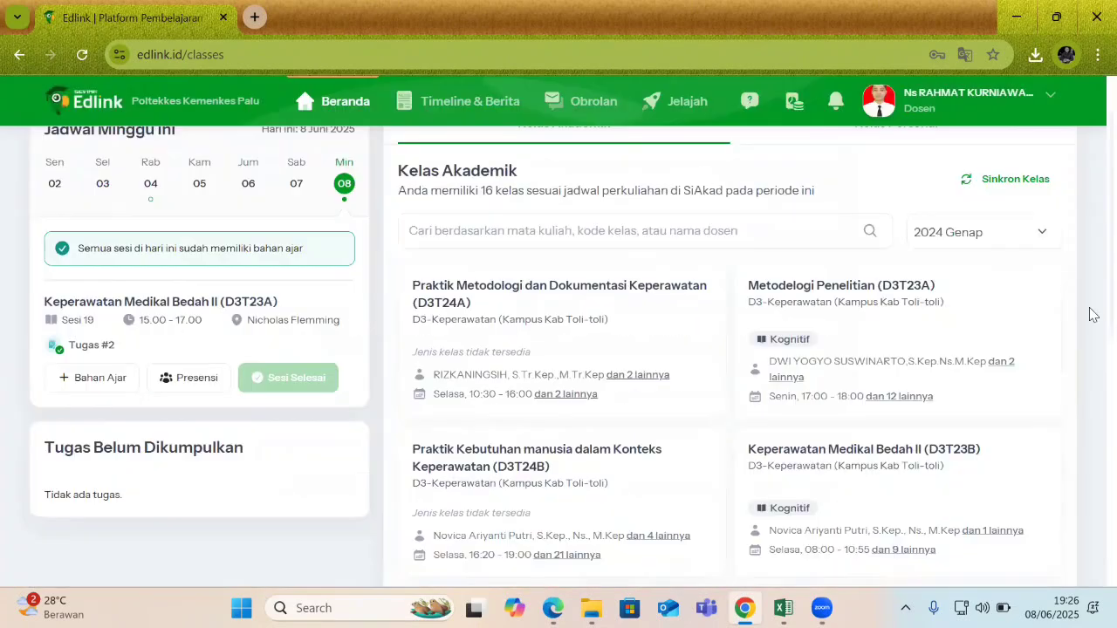
scroll(1091, 393, down, 4)
scroll(1092, 434, up, 4)
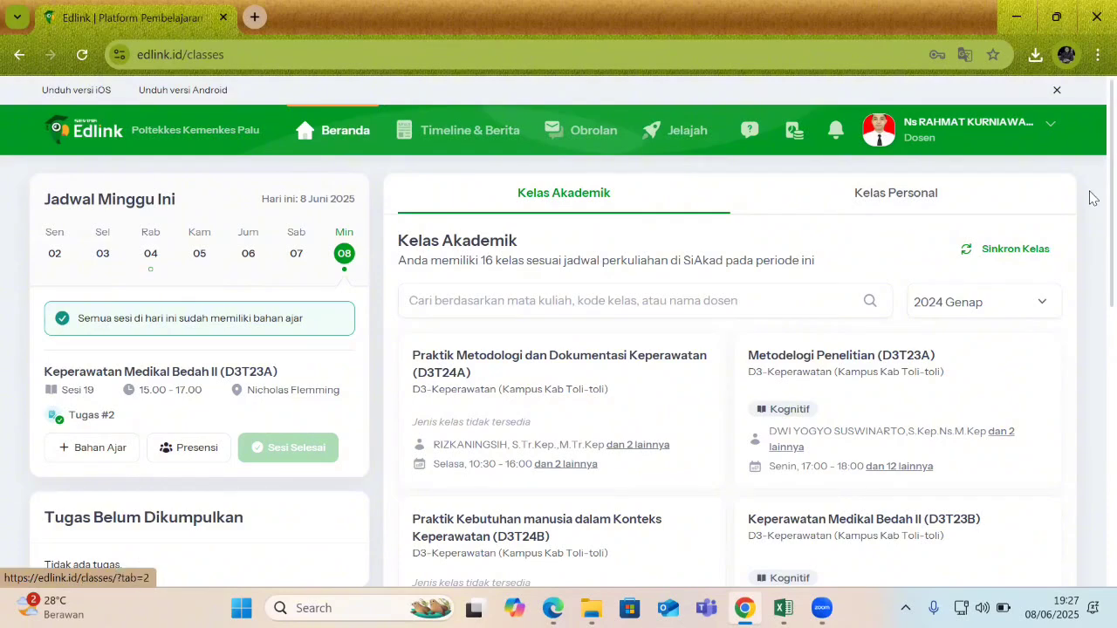
Go to Timeline & Berita and scroll through the posts down to Tugas #2.
scroll(1090, 317, down, 3)
scroll(1090, 245, up, 3)
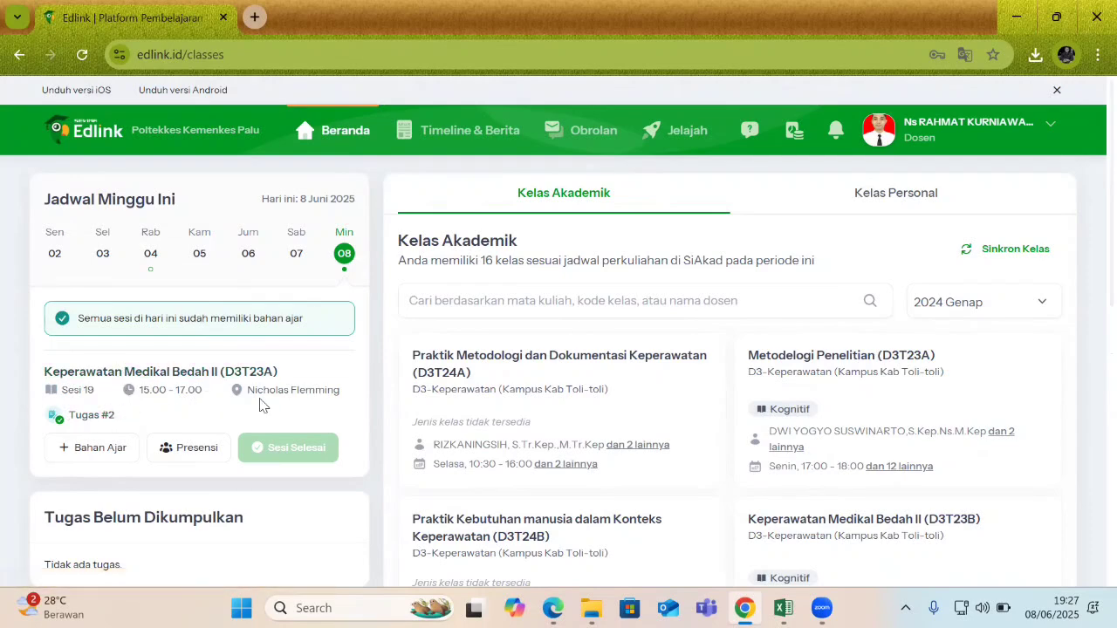
scroll(199, 403, down, 1)
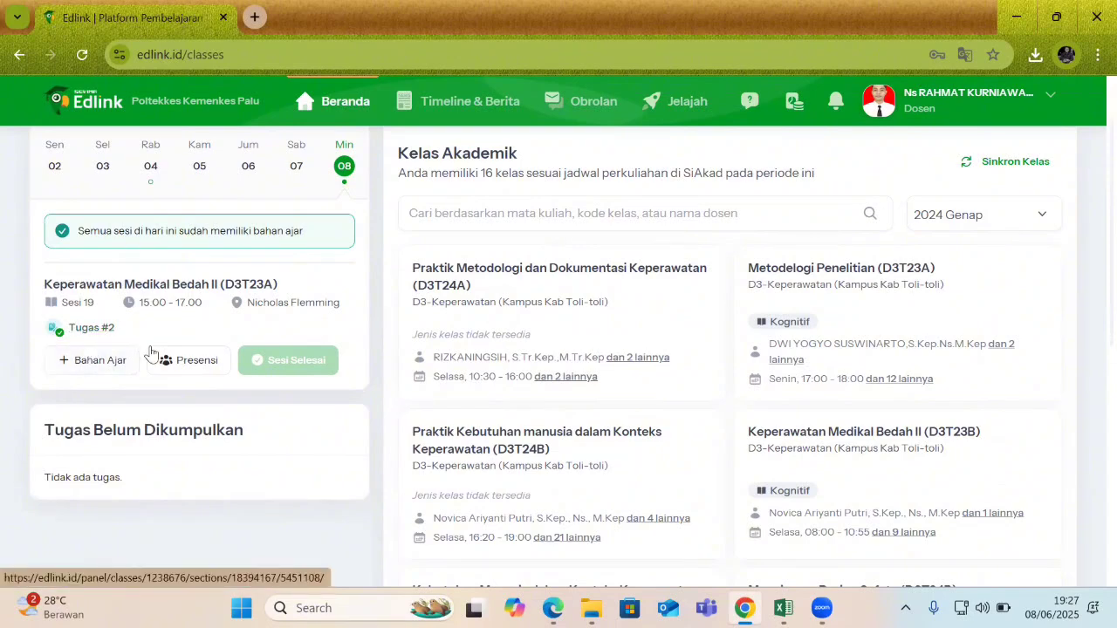
scroll(205, 336, up, 1)
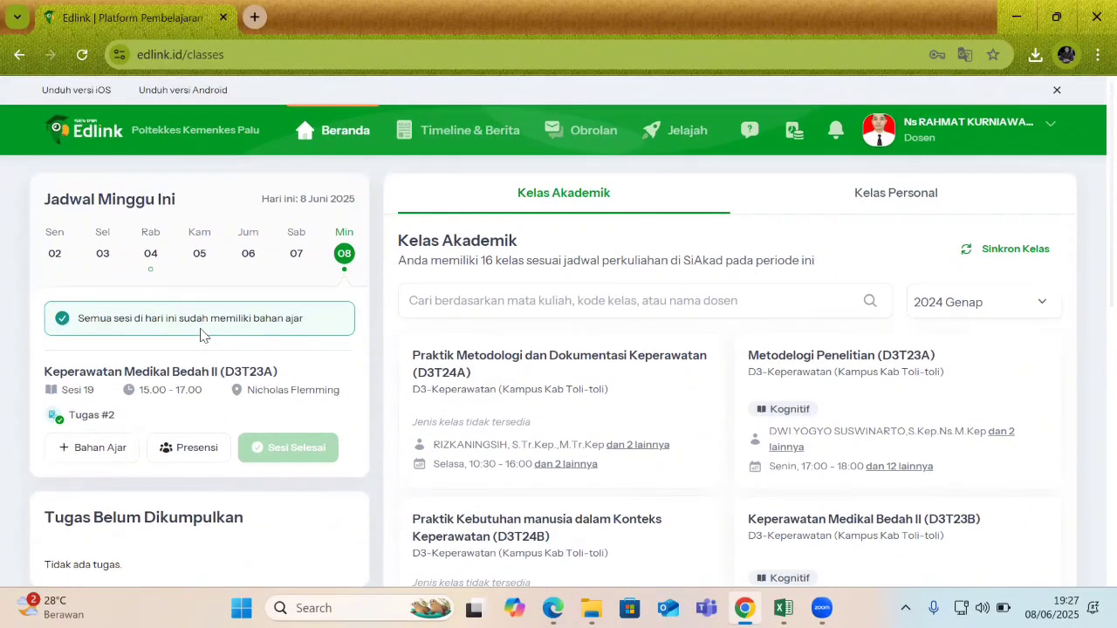
click(444, 145)
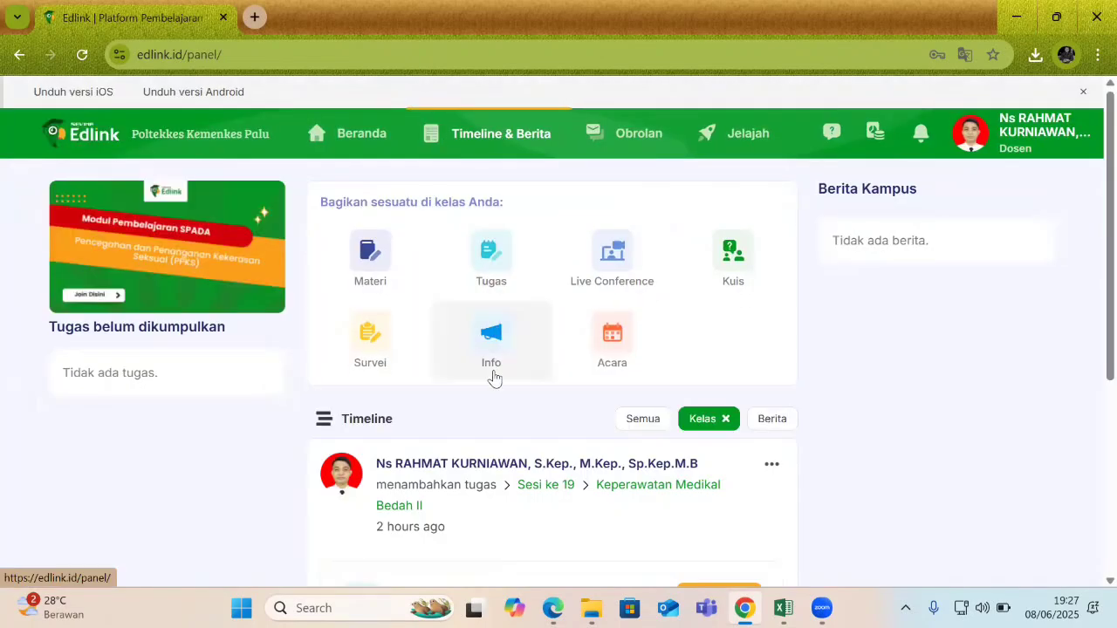
scroll(494, 378, down, 2)
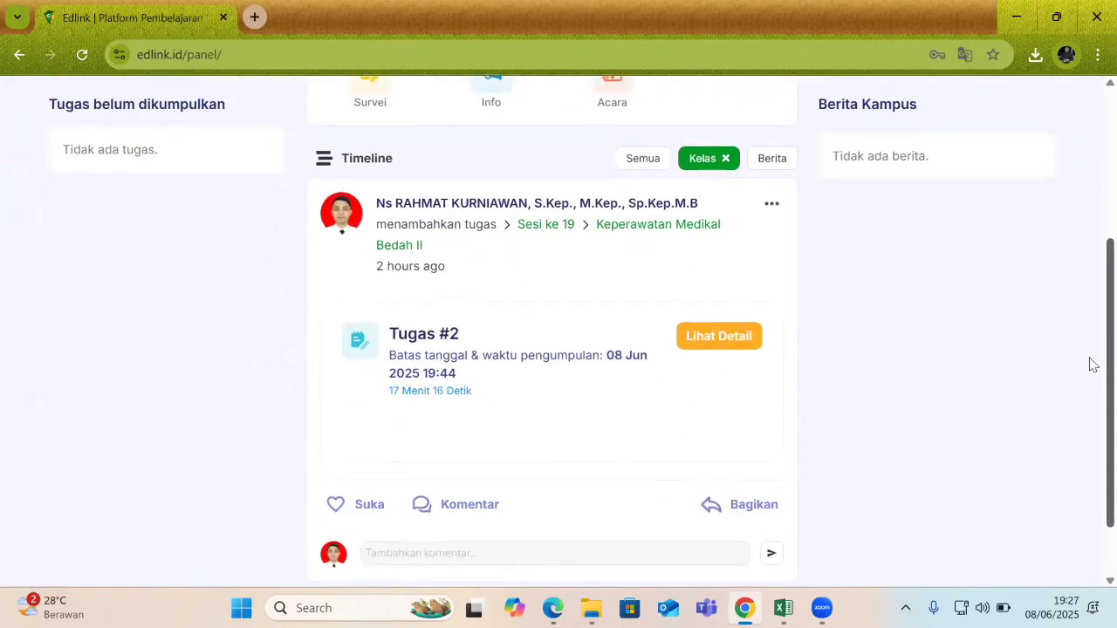
scroll(1092, 384, down, 1)
scroll(1091, 392, up, 4)
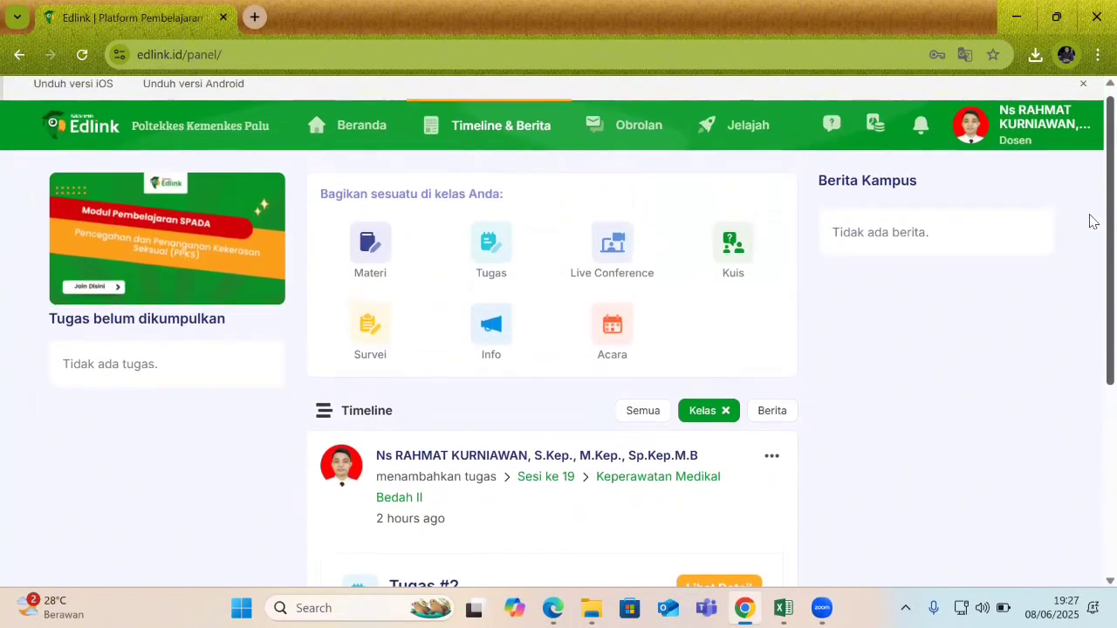
scroll(1094, 227, down, 1)
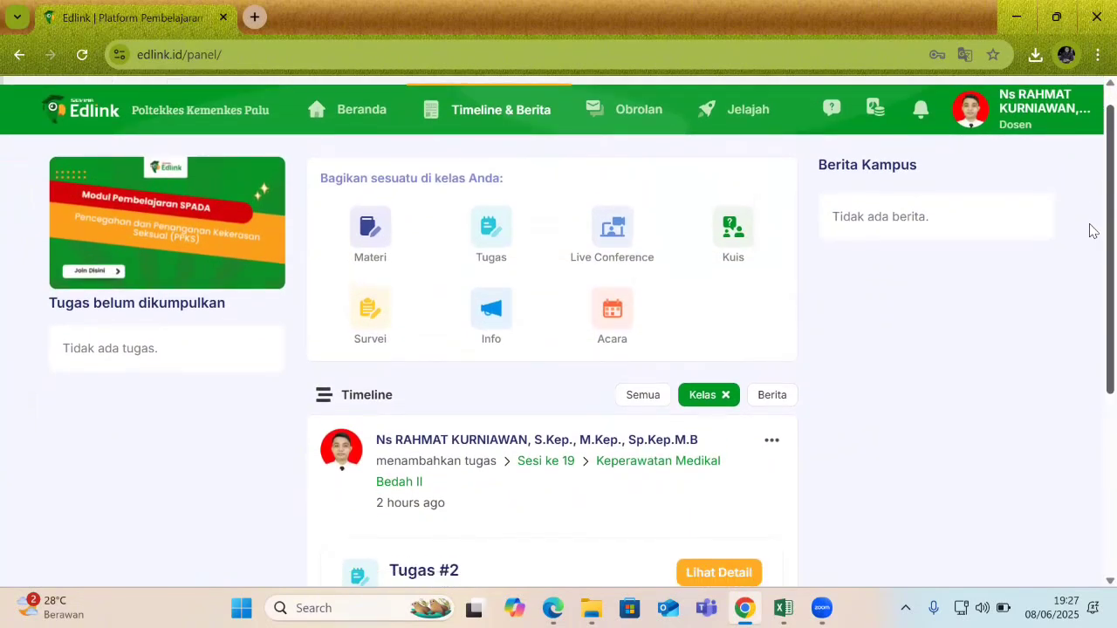
scroll(1090, 237, down, 3)
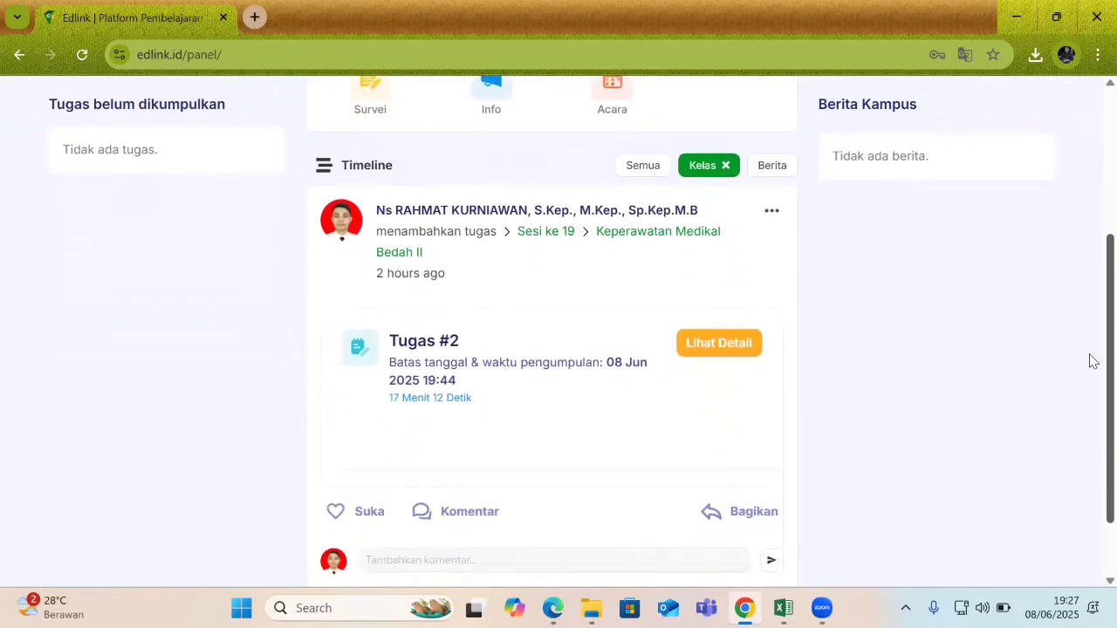
scroll(1090, 397, down, 1)
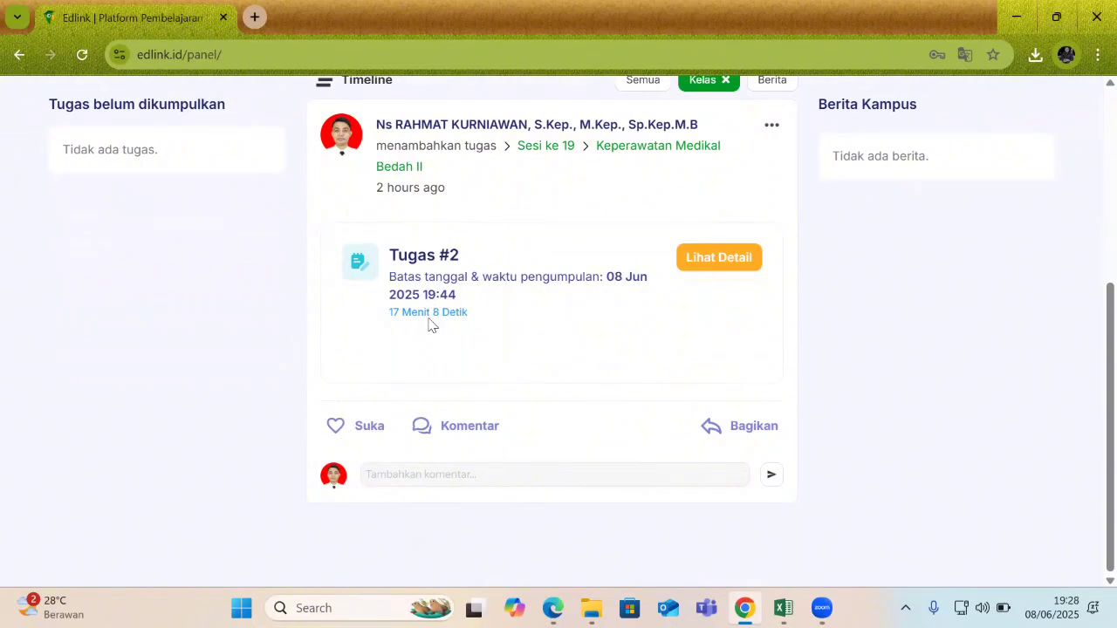
scroll(1089, 381, up, 4)
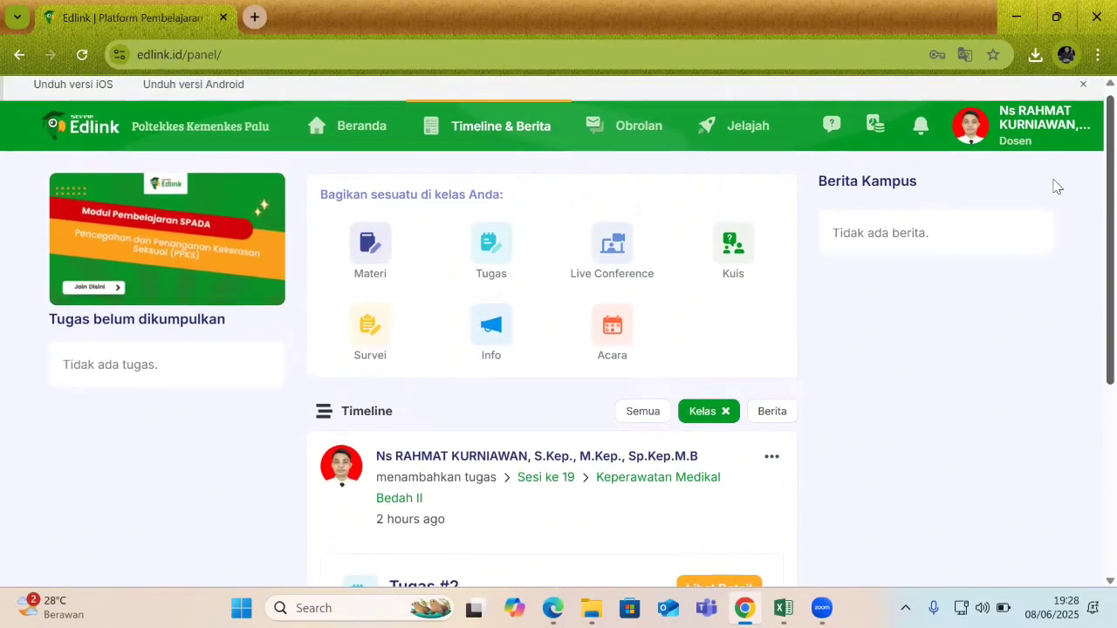
Start a Materi post, discard it, and go to the empty Obrolan messages page.
click(370, 268)
click(339, 224)
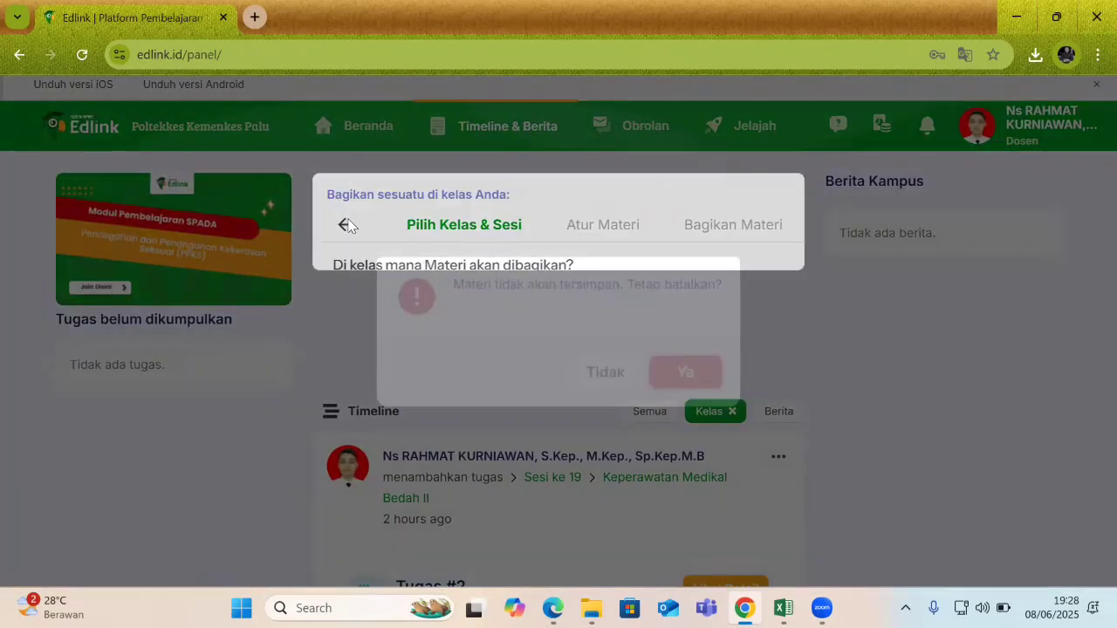
click(601, 371)
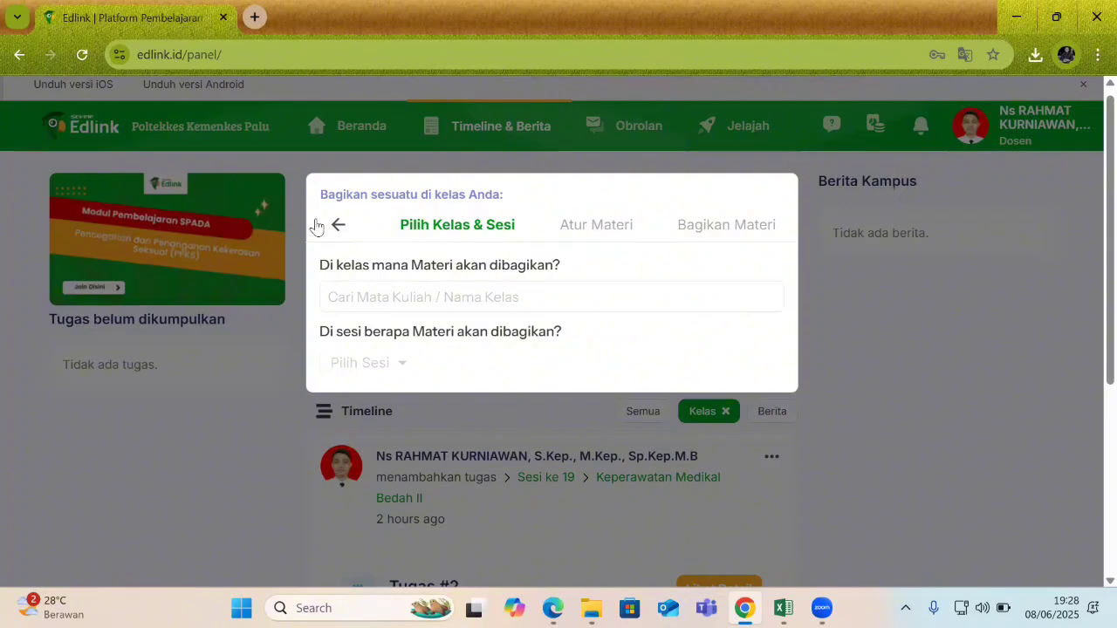
click(338, 225)
click(705, 377)
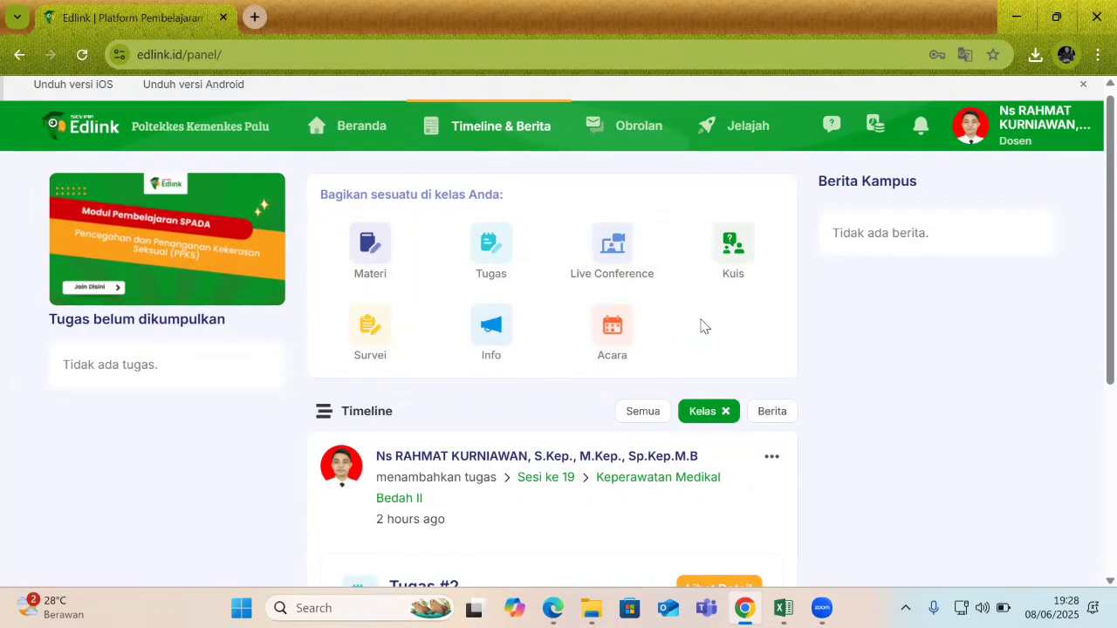
click(639, 128)
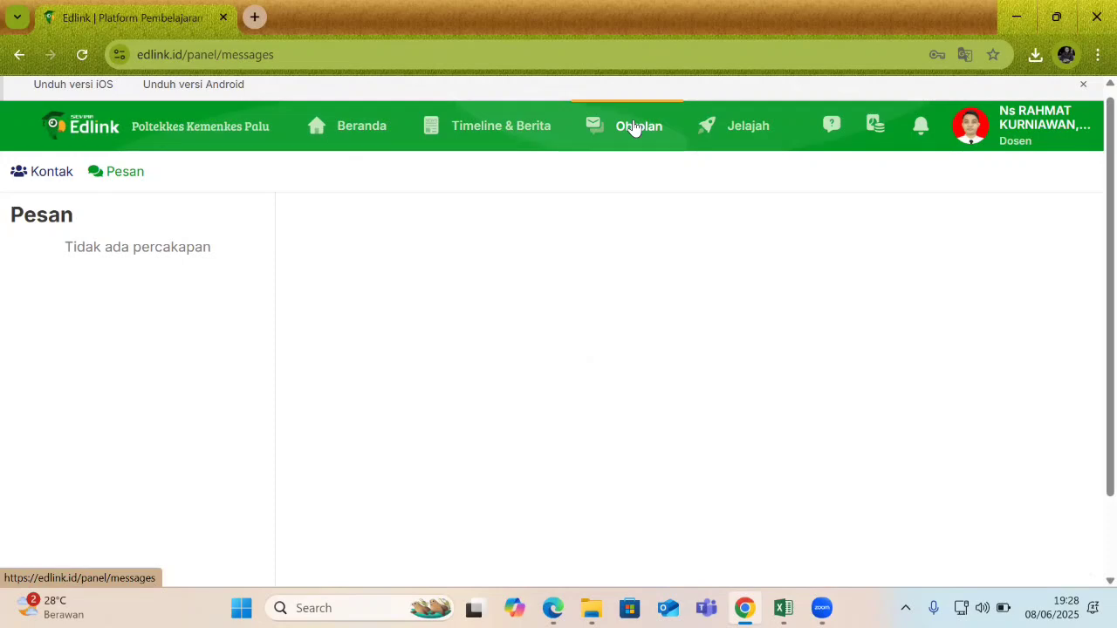
click(345, 131)
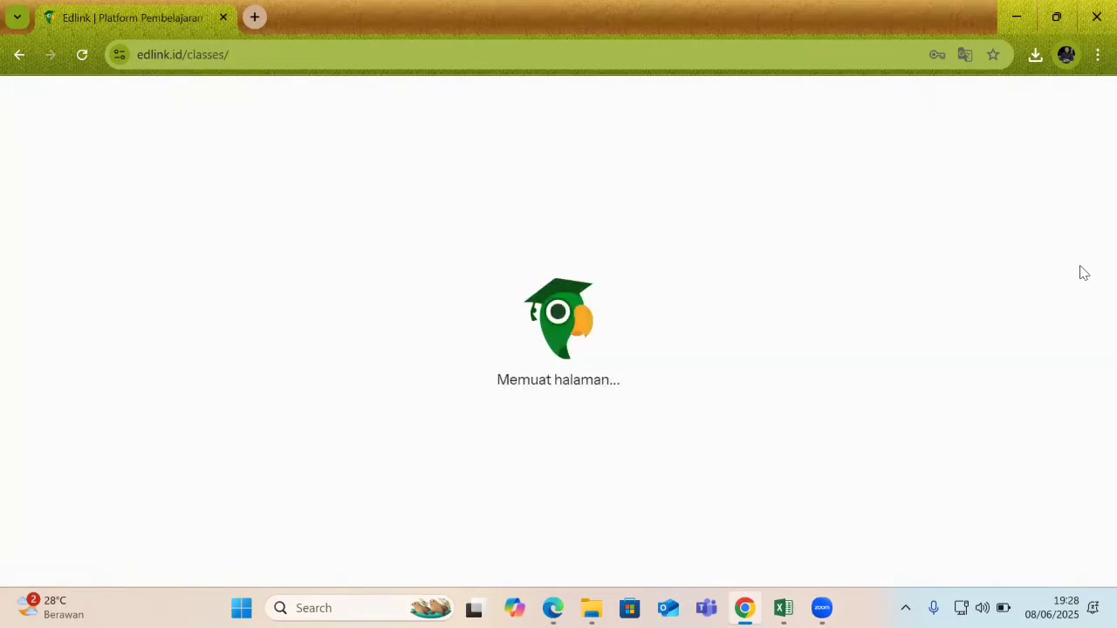
scroll(1089, 251, down, 2)
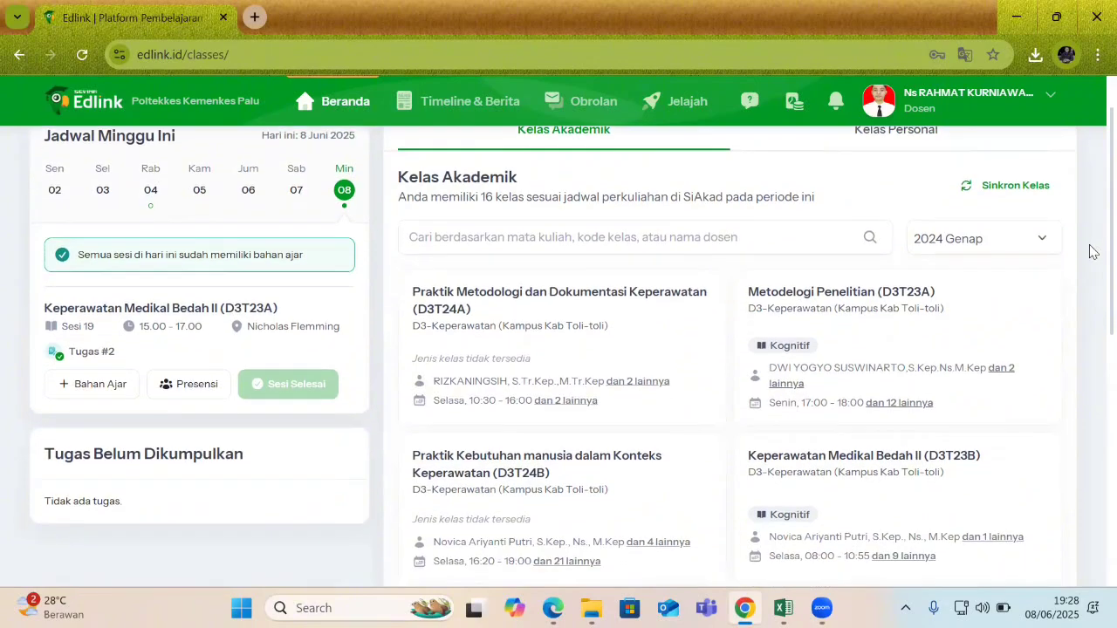
scroll(1089, 262, down, 3)
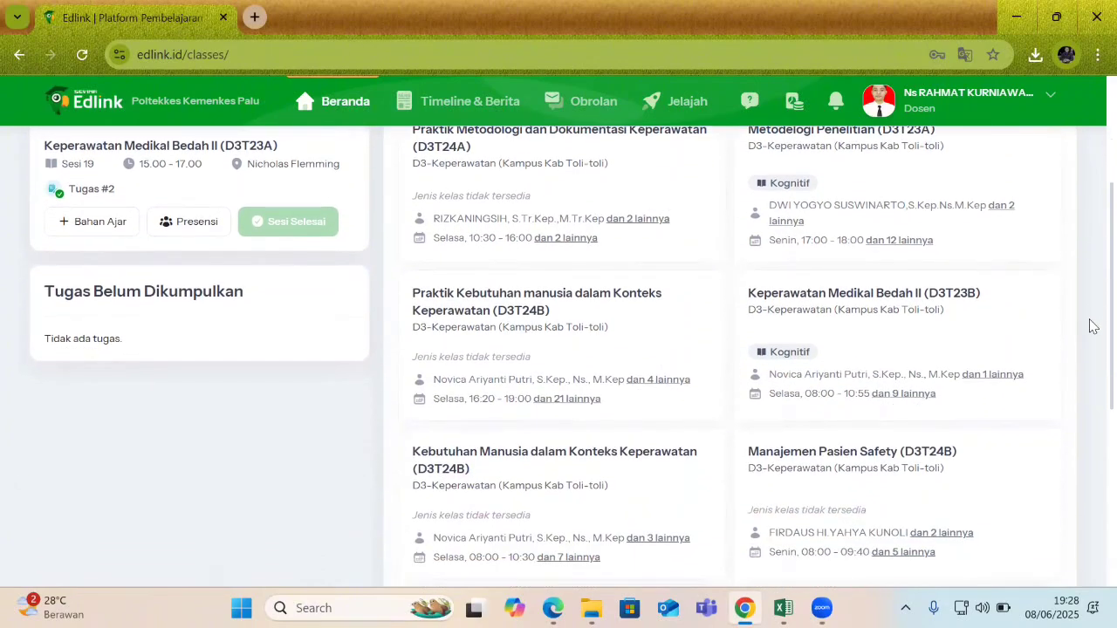
scroll(1092, 326, down, 3)
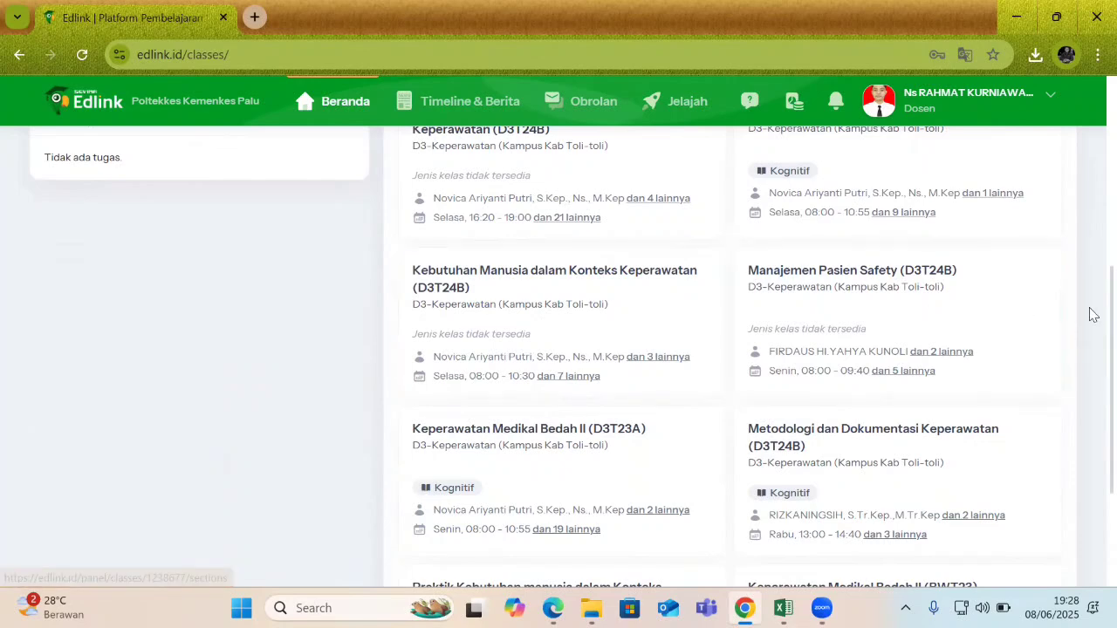
scroll(1090, 325, down, 1)
scroll(1089, 343, down, 5)
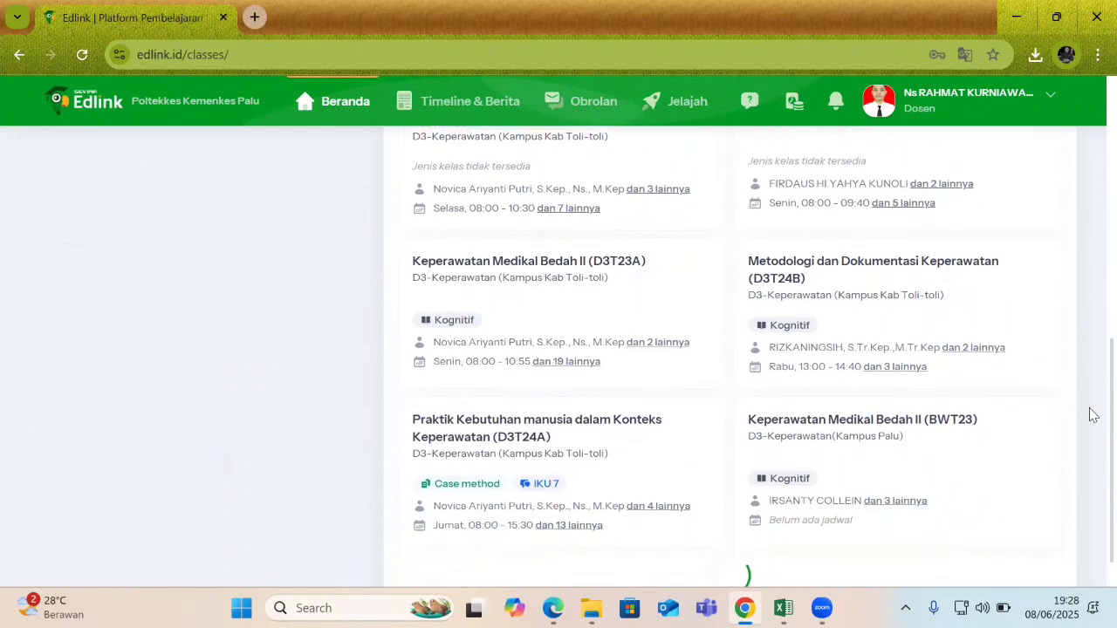
scroll(1090, 475, down, 2)
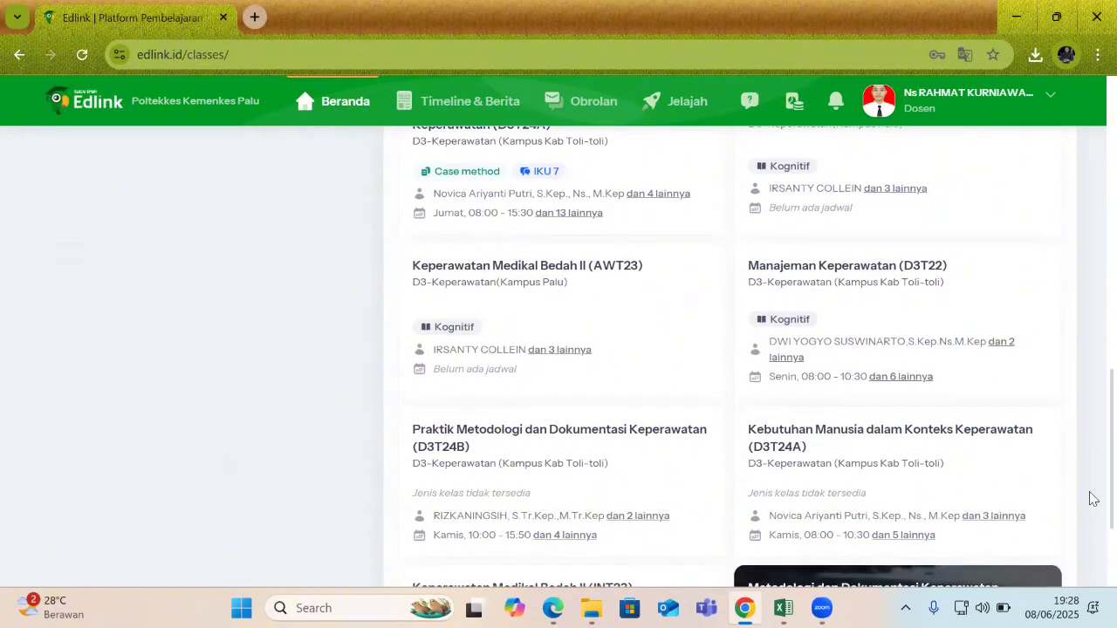
scroll(1090, 349, up, 6)
scroll(1089, 292, up, 4)
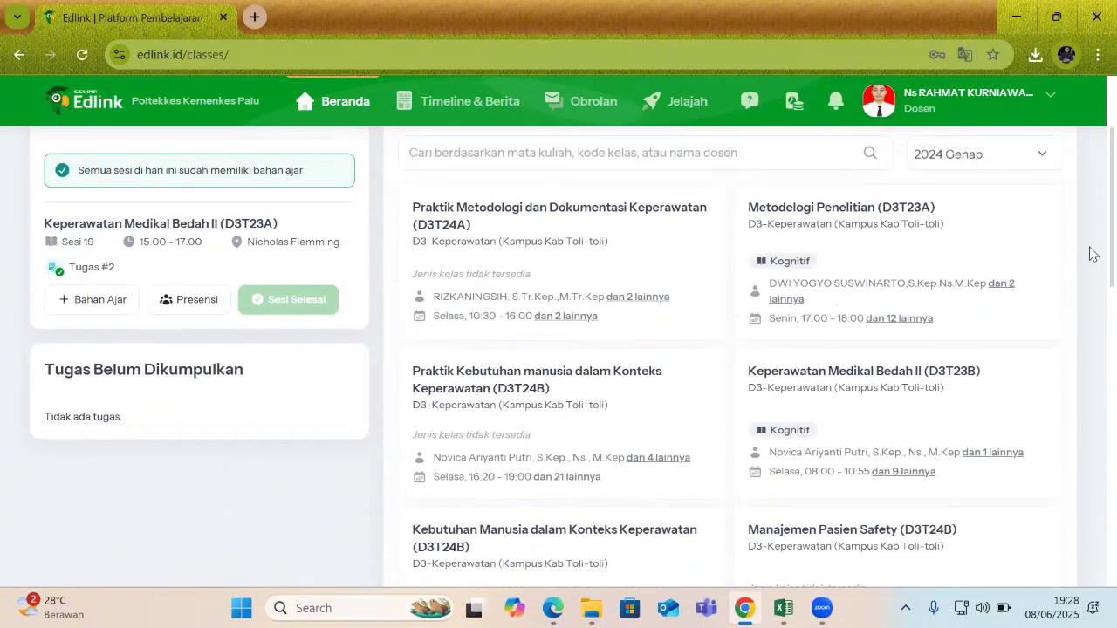
scroll(1090, 262, down, 3)
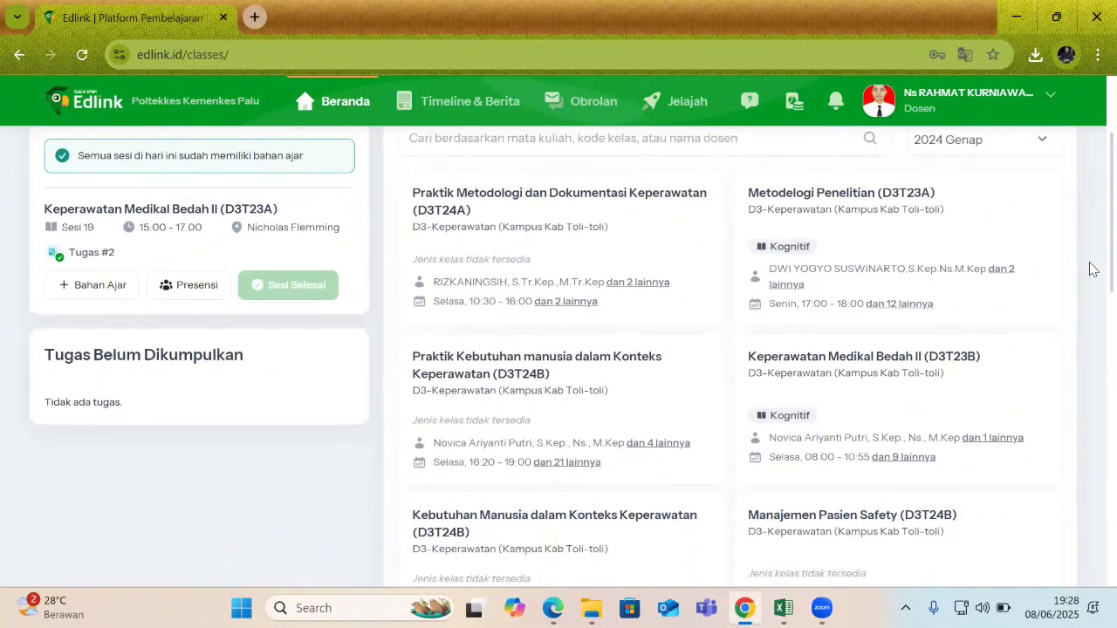
scroll(1090, 325, down, 3)
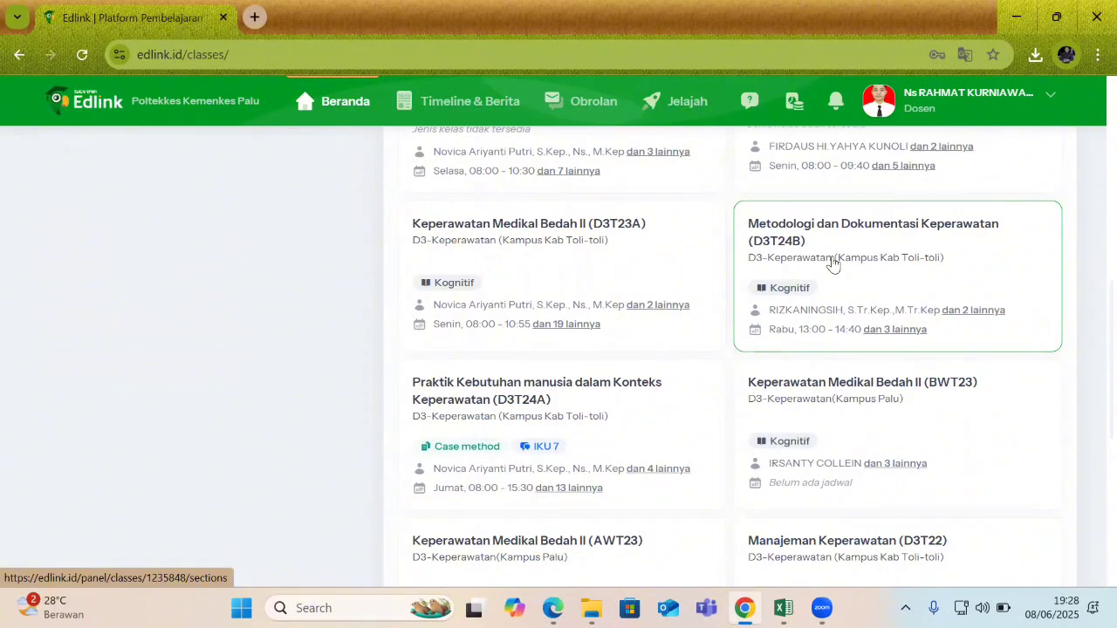
Open Metodologi dan Dokumentasi Keperawatan (D3T24B) and set the starfish-on-rocks photo as its cover.
click(836, 266)
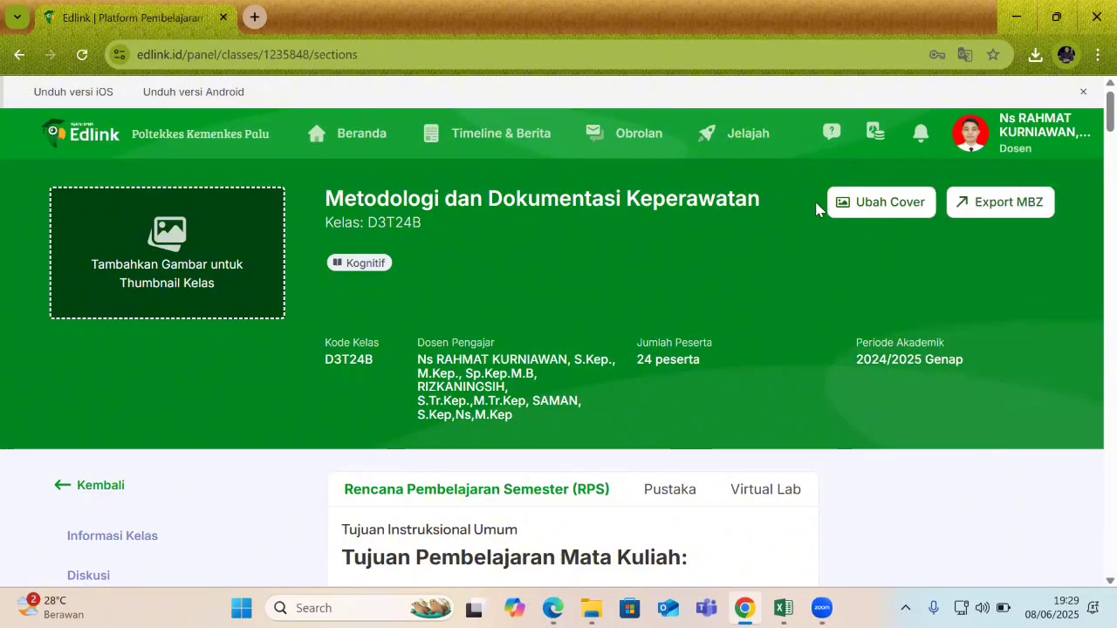
click(880, 202)
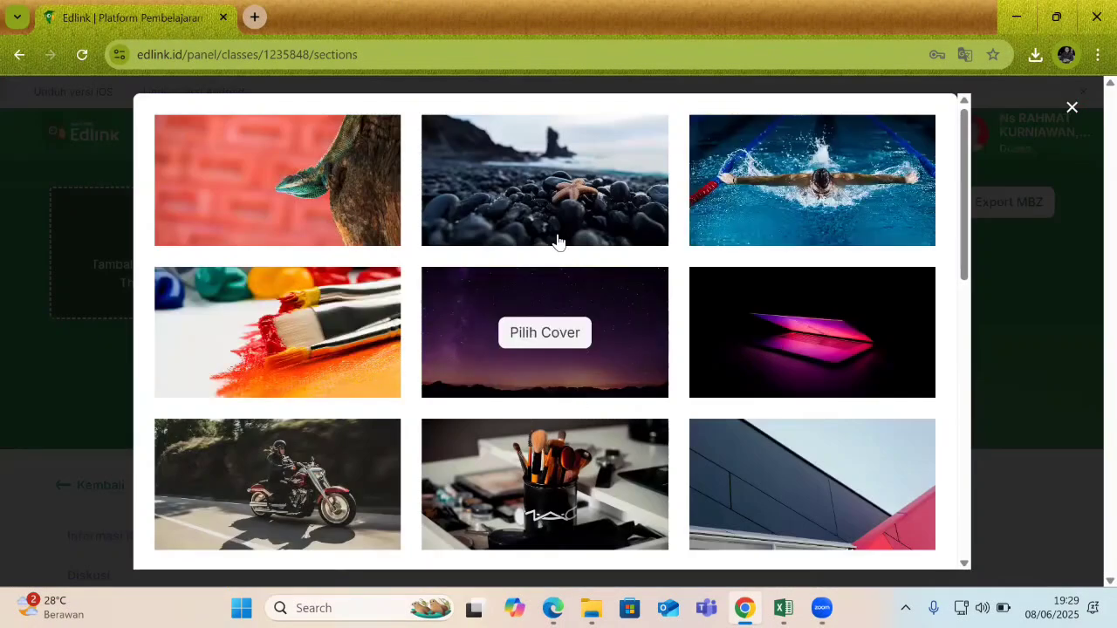
click(564, 189)
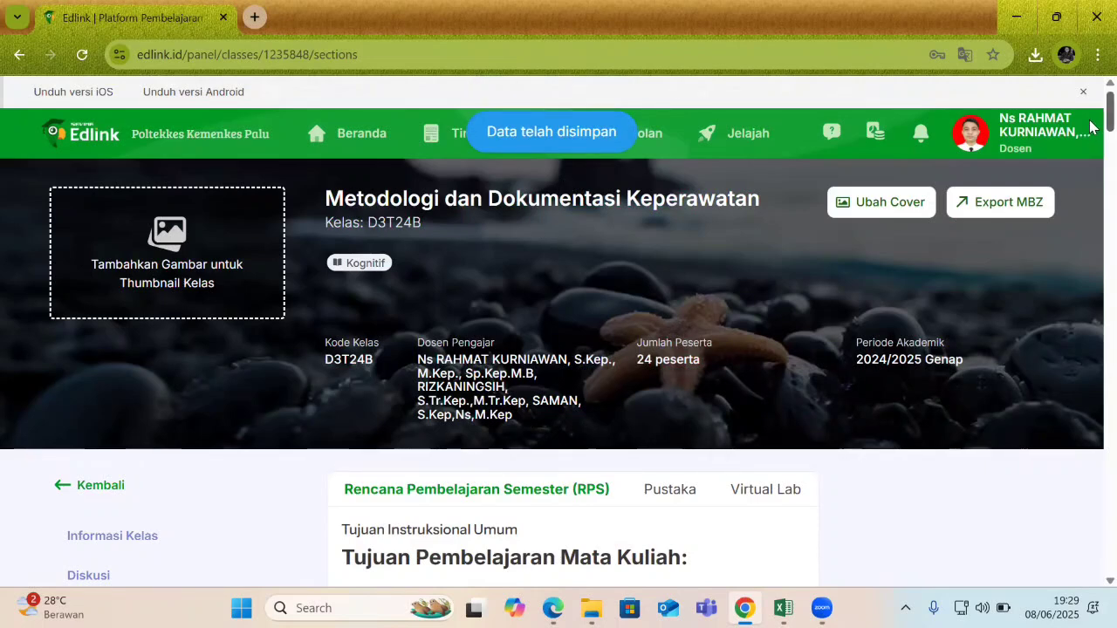
scroll(1090, 131, down, 3)
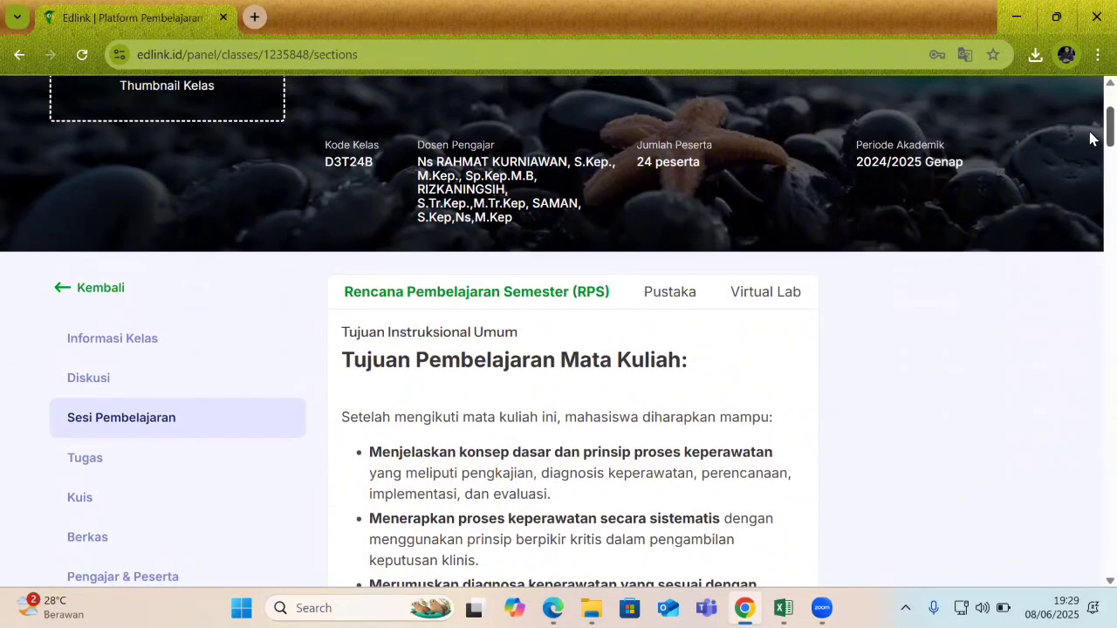
scroll(1090, 138, up, 2)
scroll(1090, 142, down, 3)
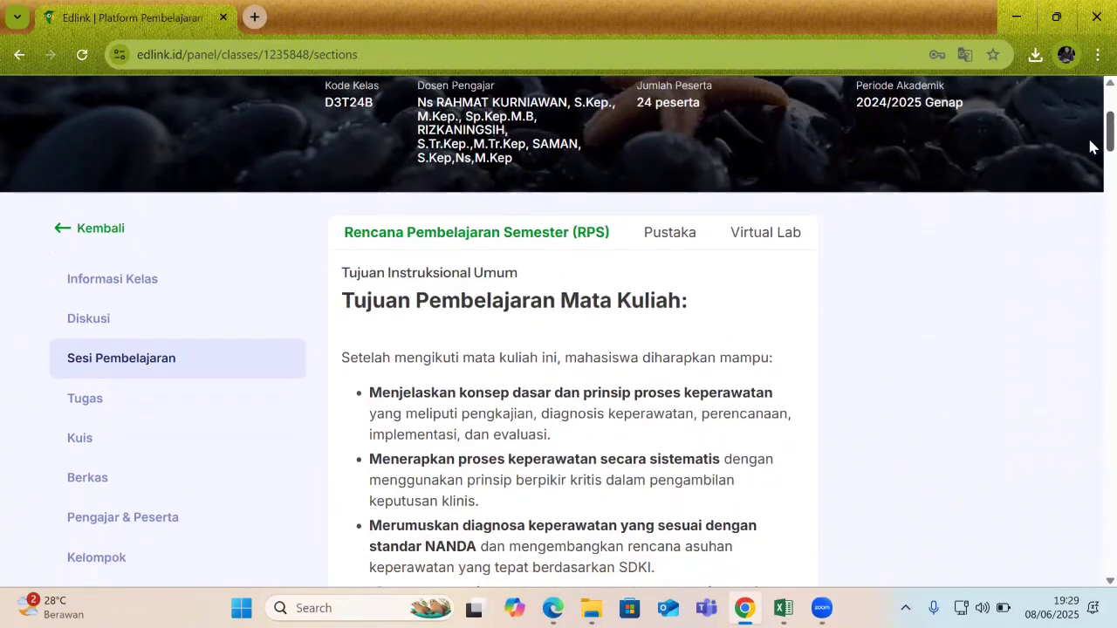
scroll(1090, 146, down, 1)
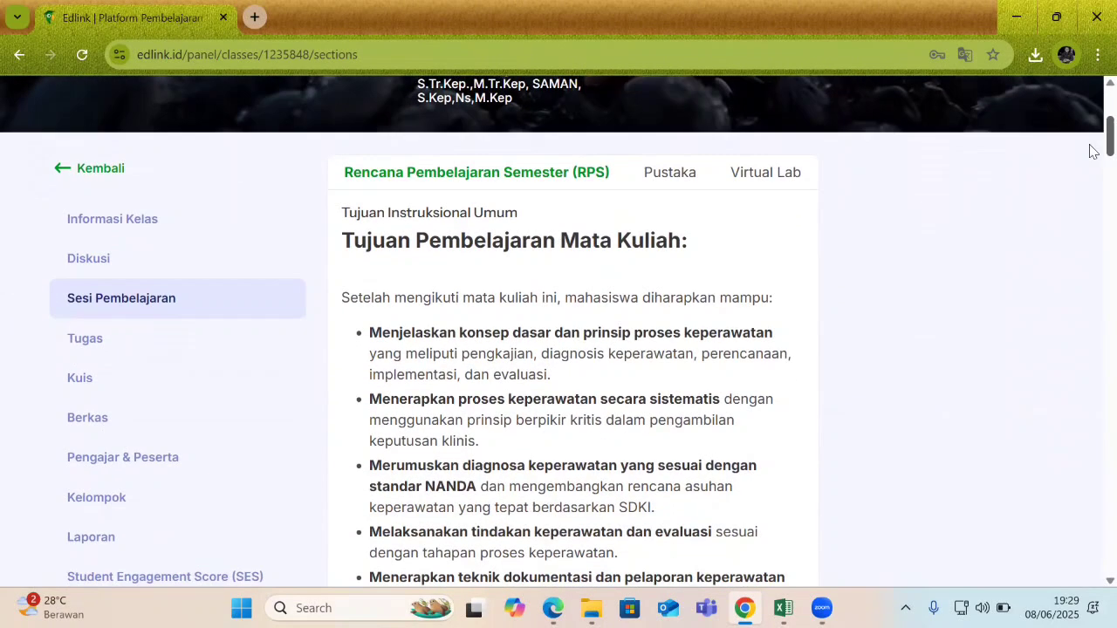
click(116, 220)
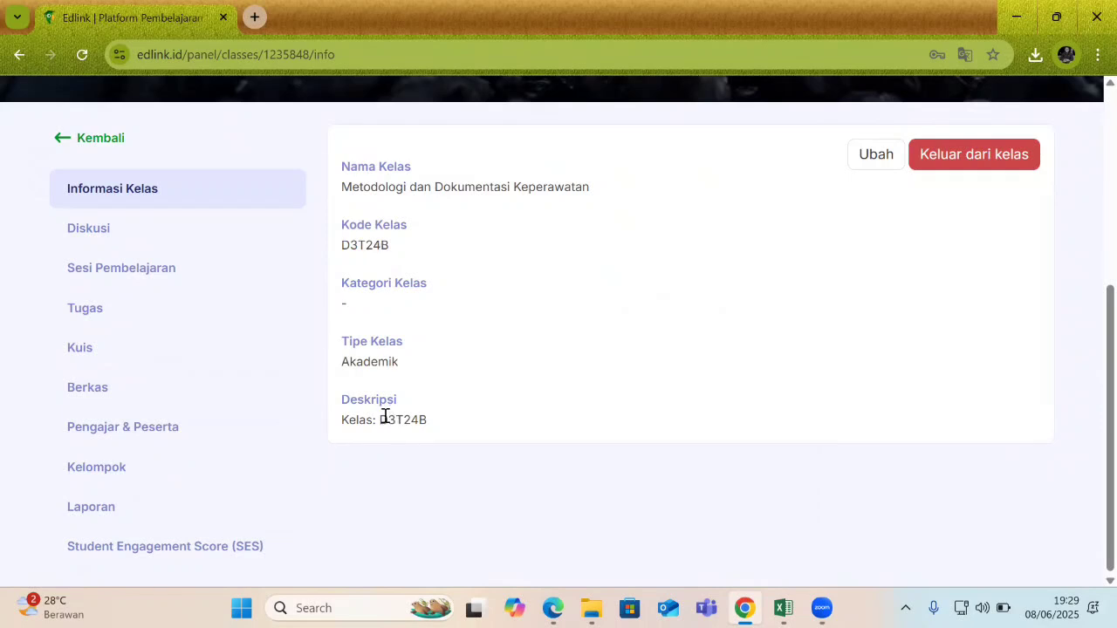
drag(379, 419, 413, 418)
click(96, 230)
scroll(362, 257, down, 5)
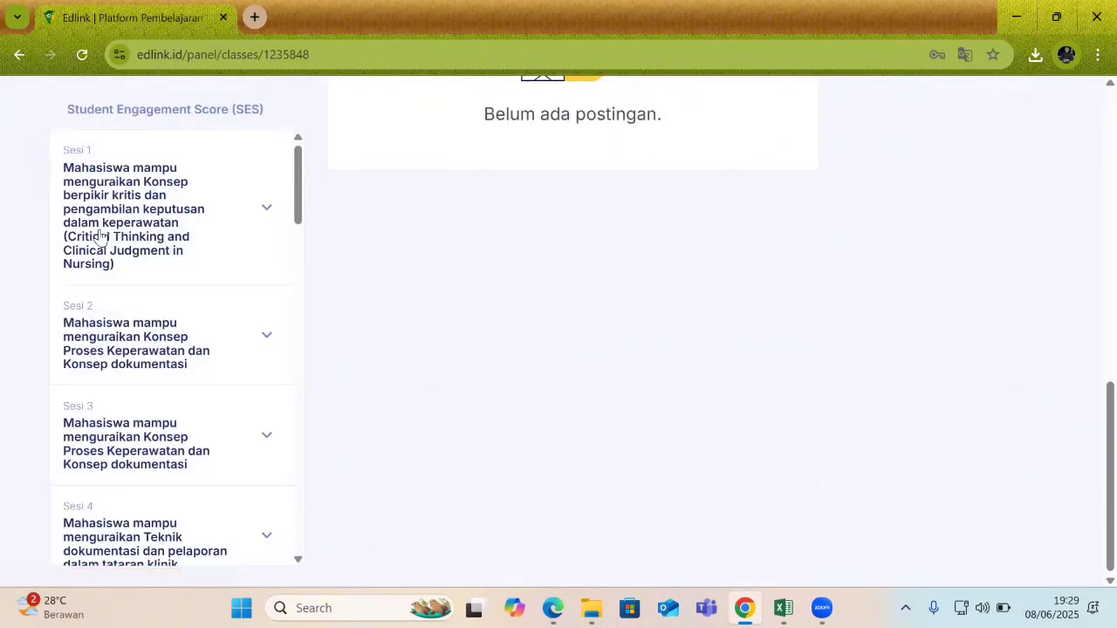
scroll(363, 257, up, 4)
scroll(508, 285, up, 2)
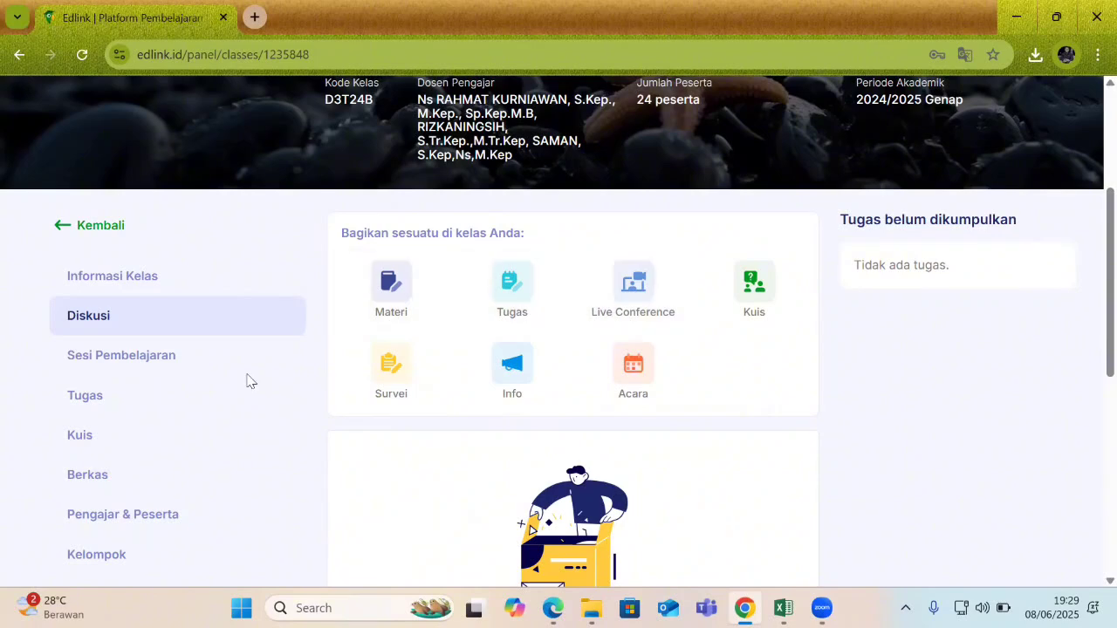
click(133, 367)
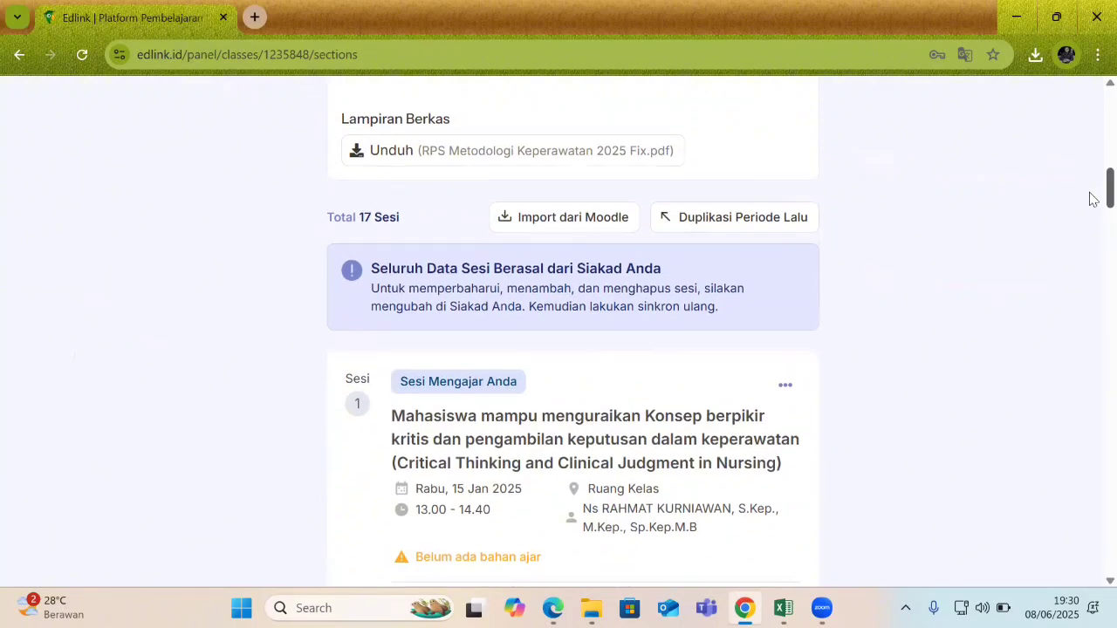
scroll(1089, 192, up, 2)
scroll(1089, 190, up, 6)
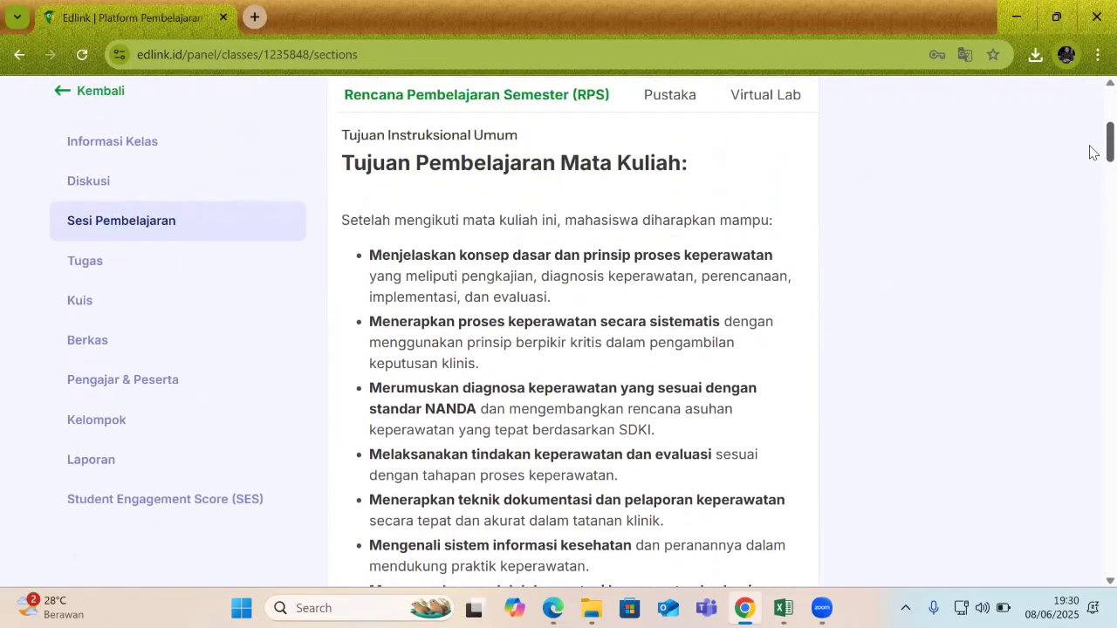
drag(1089, 153, 1090, 195)
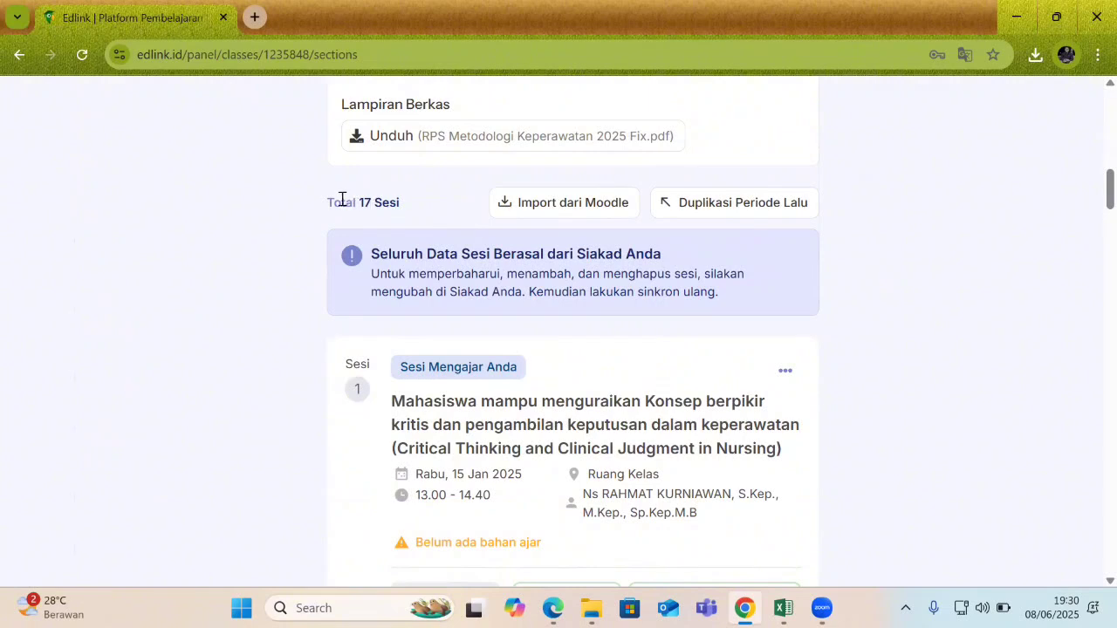
drag(326, 204, 408, 206)
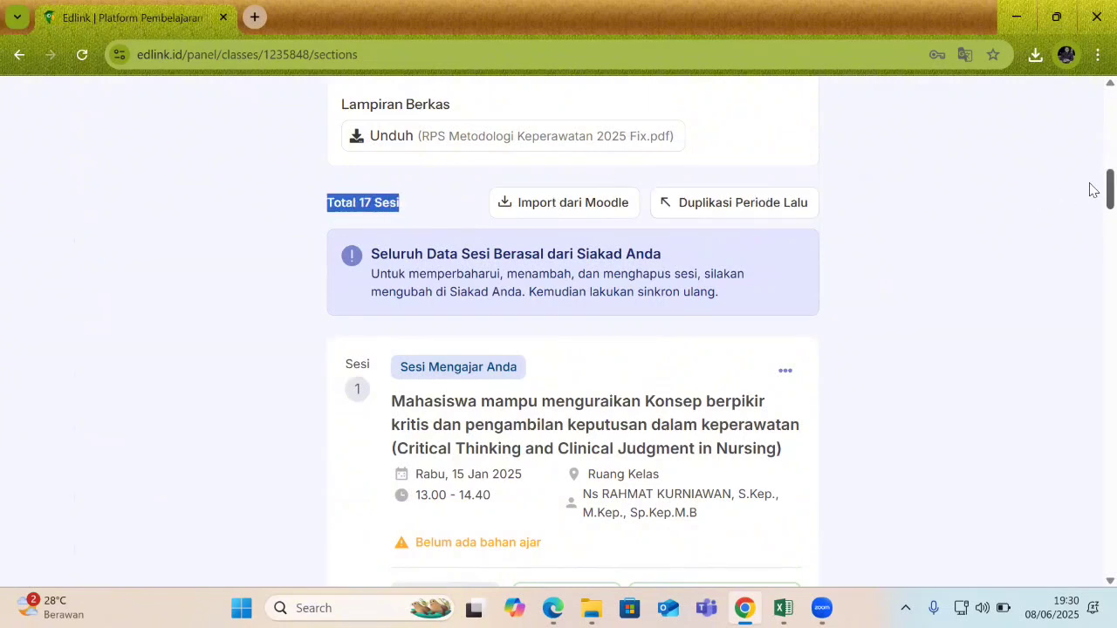
scroll(1089, 193, down, 2)
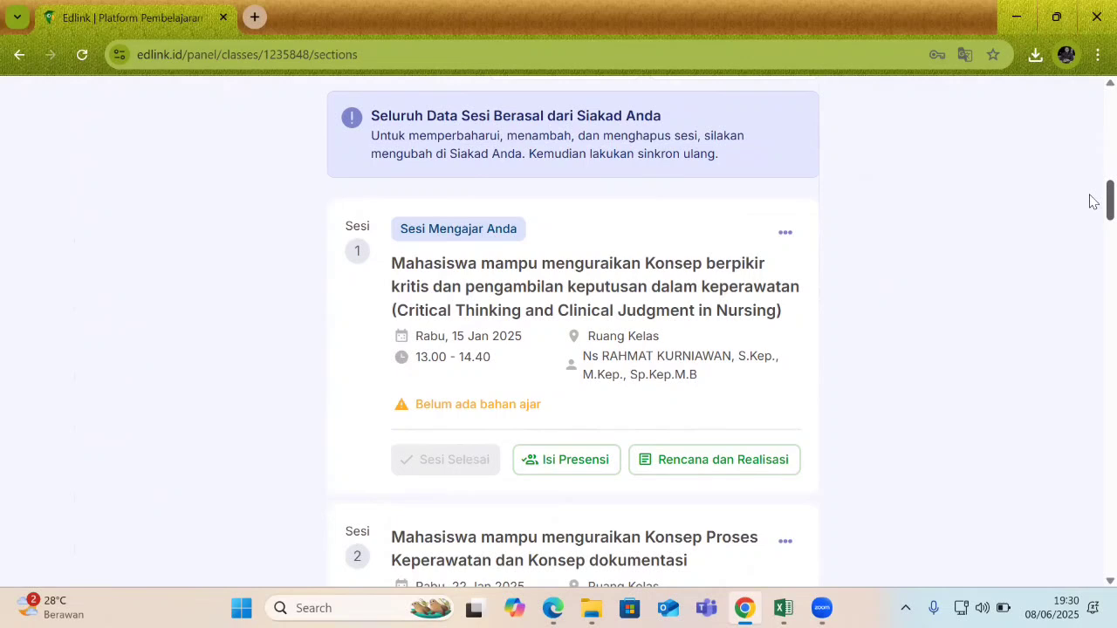
scroll(1088, 202, down, 1)
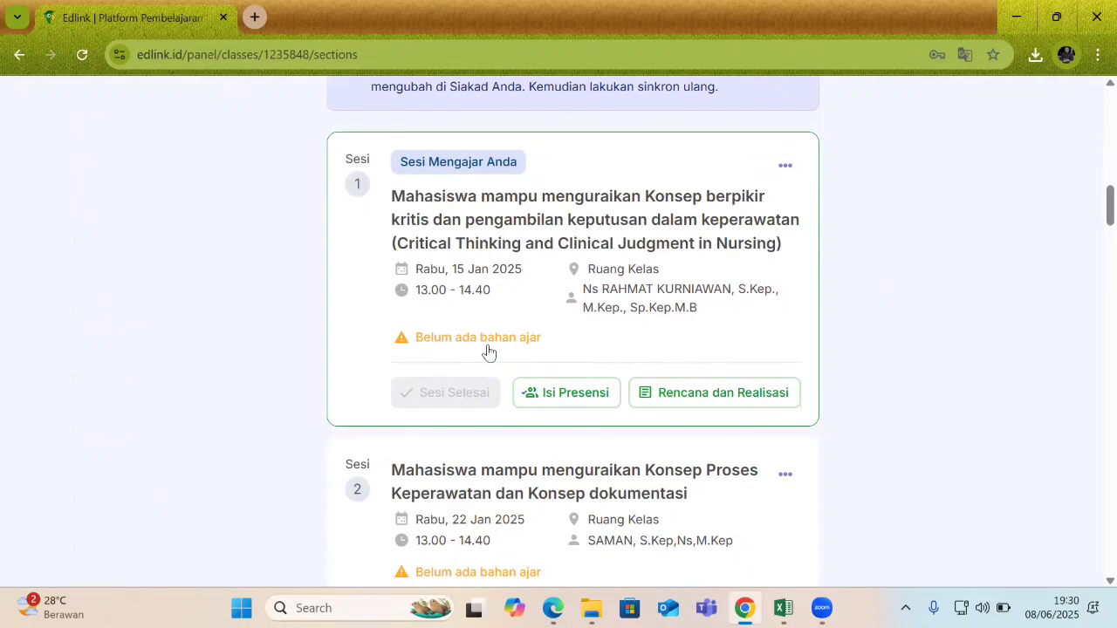
scroll(1089, 209, down, 3)
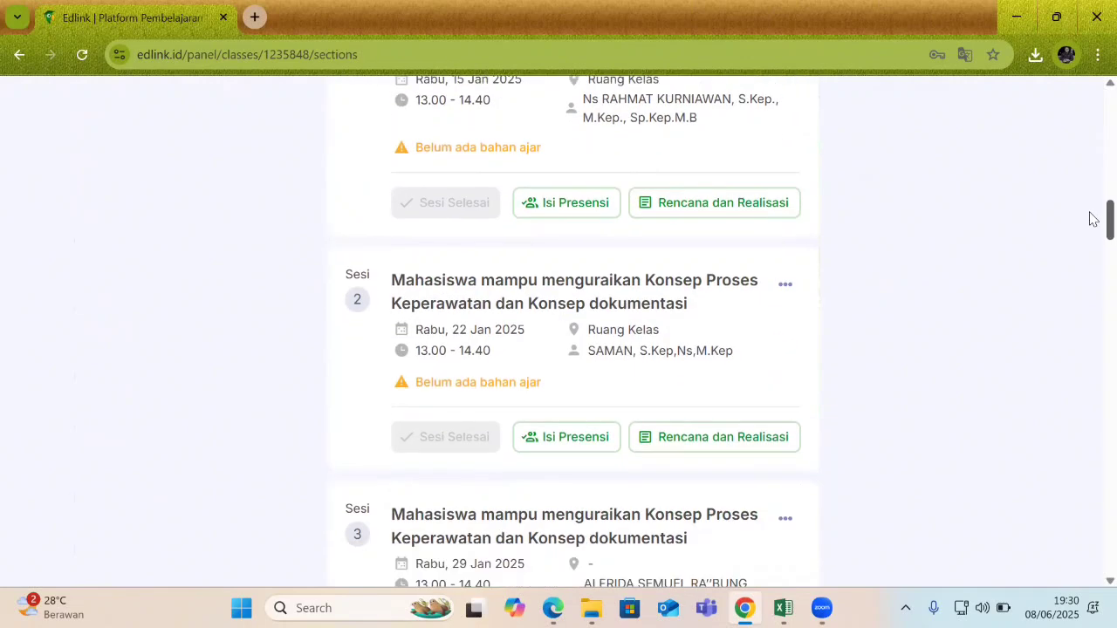
scroll(1089, 218, up, 1)
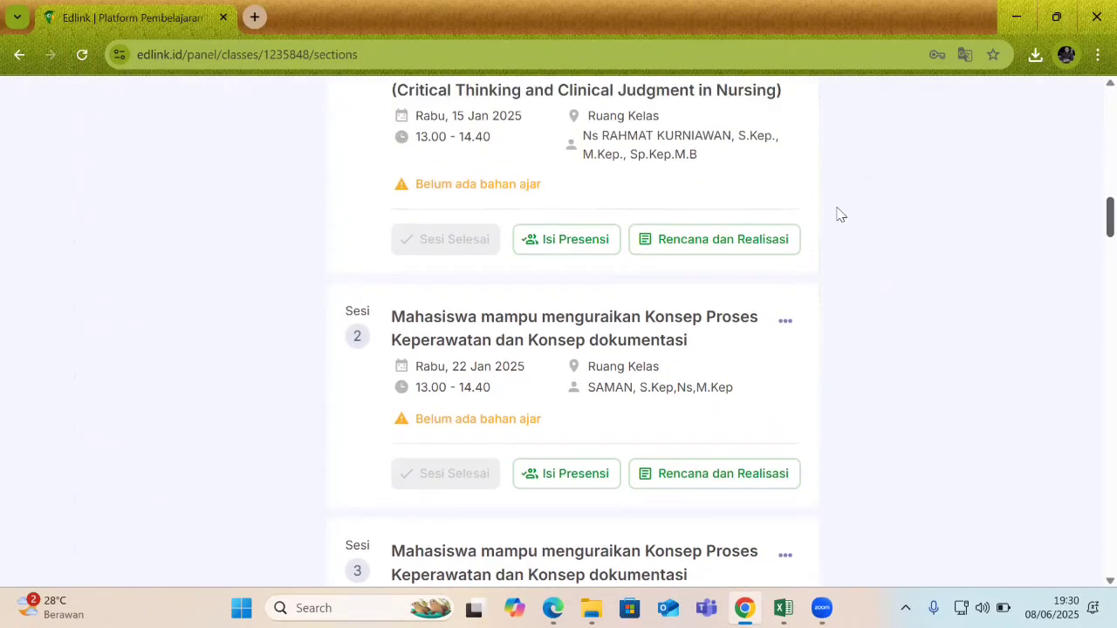
Open Sesi 1 attendance and switch the first student to Izin, then back to Hadir.
click(575, 248)
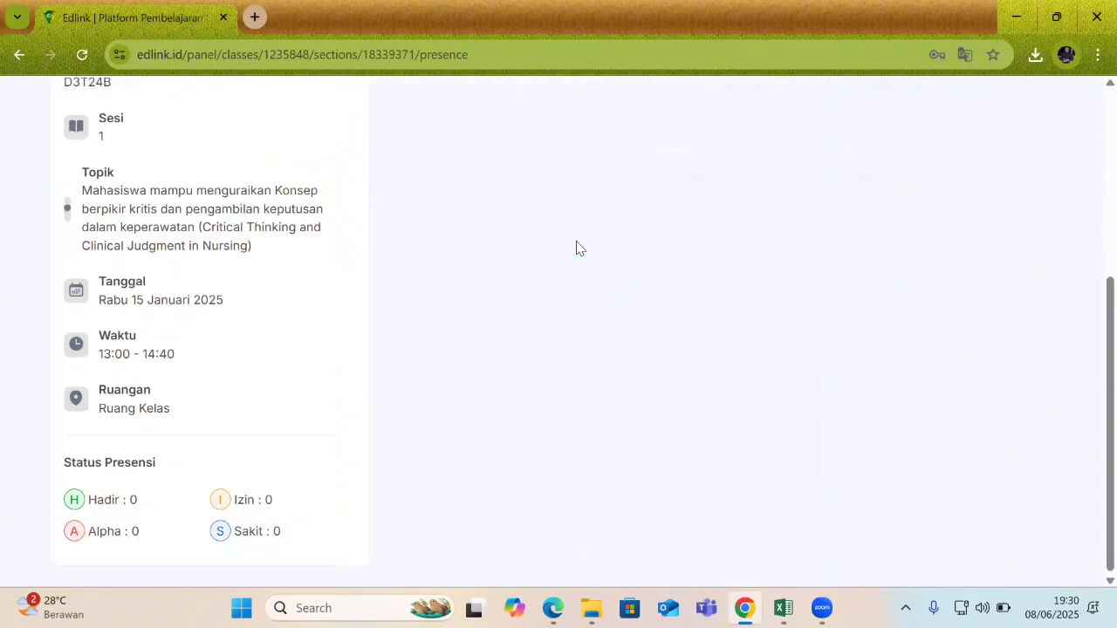
scroll(553, 305, down, 15)
scroll(1089, 490, up, 15)
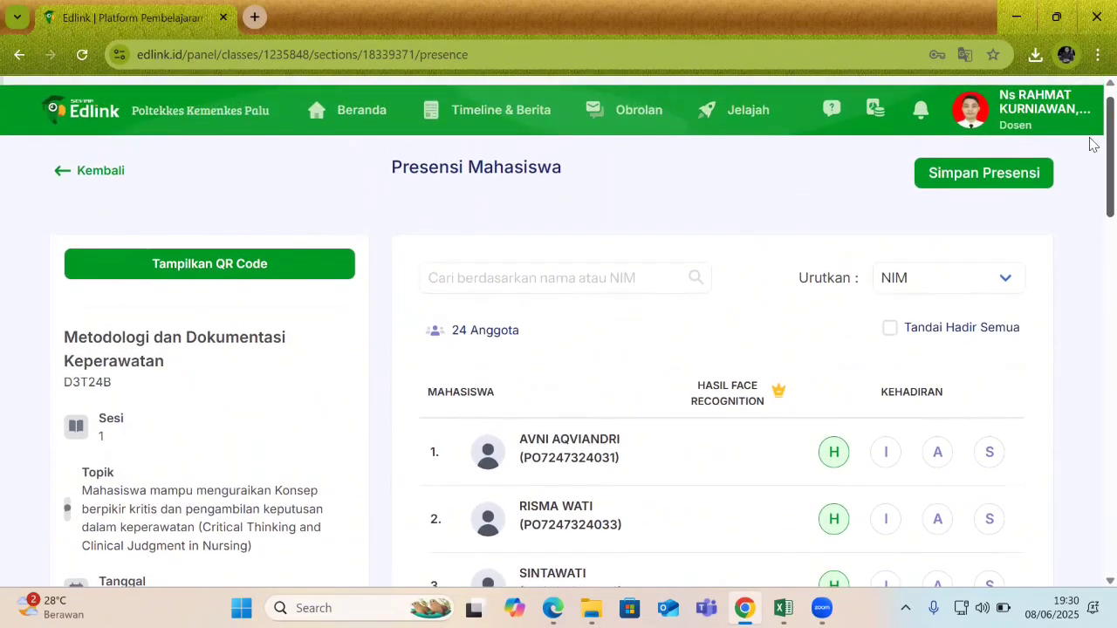
scroll(1091, 157, down, 1)
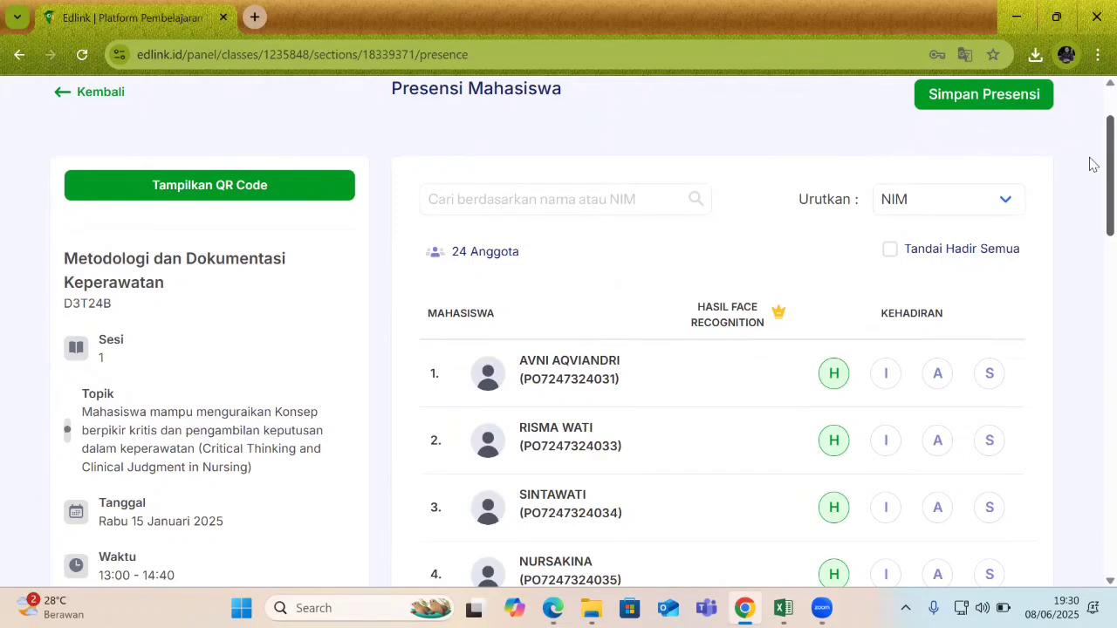
drag(1089, 157, 1089, 159)
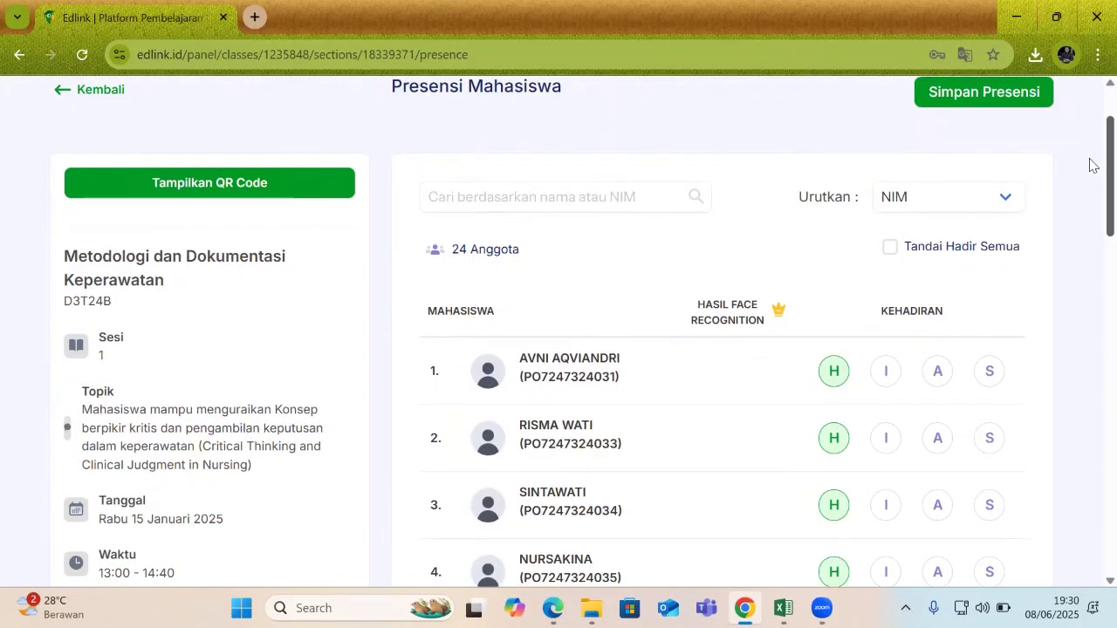
drag(1089, 165, 1090, 147)
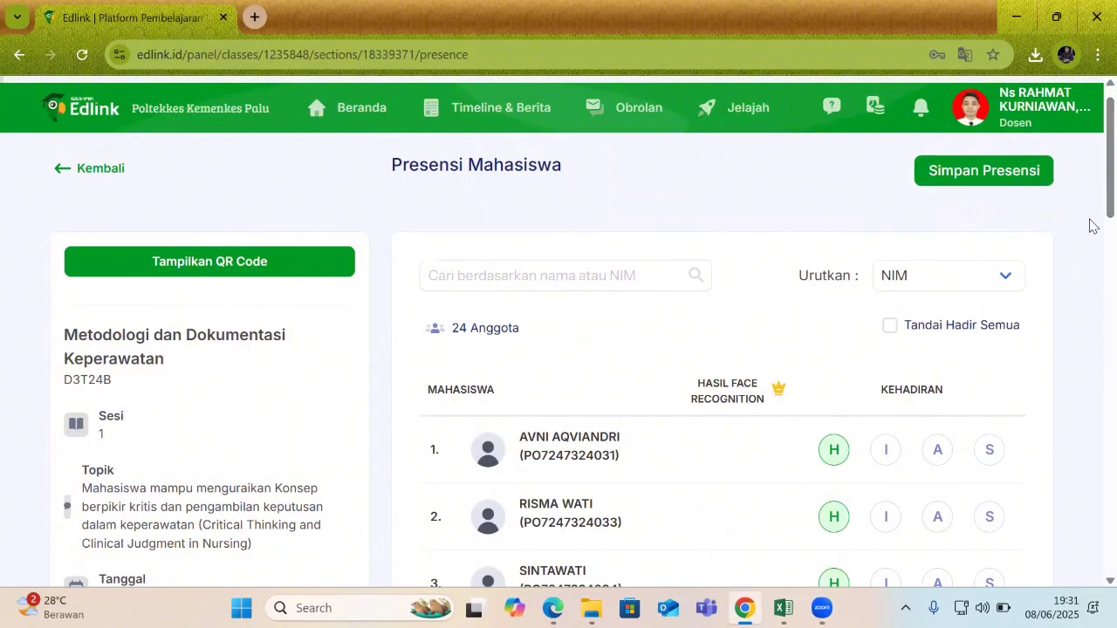
click(889, 450)
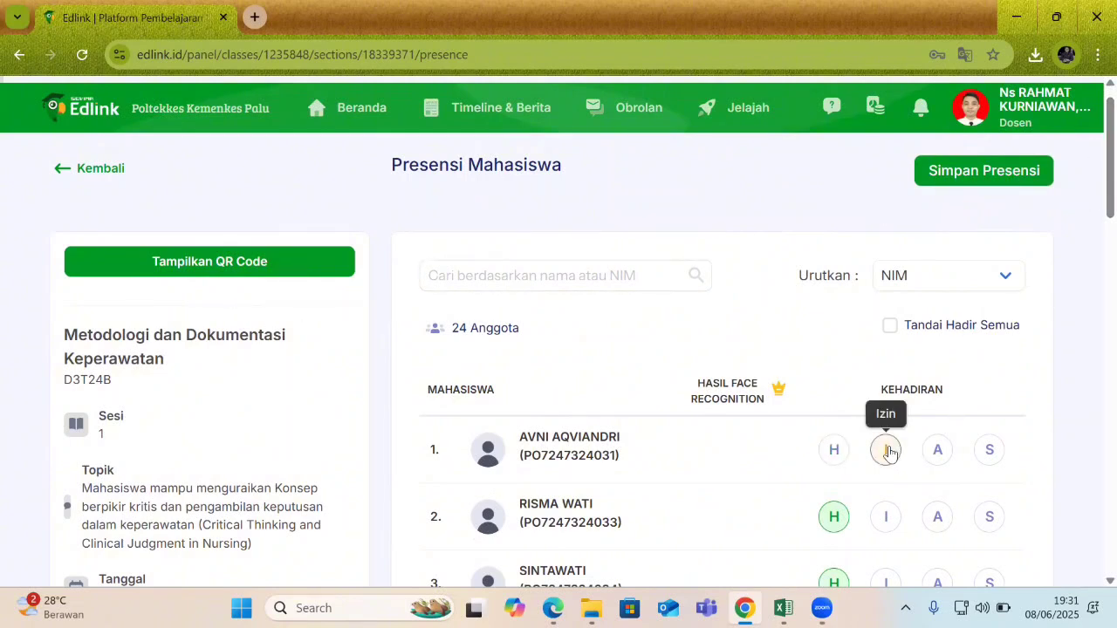
click(834, 452)
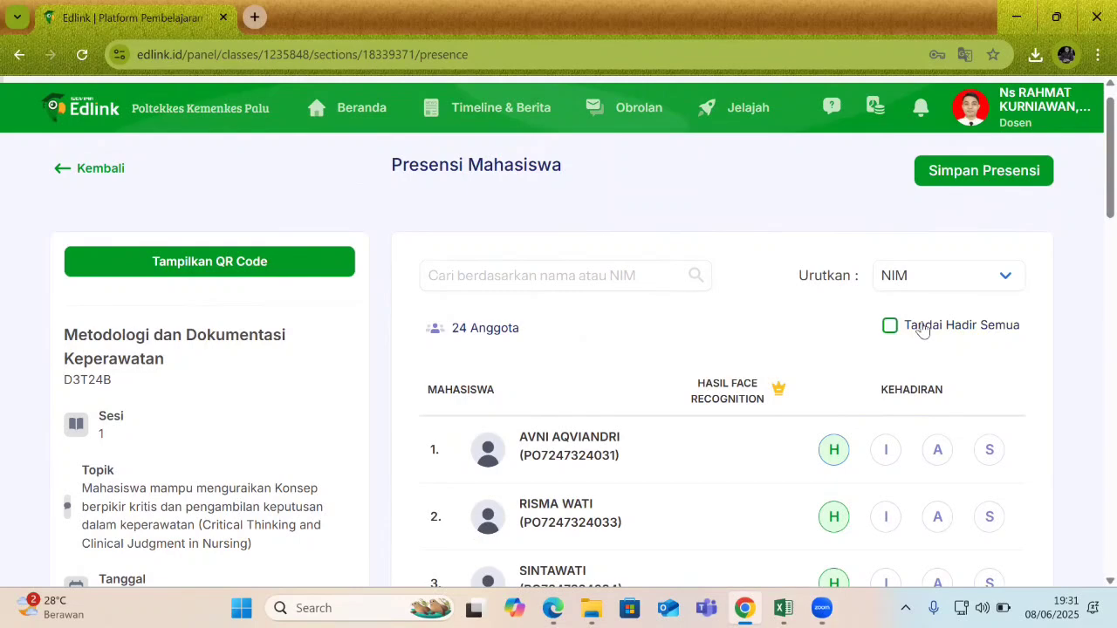
scroll(1089, 209, down, 3)
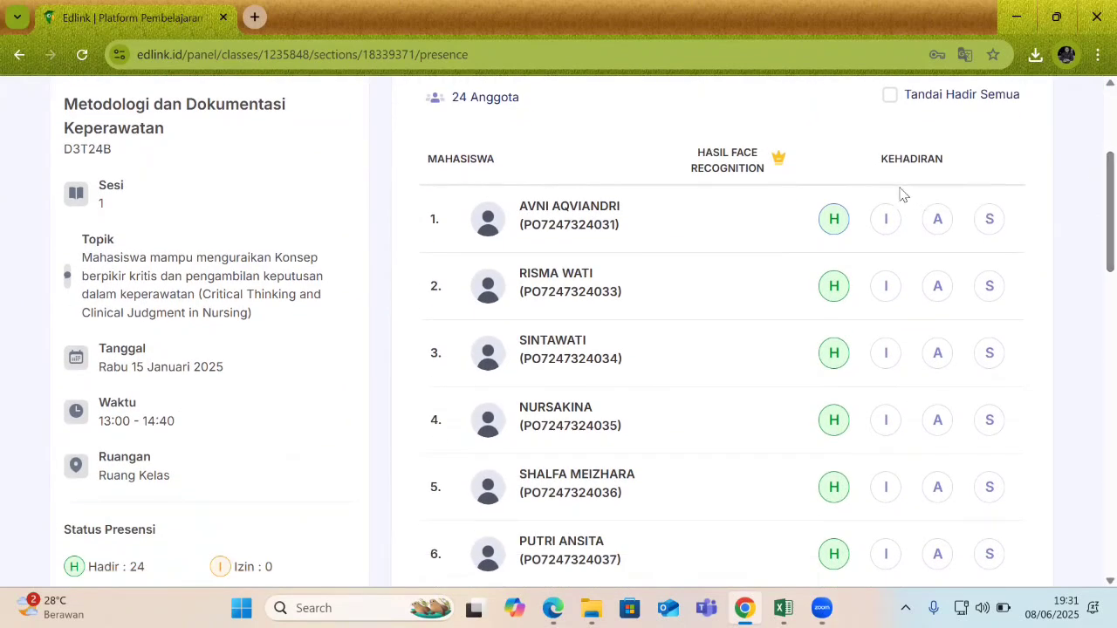
scroll(1090, 209, up, 3)
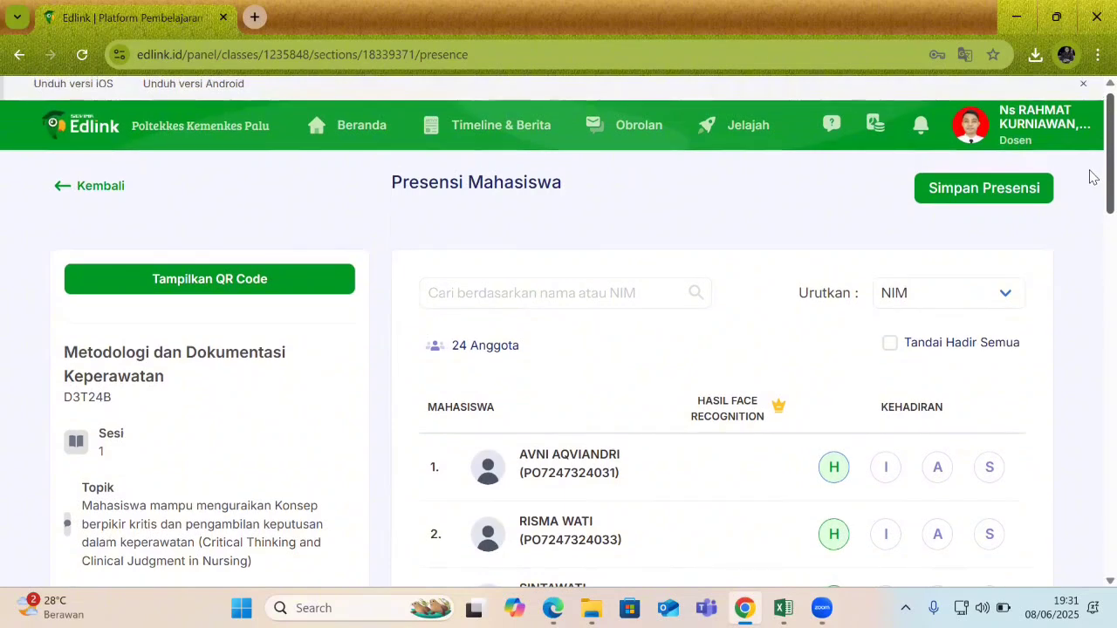
Display the student attendance QR code, then close it and the account menu.
click(222, 286)
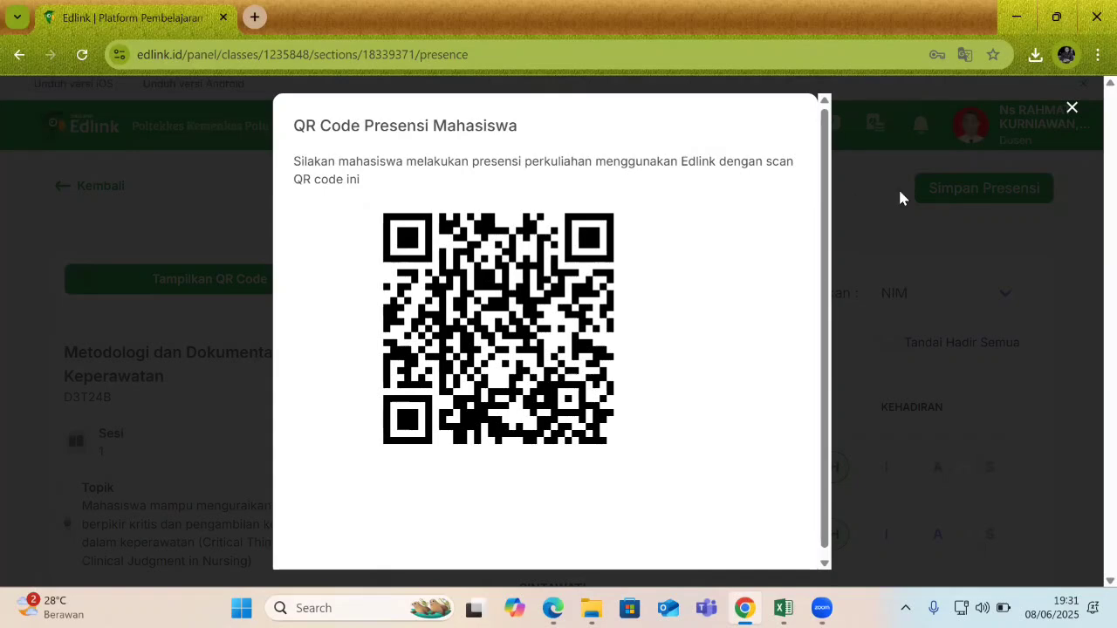
click(1076, 114)
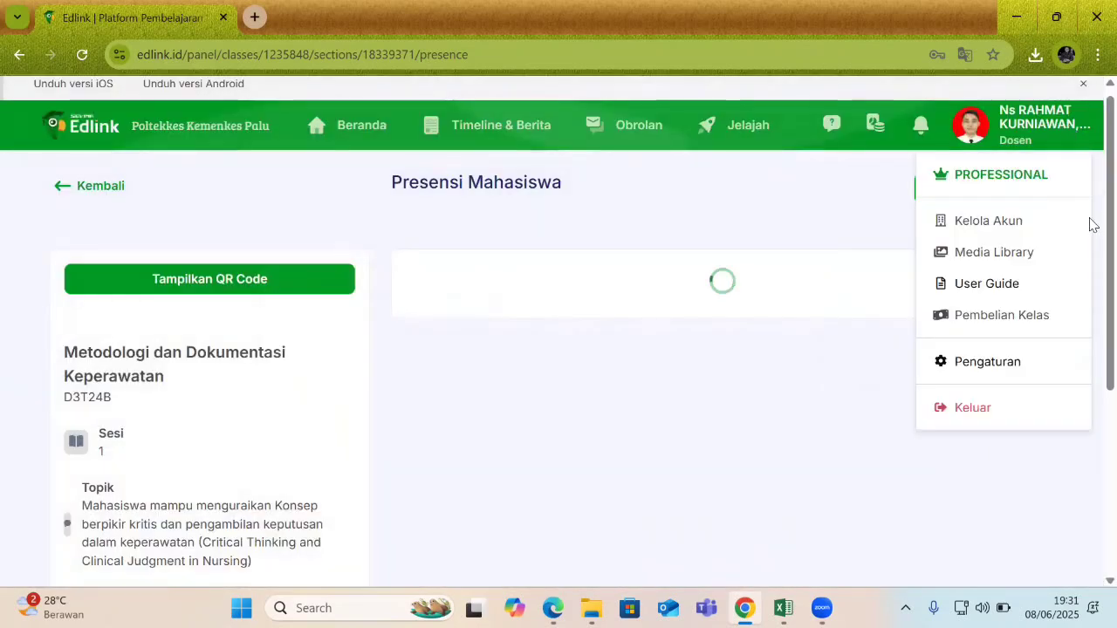
scroll(1093, 190, down, 1)
drag(1090, 184, 1082, 148)
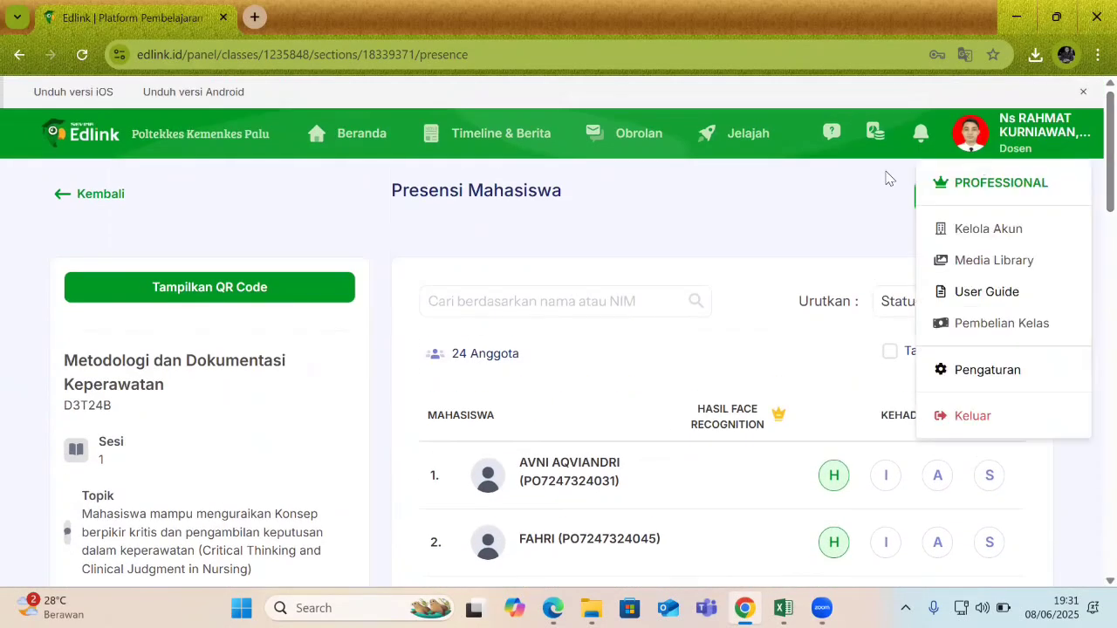
click(98, 198)
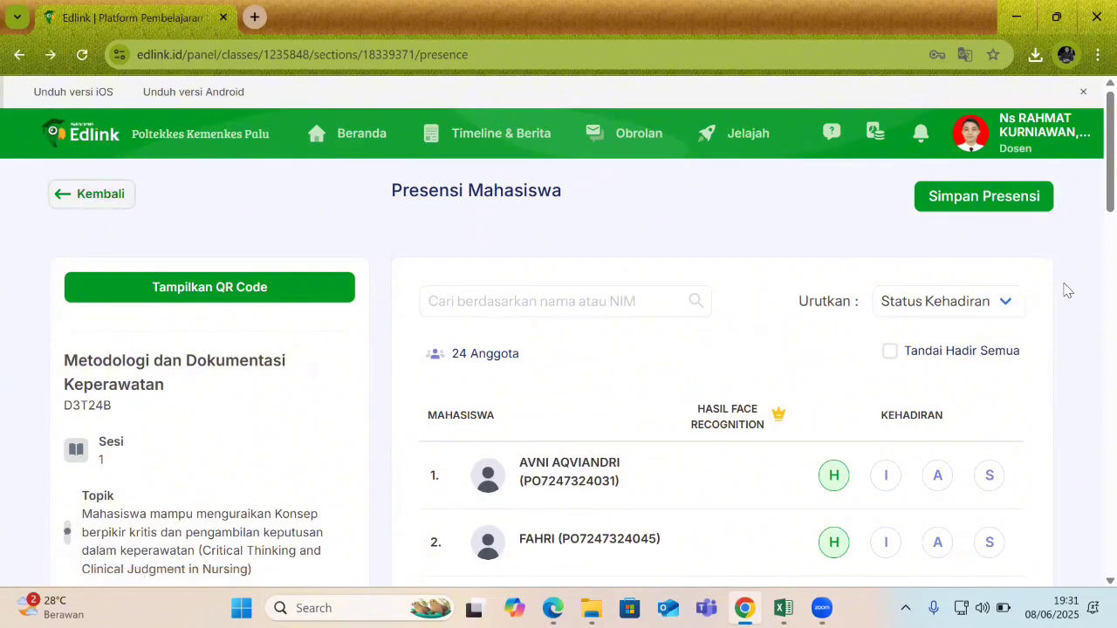
Return to the class sessions and open Sesi 1's Rencana dan Realisasi page.
click(78, 194)
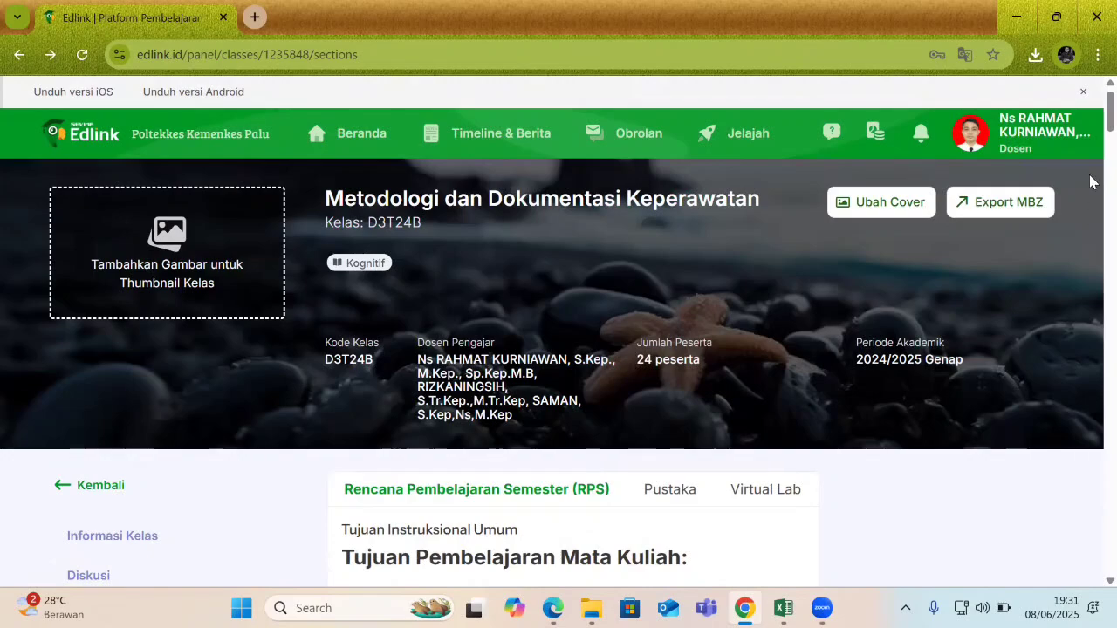
scroll(1089, 166, down, 2)
scroll(1089, 153, down, 9)
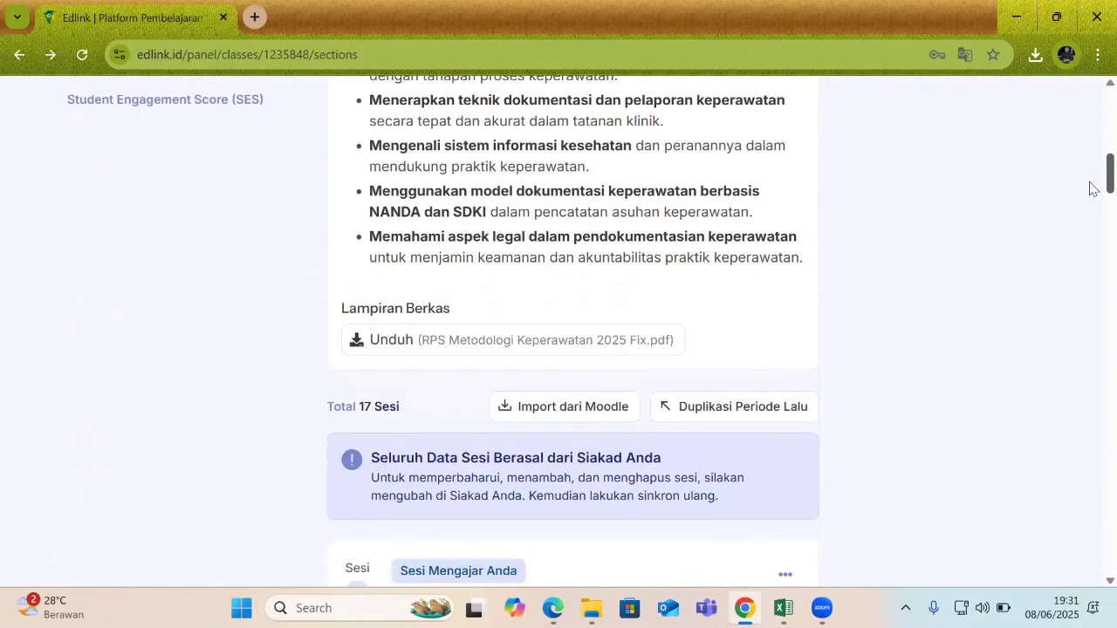
scroll(1089, 216, down, 4)
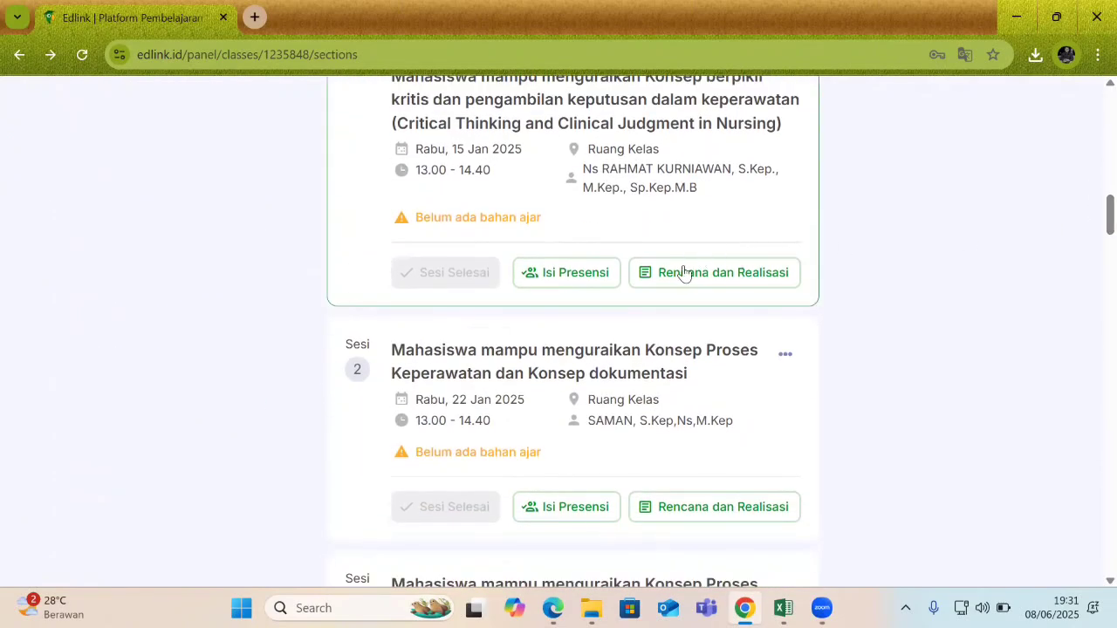
click(685, 272)
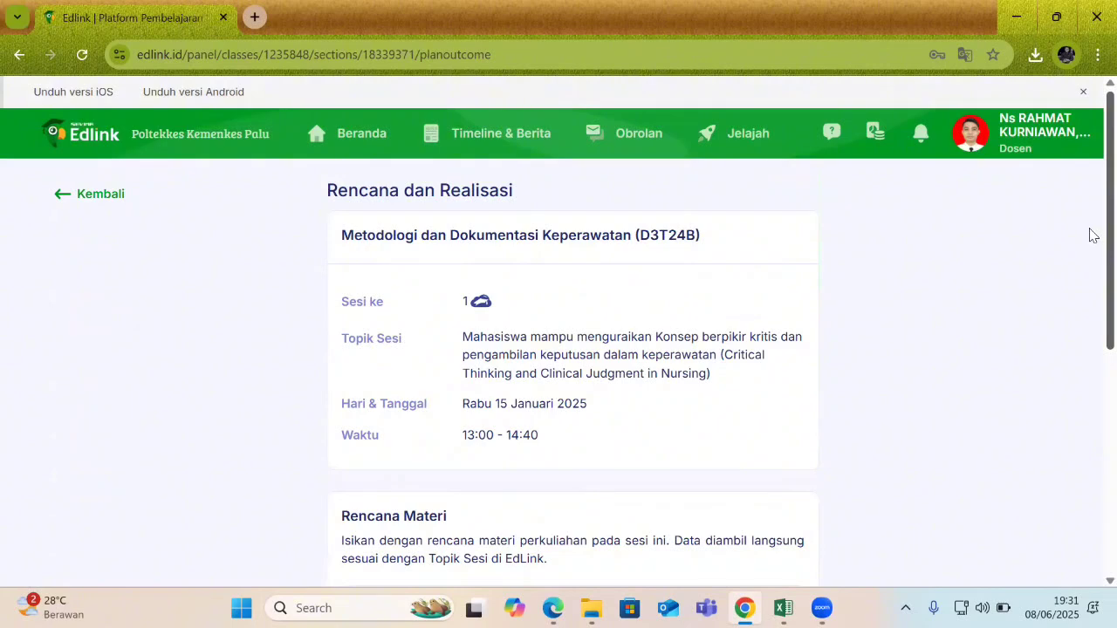
scroll(1090, 262, down, 2)
scroll(1094, 315, down, 1)
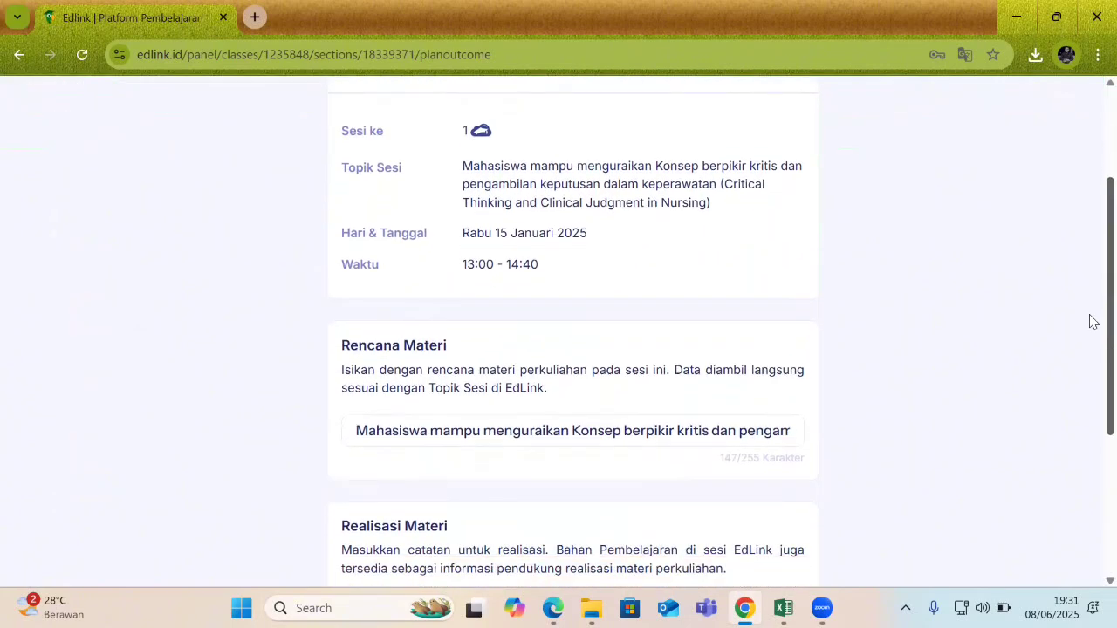
scroll(1092, 349, down, 2)
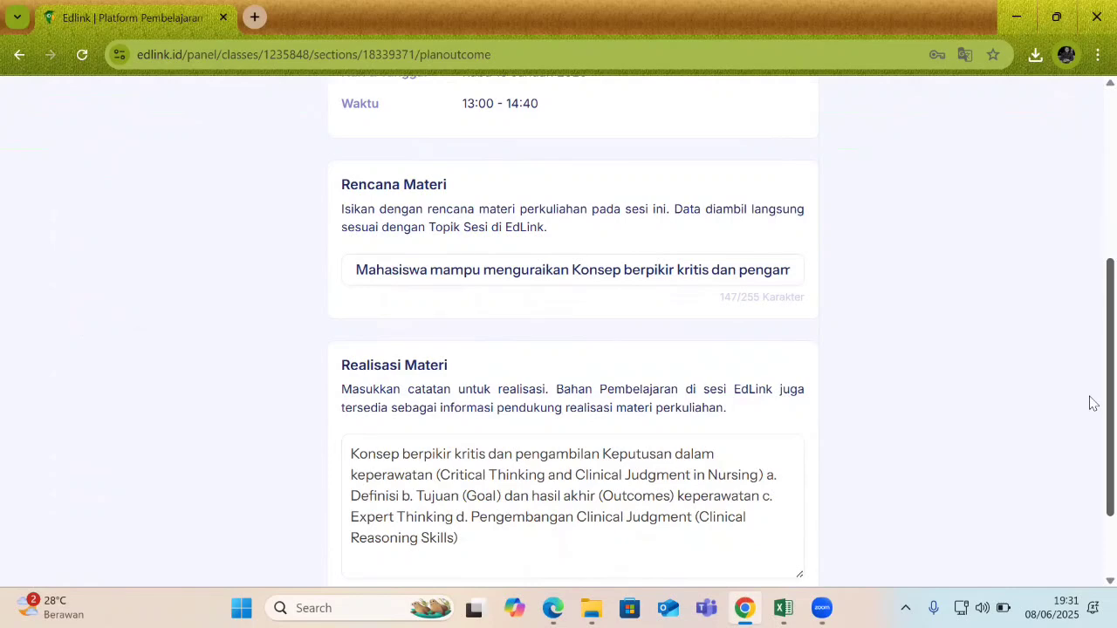
drag(1094, 403, 1090, 411)
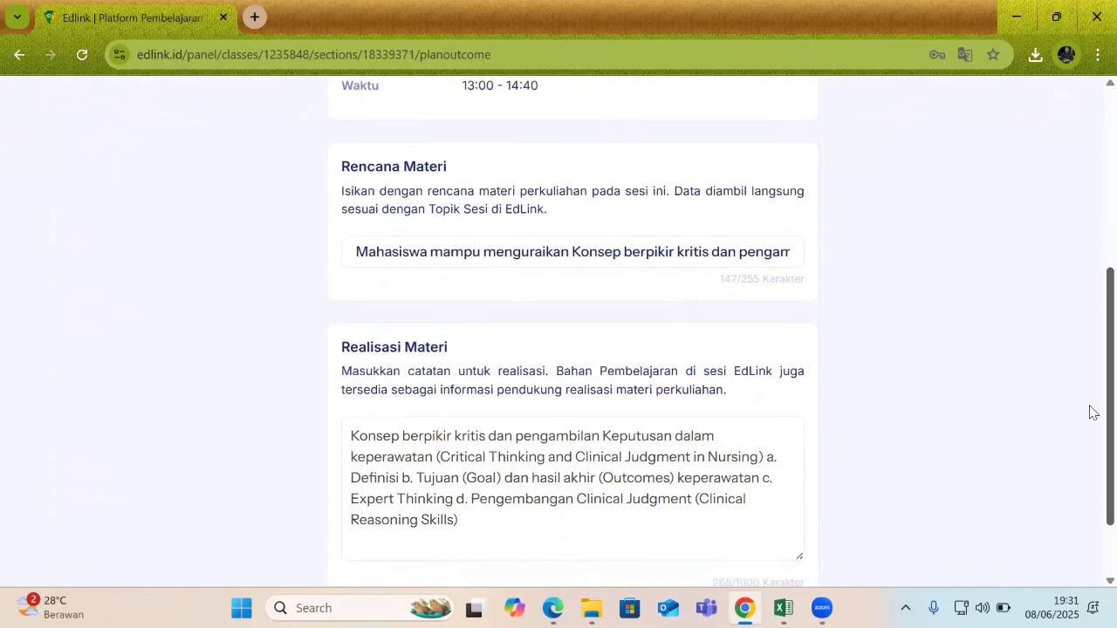
drag(412, 456, 481, 463)
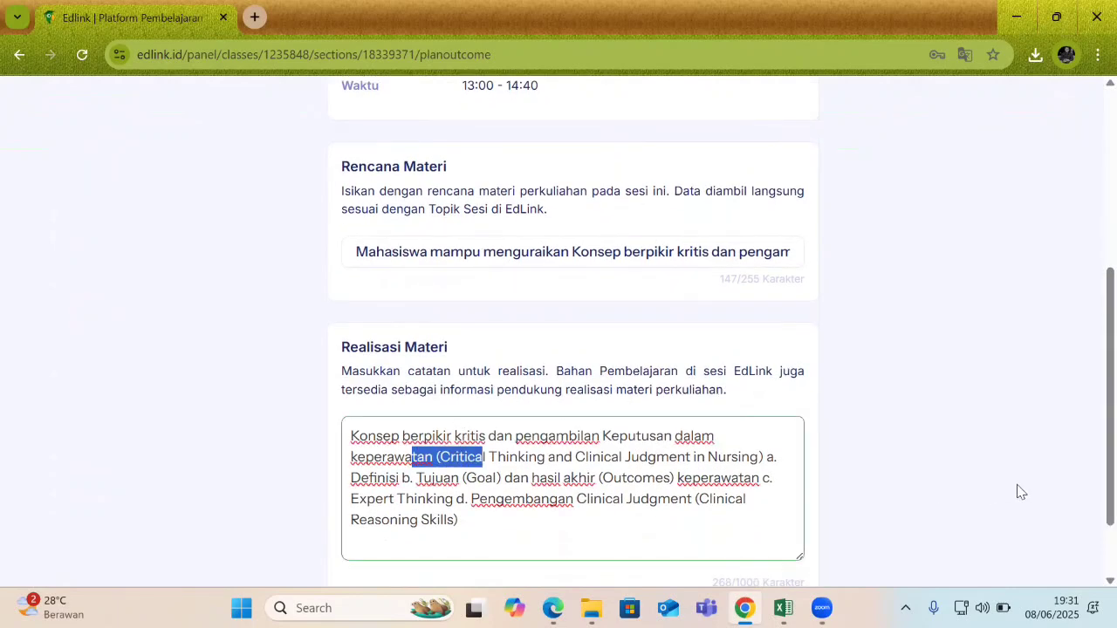
click(1065, 469)
scroll(1090, 489, down, 1)
drag(1094, 521, 1093, 493)
scroll(1090, 494, down, 1)
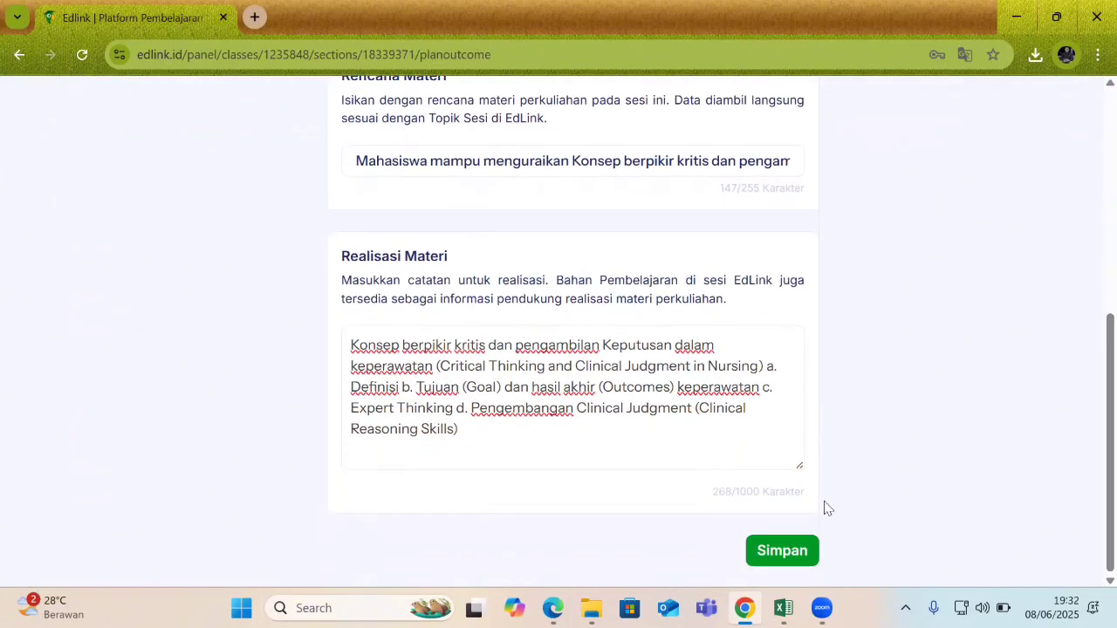
Break Realisasi Materi so items a., b., c. and d. each start a new line, then Simpan.
click(511, 425)
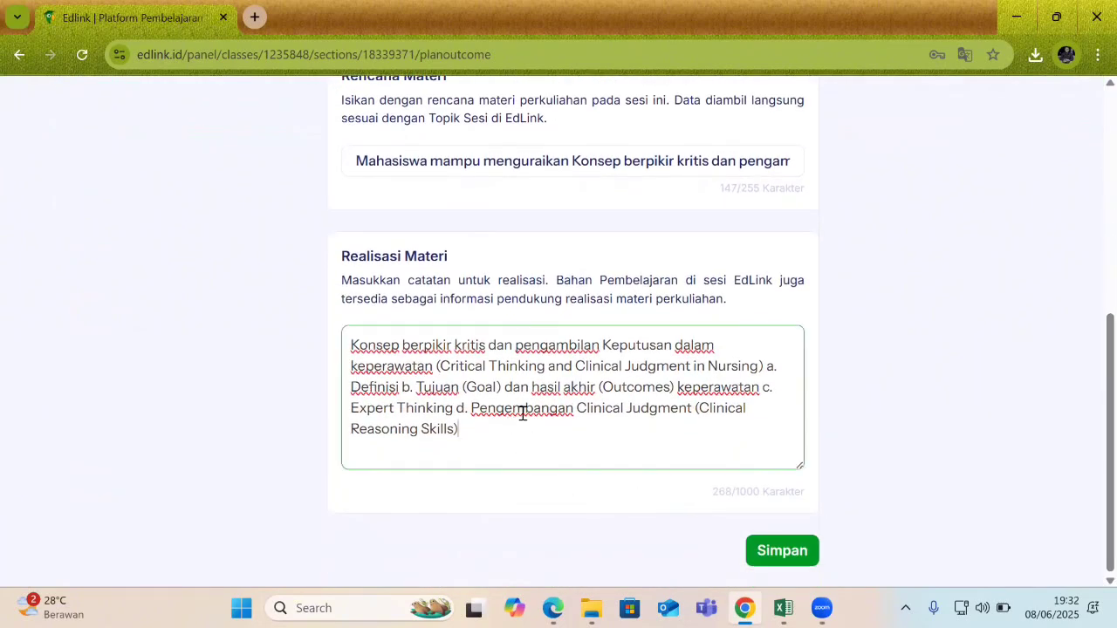
click(766, 367)
key(BackSpace)
key(Return)
key(Right)
key(Right)
key(Right)
key(Right)
key(Right)
key(Right)
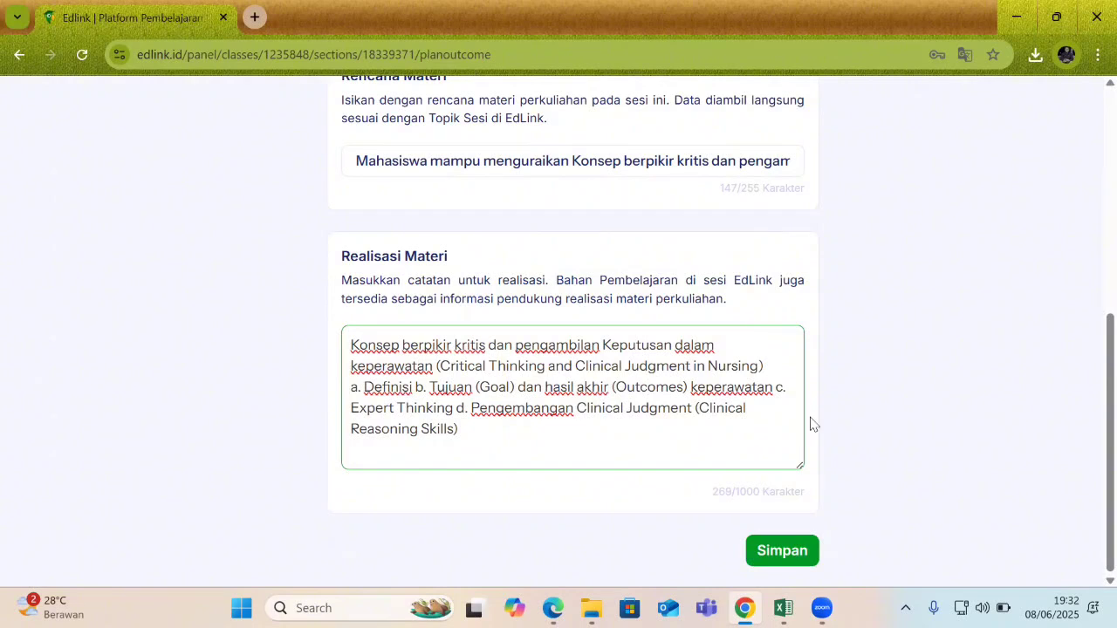
click(417, 386)
key(Return)
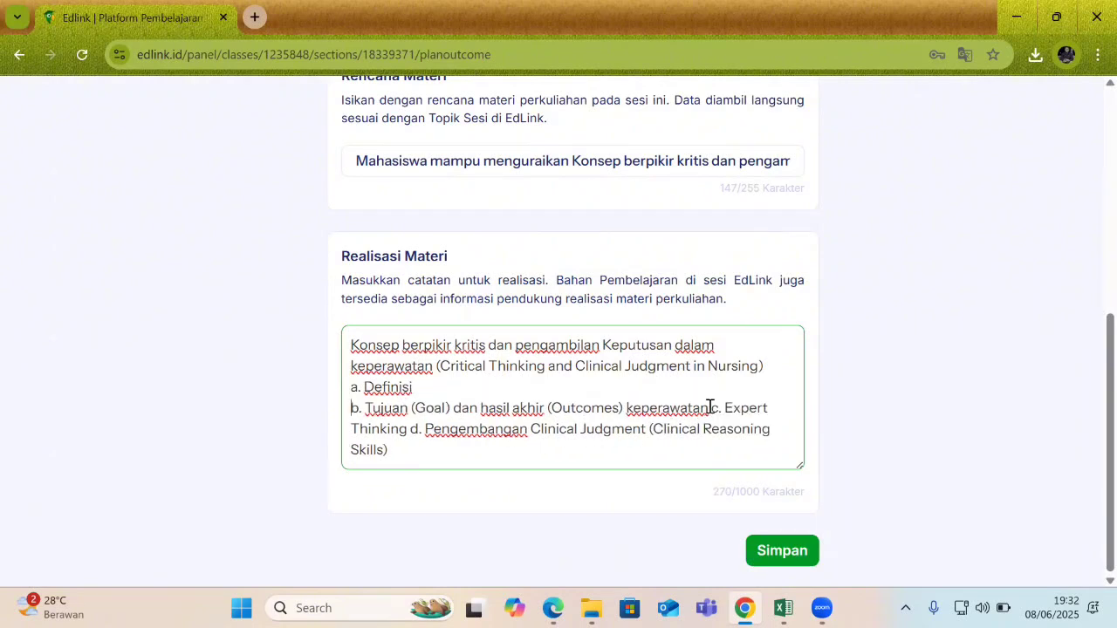
click(716, 407)
key(Return)
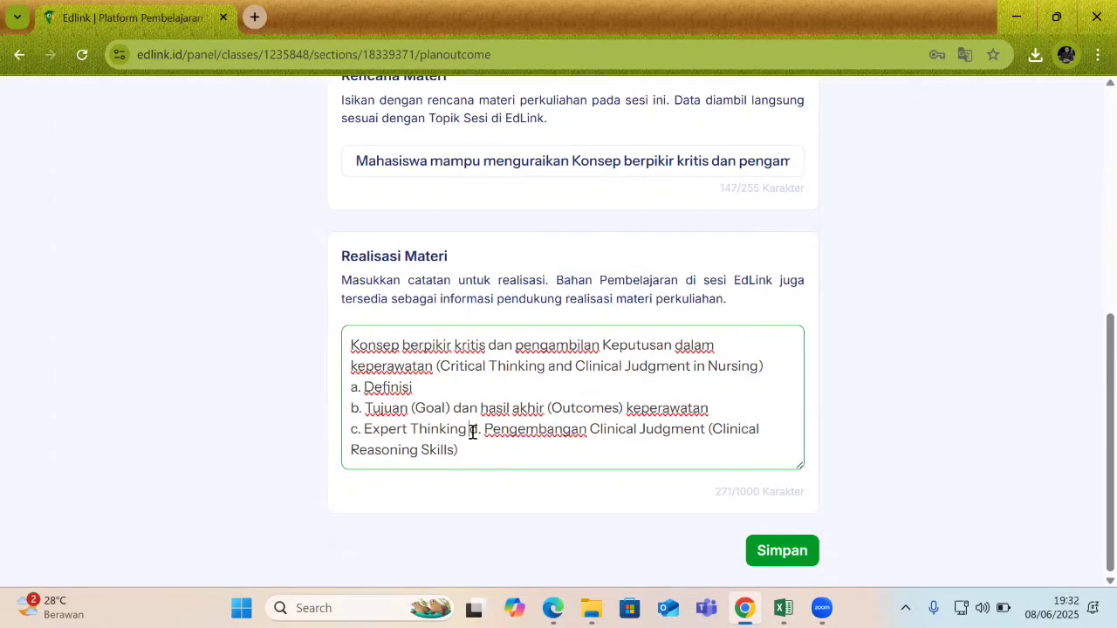
click(472, 430)
key(Return)
scroll(558, 445, up, 1)
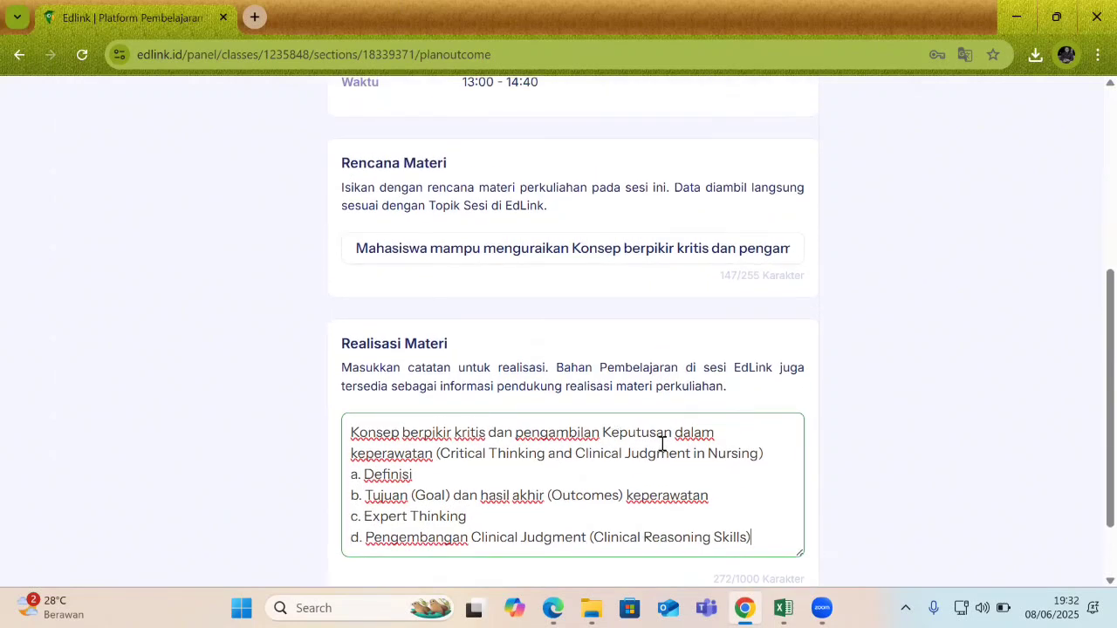
scroll(1089, 436, down, 1)
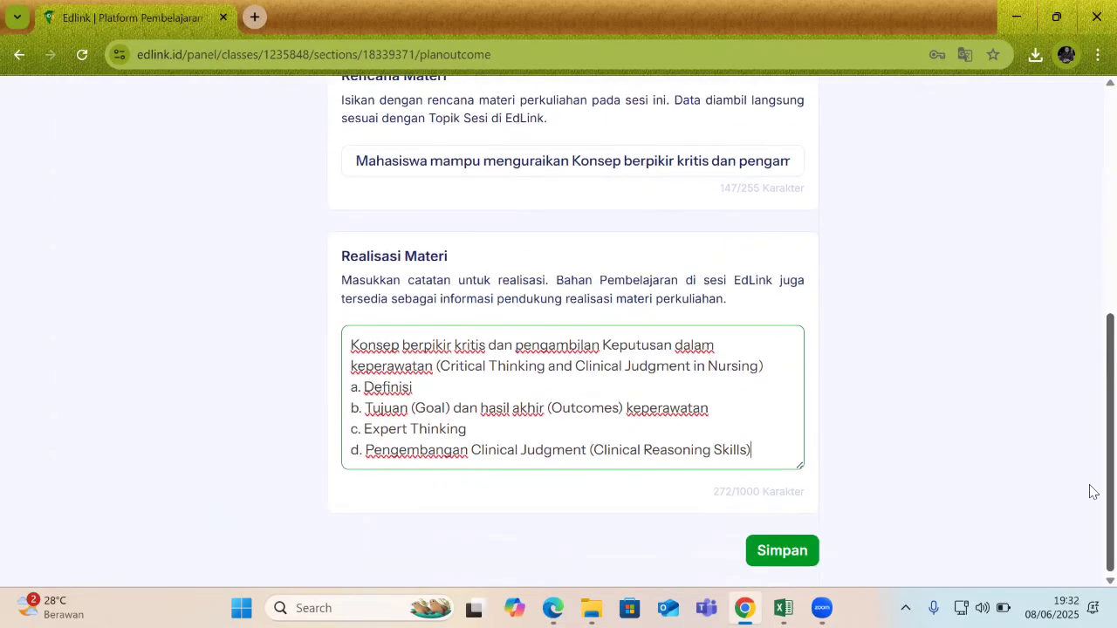
click(780, 552)
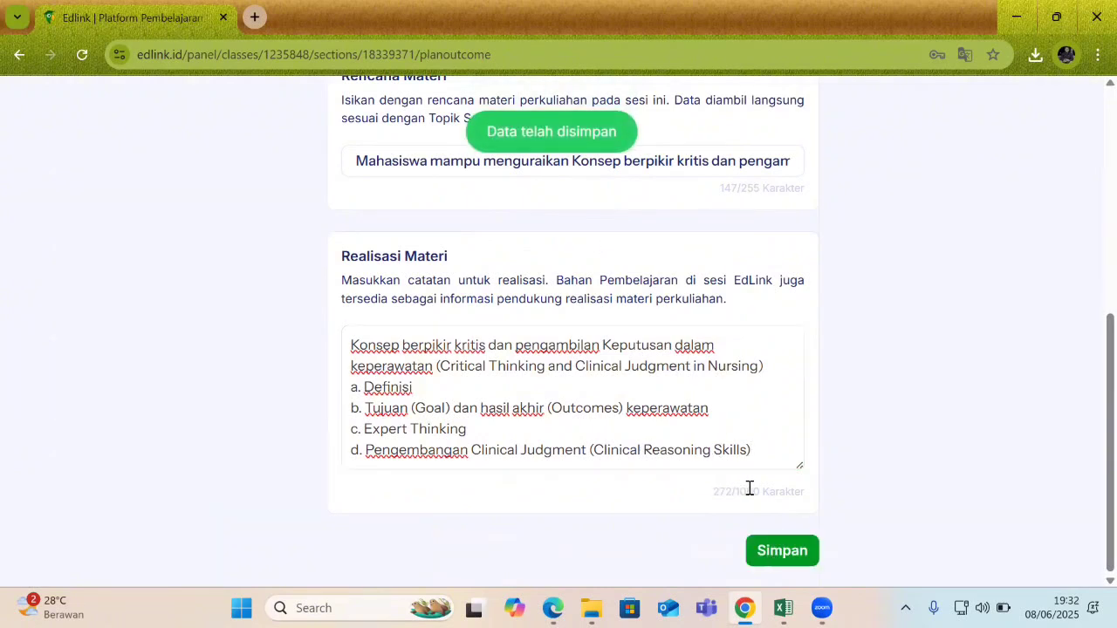
scroll(1090, 454, up, 2)
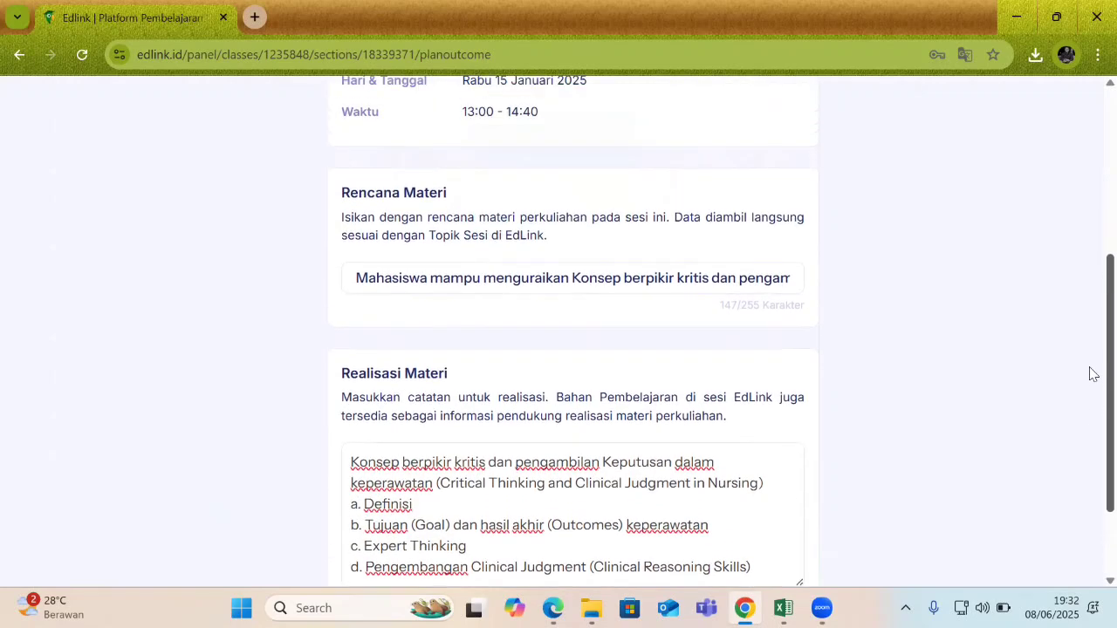
scroll(1090, 373, up, 5)
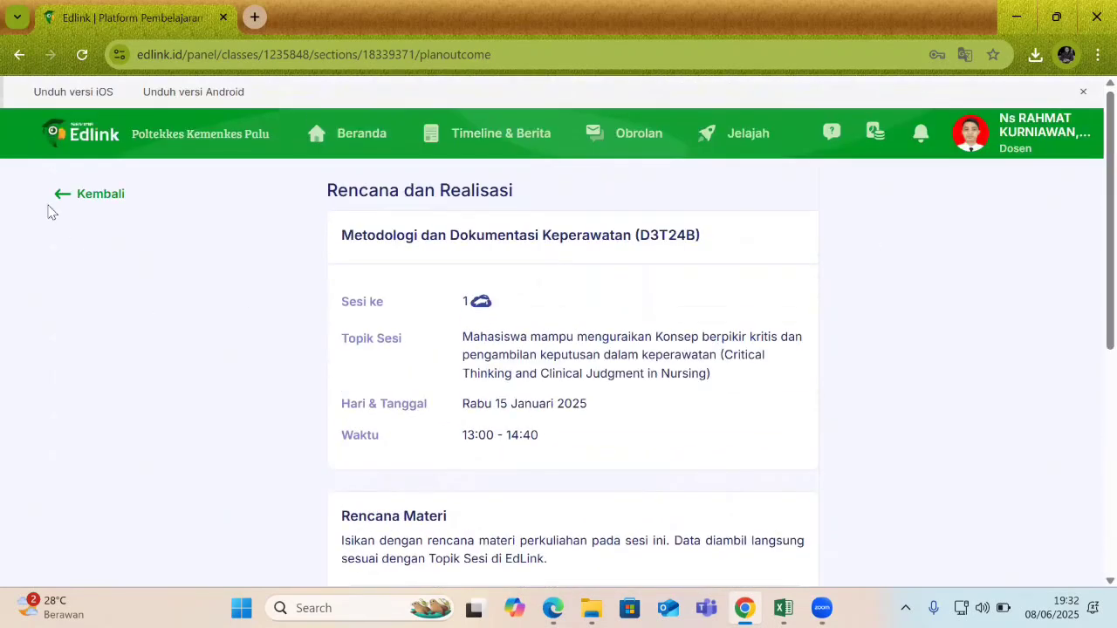
Go back to the session list and open Sesi 17 (UAS Remidi), which has no learning materials yet.
click(105, 197)
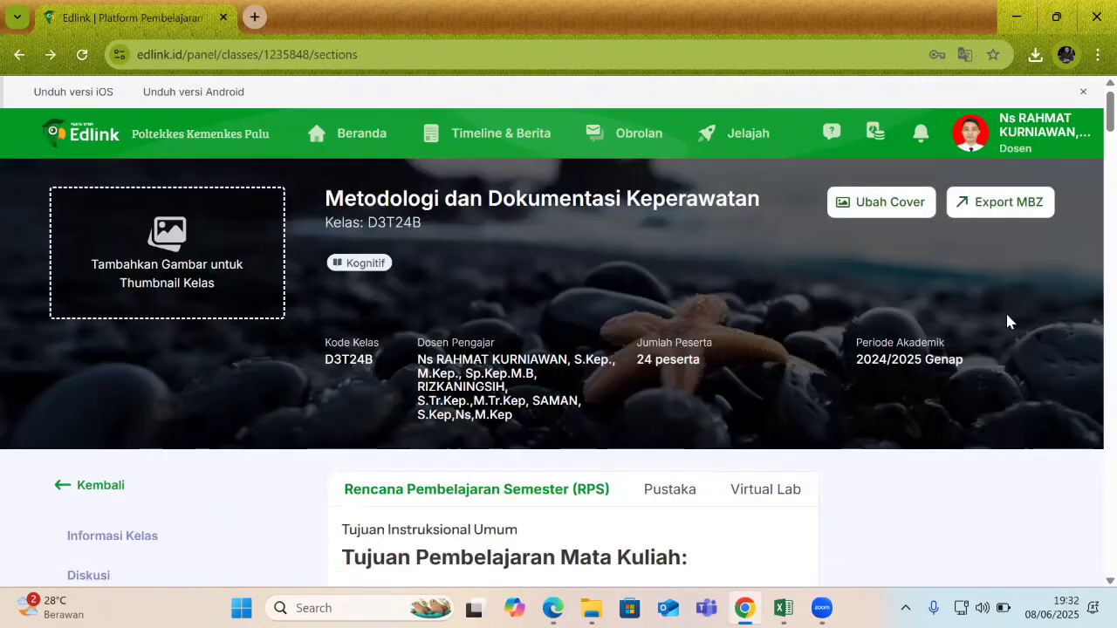
scroll(1090, 175, down, 15)
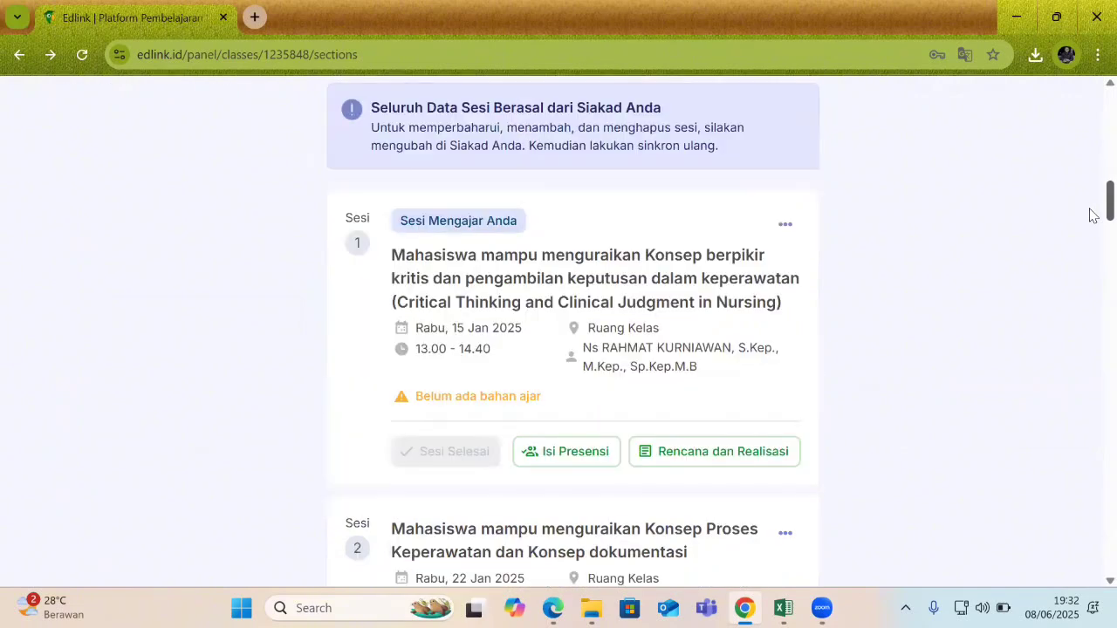
scroll(1089, 218, down, 7)
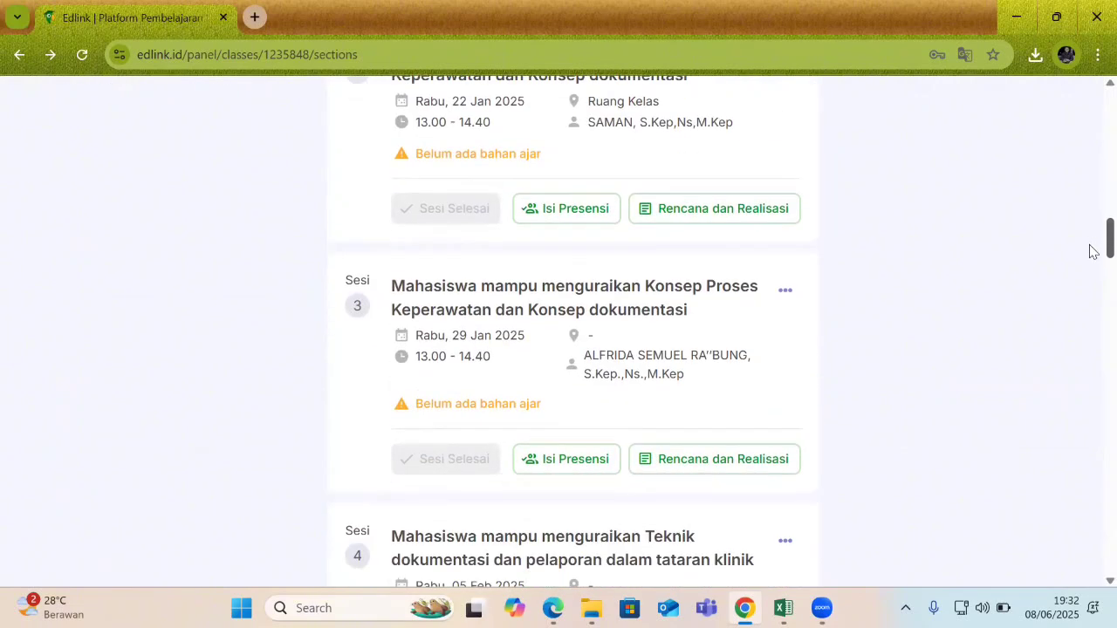
scroll(1089, 255, down, 2)
drag(1090, 268, 1089, 563)
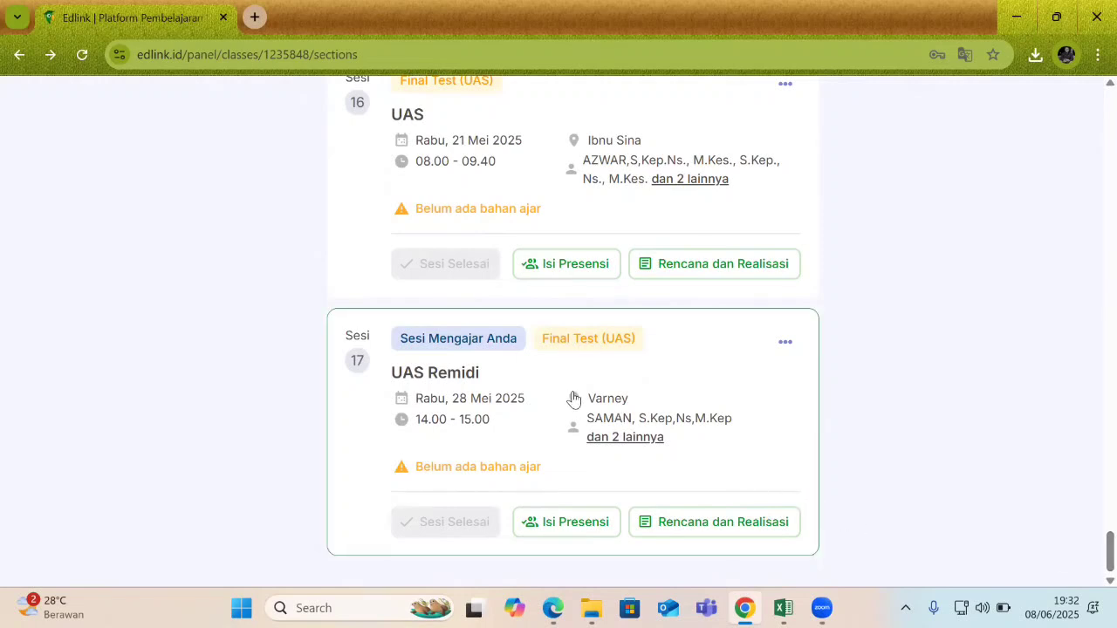
click(635, 343)
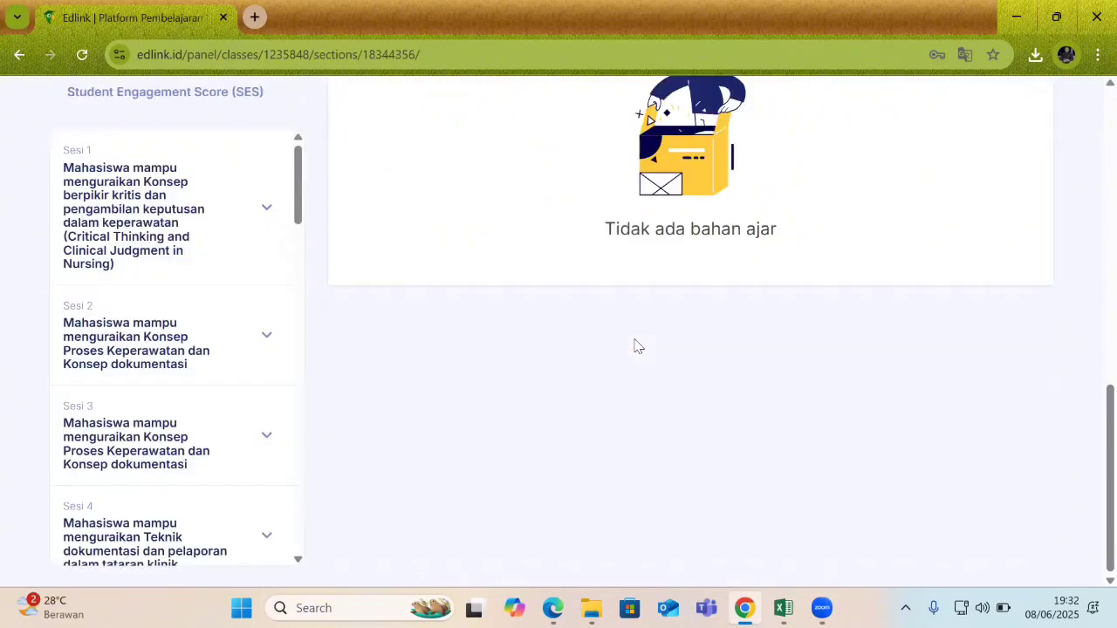
scroll(1090, 414, up, 3)
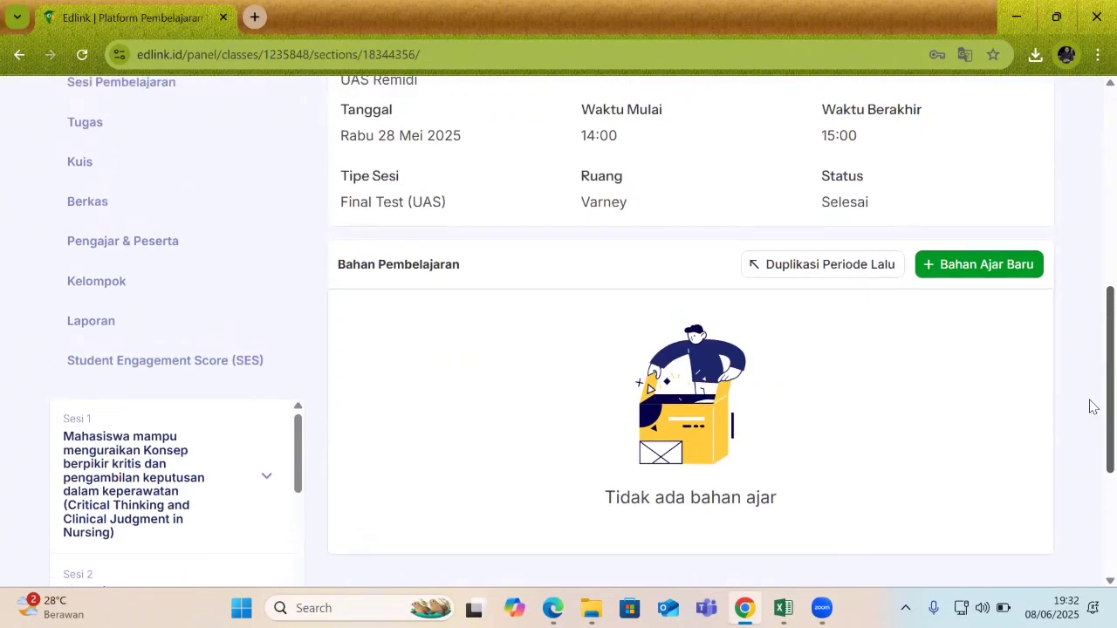
scroll(1090, 407, up, 3)
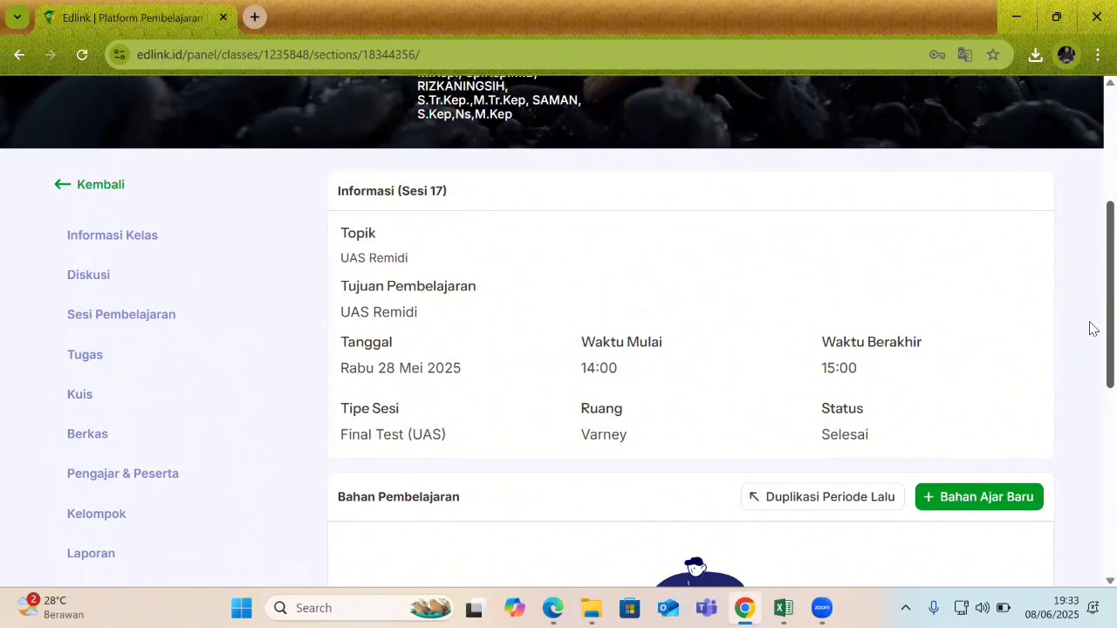
scroll(1089, 324, down, 2)
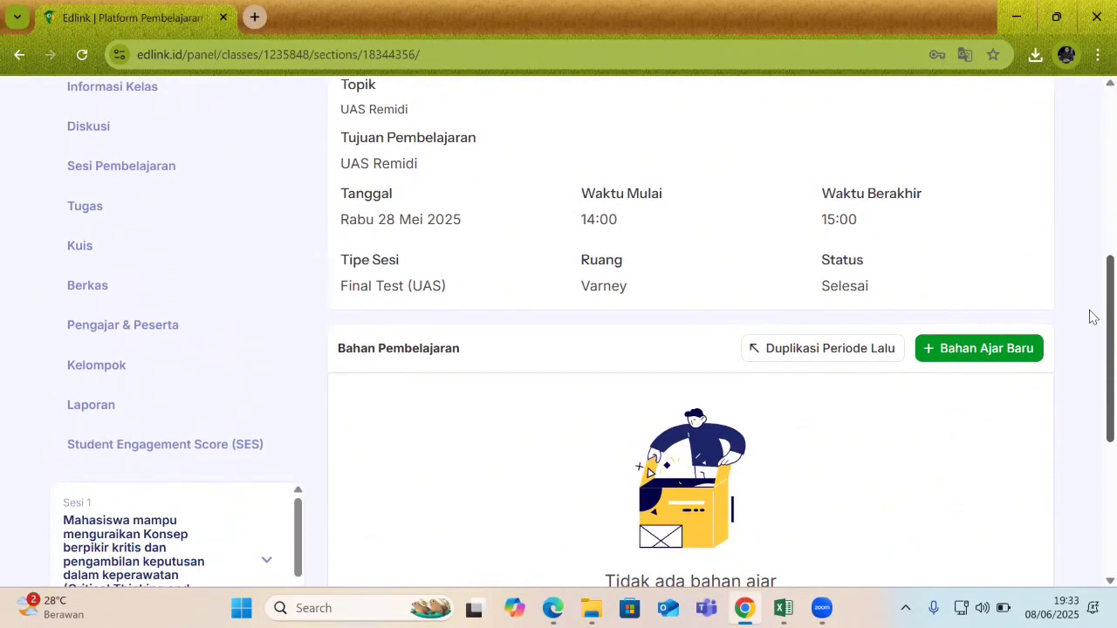
Create a new Materi item for session 17.
click(963, 356)
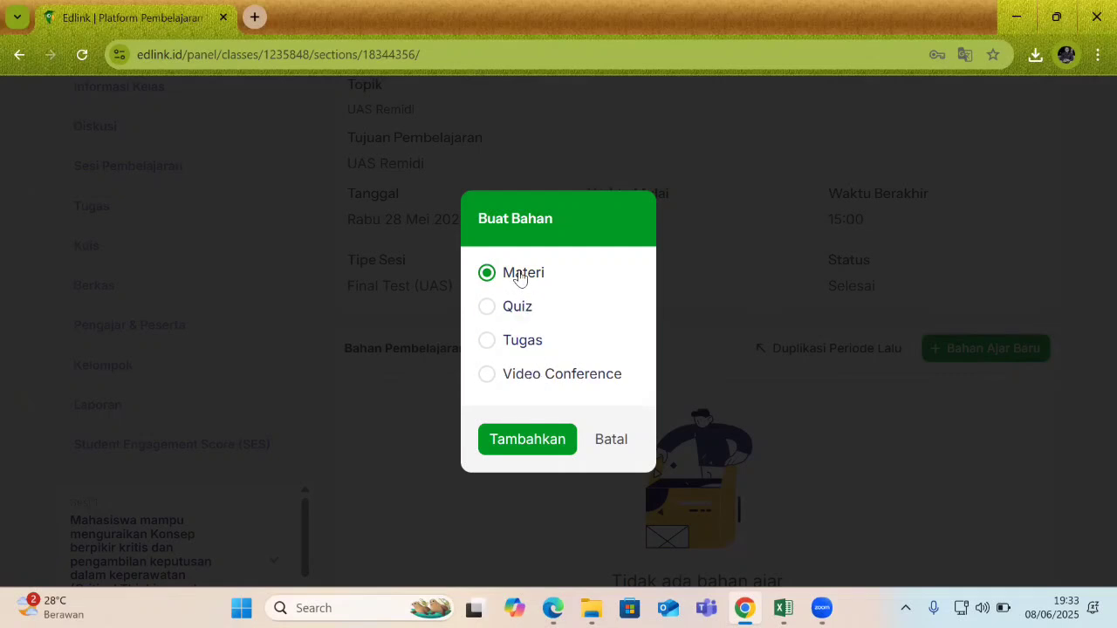
click(525, 439)
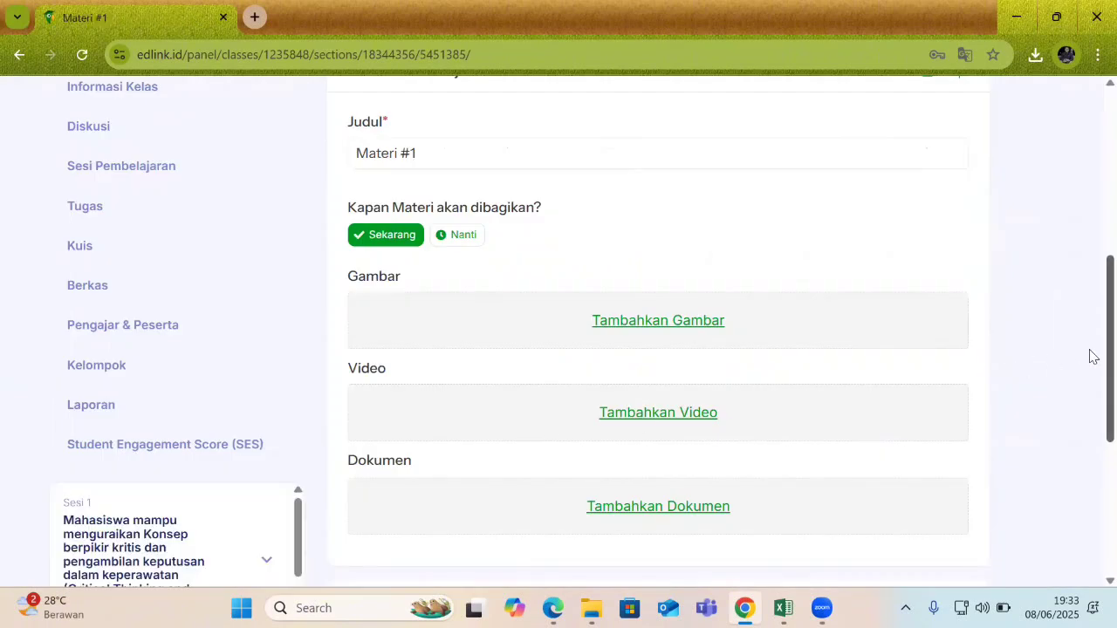
scroll(1089, 356, up, 1)
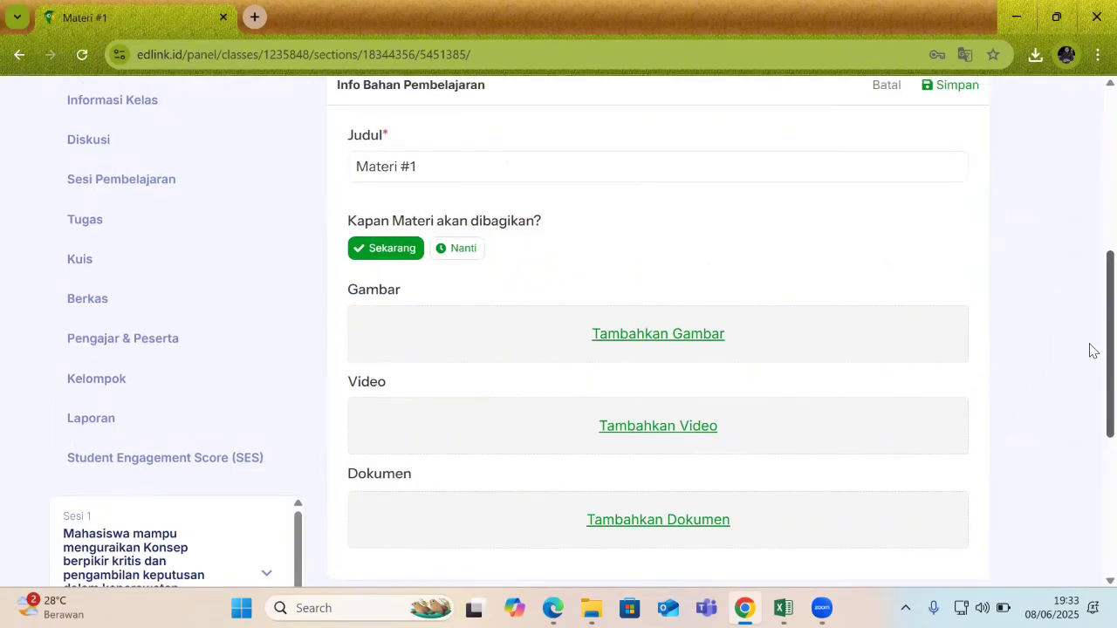
scroll(1089, 331, up, 1)
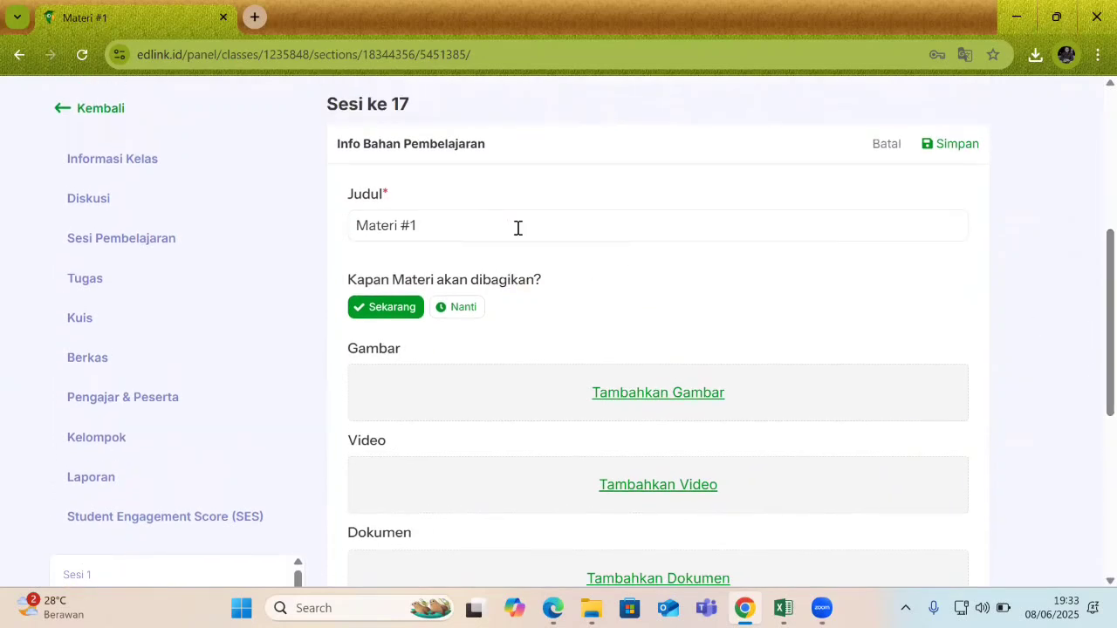
Title the material 'konsep keperawatan' and set it to be shared Sekarang.
drag(513, 227, 300, 228)
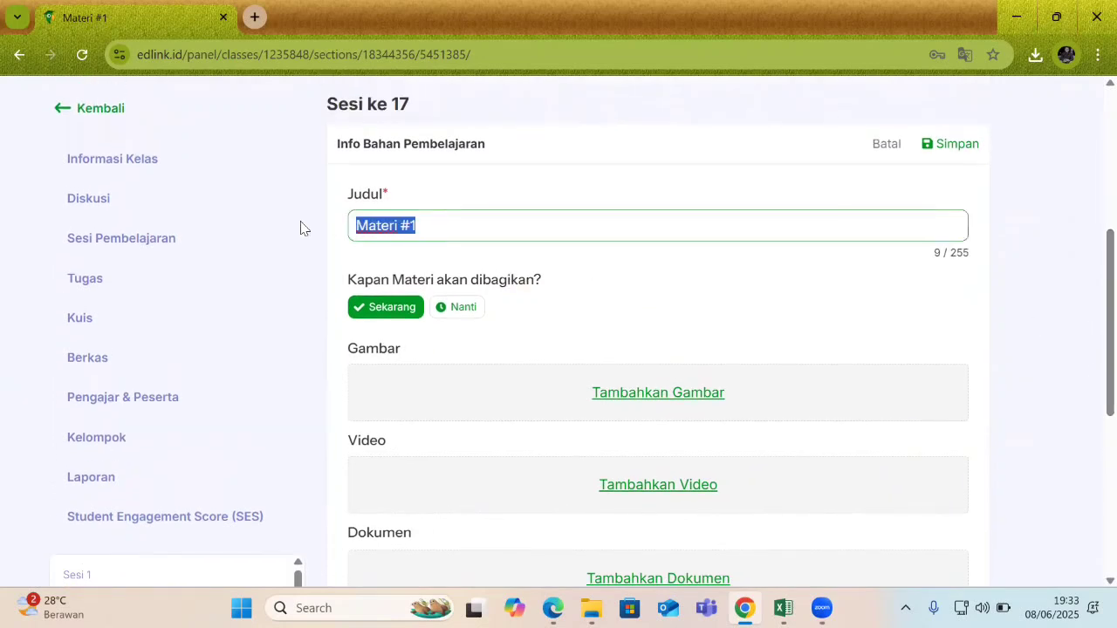
text(konsep k)
text(eperawatan)
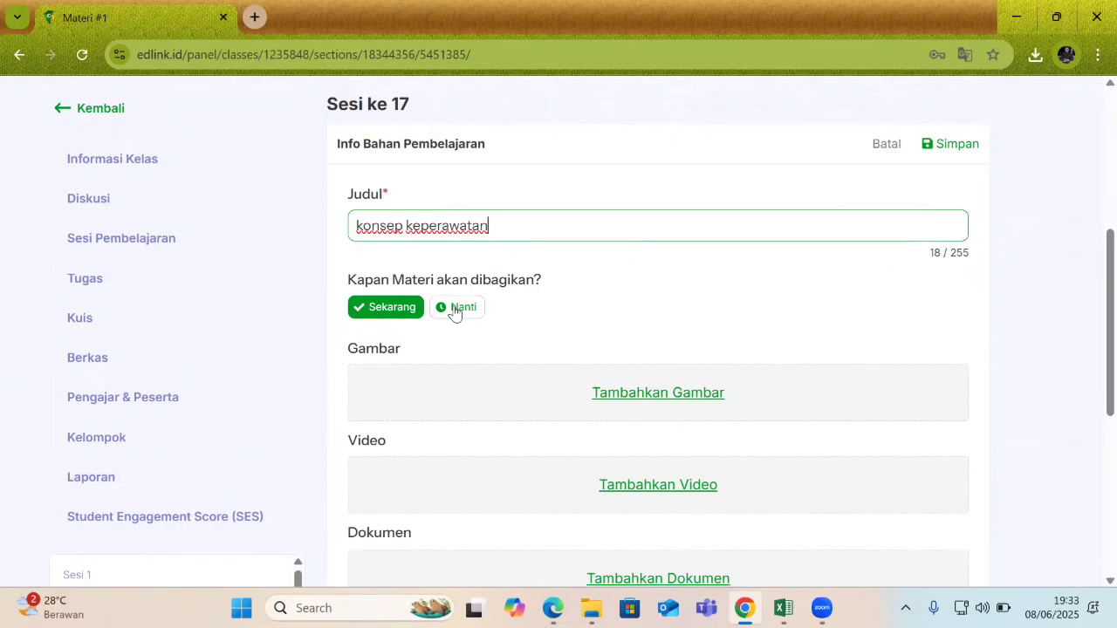
click(460, 311)
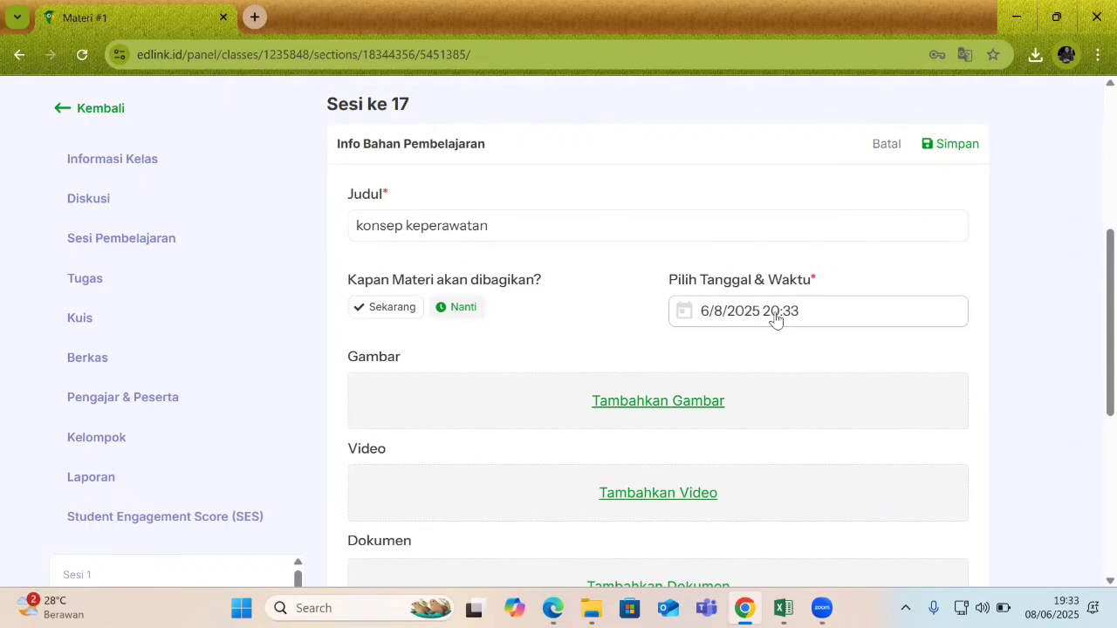
click(381, 312)
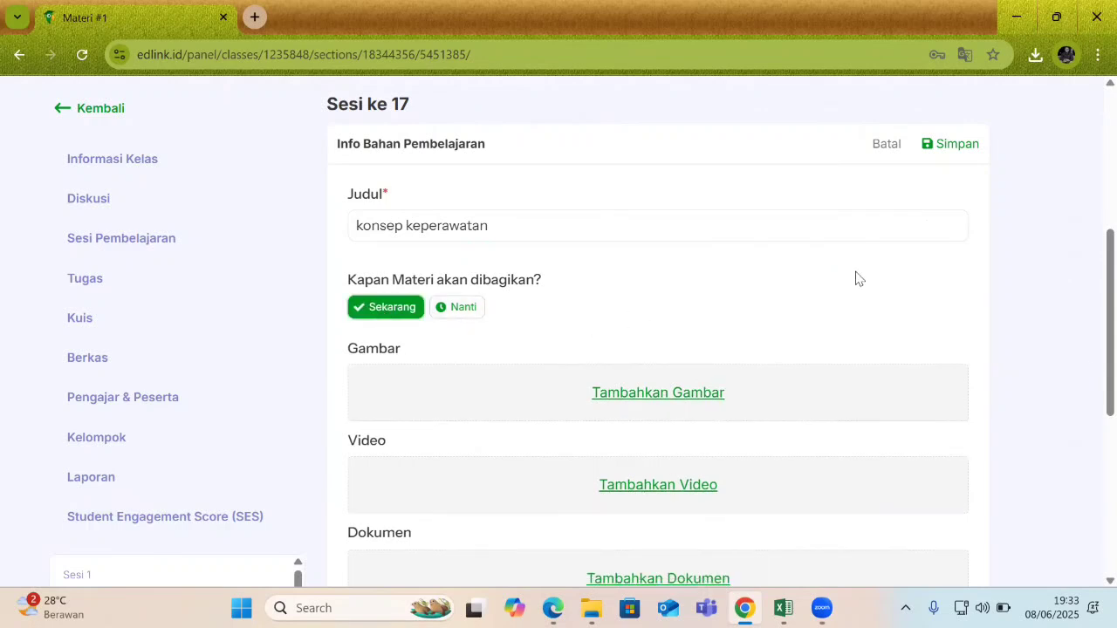
Write the description 'silahkan membuat resume dari materi hari ini'.
scroll(1091, 358, down, 3)
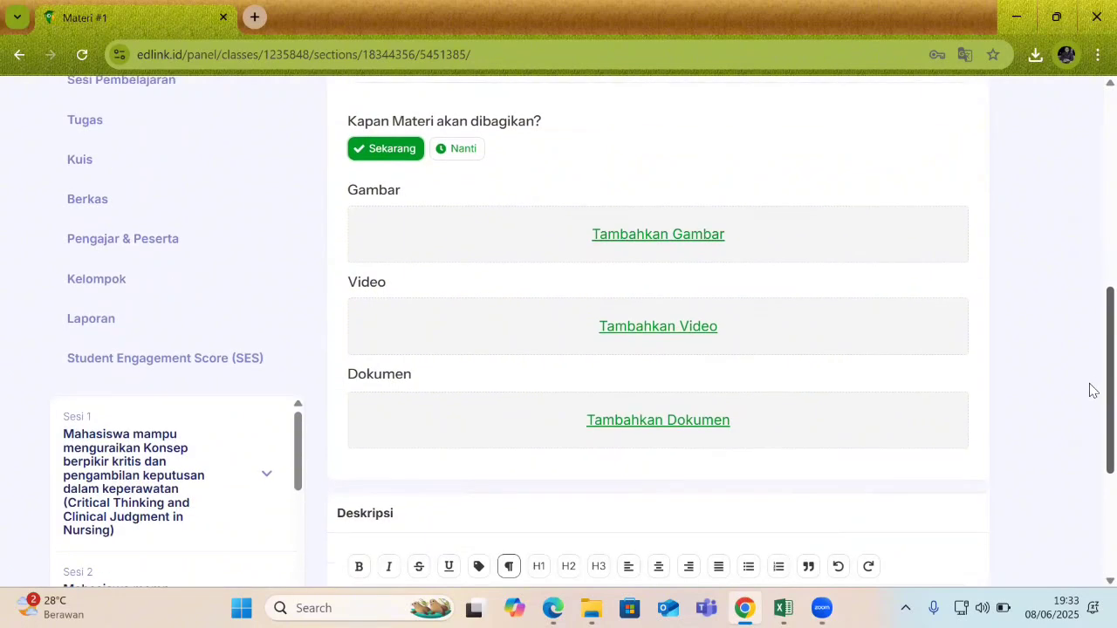
scroll(1091, 397, up, 1)
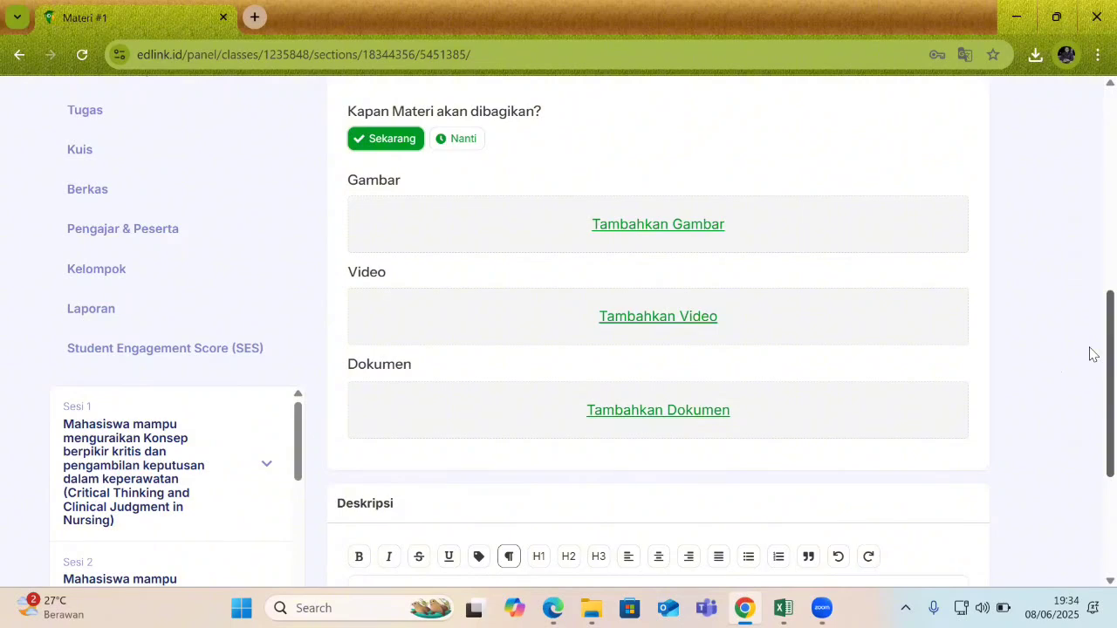
scroll(1091, 384, down, 3)
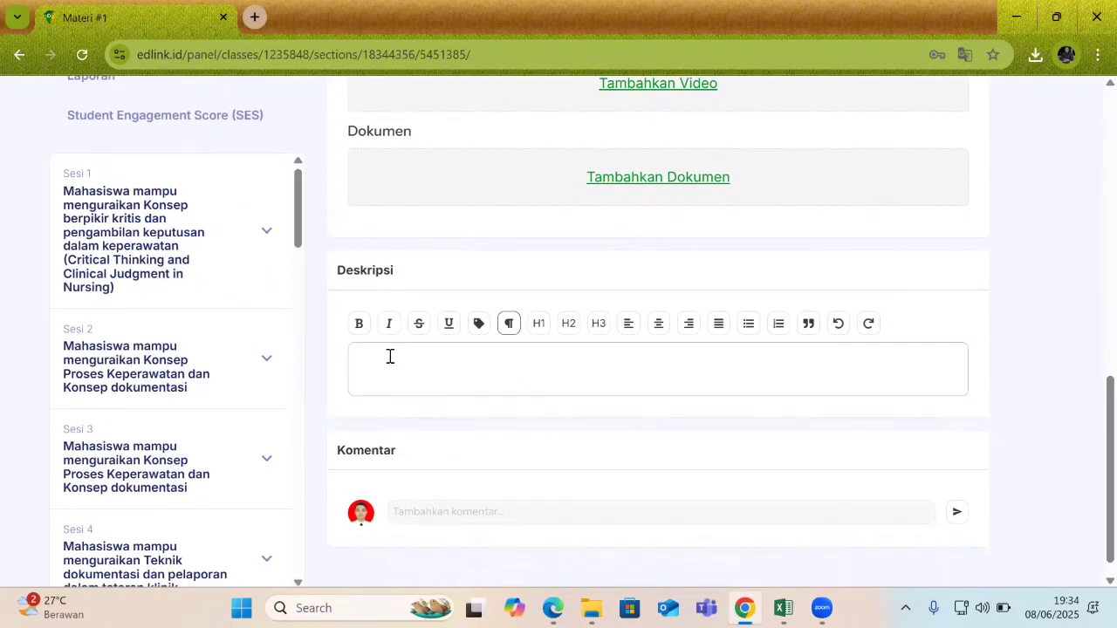
click(390, 356)
text(silahkan membuat resume )
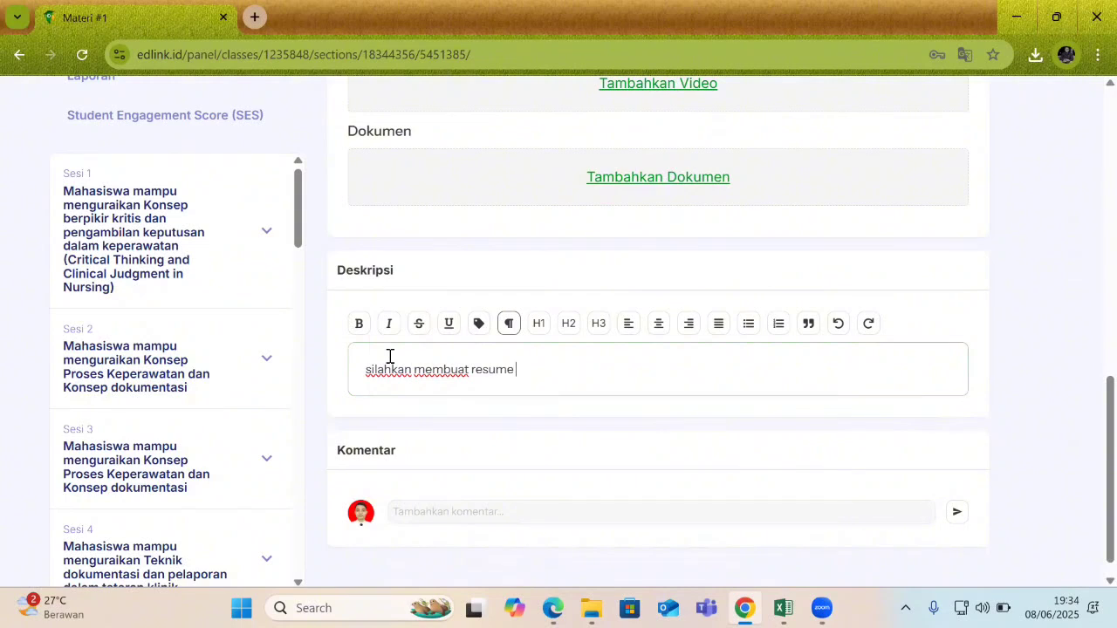
text(dari materi)
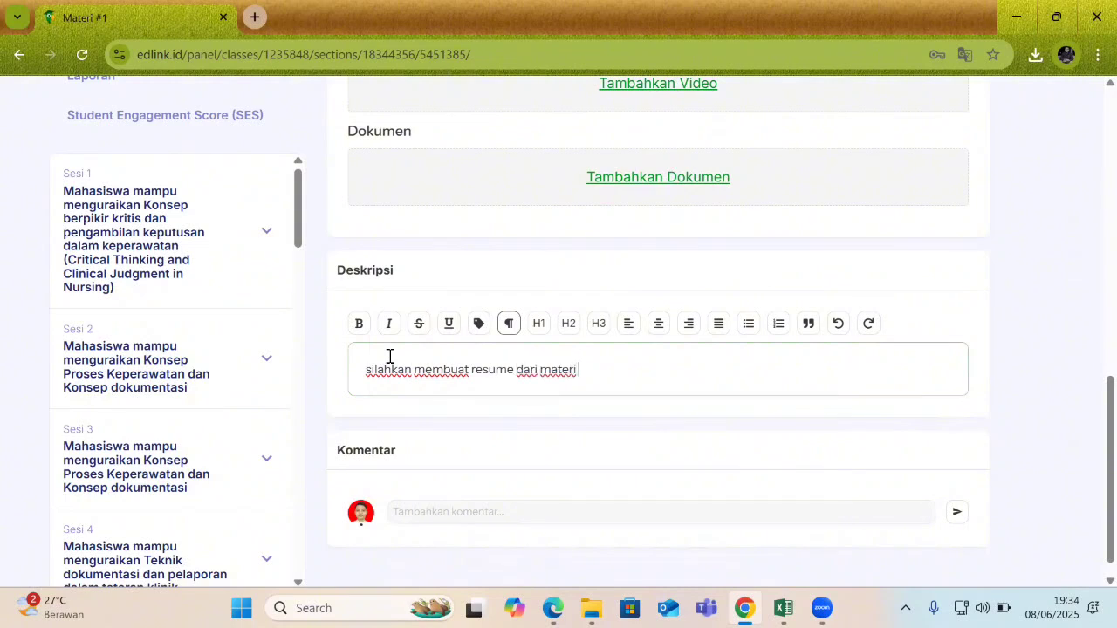
text( hari ini)
Open the Media Library with Tambahkan Dokumen to attach a document.
scroll(1089, 436, up, 1)
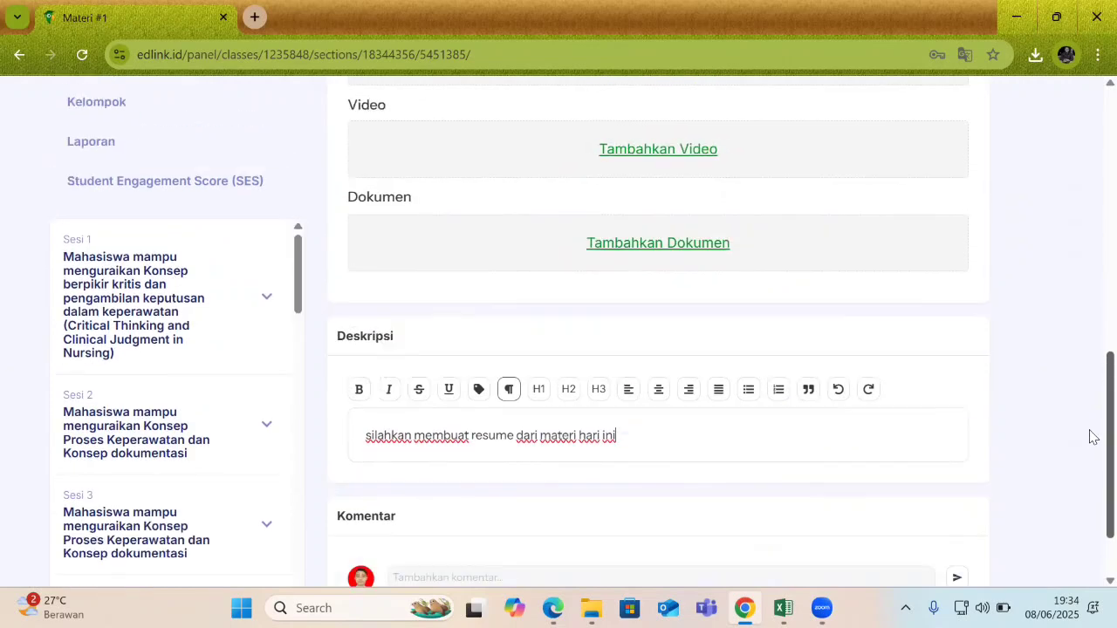
scroll(1089, 437, up, 1)
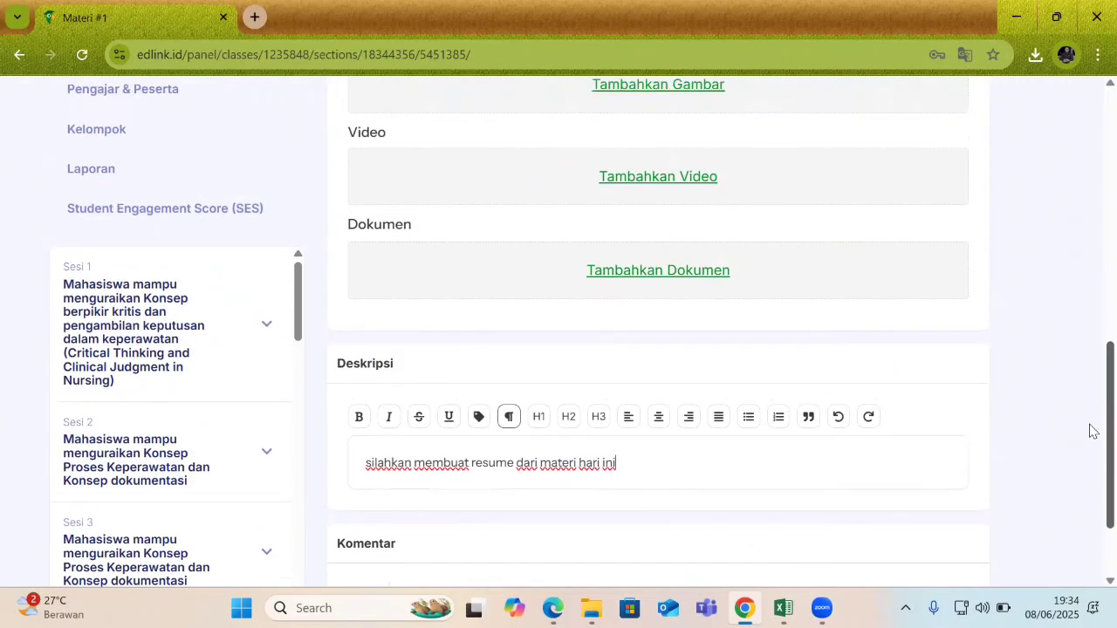
click(670, 272)
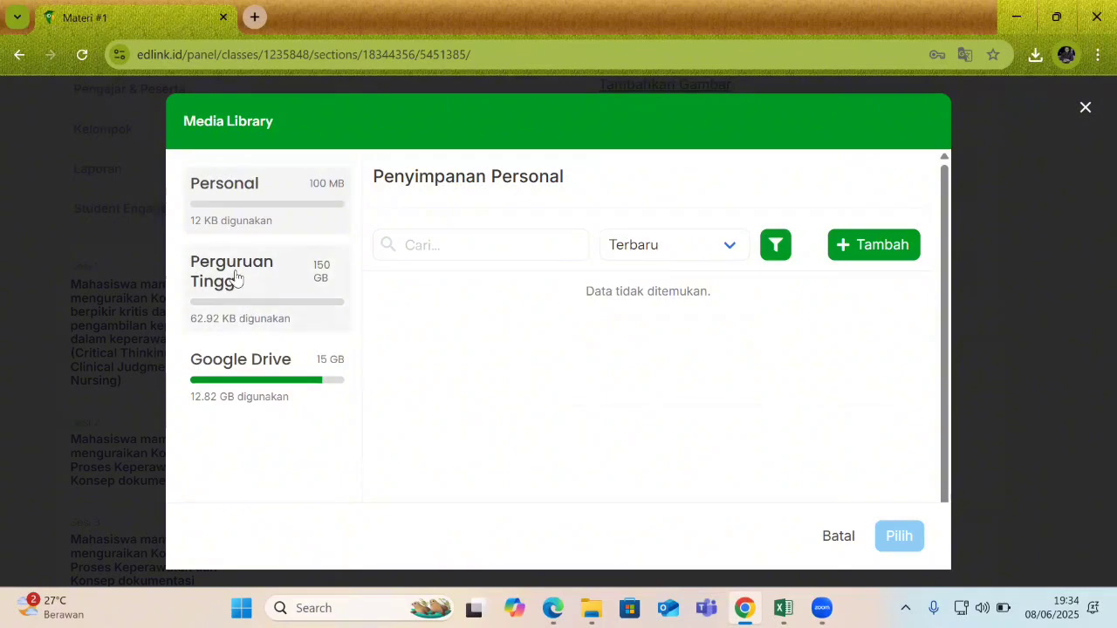
Upload 'WhatsApp Image 2025-05-19 at 07.24.41.pdf' from Downloads into Perguruan Tinggi storage.
click(236, 277)
click(876, 253)
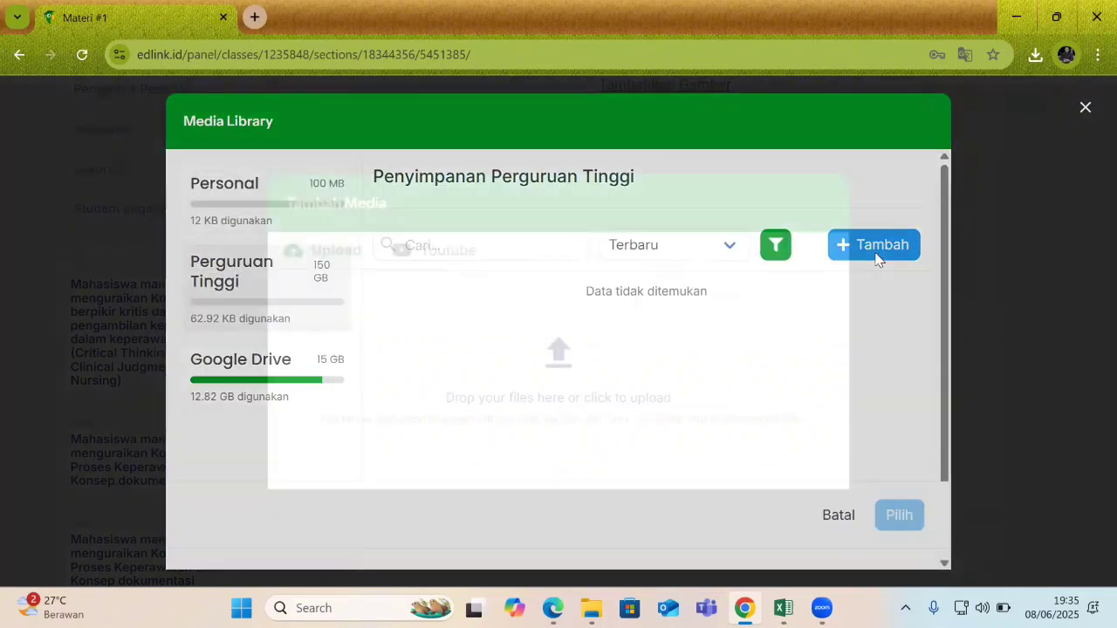
click(548, 356)
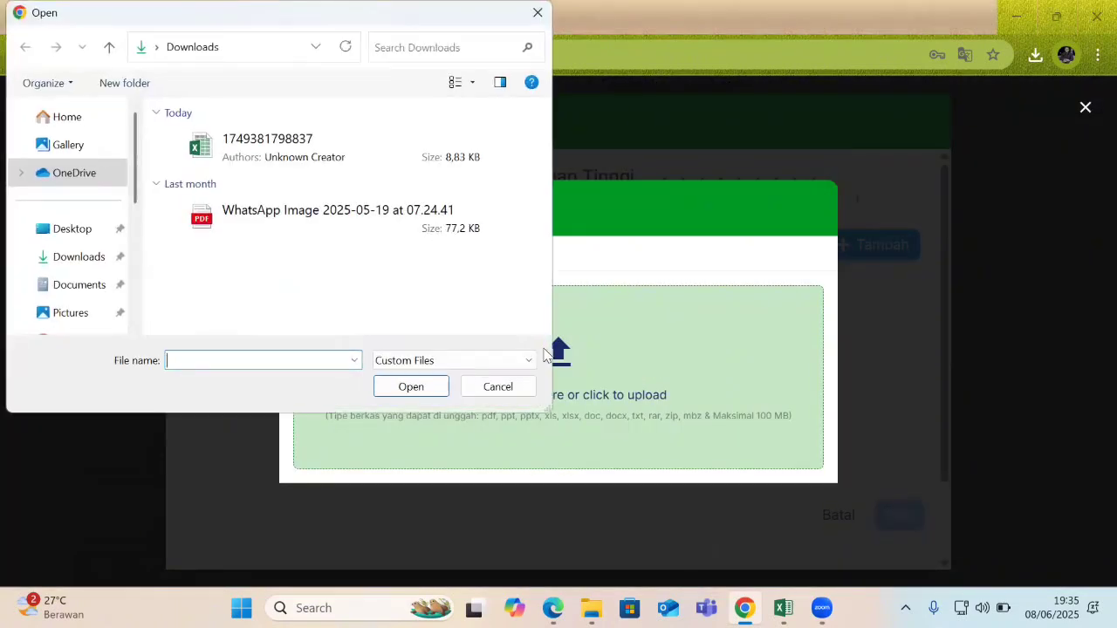
click(287, 154)
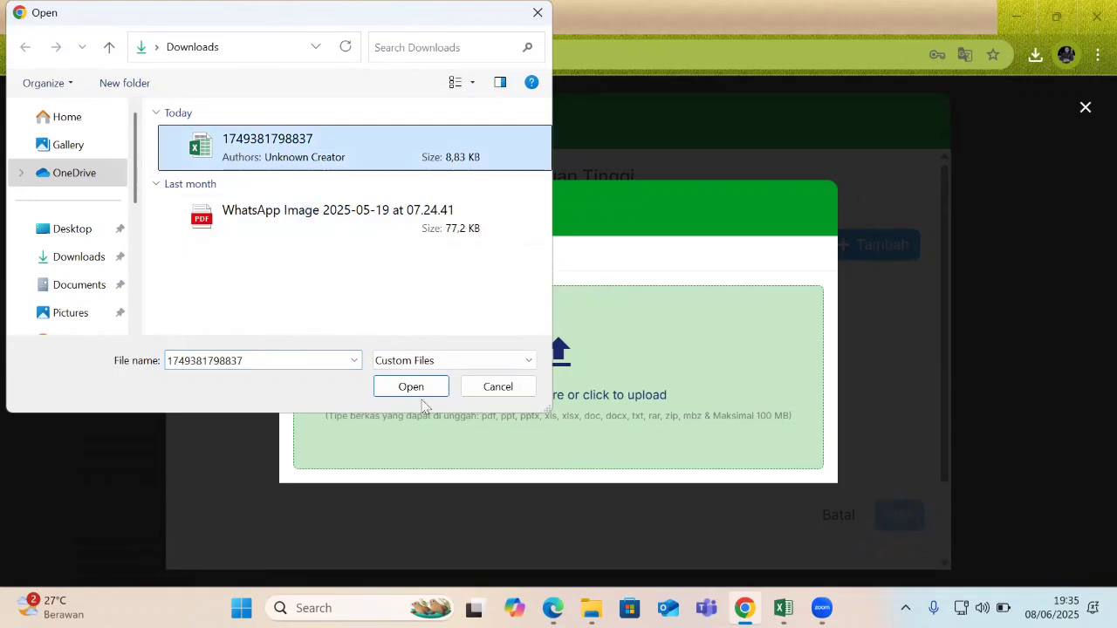
click(256, 225)
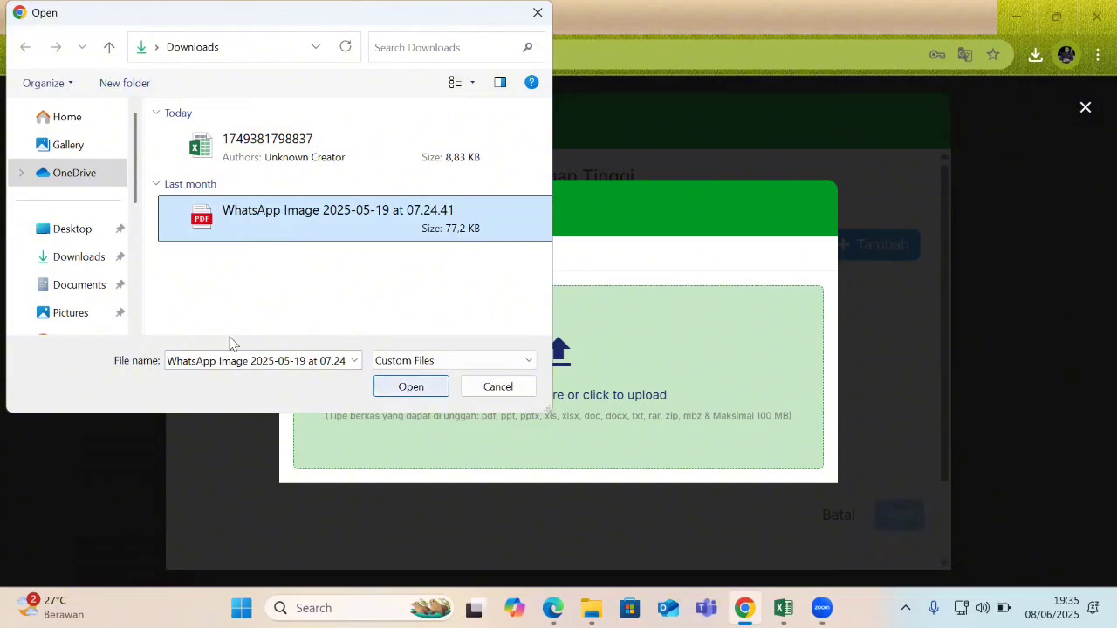
click(68, 267)
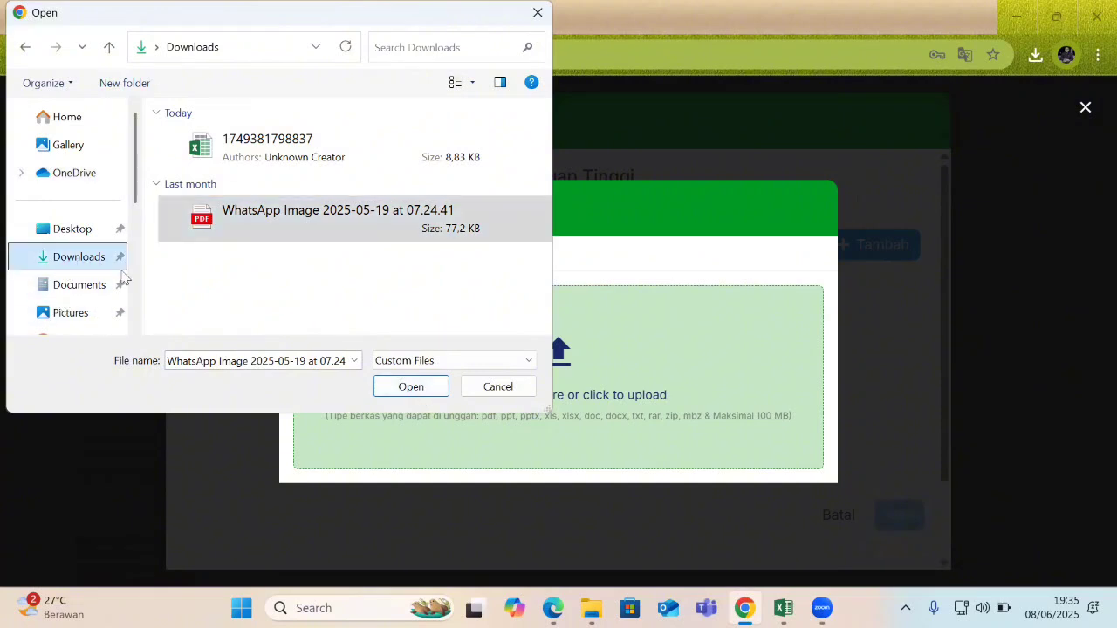
click(87, 289)
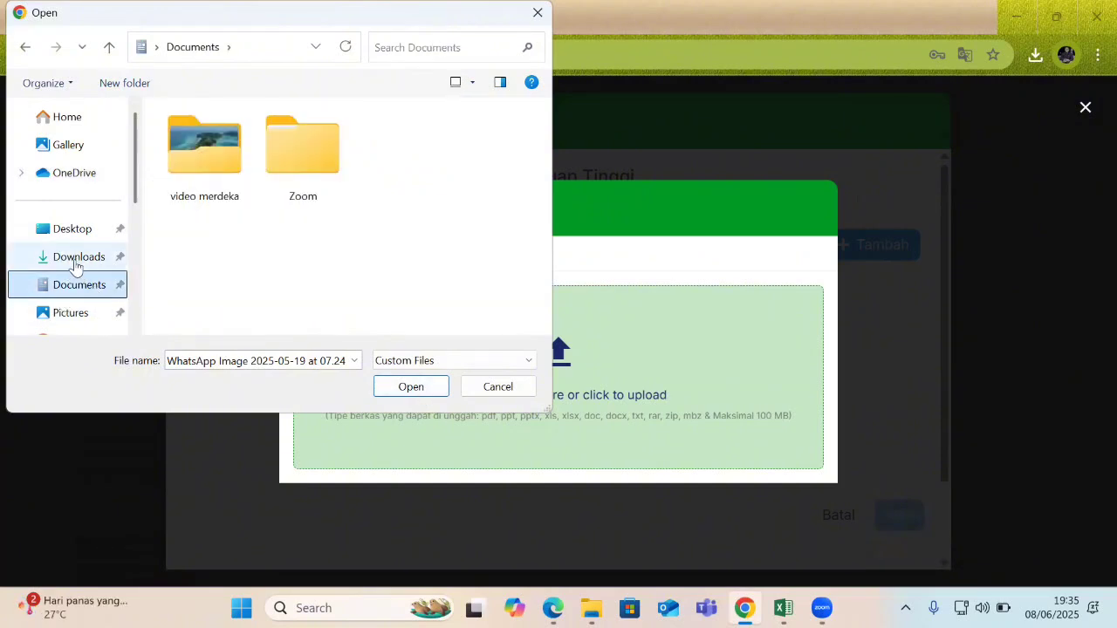
click(77, 258)
click(285, 226)
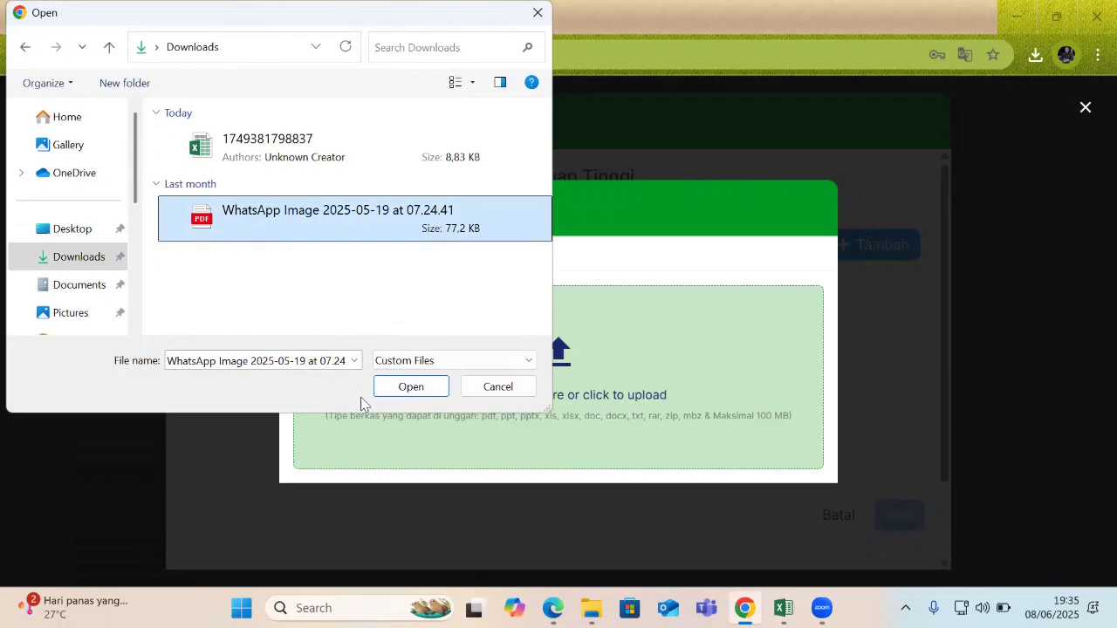
click(411, 387)
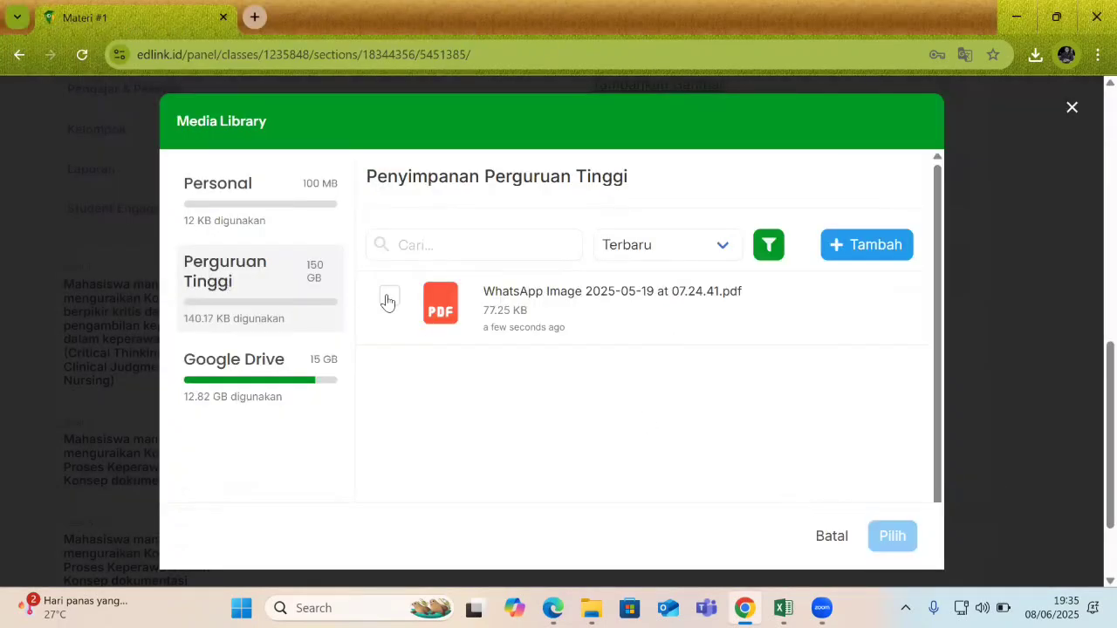
Move the uploaded PDF into Personal storage.
click(390, 298)
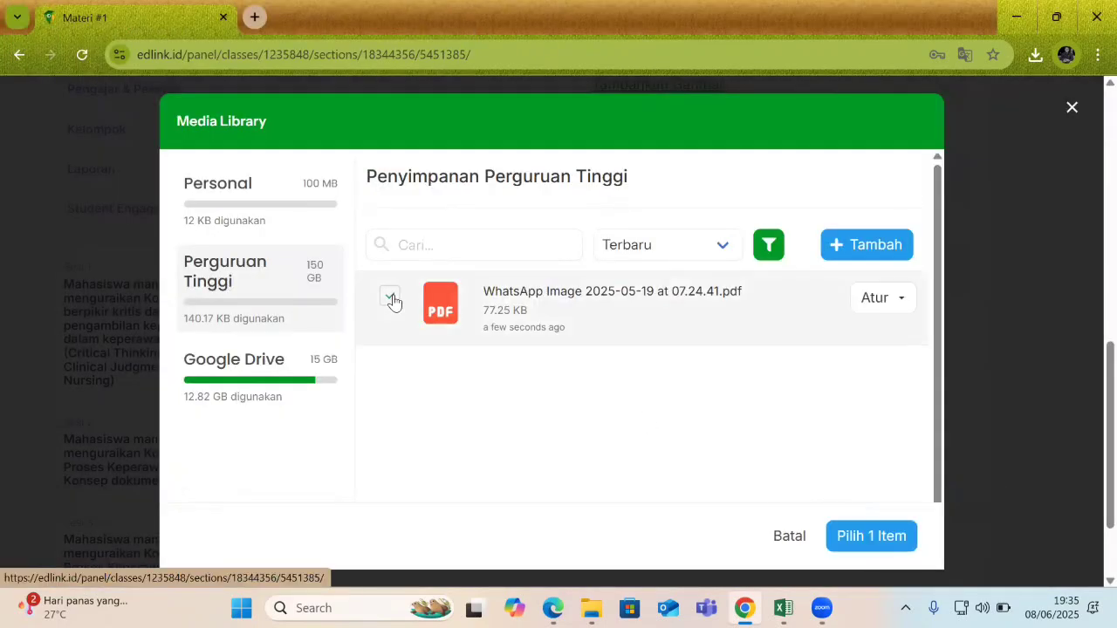
click(876, 305)
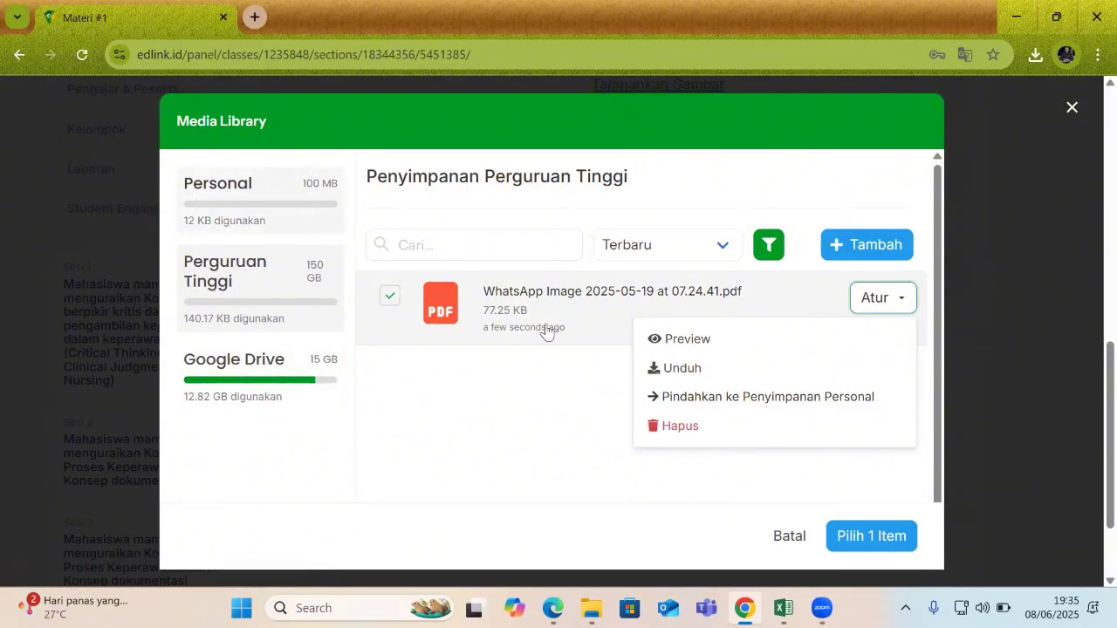
click(738, 401)
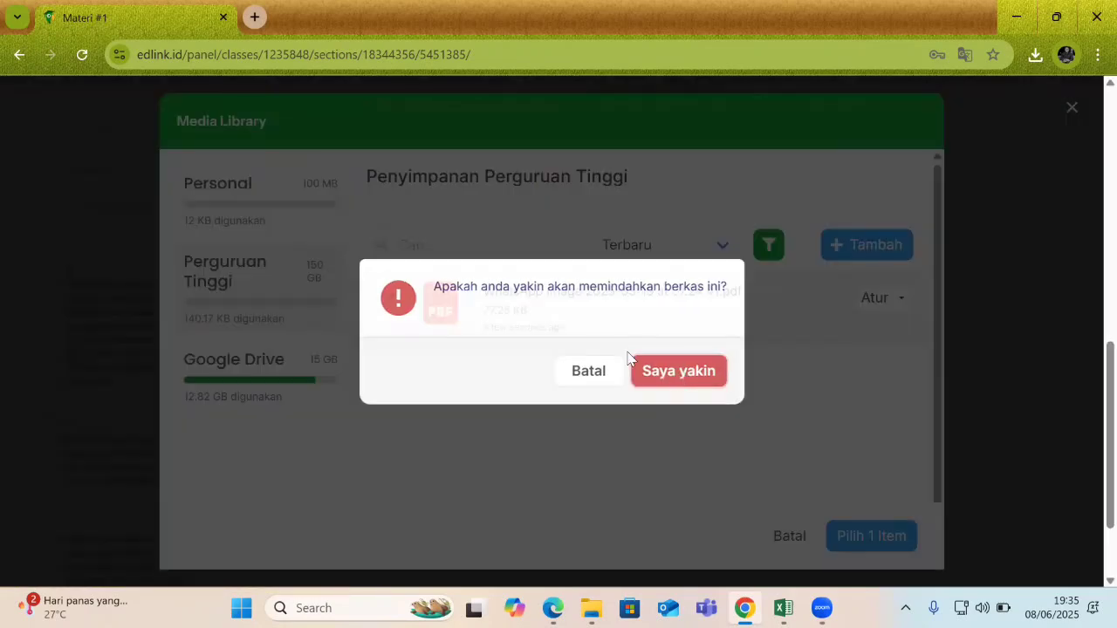
click(637, 367)
click(241, 220)
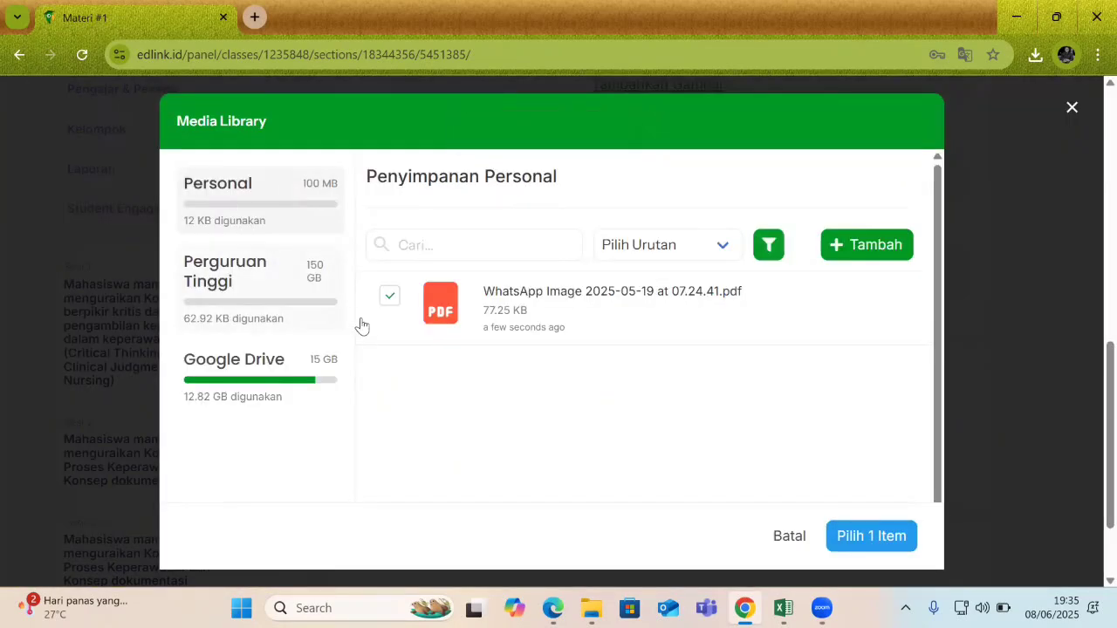
Select the PDF in Personal storage and attach it under Dokumen with Pilih 1 Item.
click(390, 297)
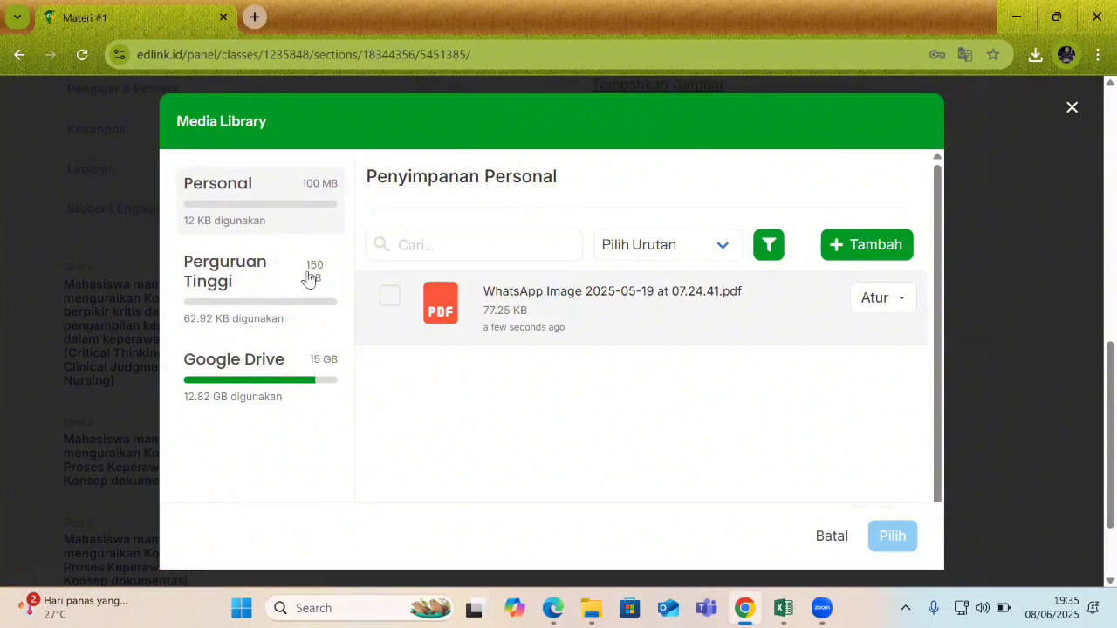
click(381, 300)
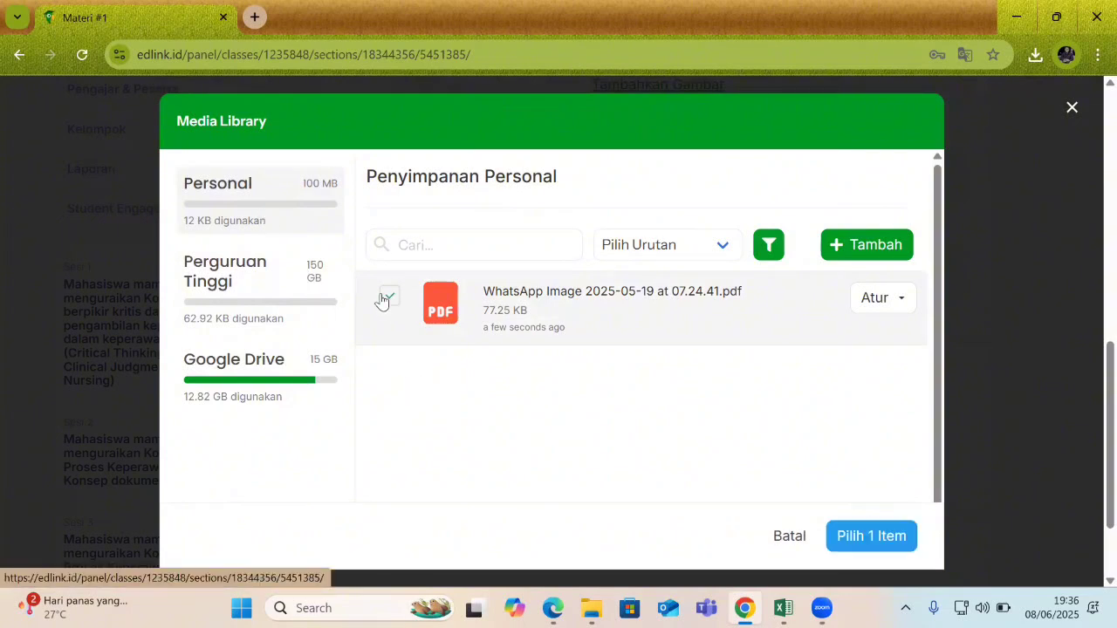
click(863, 297)
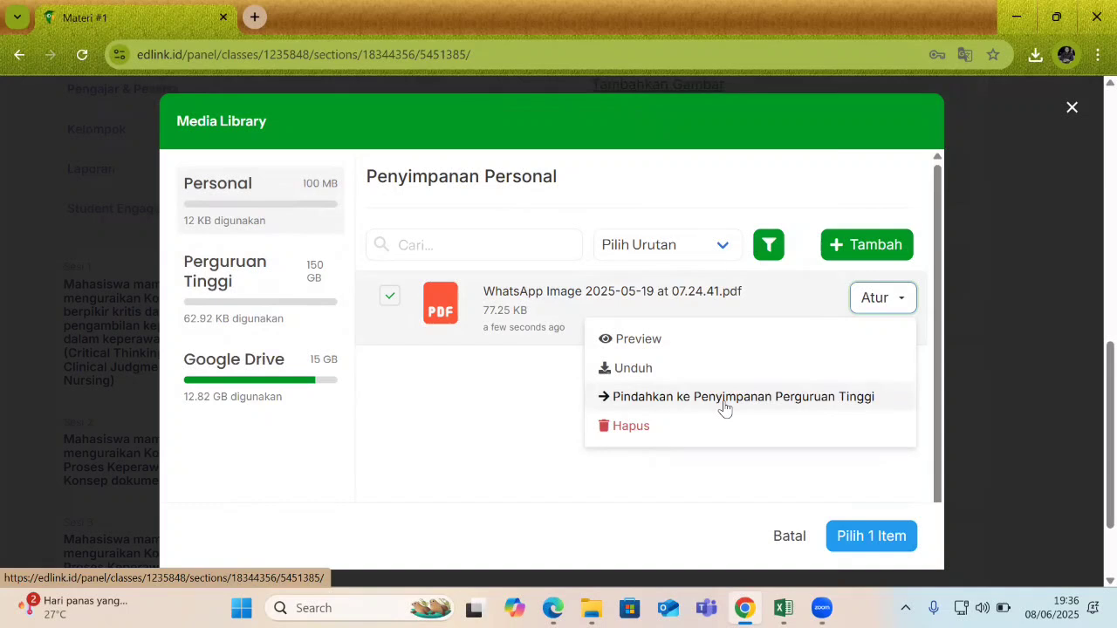
click(392, 362)
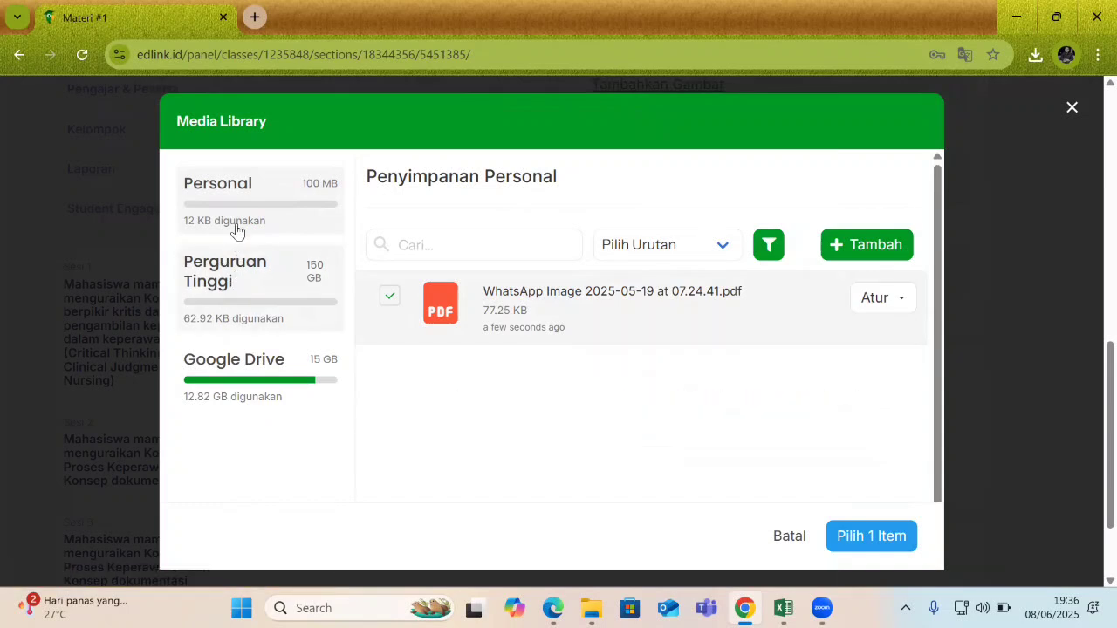
click(391, 301)
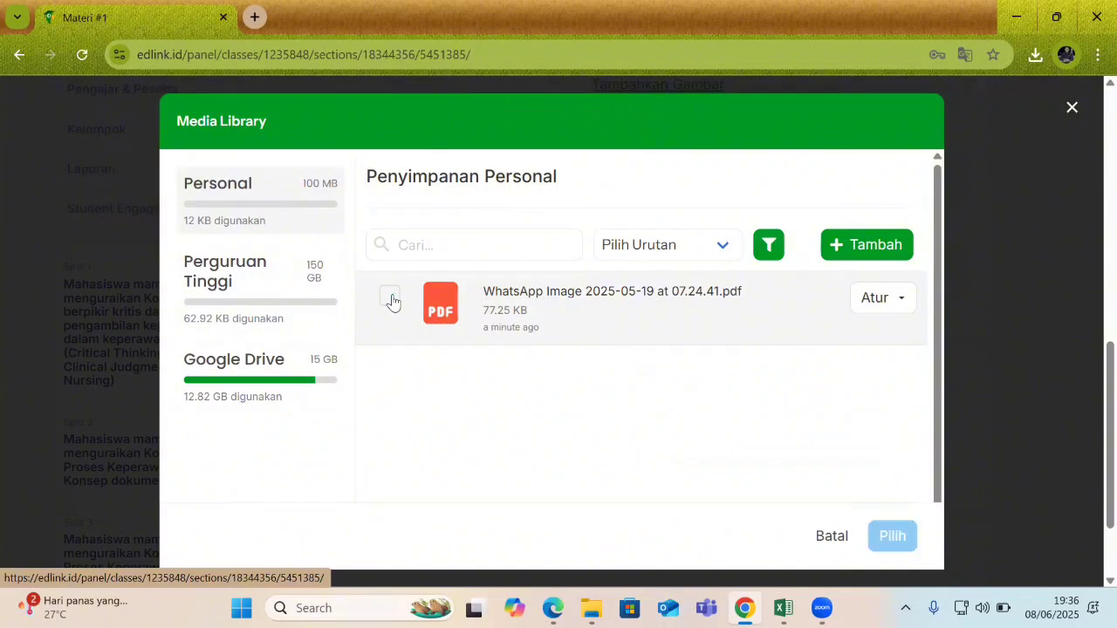
click(392, 301)
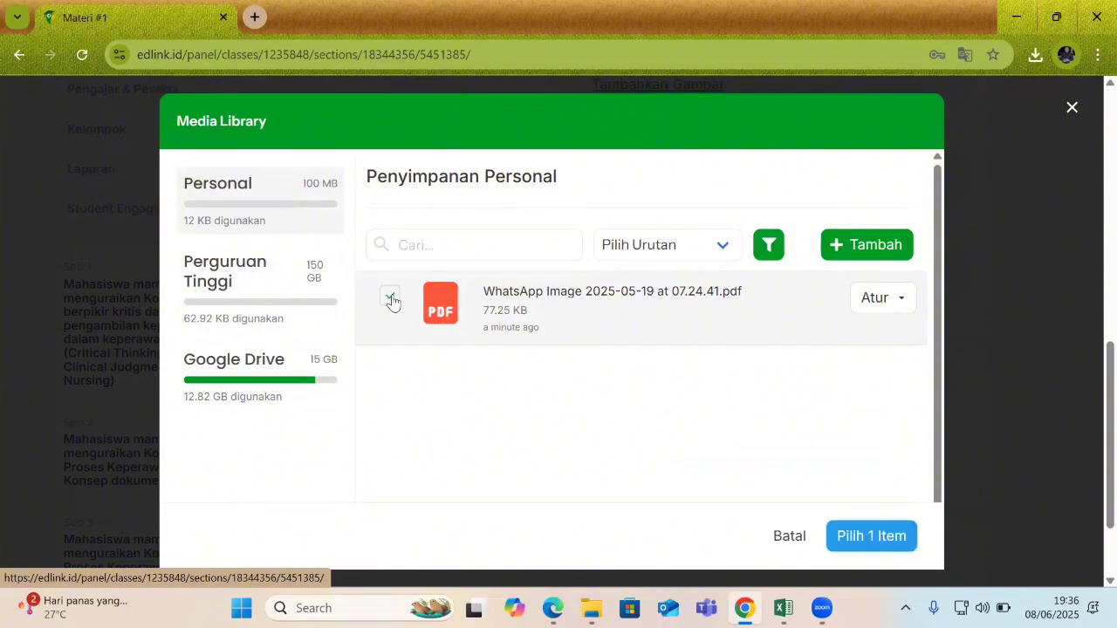
click(856, 539)
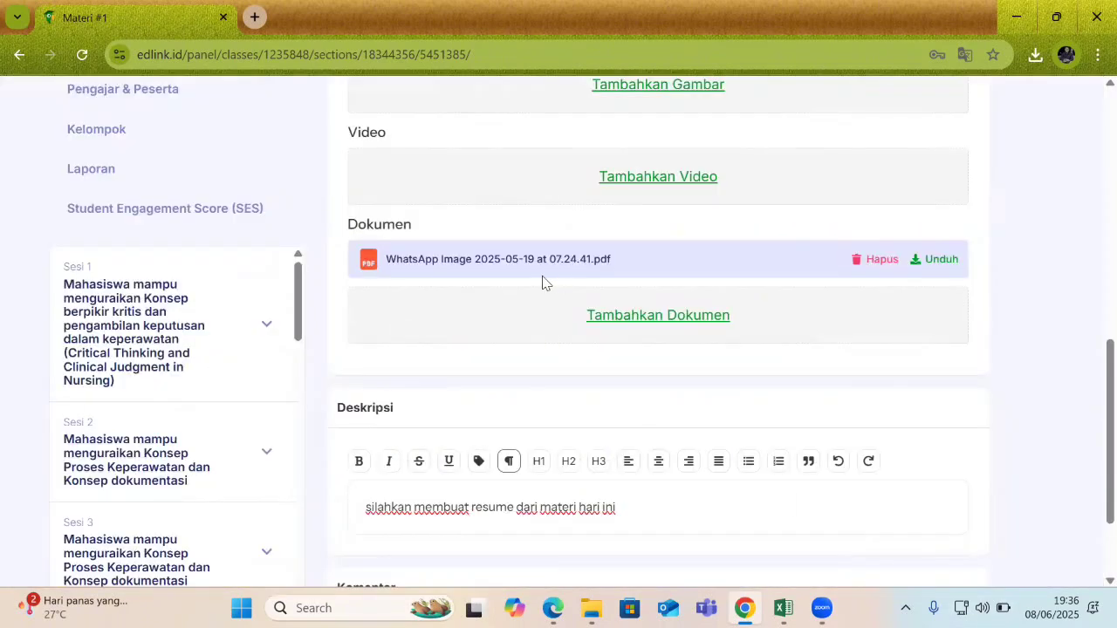
Save 'konsep keperawatan' and return to Sesi 17, where it is listed as Dibagikan.
scroll(1089, 387, down, 2)
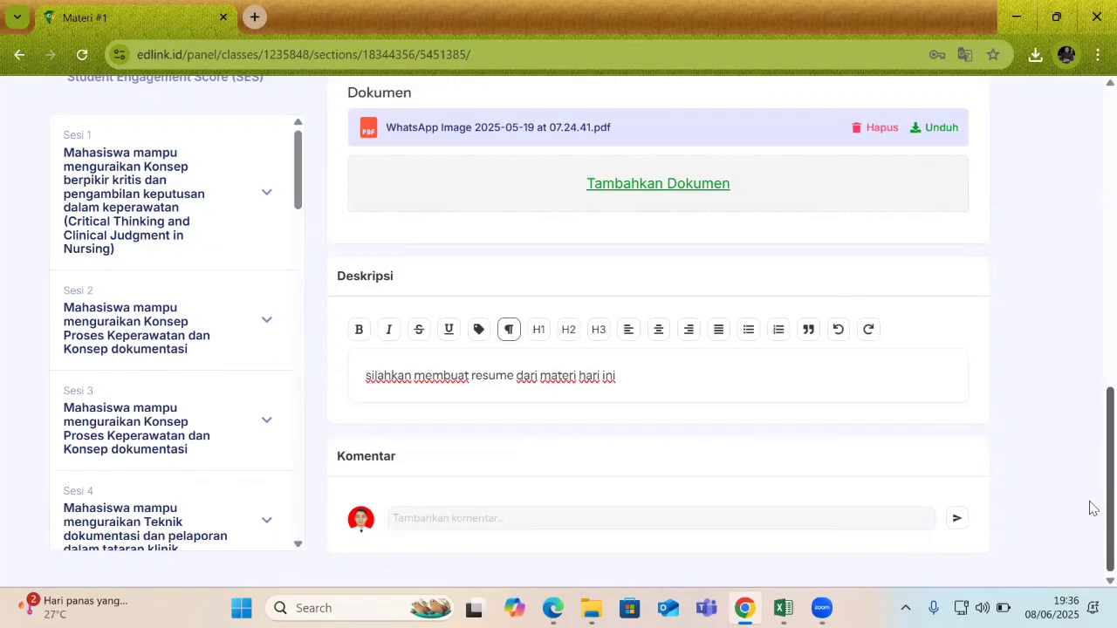
scroll(1090, 291, up, 8)
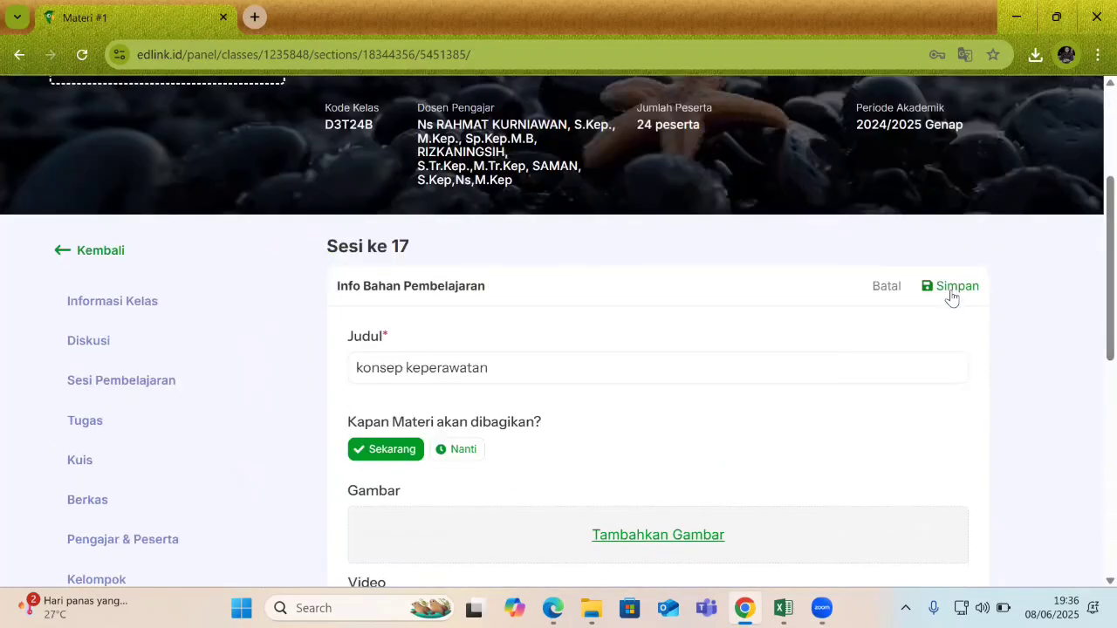
click(952, 295)
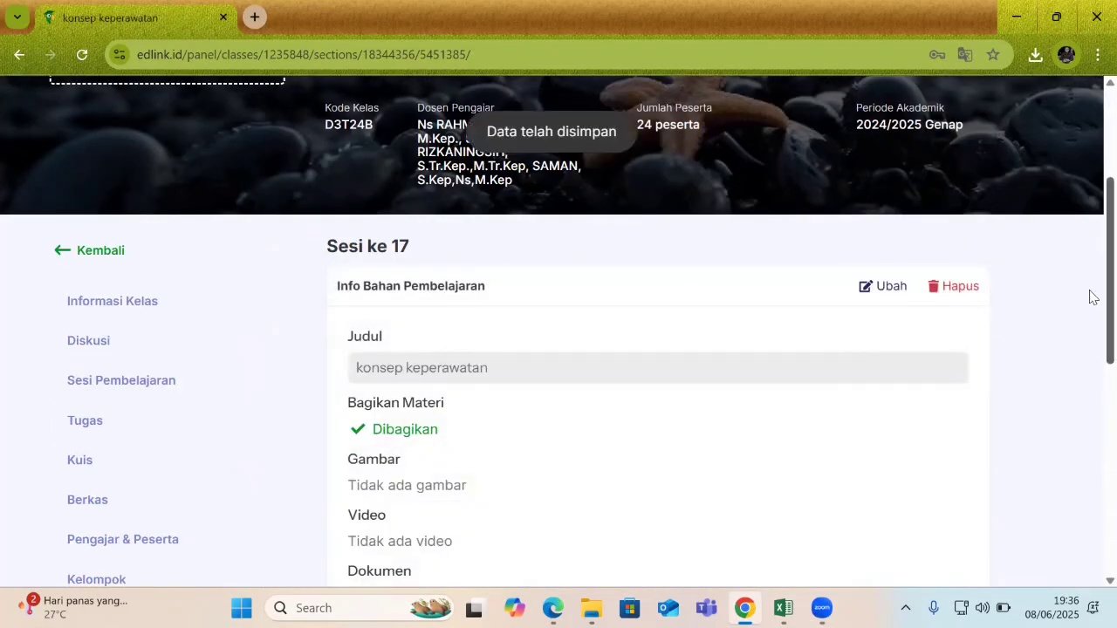
scroll(1090, 297, down, 2)
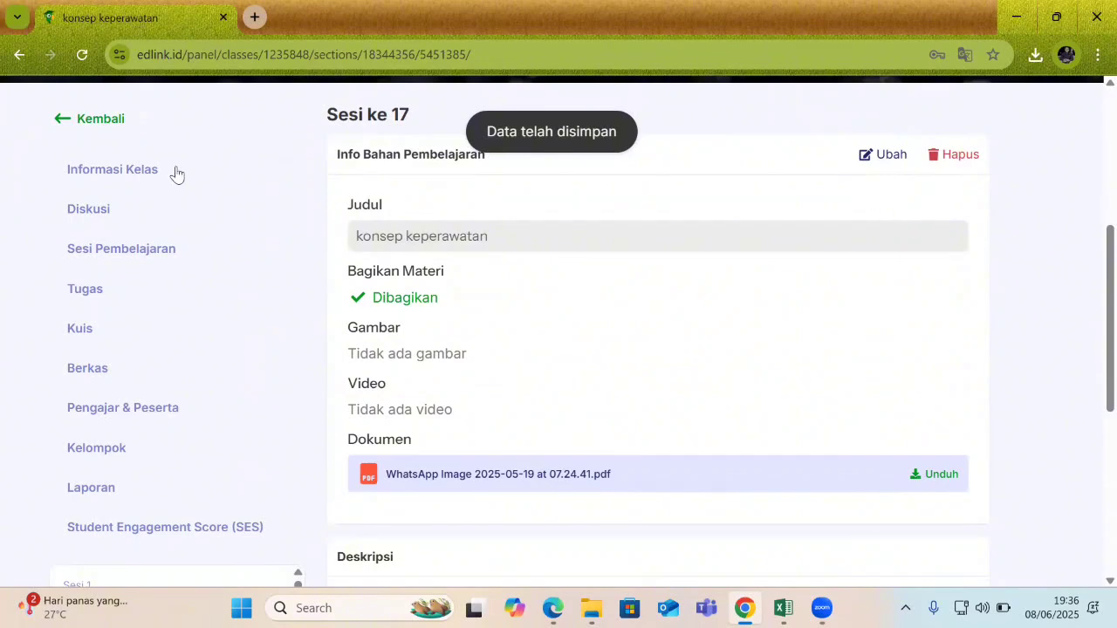
scroll(1091, 262, up, 3)
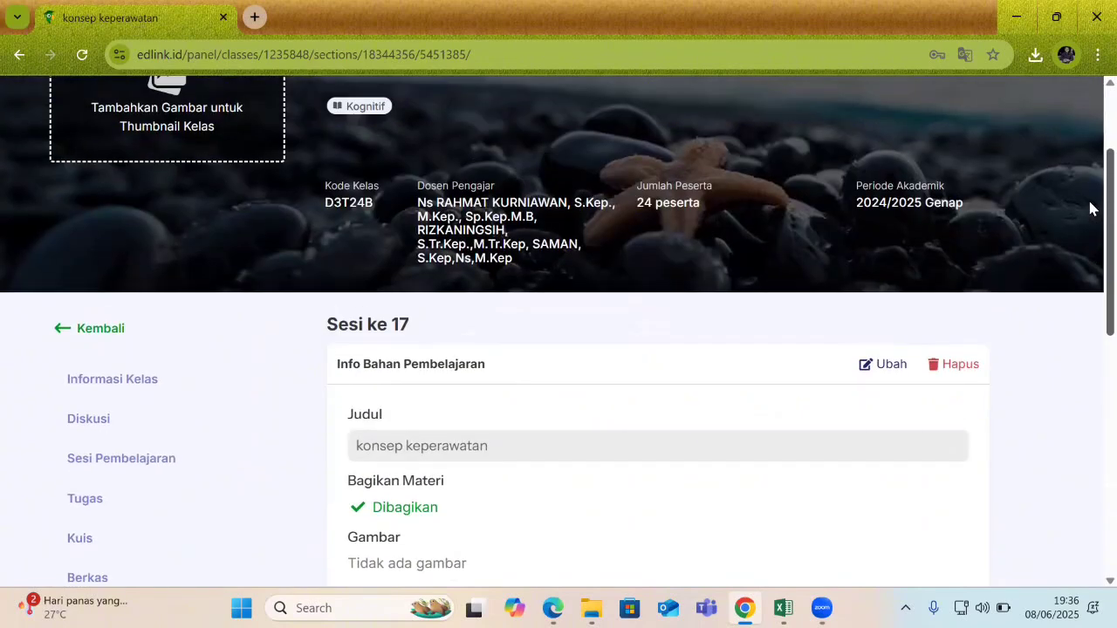
scroll(1090, 210, down, 1)
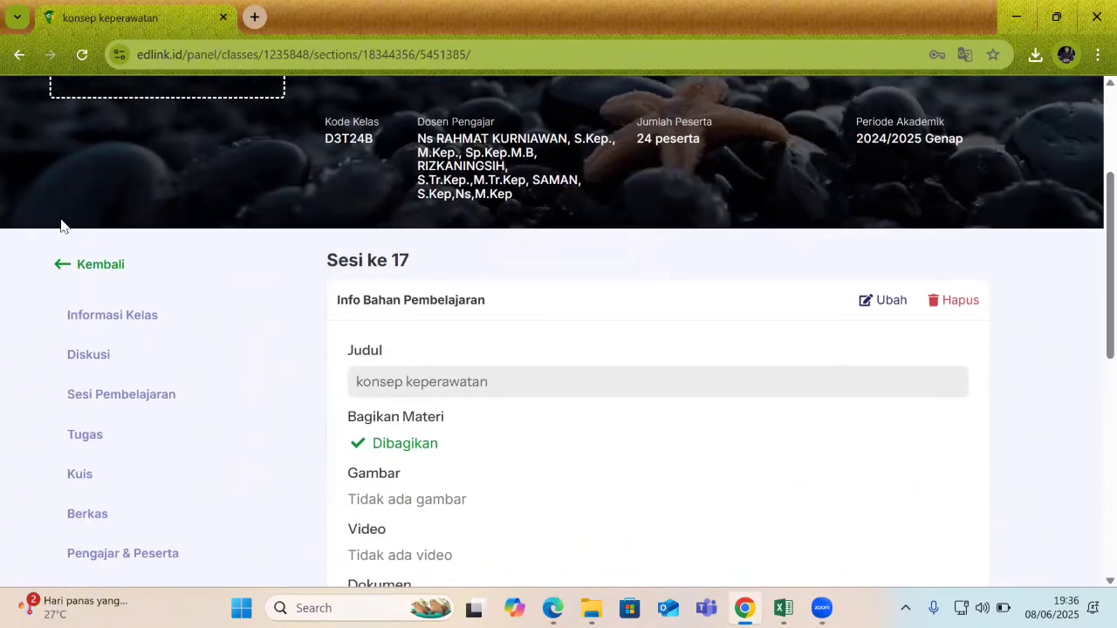
click(112, 274)
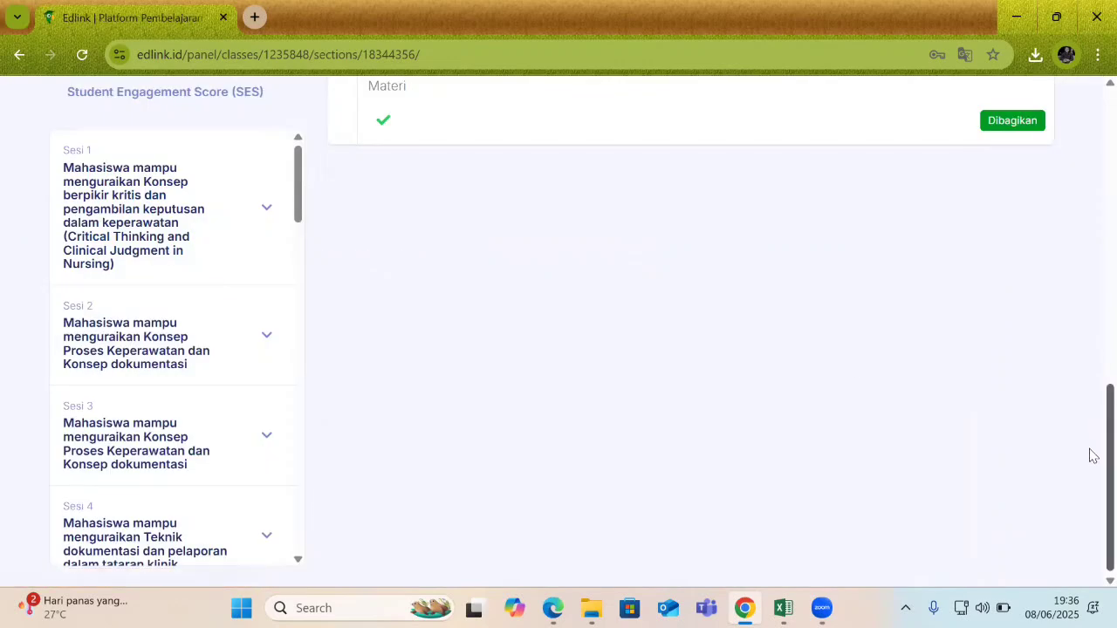
scroll(1090, 419, up, 3)
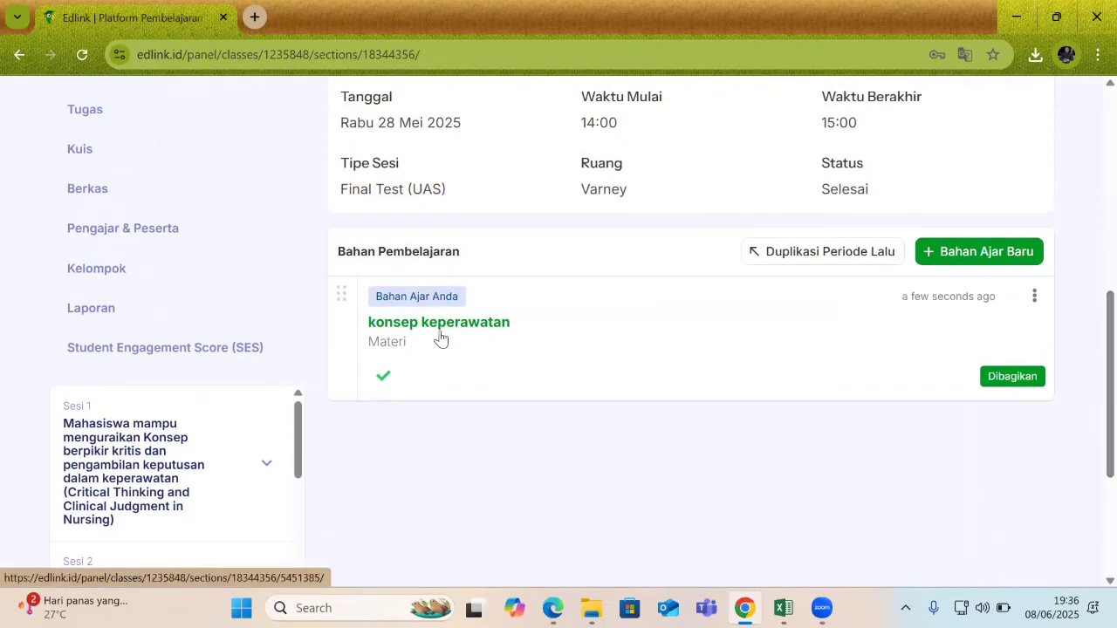
scroll(1090, 401, up, 1)
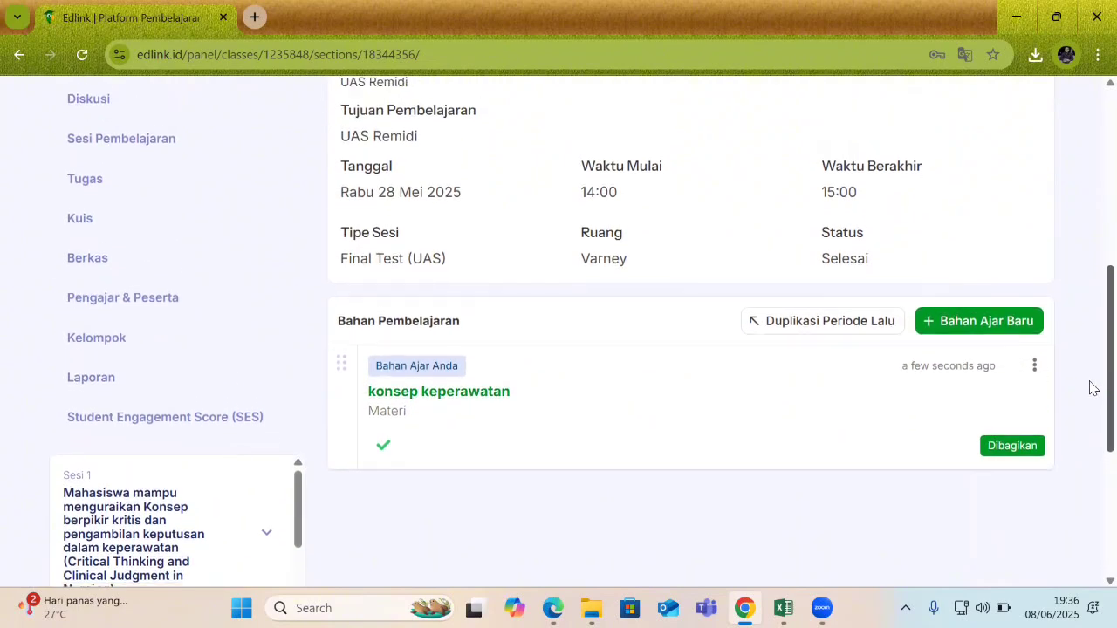
Create a new Tugas item for session 17, bringing up the 'Tugas #2' form.
click(967, 325)
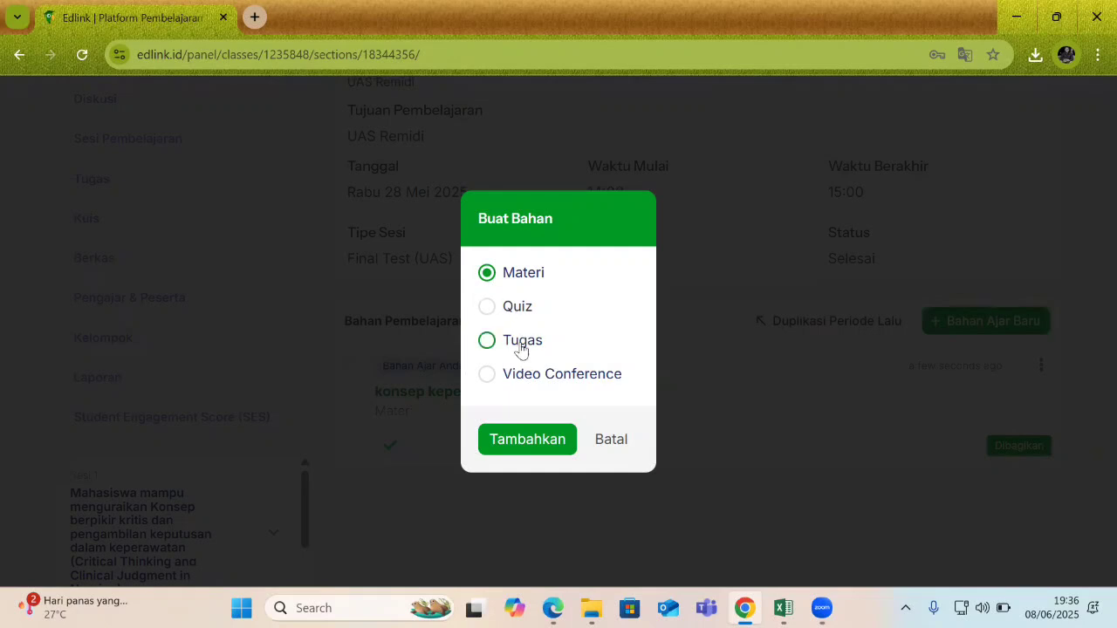
click(521, 351)
click(541, 439)
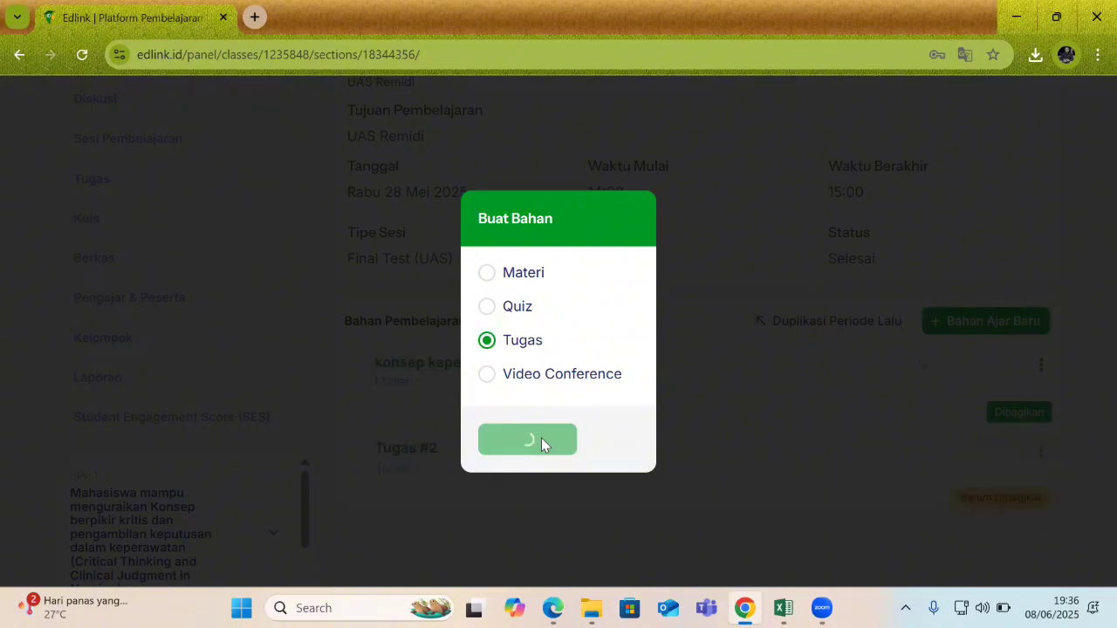
scroll(1089, 334, up, 3)
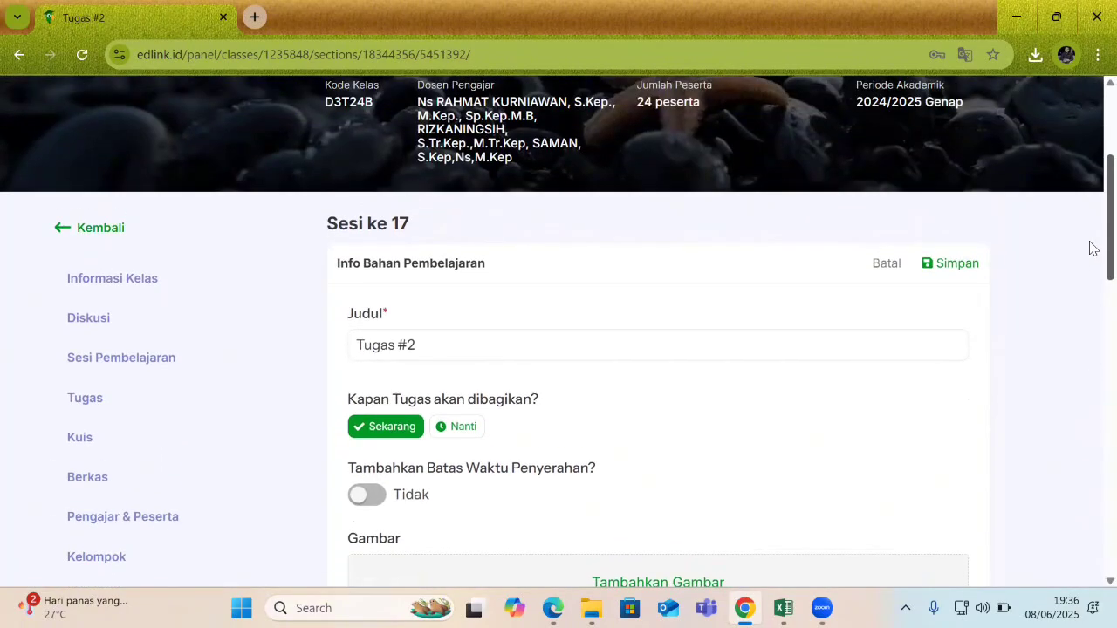
click(491, 92)
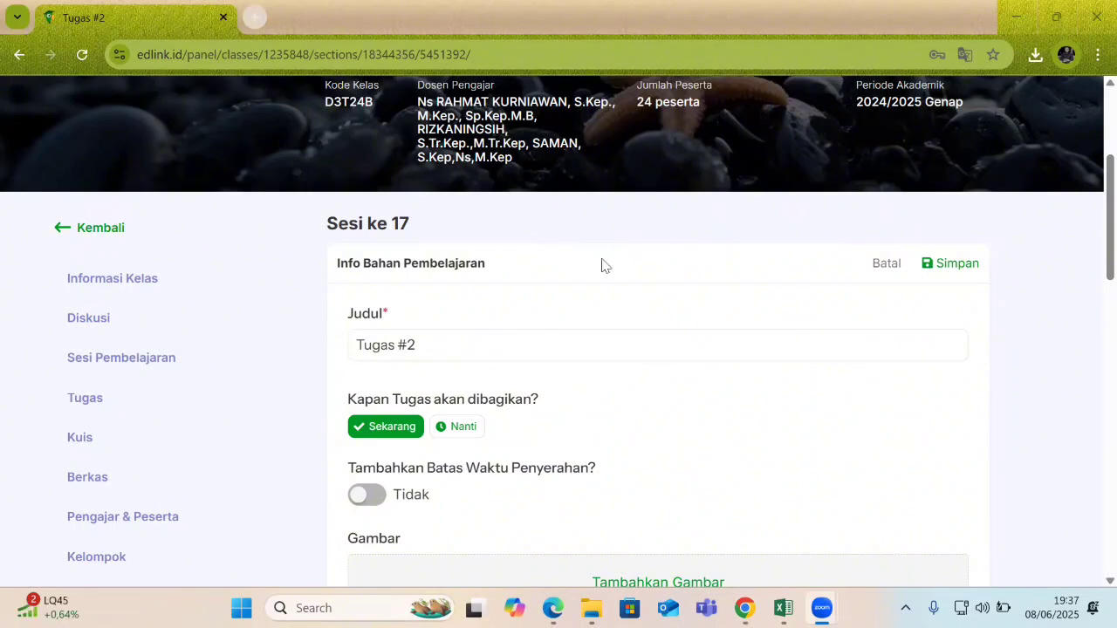
Rename the assignment title to 'resume pembelajaran'.
click(1090, 250)
scroll(1093, 265, down, 2)
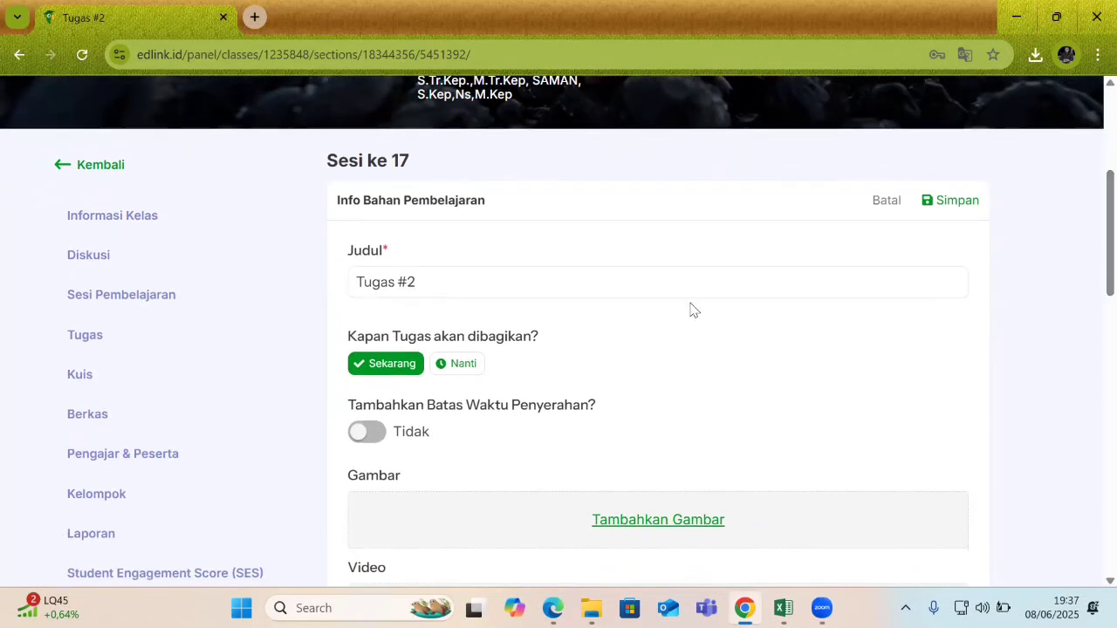
click(546, 286)
key(ctrl+a)
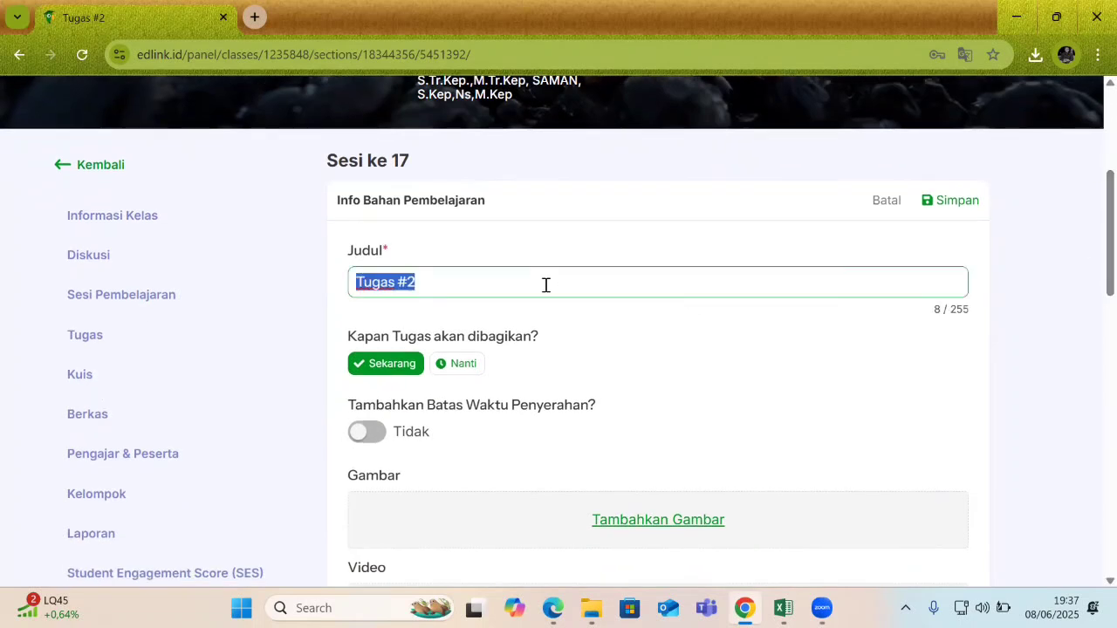
text(resume )
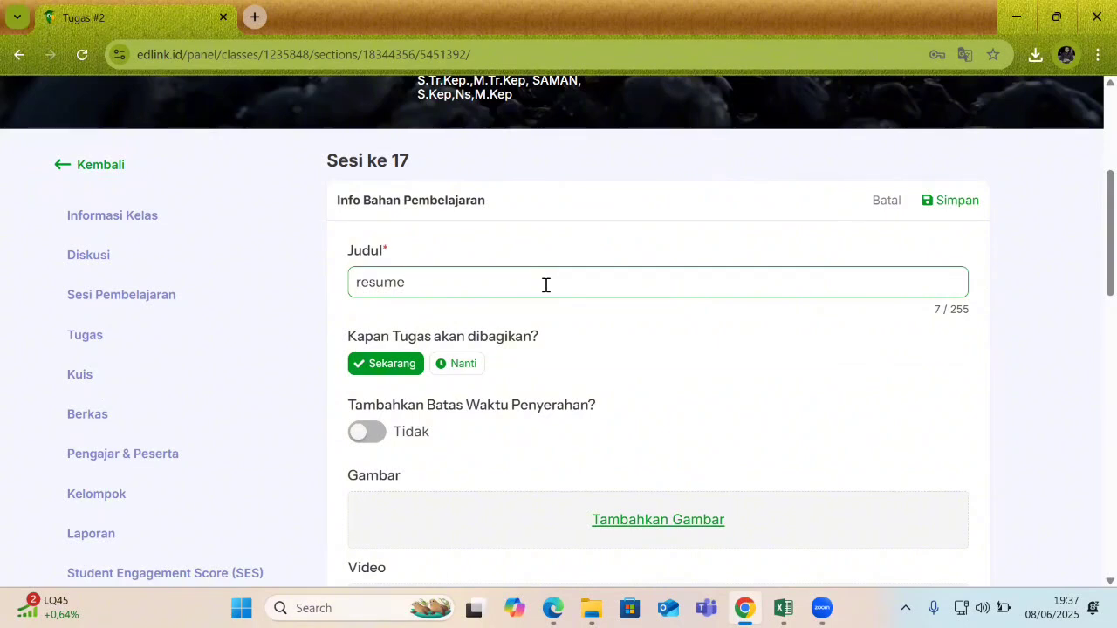
text(pembelajaran)
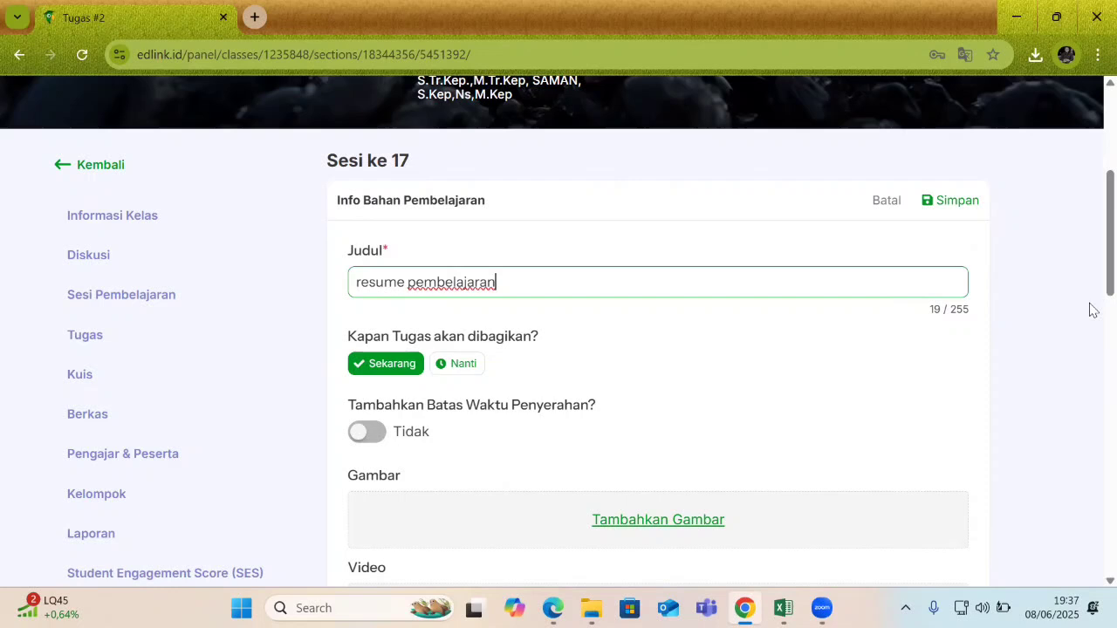
Schedule sharing for Nanti and set a submission deadline of 9 June.
scroll(1090, 303, down, 2)
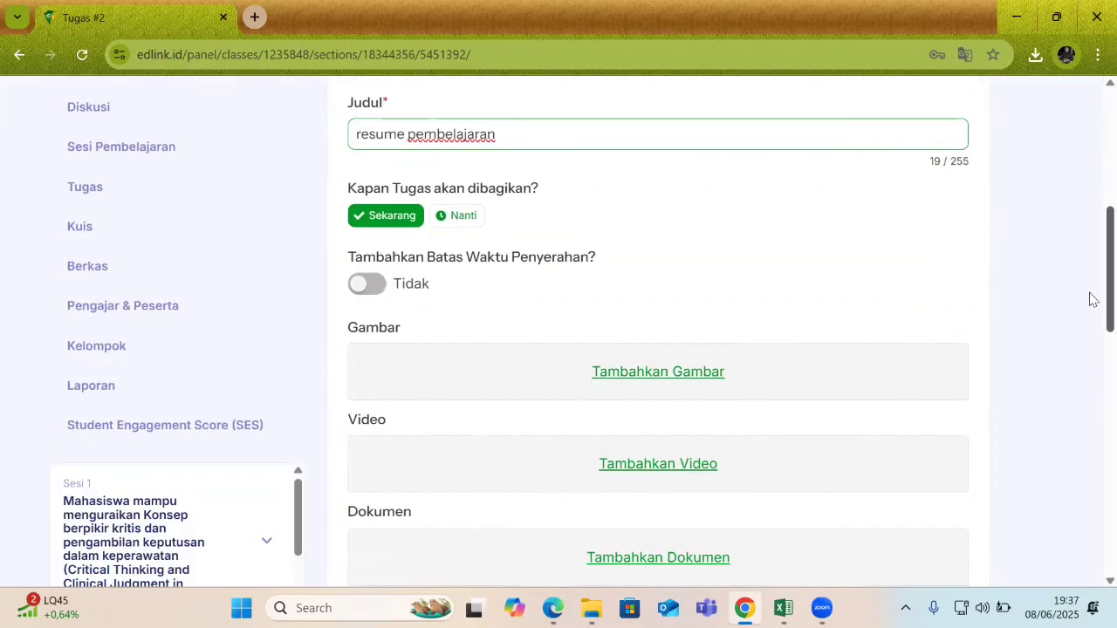
click(460, 218)
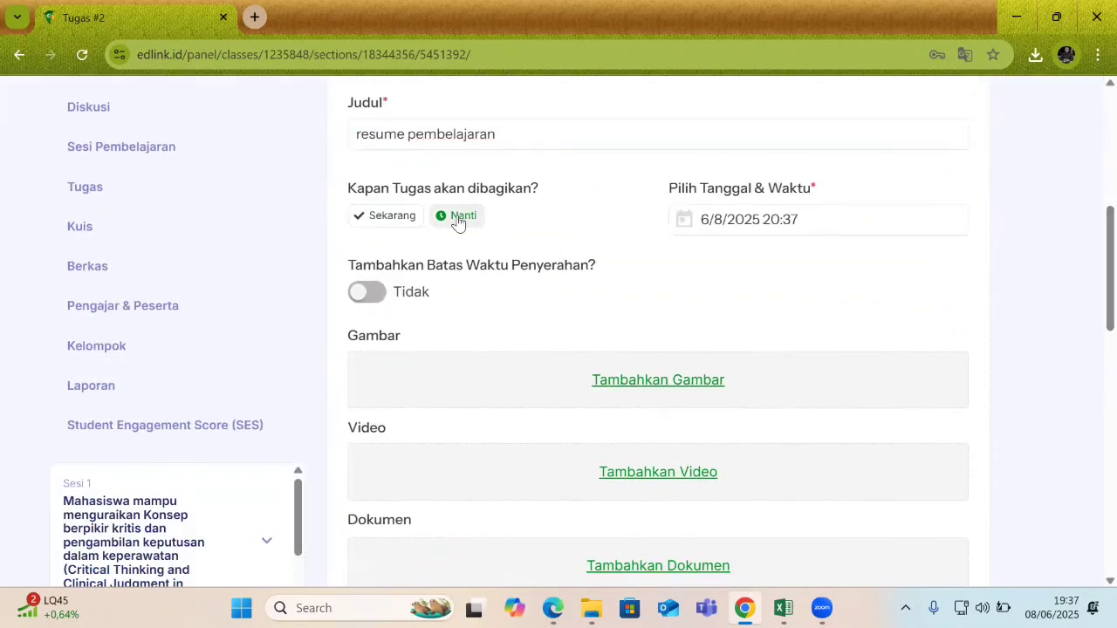
click(373, 297)
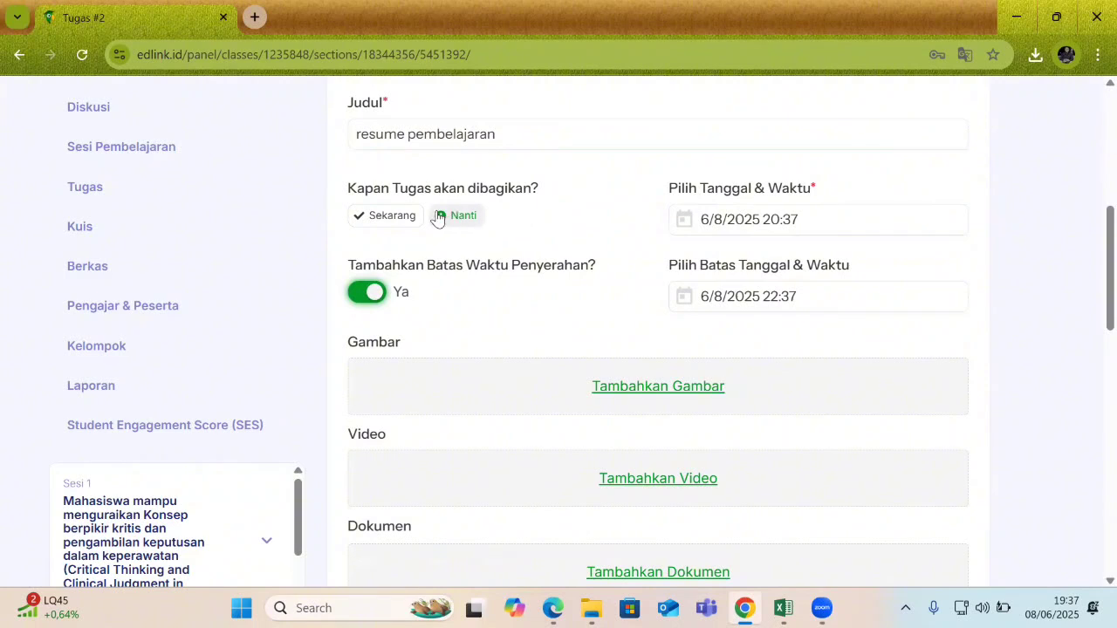
click(802, 306)
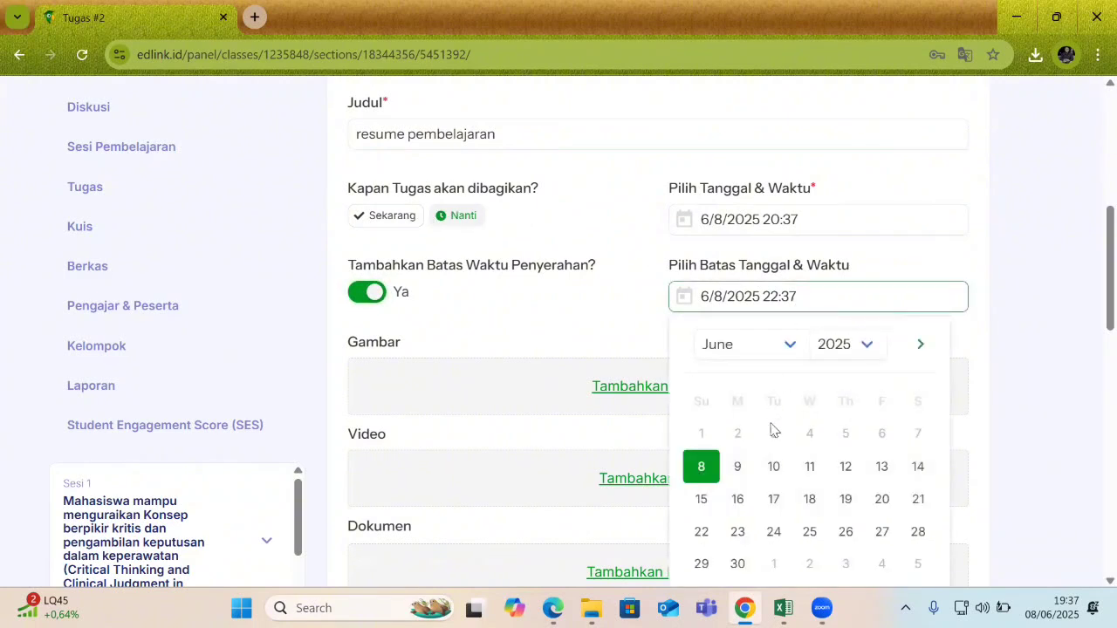
click(738, 468)
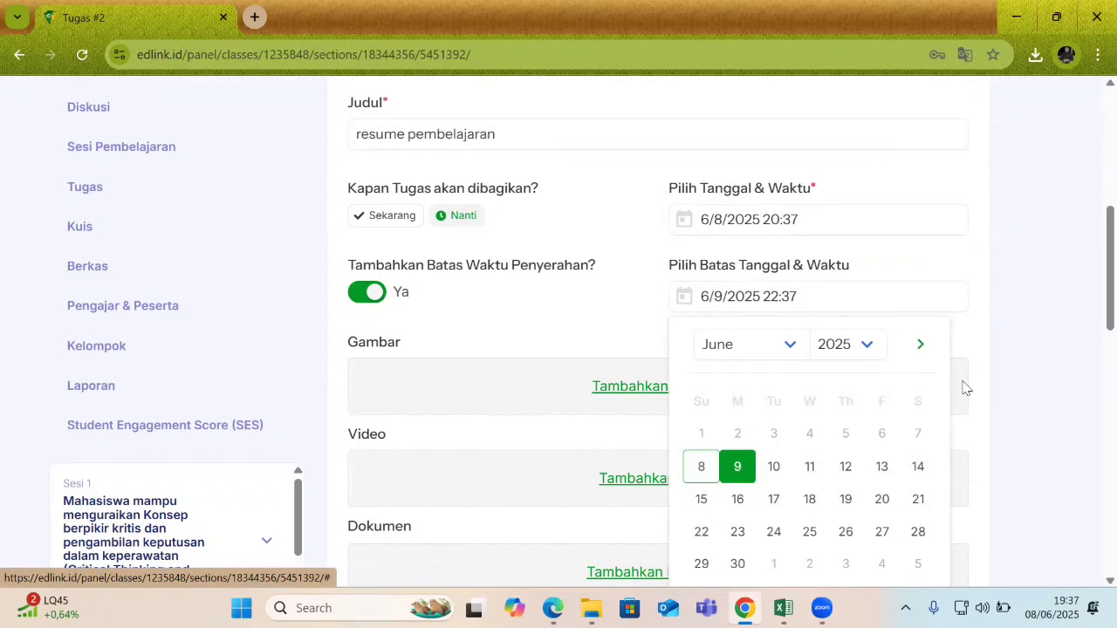
click(1031, 323)
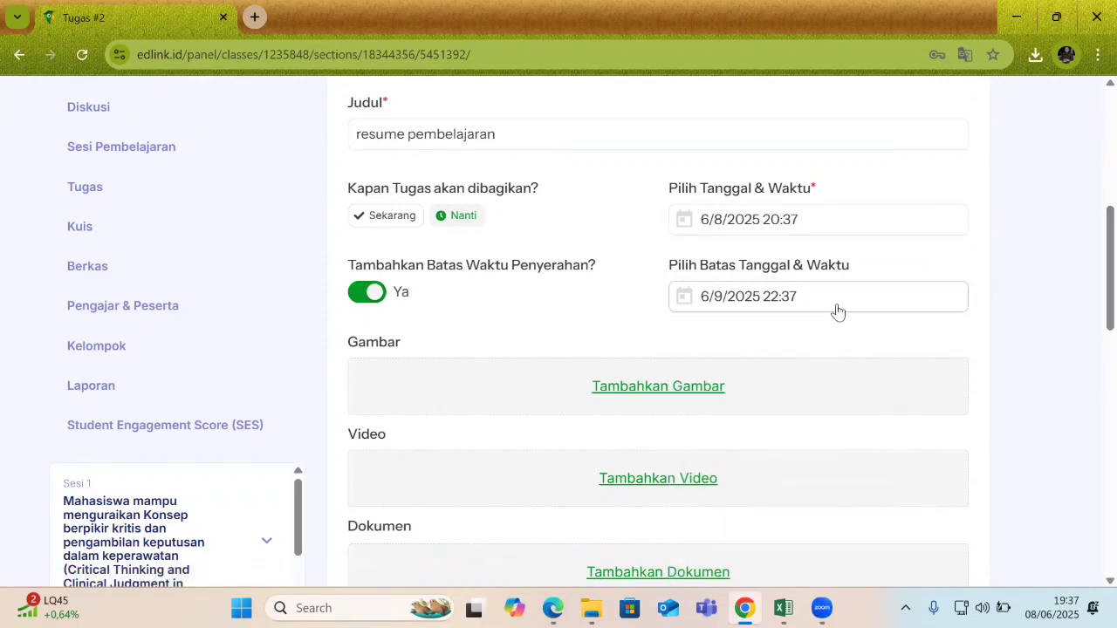
Scroll down the form until the Deskripsi editor and Peserta table appear.
scroll(1090, 294, up, 1)
scroll(1090, 337, down, 3)
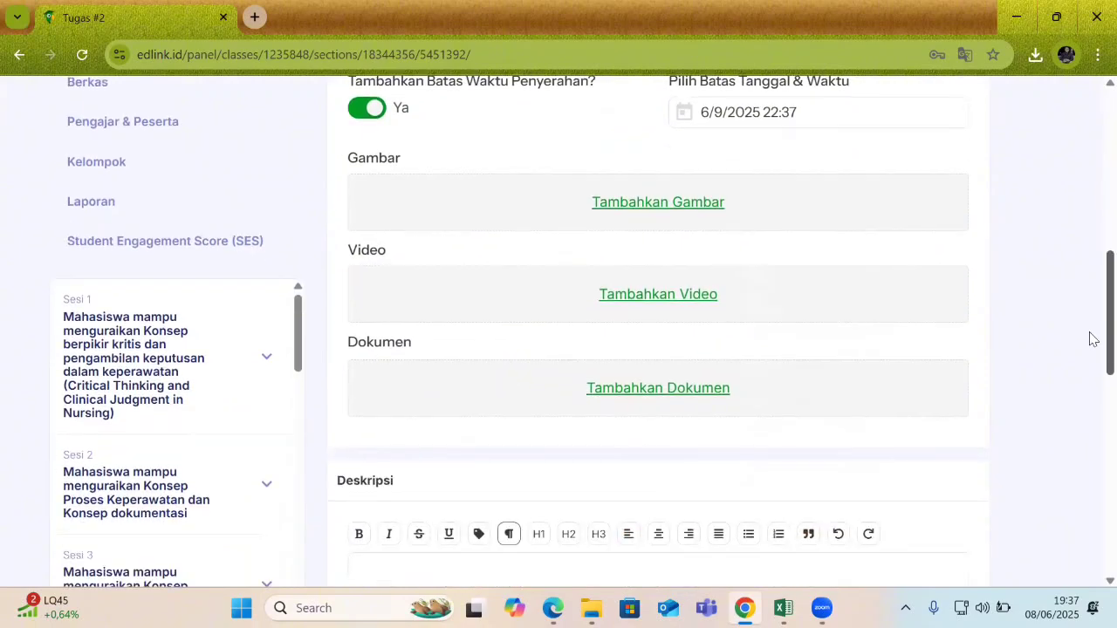
scroll(1090, 329, up, 3)
drag(1090, 282, 1090, 424)
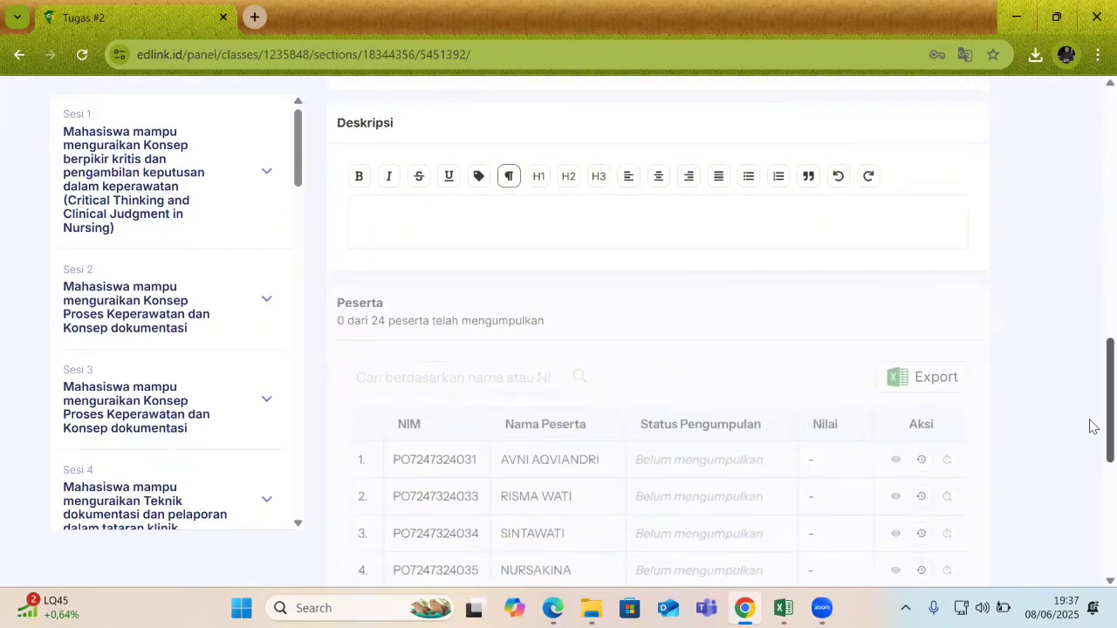
Enter the description 'silahakn mengumpulkan tugas dengan file pdf' and return to the form header.
click(597, 250)
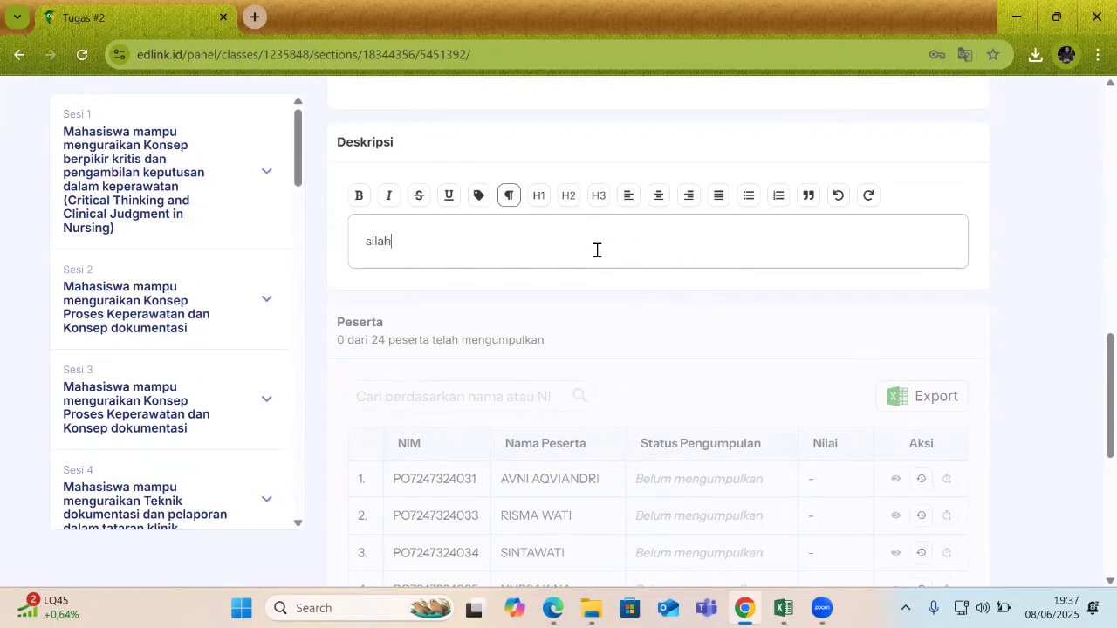
text(silahakn mengumpulkan tu)
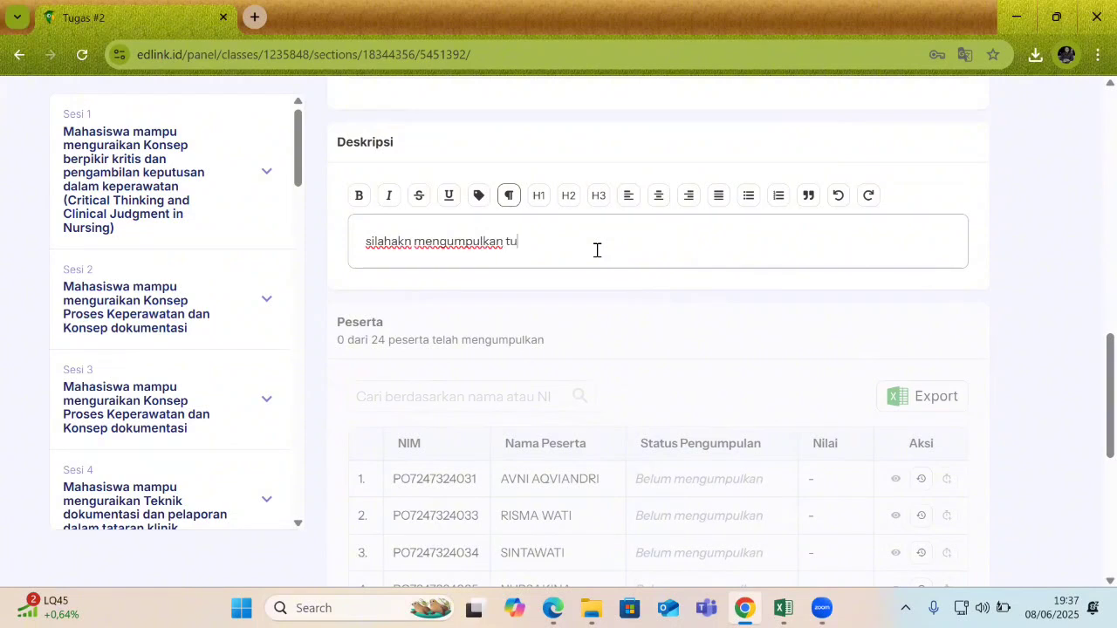
text(gas dengan file pdf)
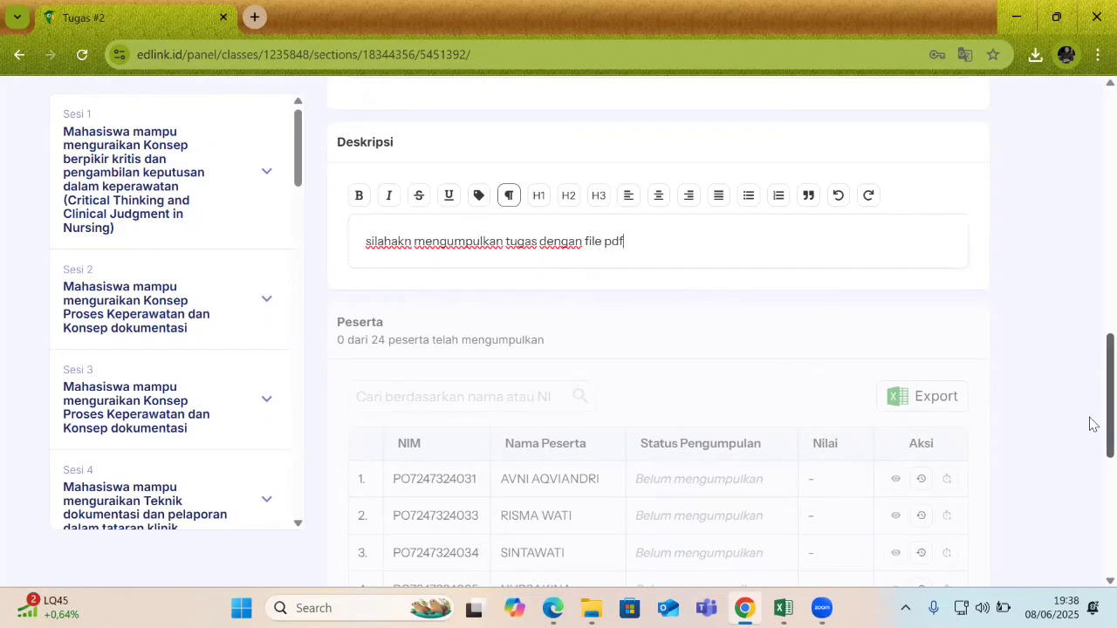
scroll(1090, 368, up, 3)
scroll(1091, 368, up, 5)
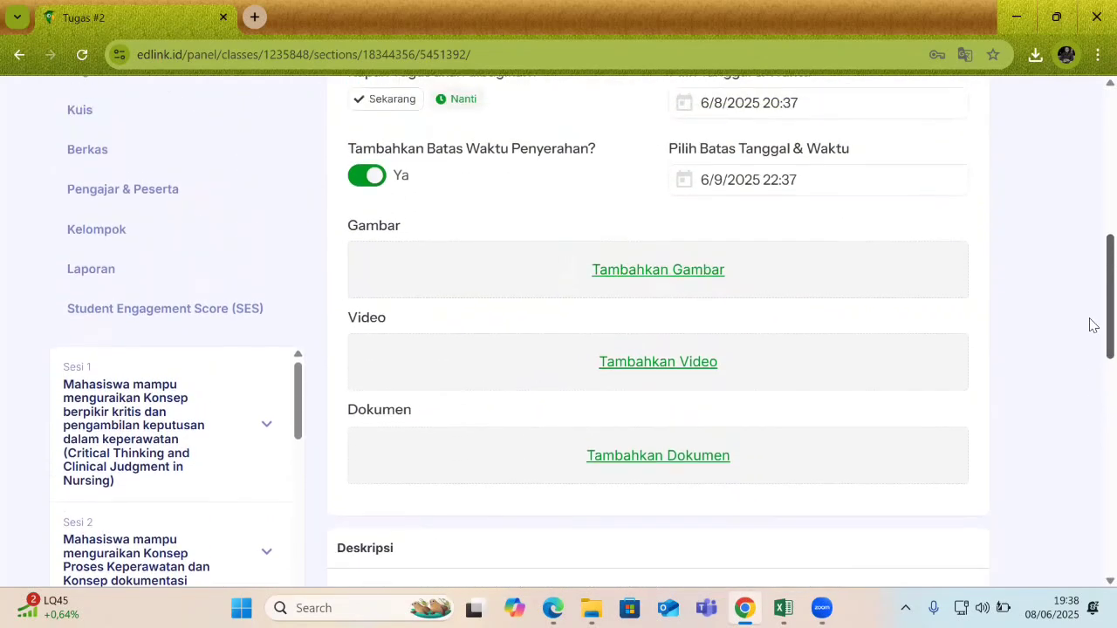
scroll(1093, 292, down, 10)
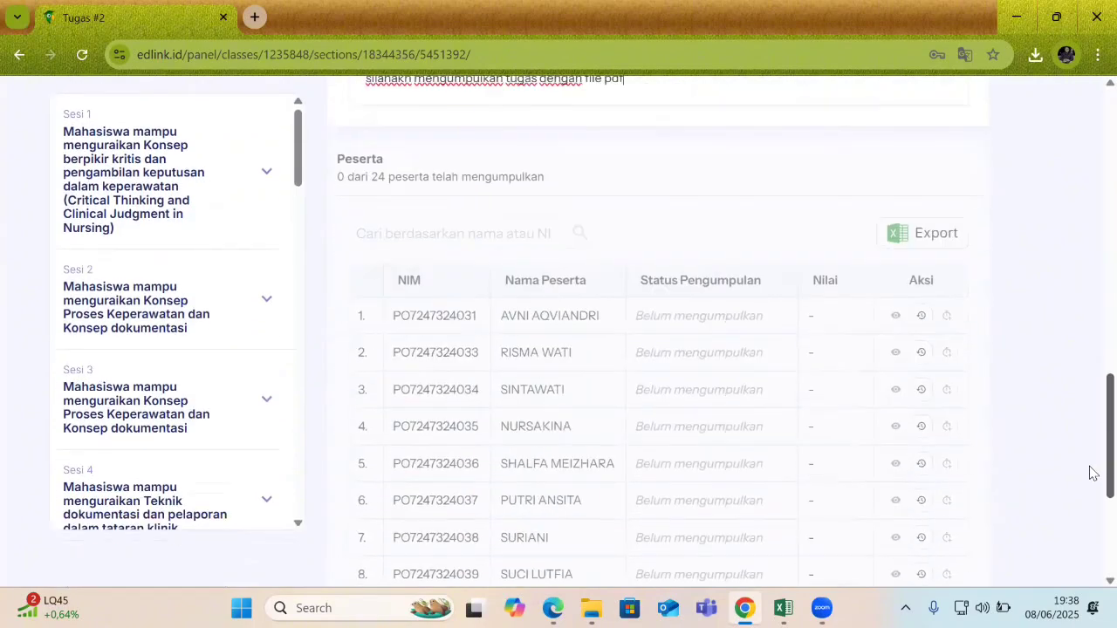
scroll(1090, 419, up, 12)
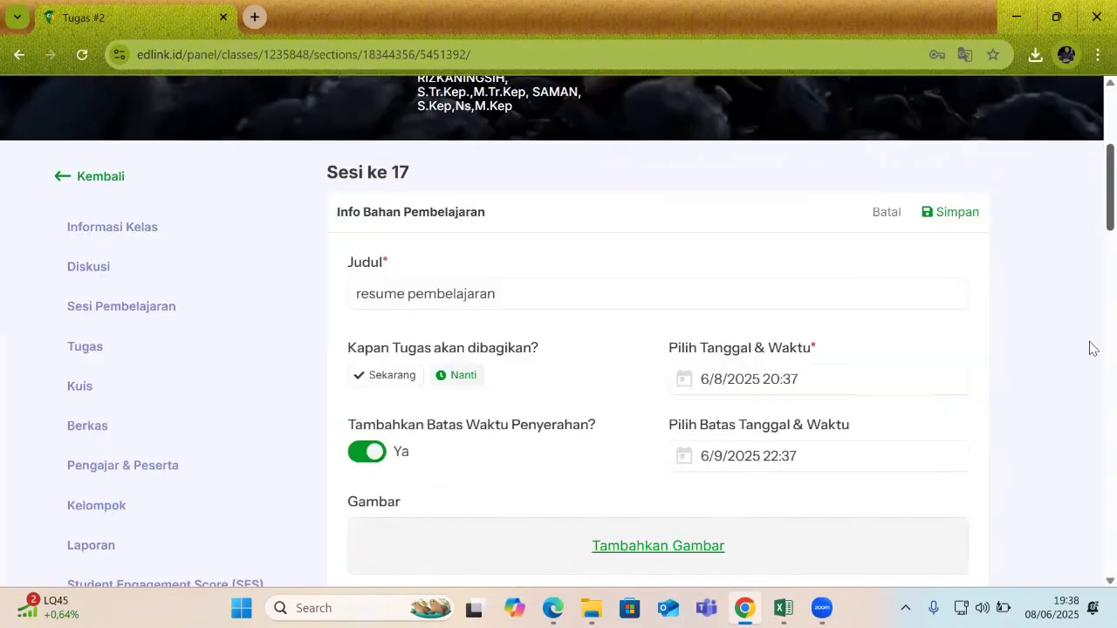
scroll(1089, 349, down, 2)
scroll(1093, 374, down, 1)
scroll(1092, 374, up, 1)
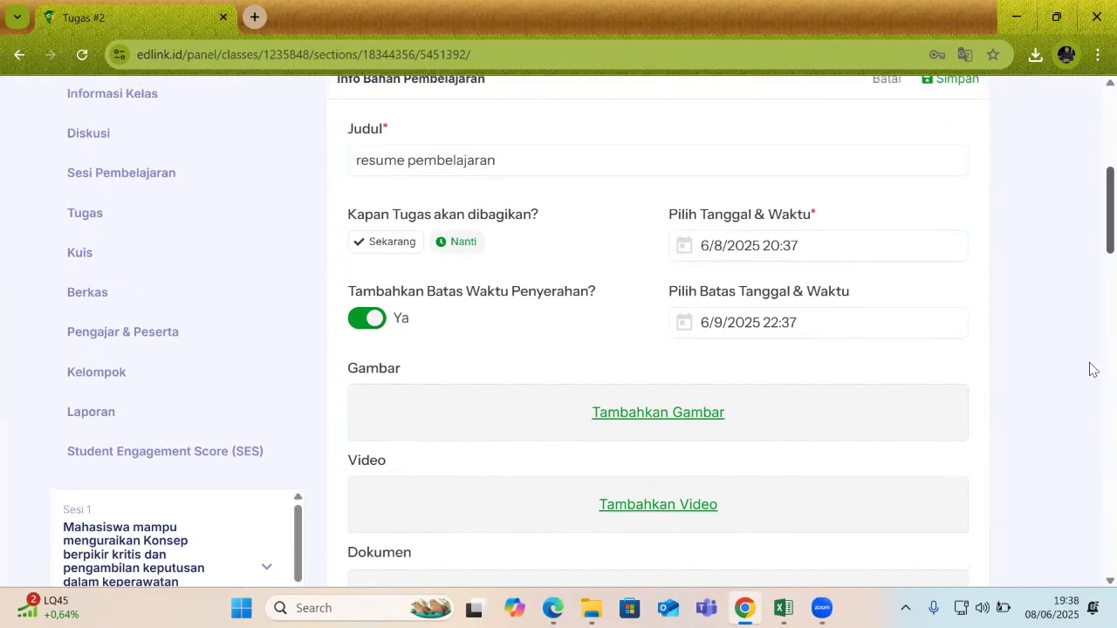
scroll(1093, 377, down, 1)
scroll(1090, 362, up, 1)
scroll(1090, 380, down, 1)
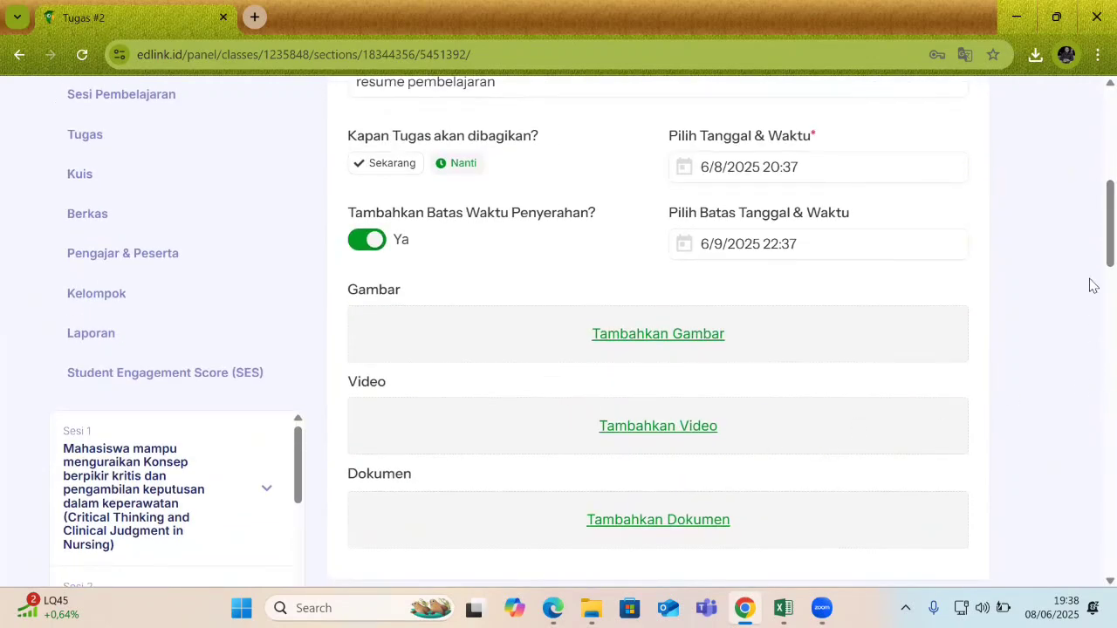
scroll(1090, 262, down, 1)
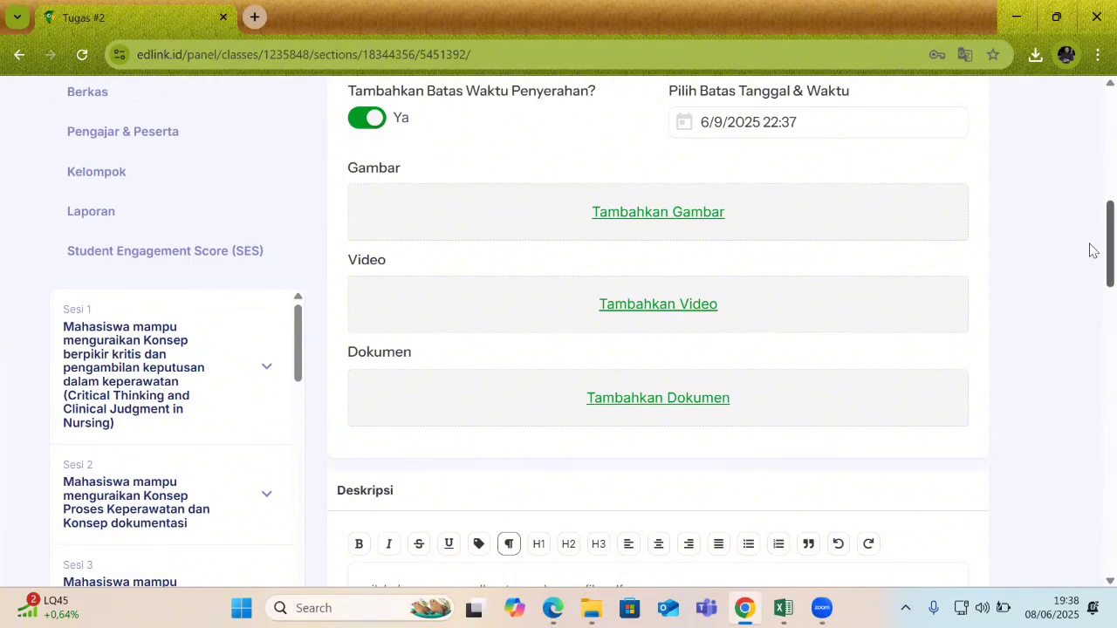
scroll(1091, 244, up, 3)
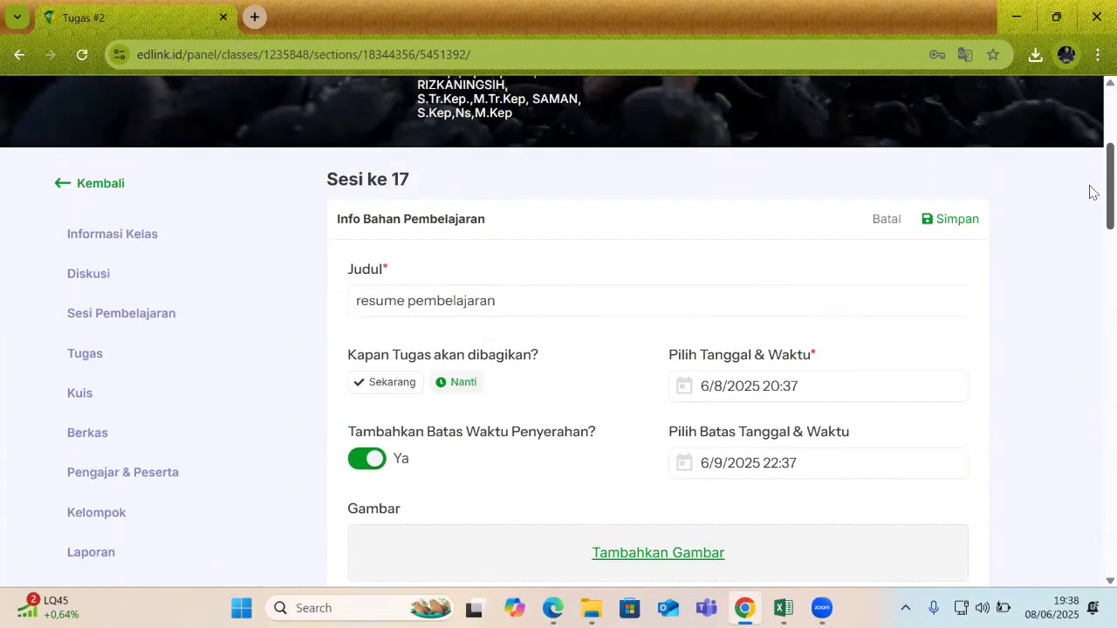
Save the assignment, then change its sharing to Sekarang and save again.
click(949, 223)
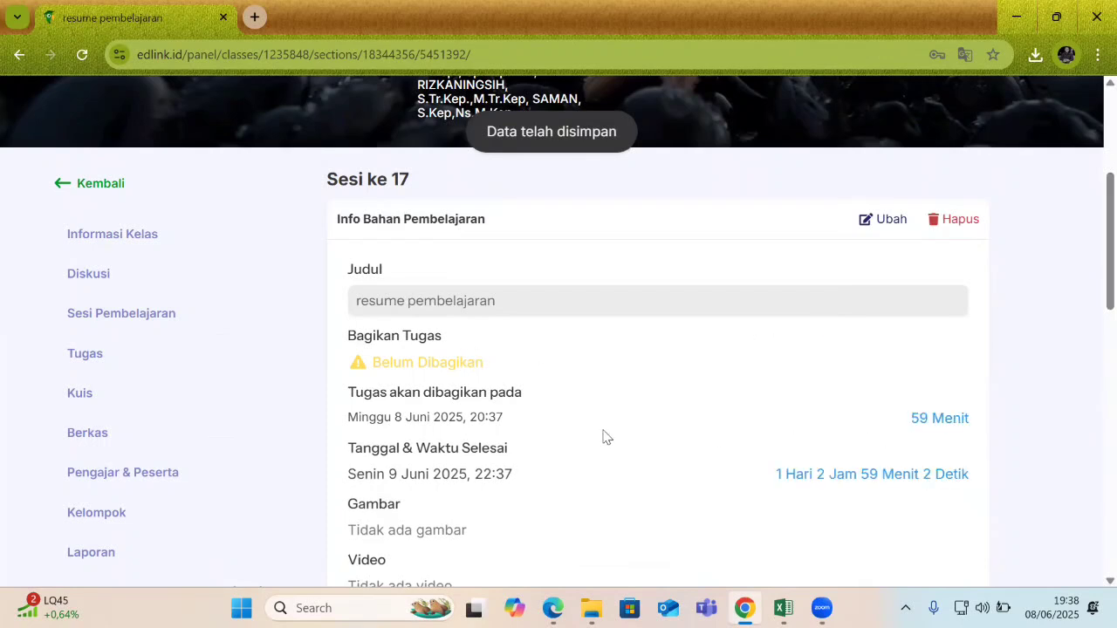
click(880, 225)
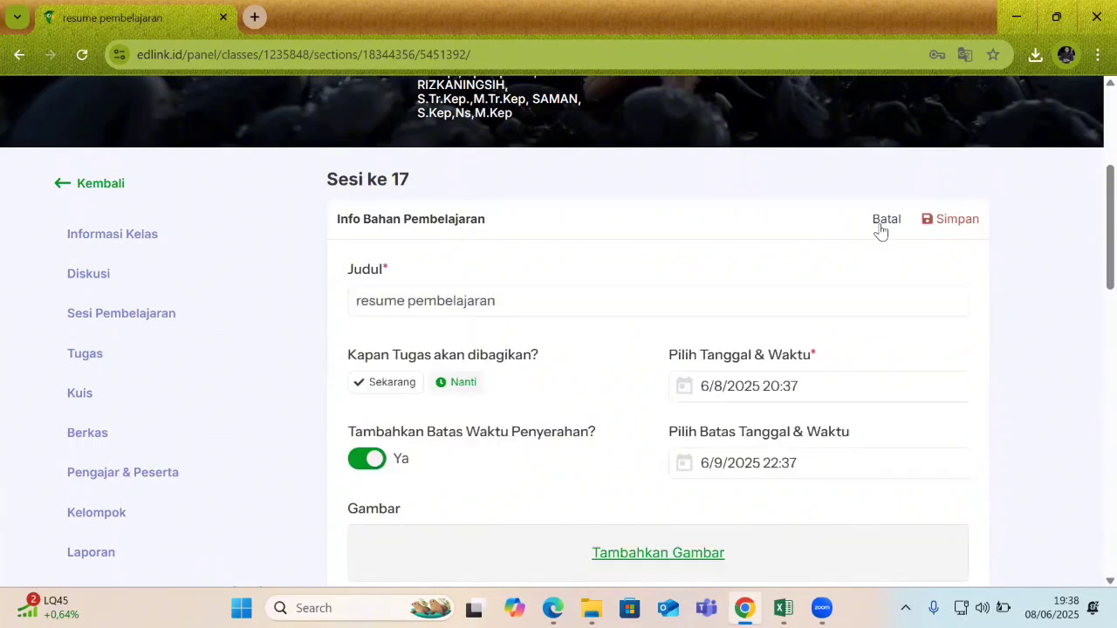
click(391, 384)
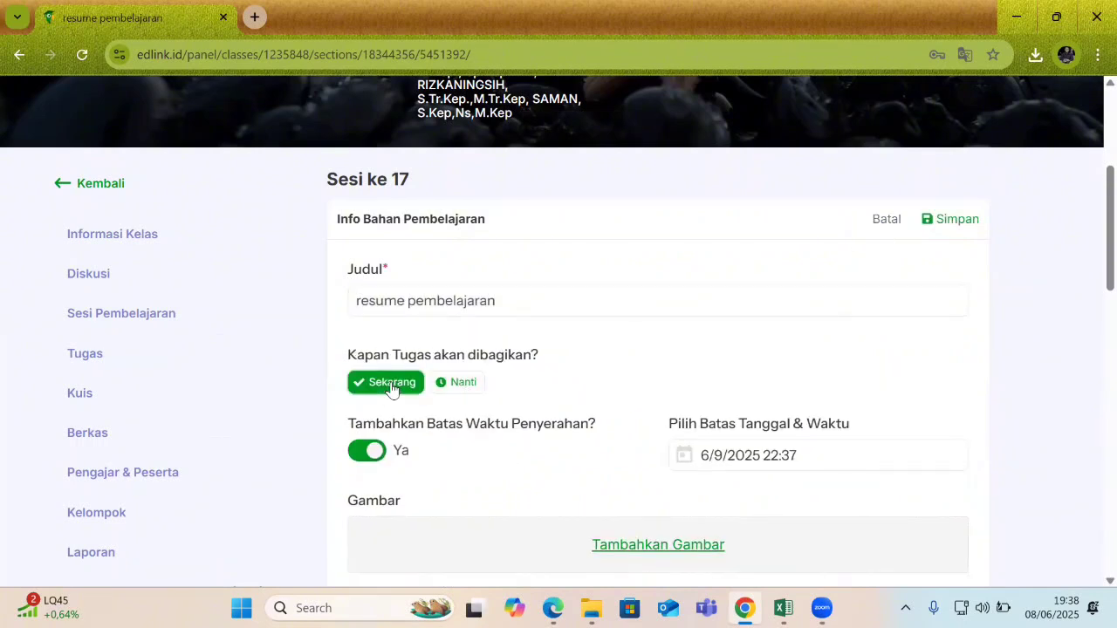
click(957, 221)
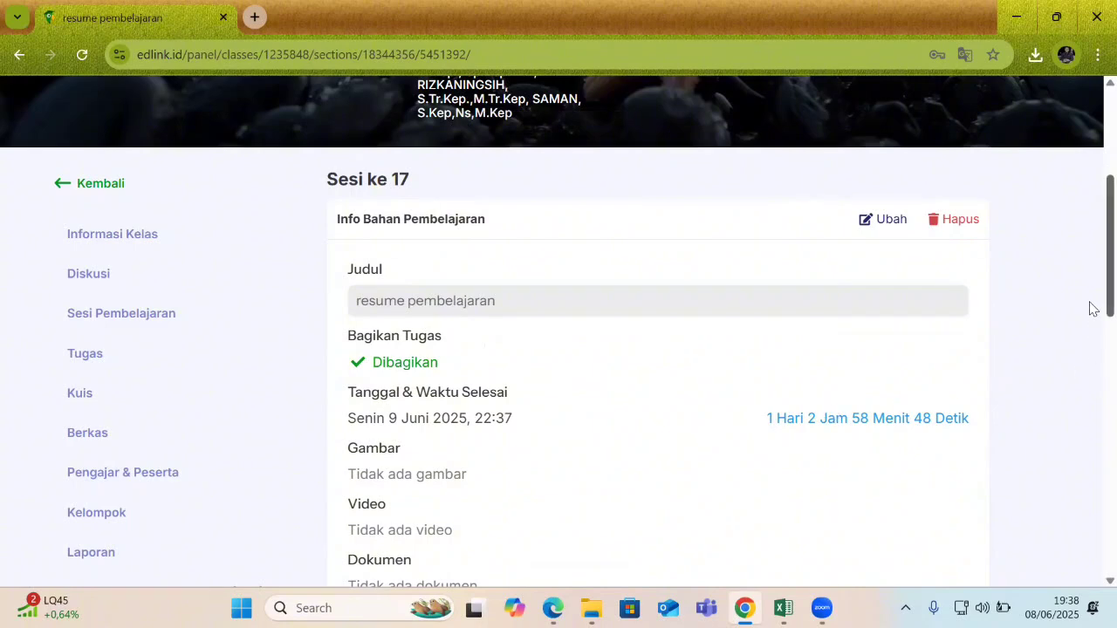
scroll(1091, 288, down, 2)
scroll(1091, 336, down, 3)
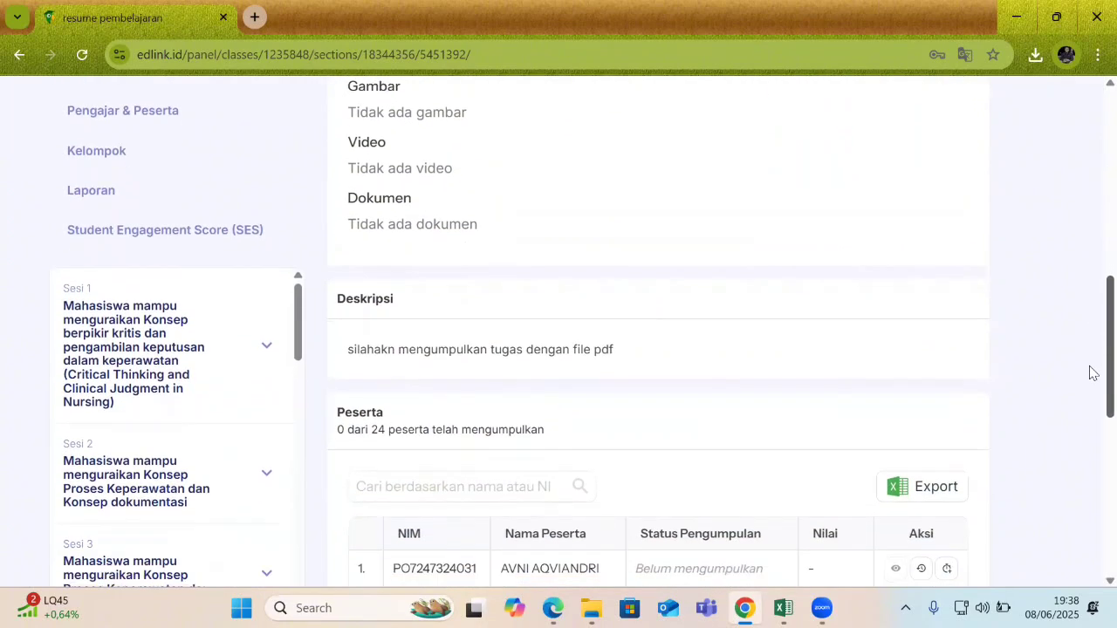
scroll(1091, 390, down, 2)
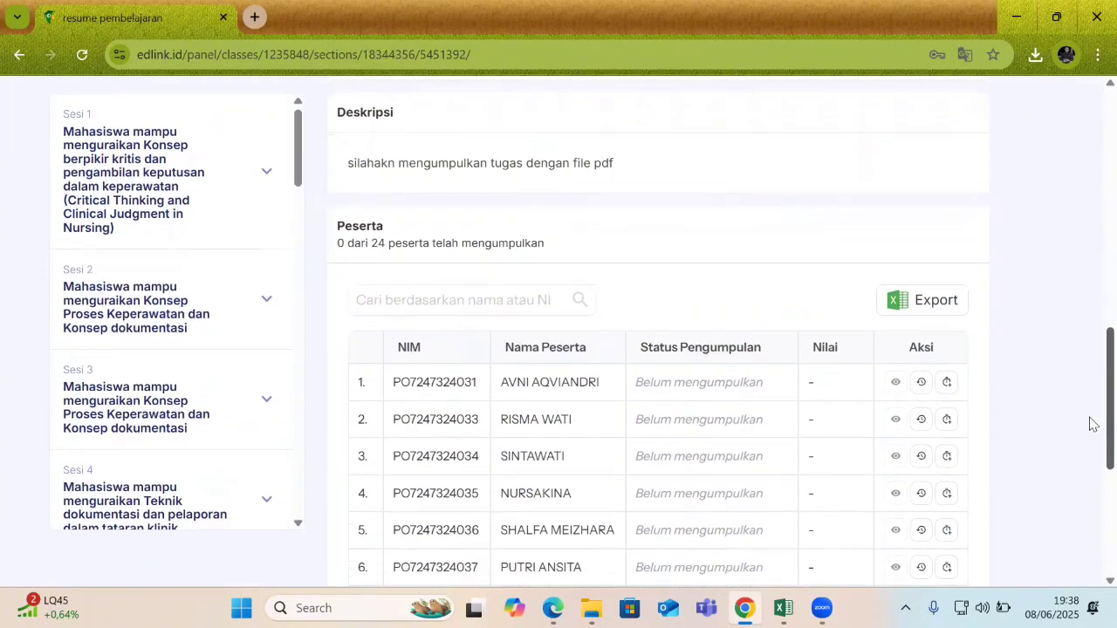
scroll(1090, 427, down, 2)
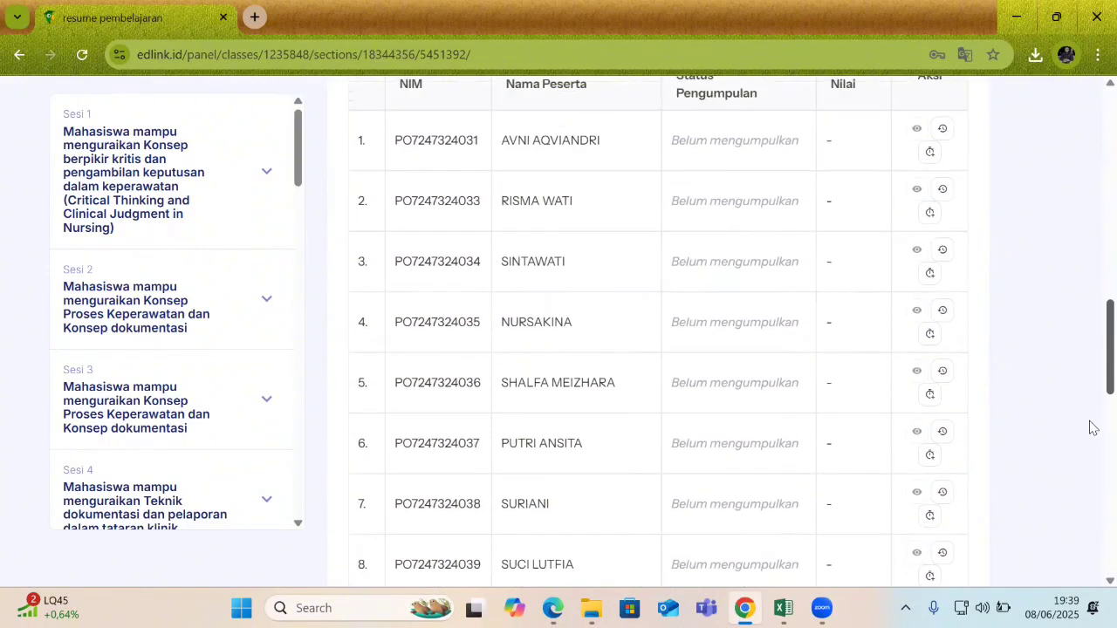
scroll(1089, 403, up, 2)
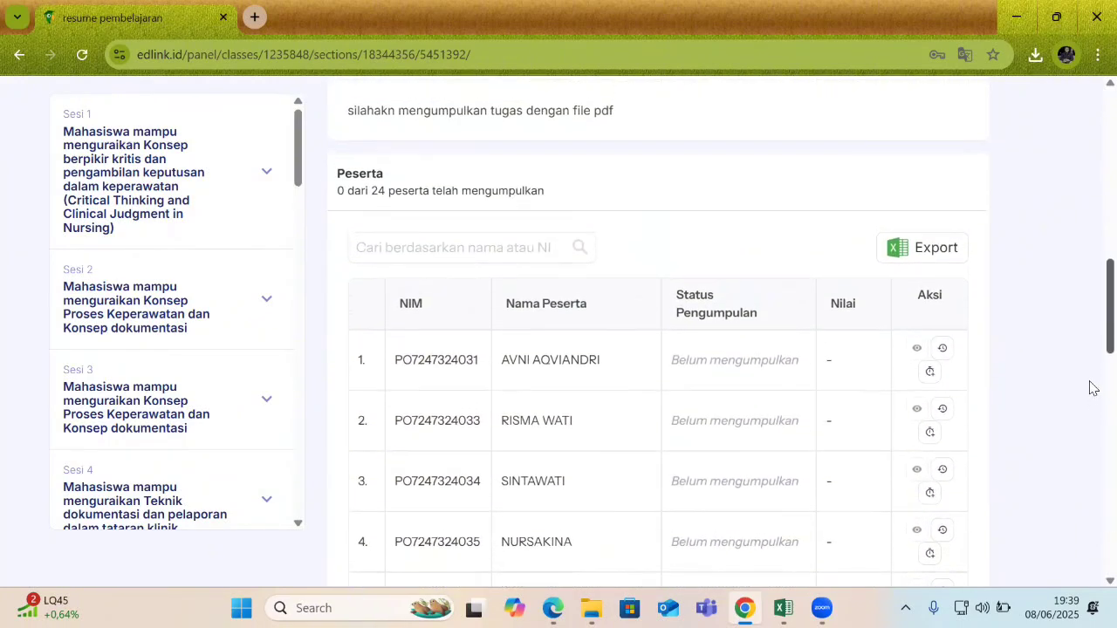
scroll(1089, 366, up, 5)
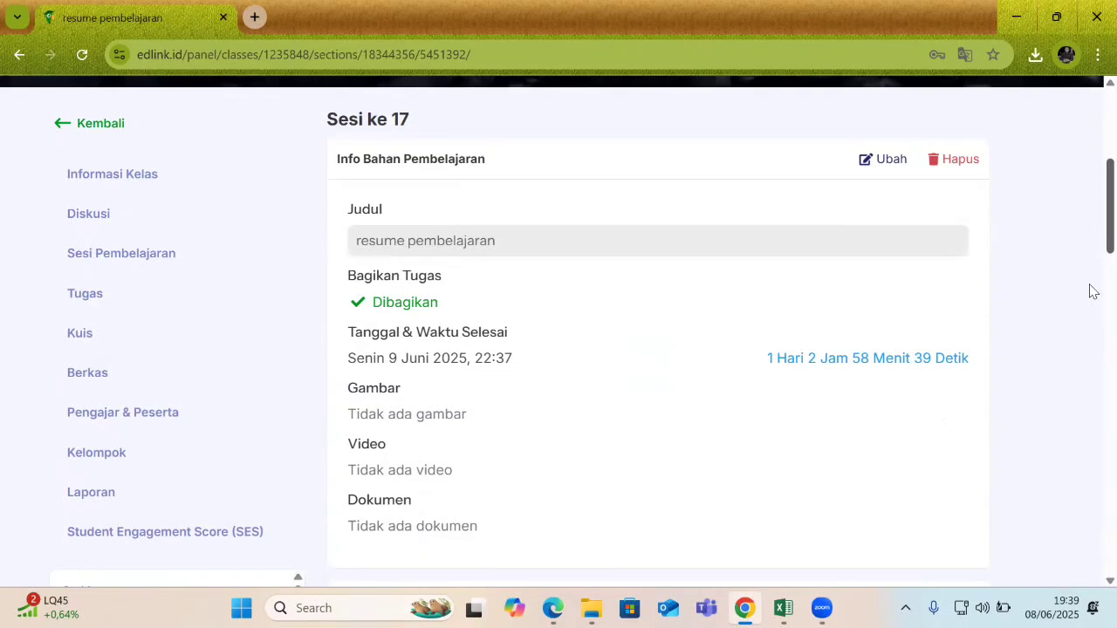
drag(1089, 285, 1088, 284)
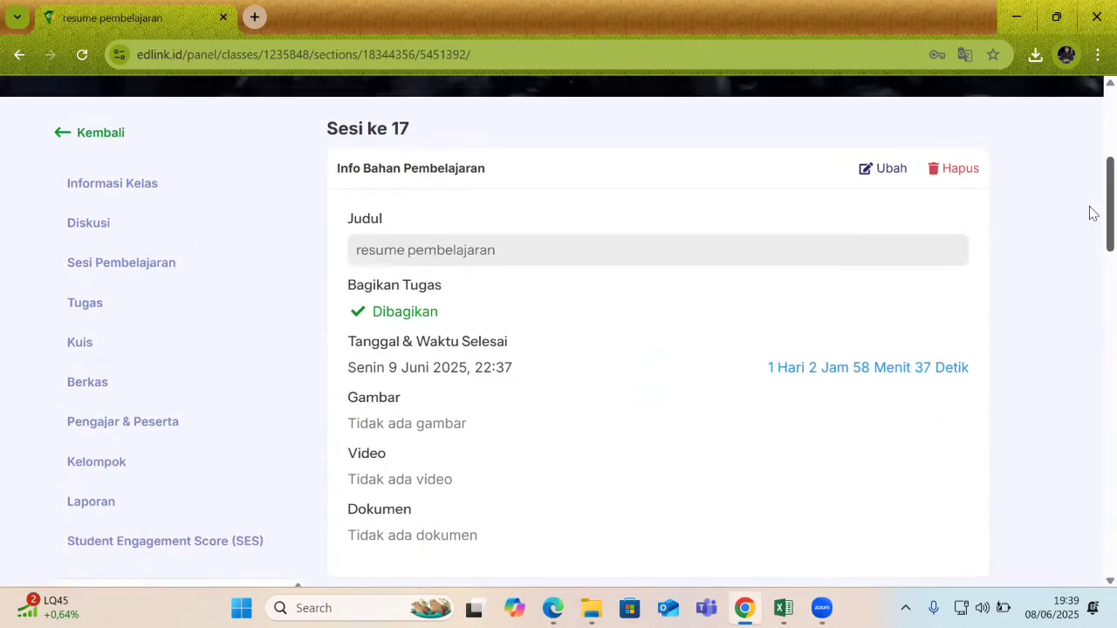
Back in session 17's materials, create a new Quiz material, opening the Quiz #3 draft.
click(100, 144)
scroll(1093, 410, up, 3)
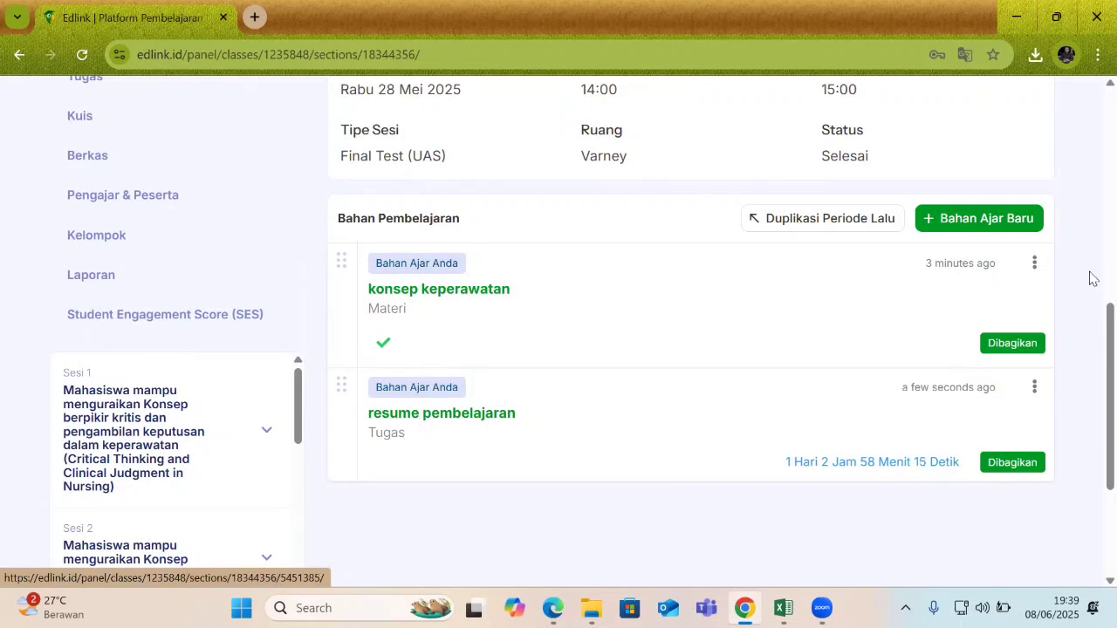
click(990, 225)
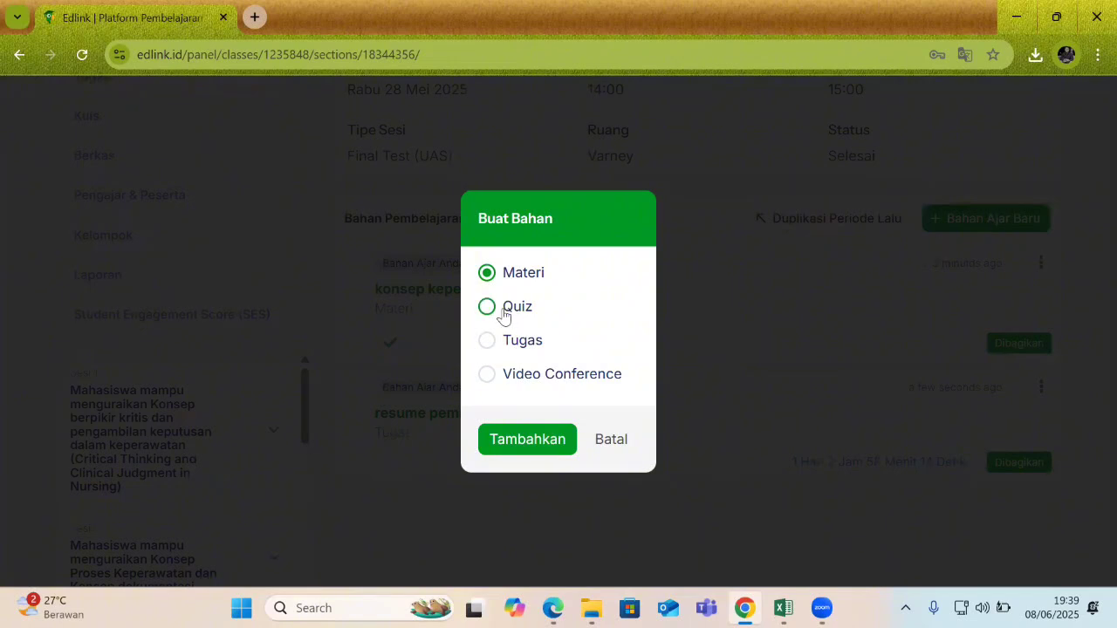
click(505, 312)
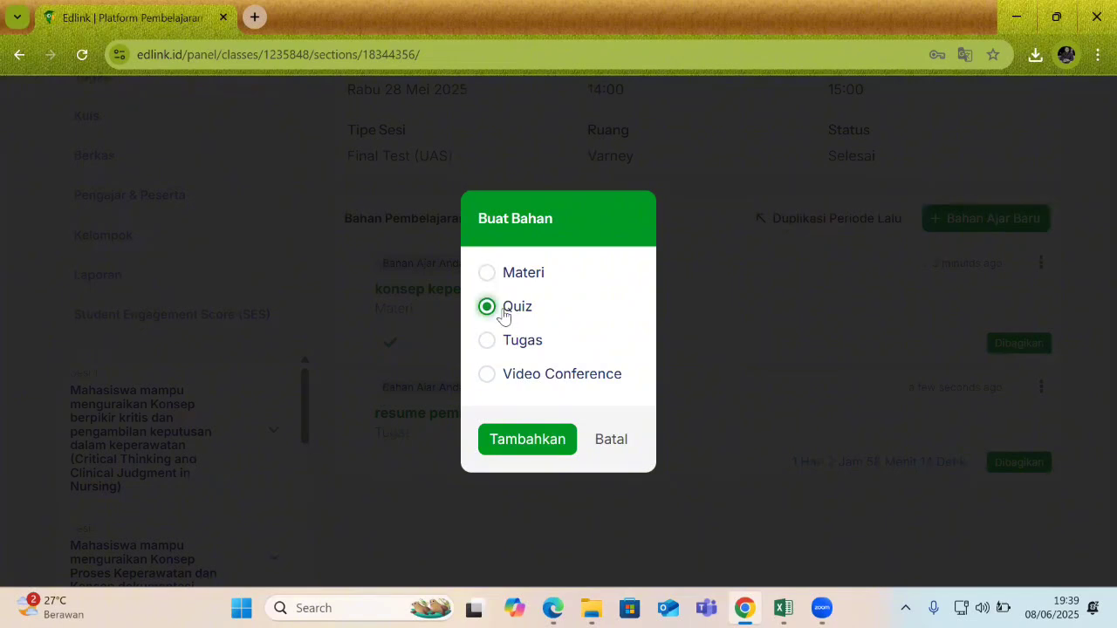
click(537, 443)
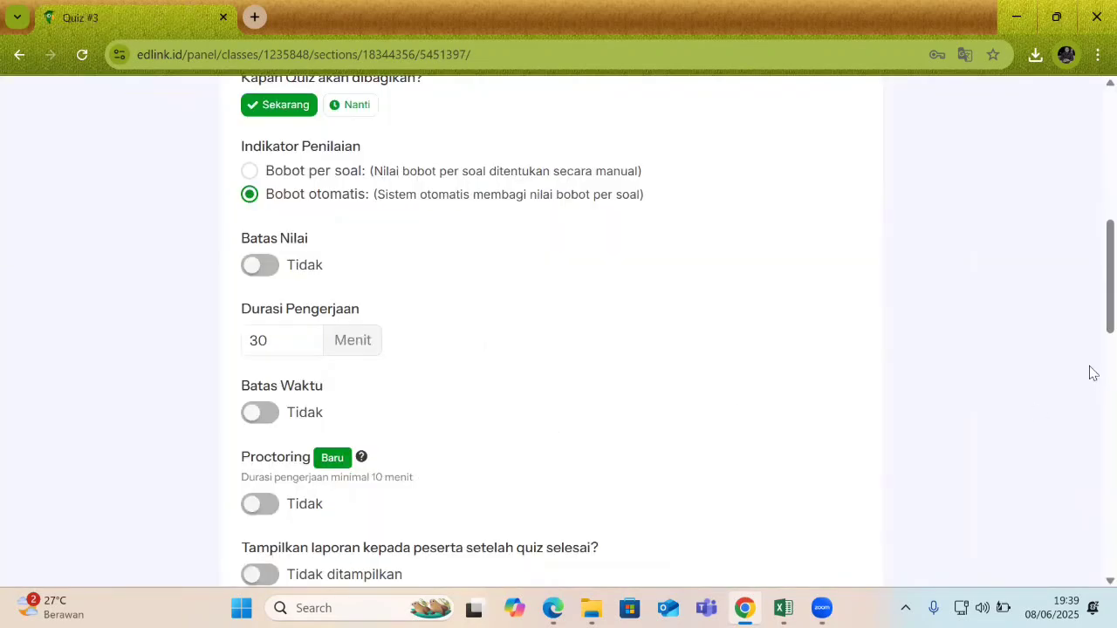
Rename the quiz title from 'Quiz #3' to 'Quiz'.
scroll(1089, 349, up, 5)
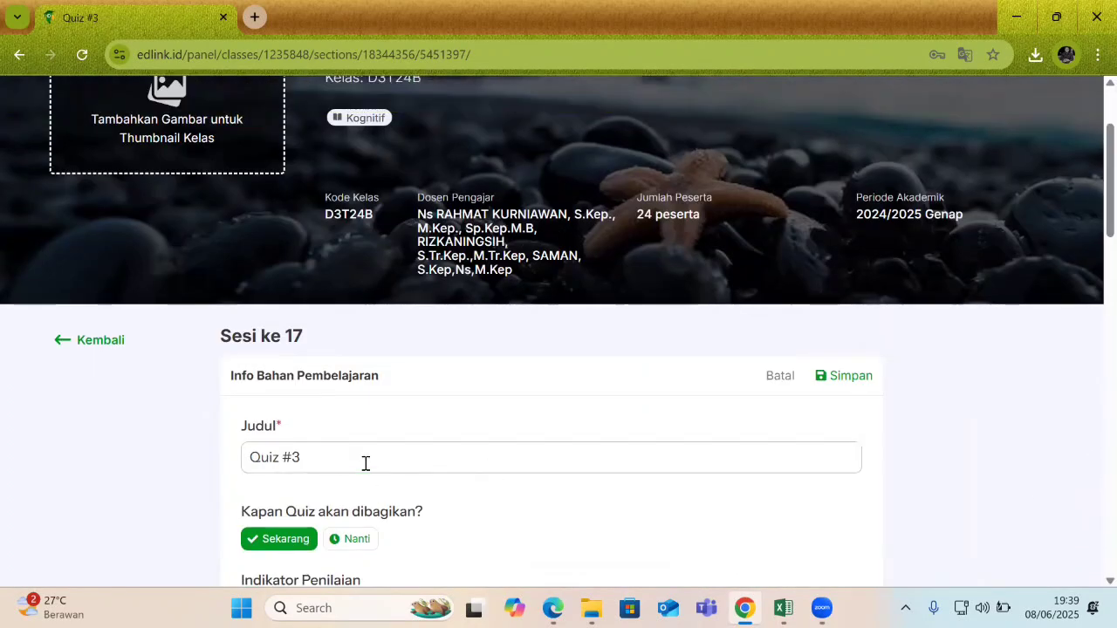
click(365, 463)
key(BackSpace)
key(BackSpace)
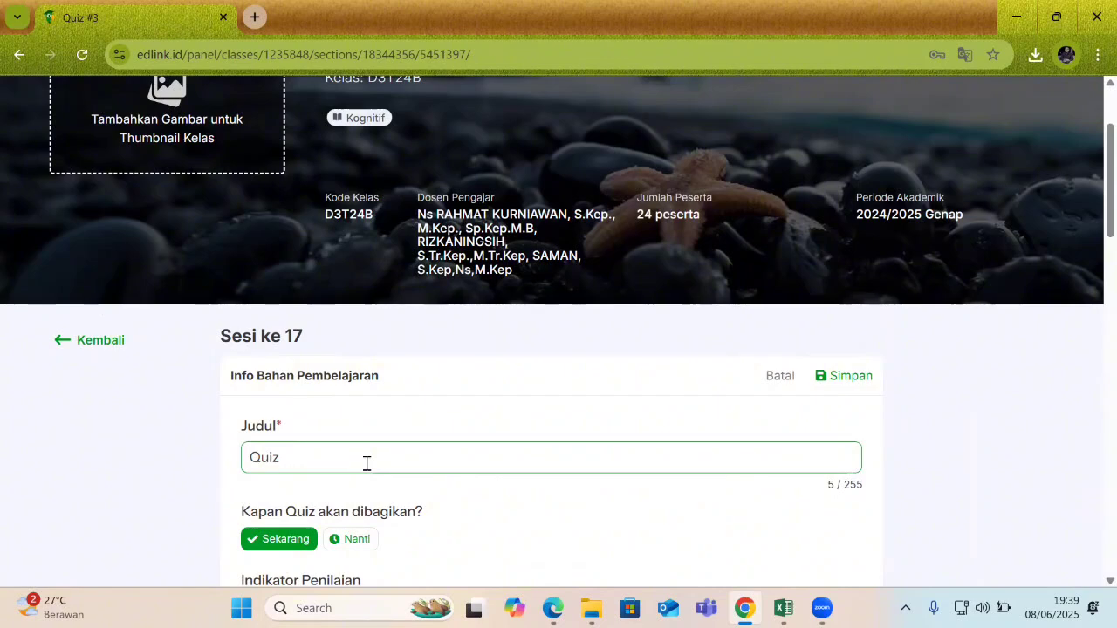
drag(1090, 204, 1090, 267)
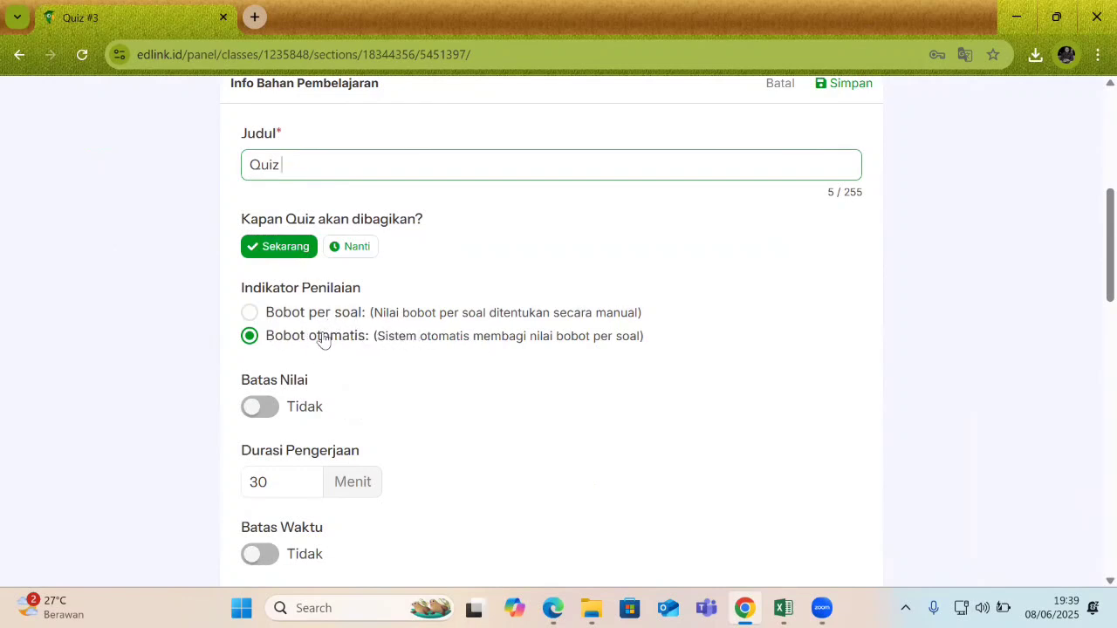
Turn on Batas Nilai and set the minimum passing score to 100.
click(273, 414)
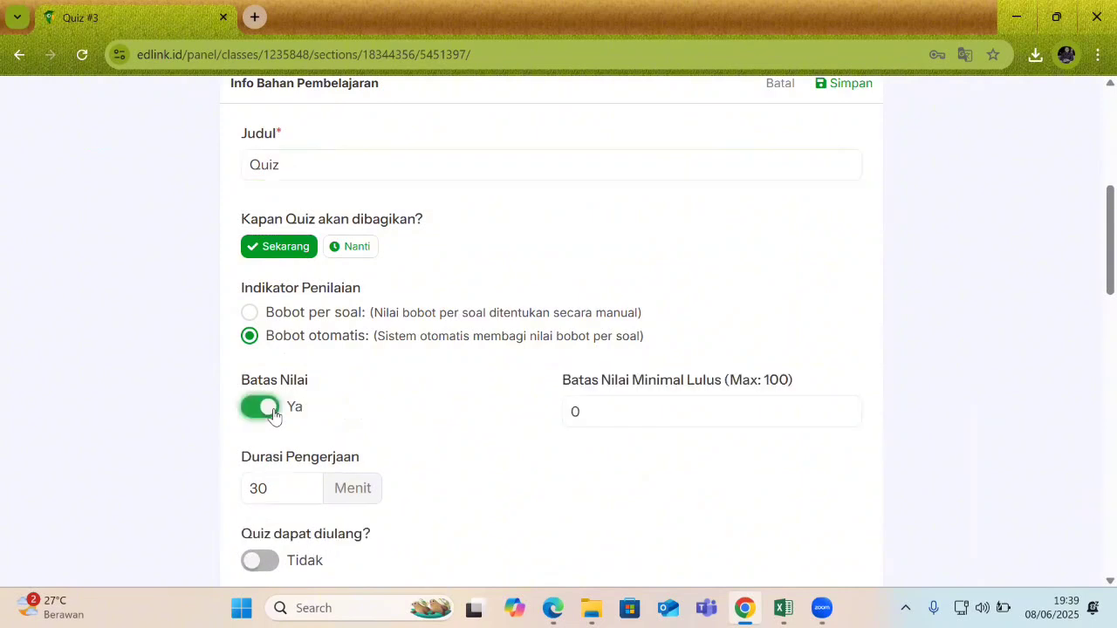
click(595, 421)
text(11)
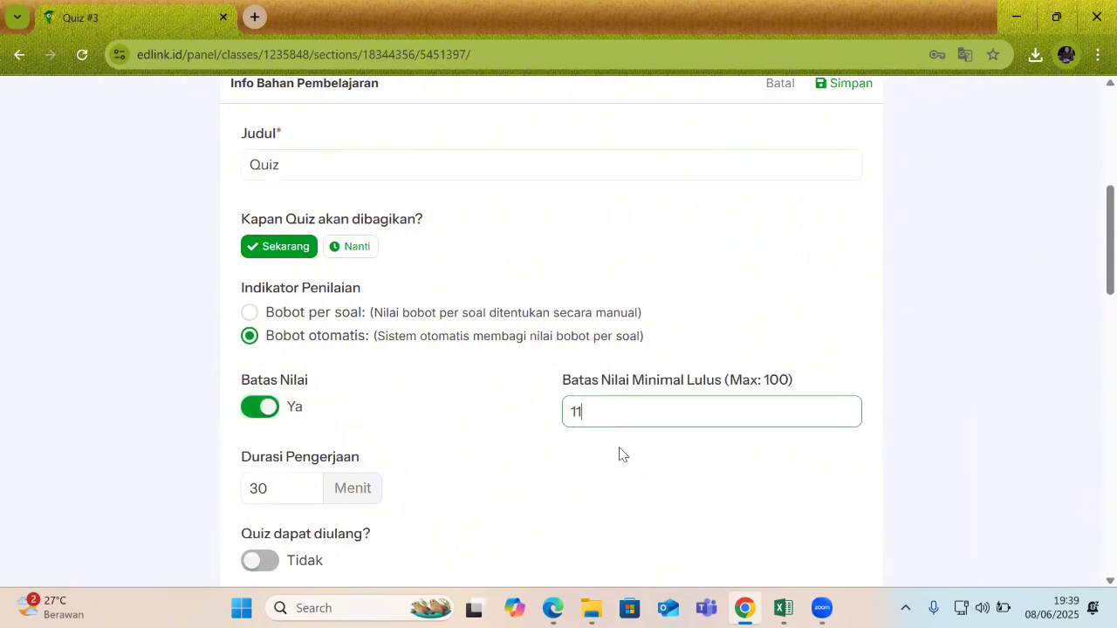
text(00)
scroll(1090, 288, down, 3)
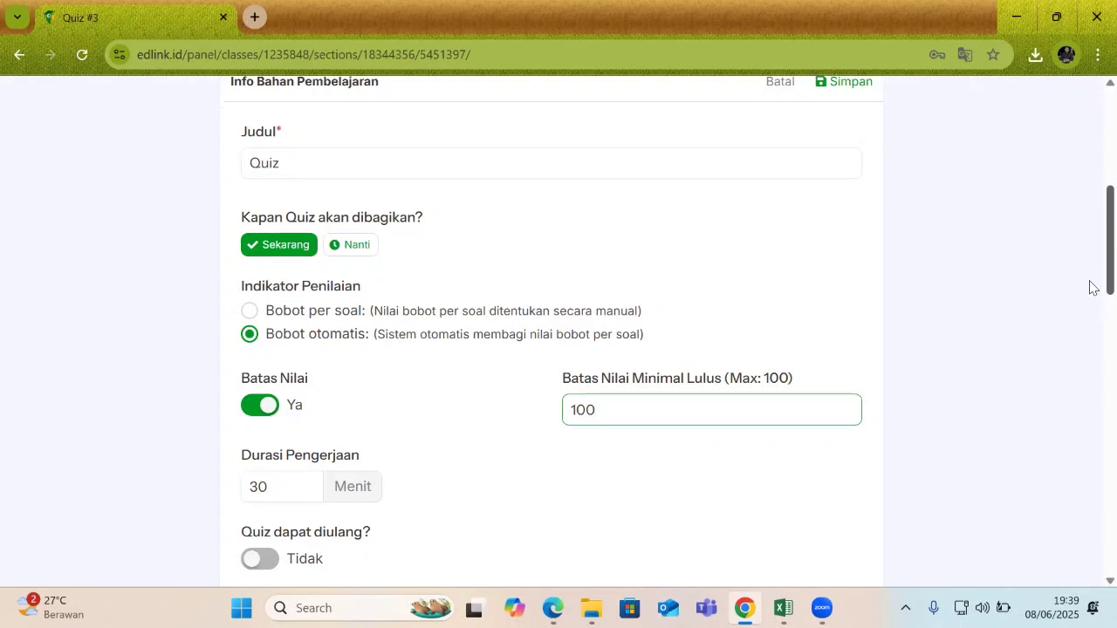
Keep the 30-minute duration with retakes off, and set the deadline to 6/8/2025 22:40.
click(273, 249)
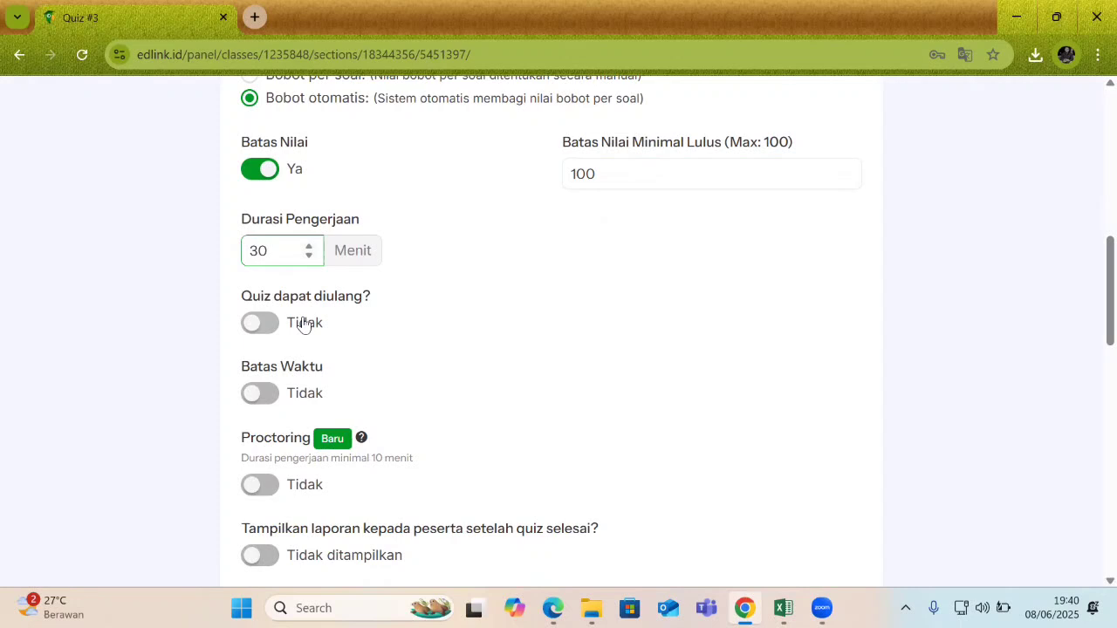
click(269, 324)
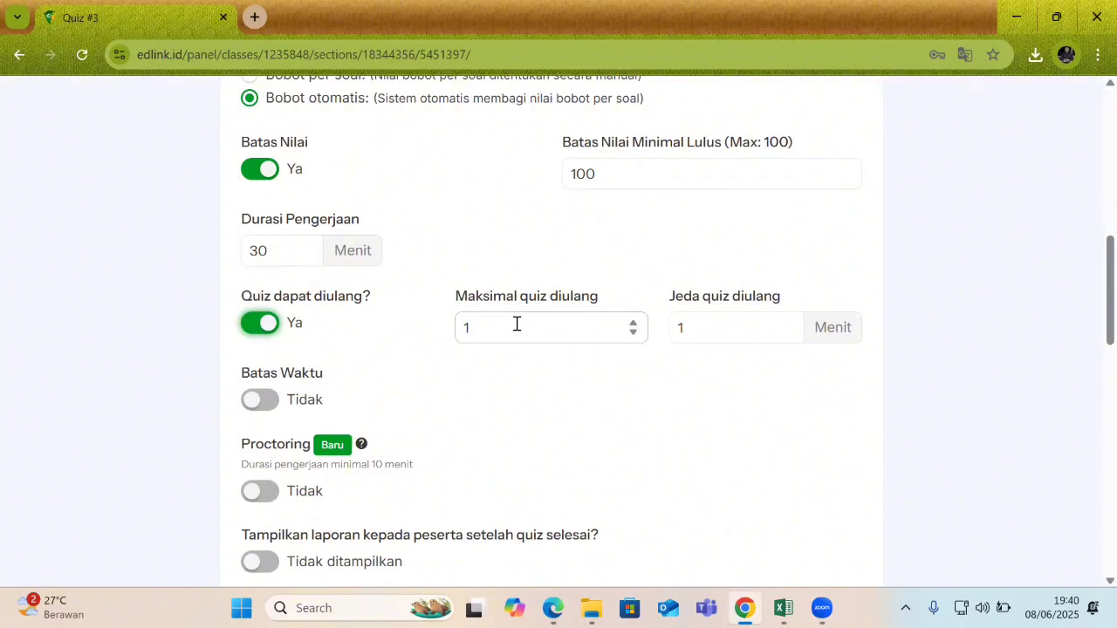
click(266, 324)
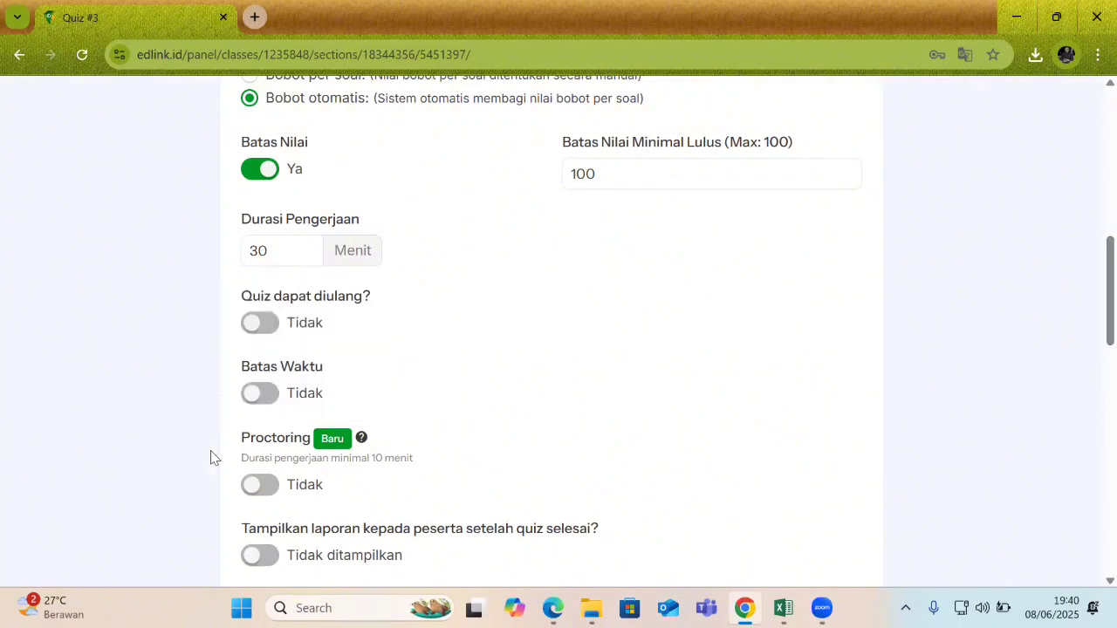
click(264, 394)
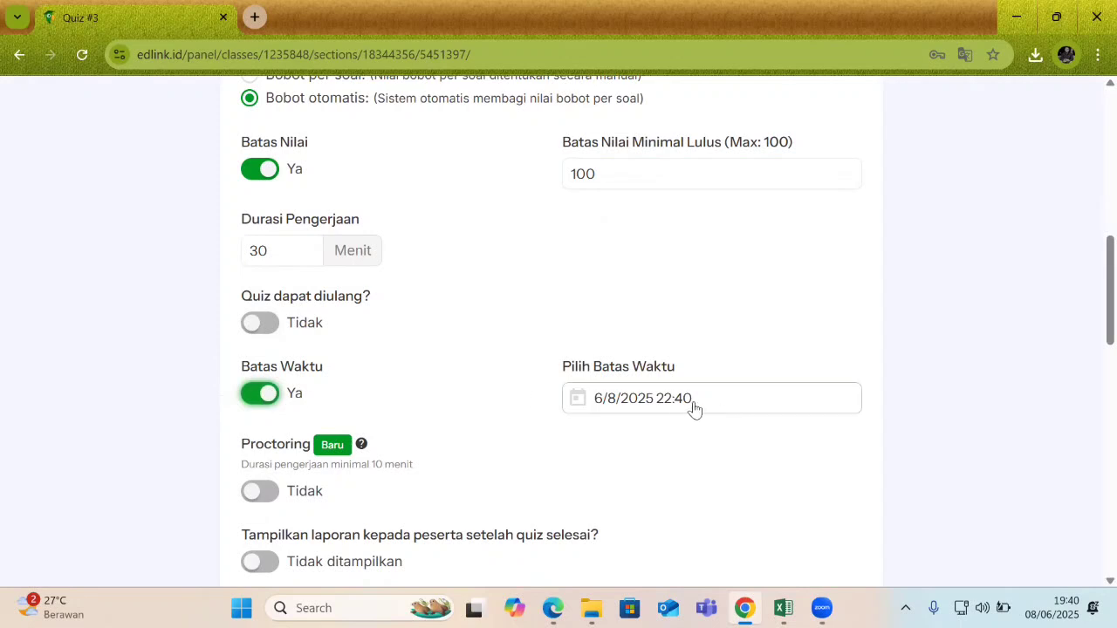
click(634, 401)
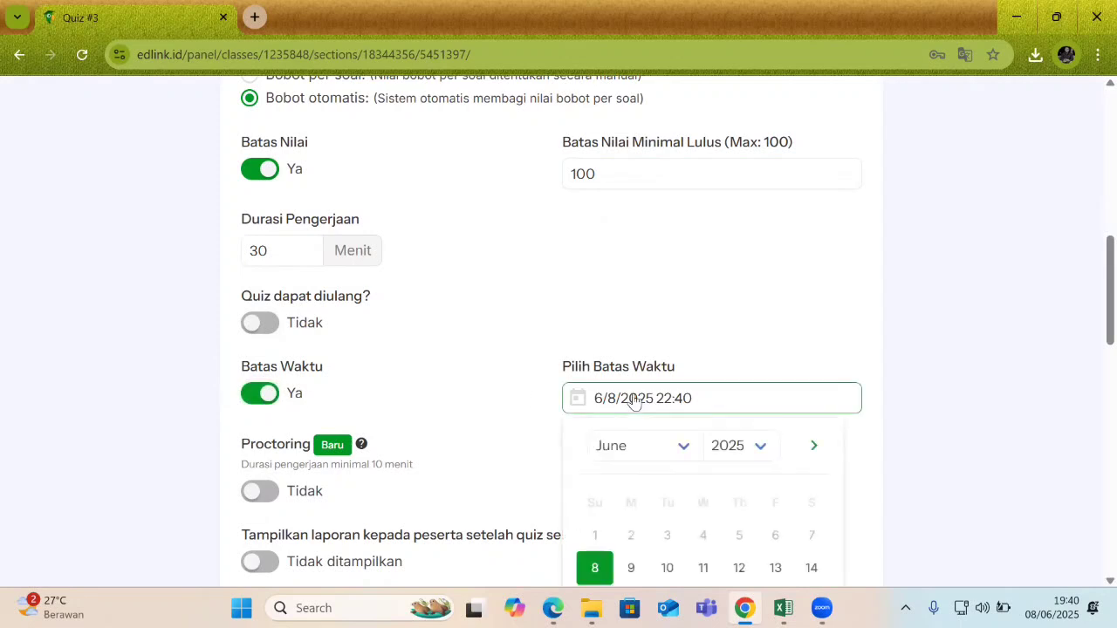
scroll(1094, 314, down, 1)
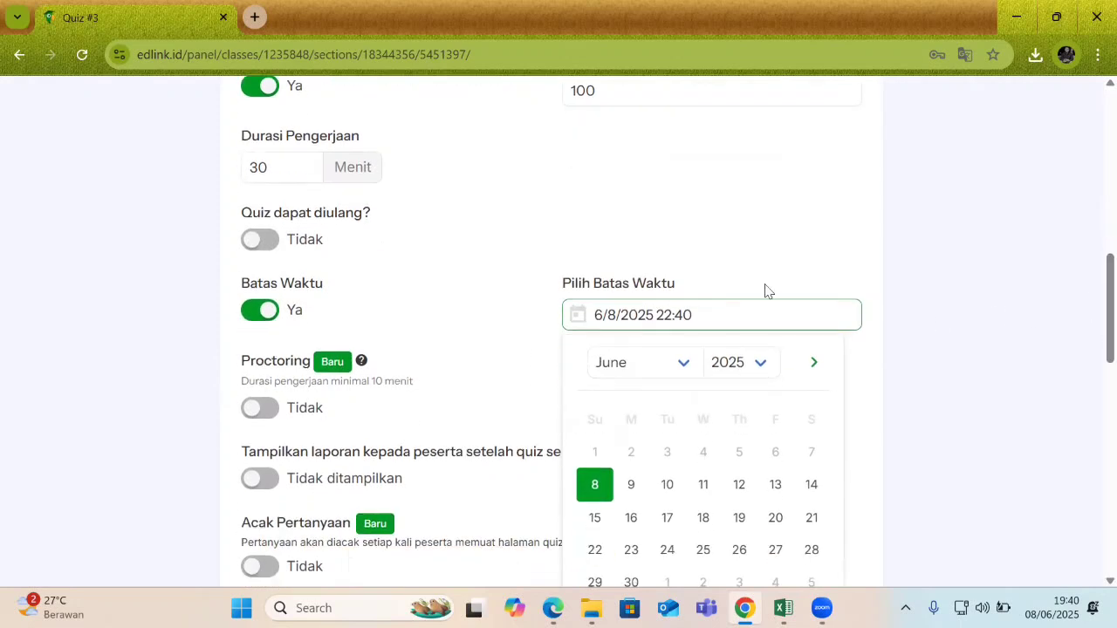
click(746, 269)
Set Tampilkan laporan to Ditampilkan and turn on Acak Pertanyaan.
scroll(1091, 323, down, 1)
scroll(1094, 336, down, 1)
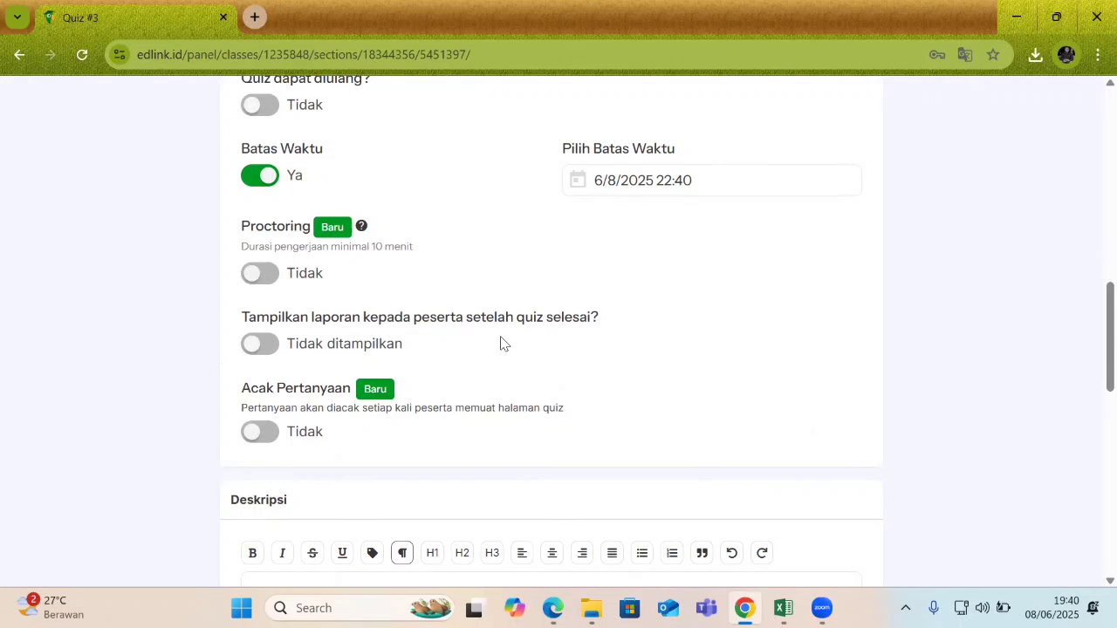
click(278, 354)
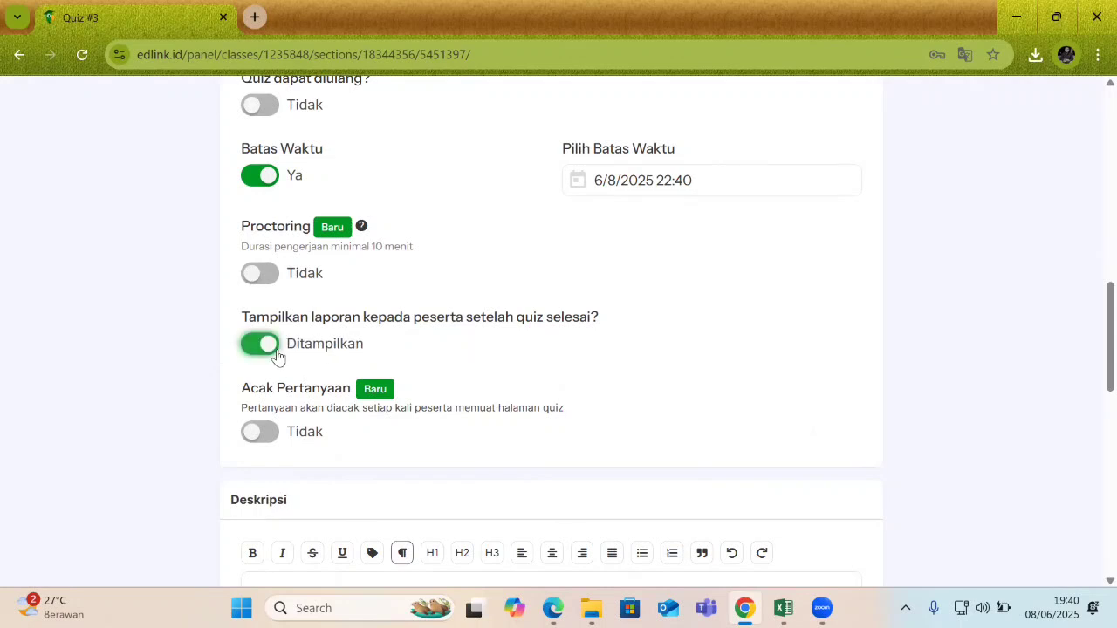
scroll(1093, 338, down, 1)
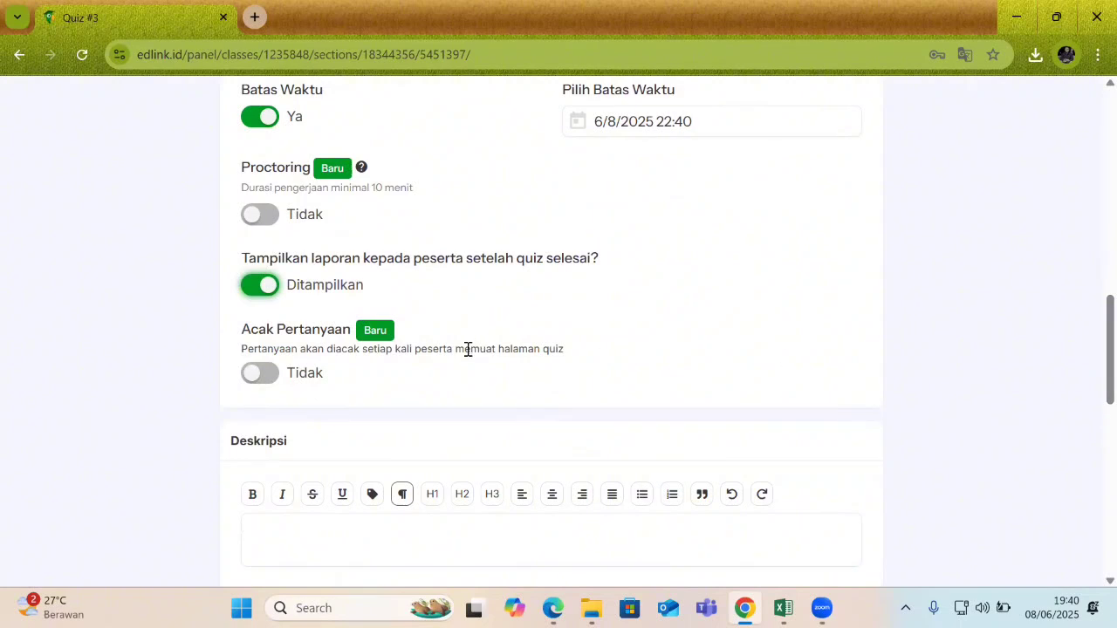
click(257, 375)
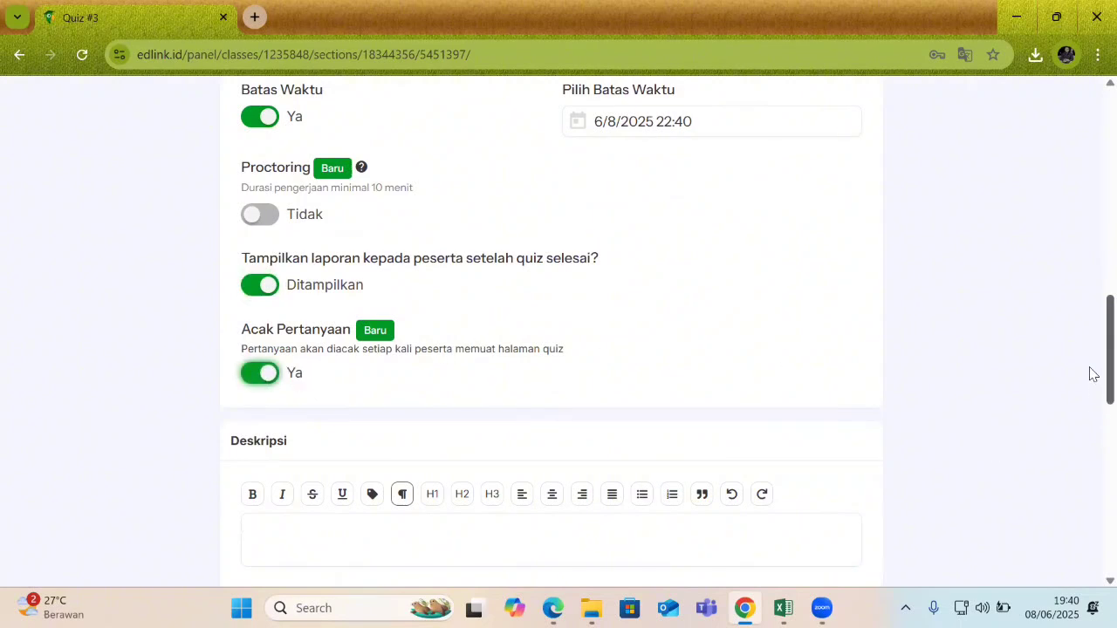
Enter 'silahkan mengerjakan kuis ini' in the Deskripsi editor.
scroll(1090, 362, up, 1)
scroll(1090, 366, down, 3)
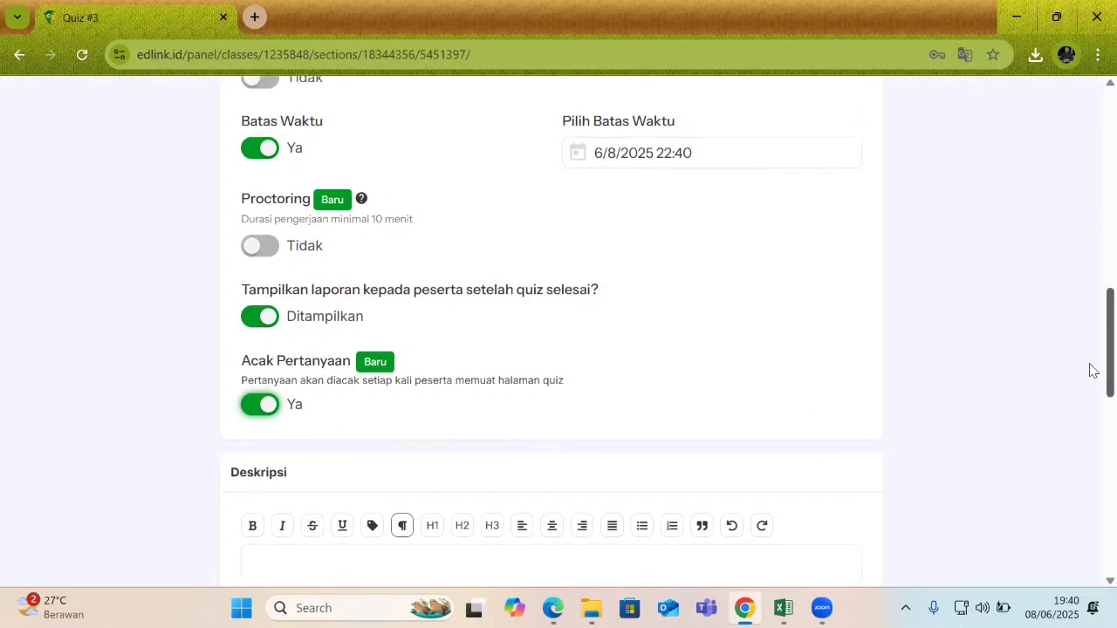
click(715, 438)
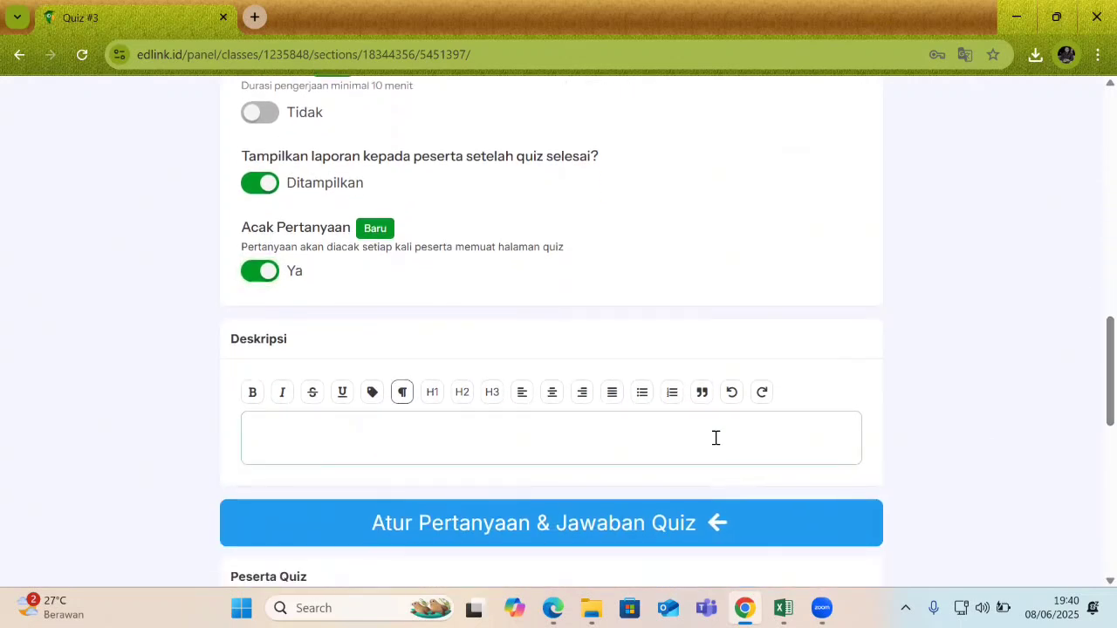
text(silahkan men)
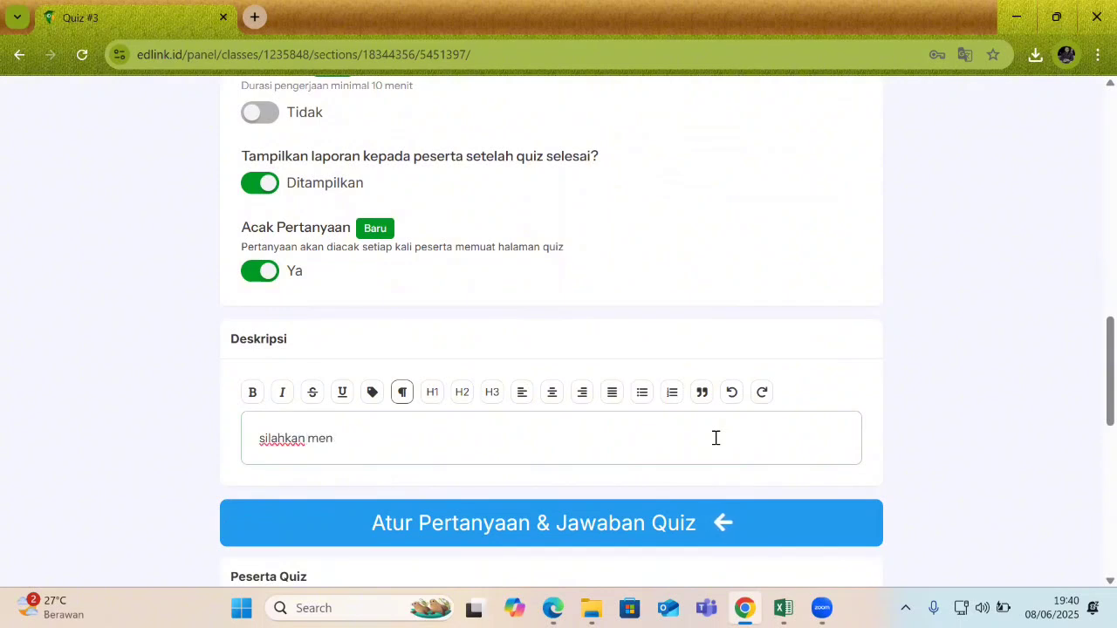
text(gerjakan)
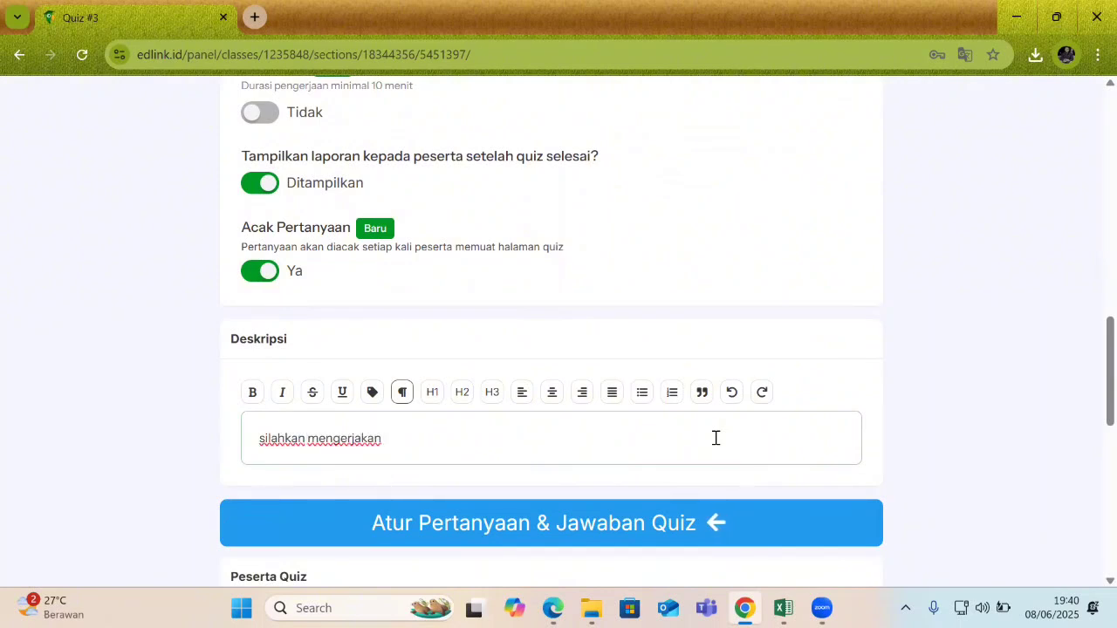
text( kuis ini)
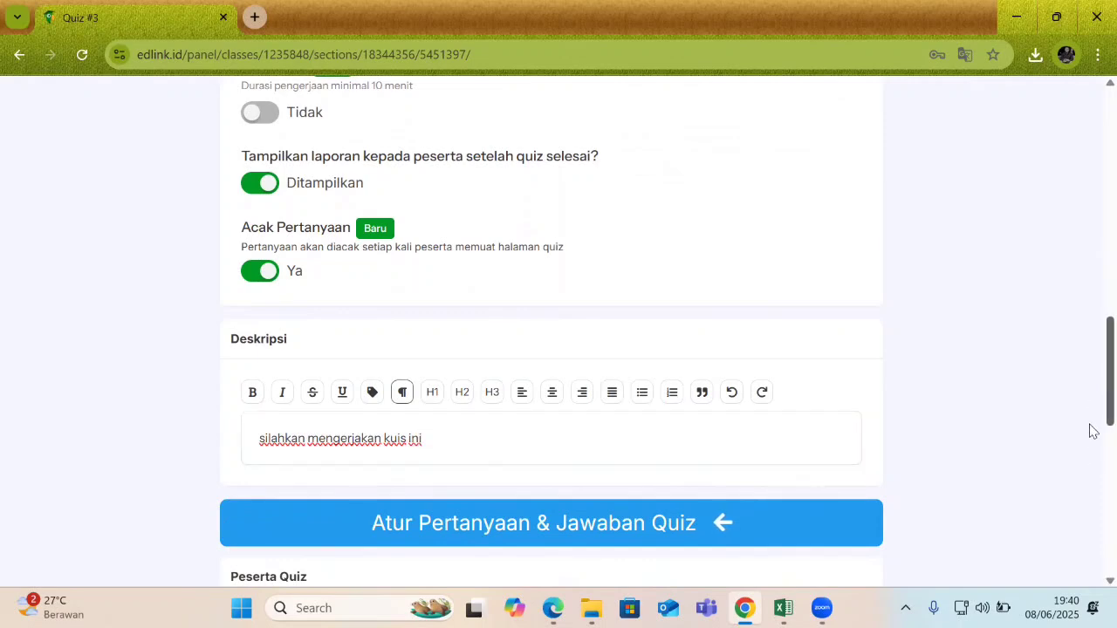
scroll(1090, 409, up, 5)
scroll(1091, 336, down, 5)
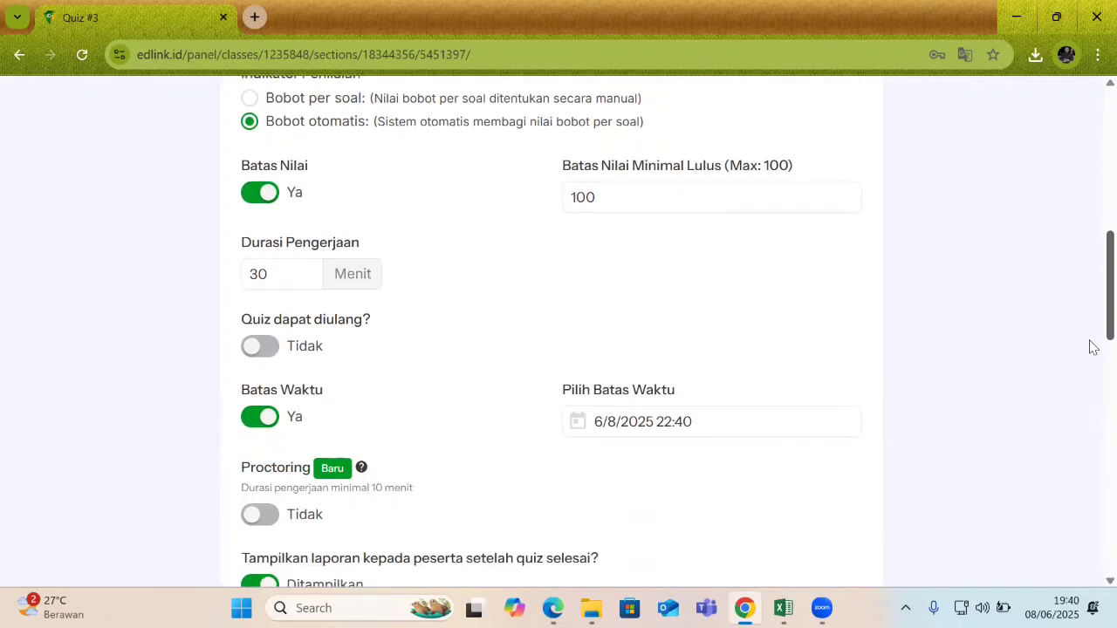
scroll(1090, 436, down, 3)
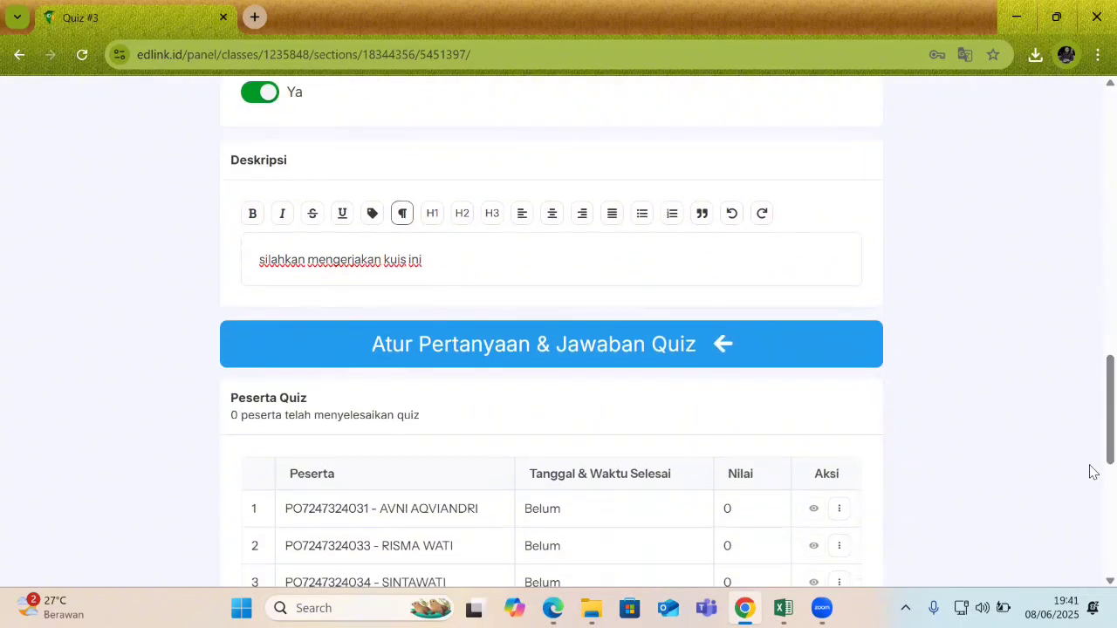
Open the Atur Pertanyaan & Jawaban Quiz editor to the blank Pertanyaan no. 1.
click(577, 348)
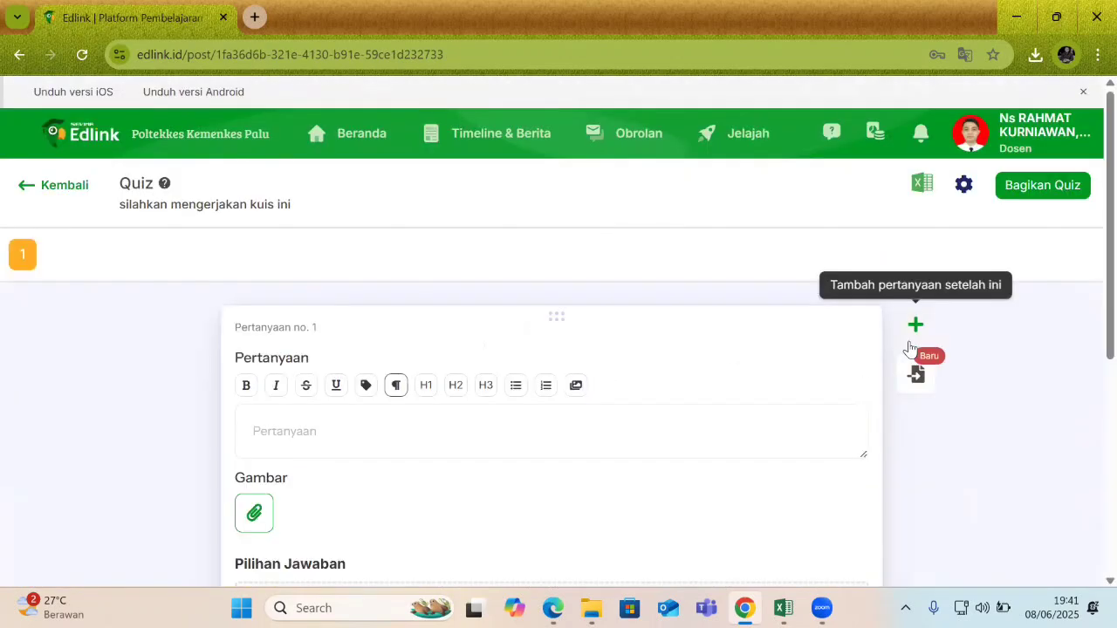
scroll(1093, 267, down, 1)
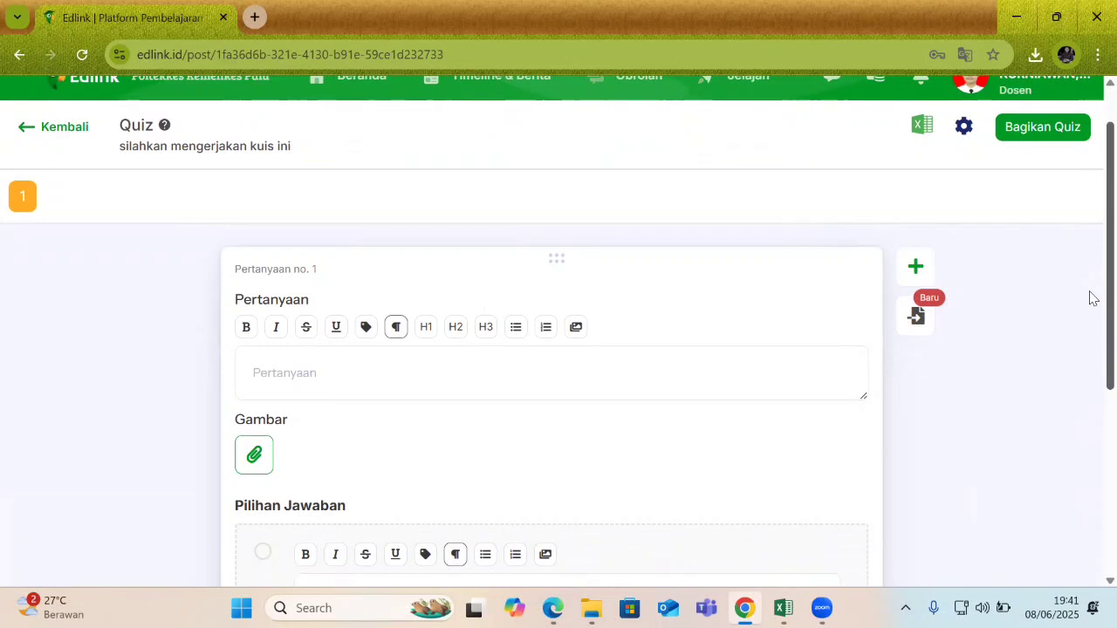
scroll(1092, 282, down, 1)
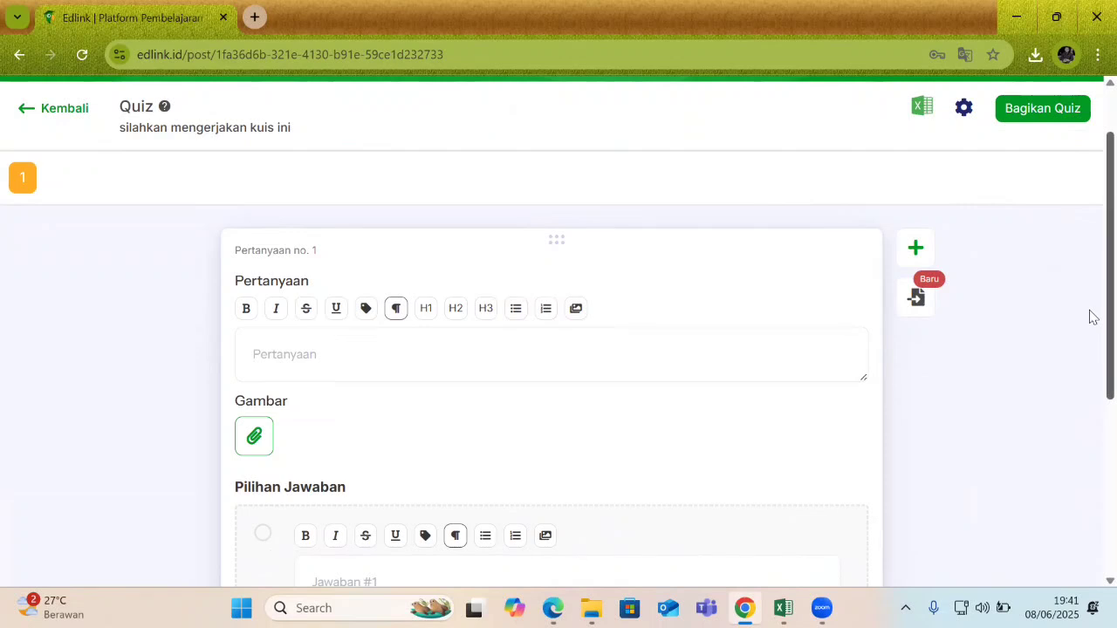
scroll(1090, 354, down, 1)
Enter 'keperawatan' as the text of question 1.
click(336, 280)
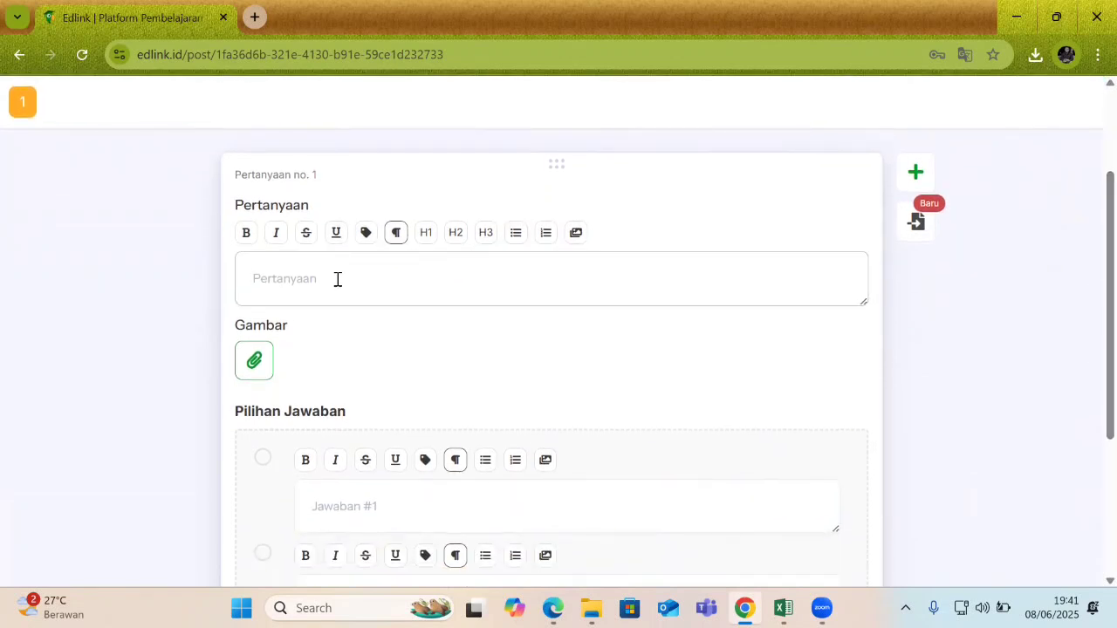
text(keperawatan)
click(1090, 329)
scroll(1089, 375, down, 2)
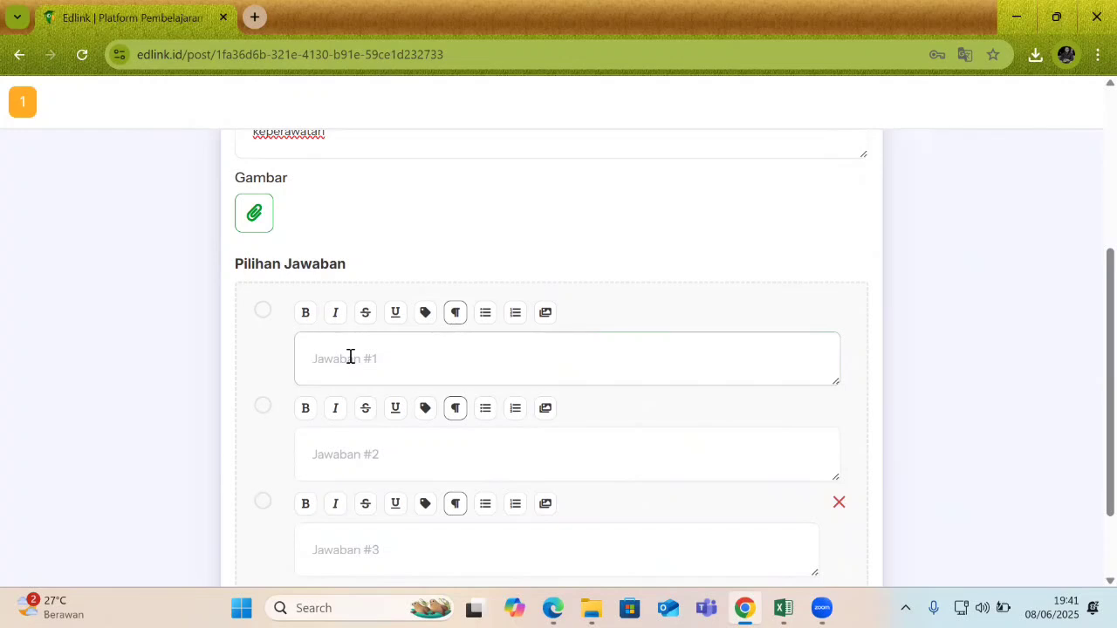
Fill in answer choices a, b, c and an added fourth choice d.
text(a)
click(351, 464)
text(b)
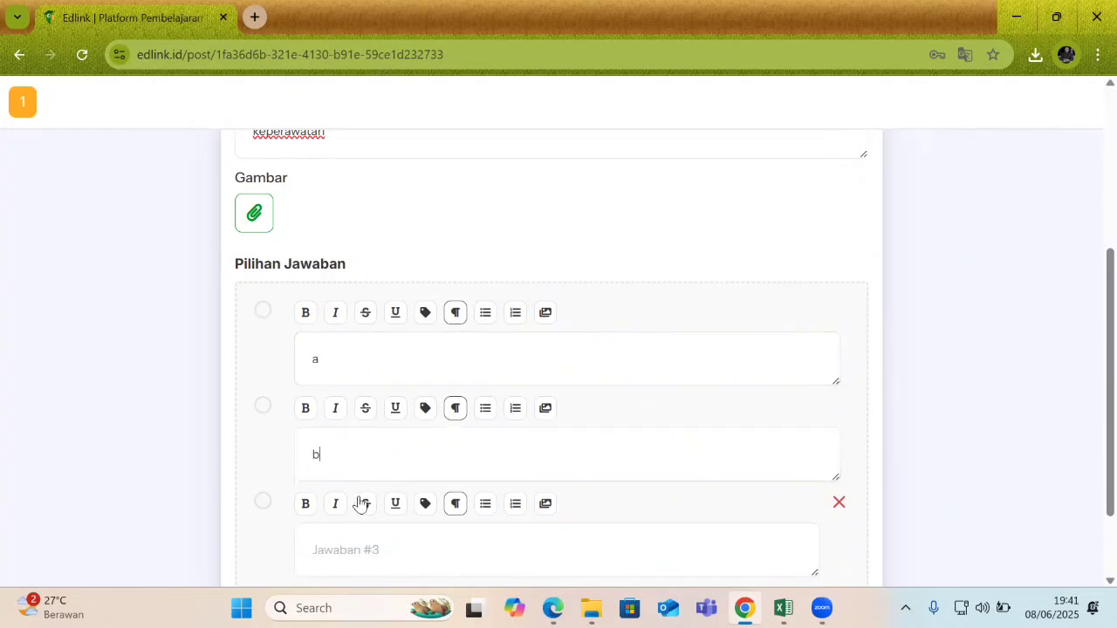
scroll(1089, 468, down, 1)
click(490, 477)
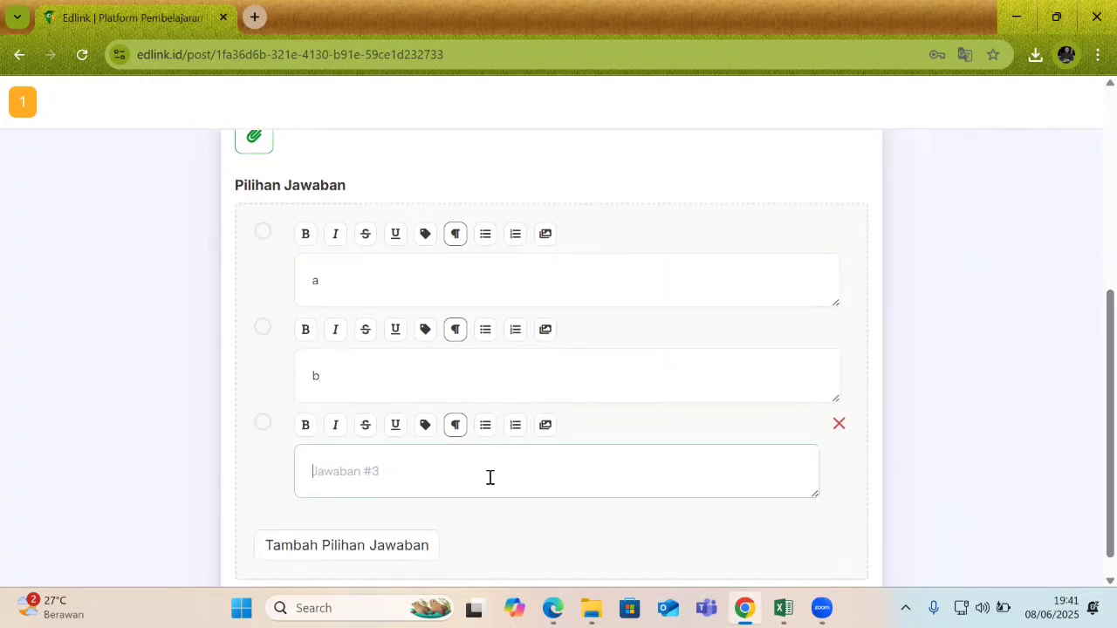
text(c)
click(1034, 457)
scroll(1090, 449, down, 1)
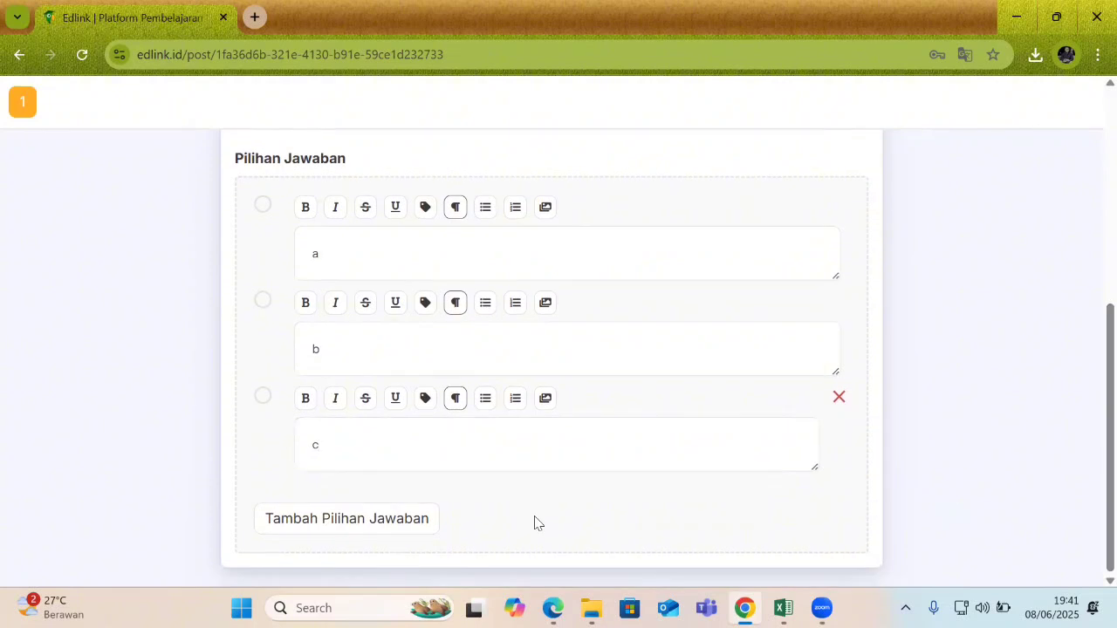
click(327, 523)
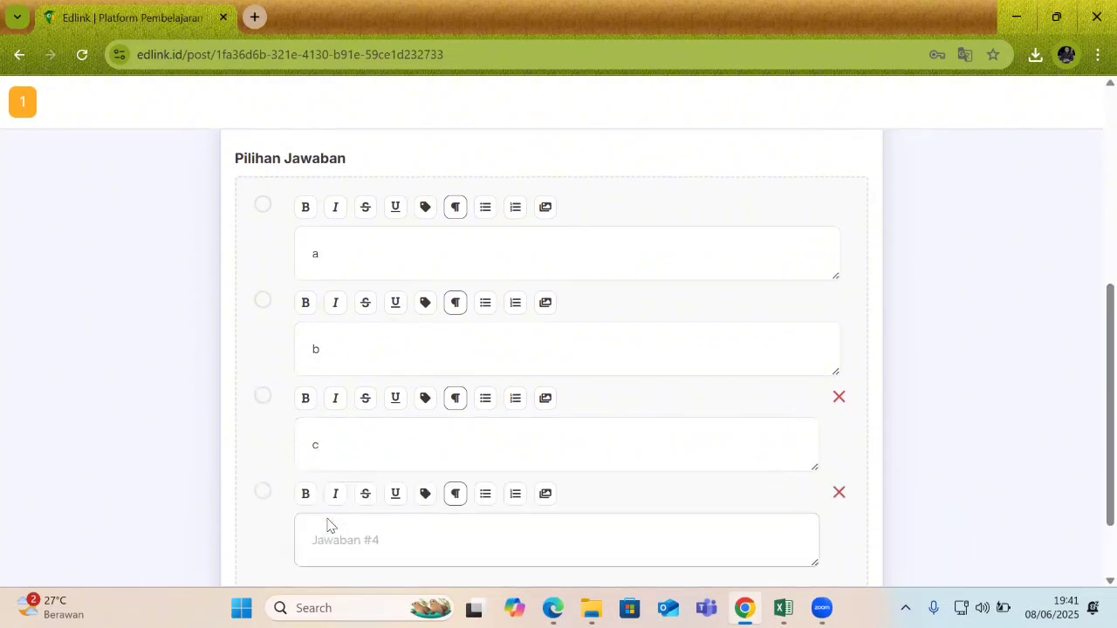
click(381, 548)
text(d)
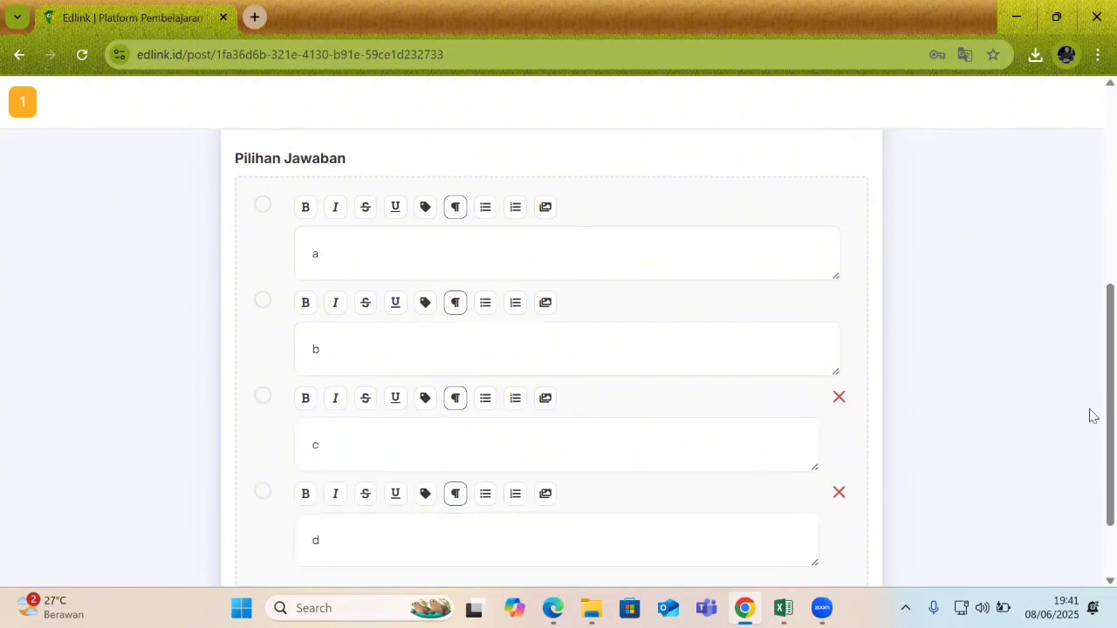
Mark answer a as the correct choice for question 1.
scroll(1089, 411, down, 1)
scroll(1090, 456, up, 2)
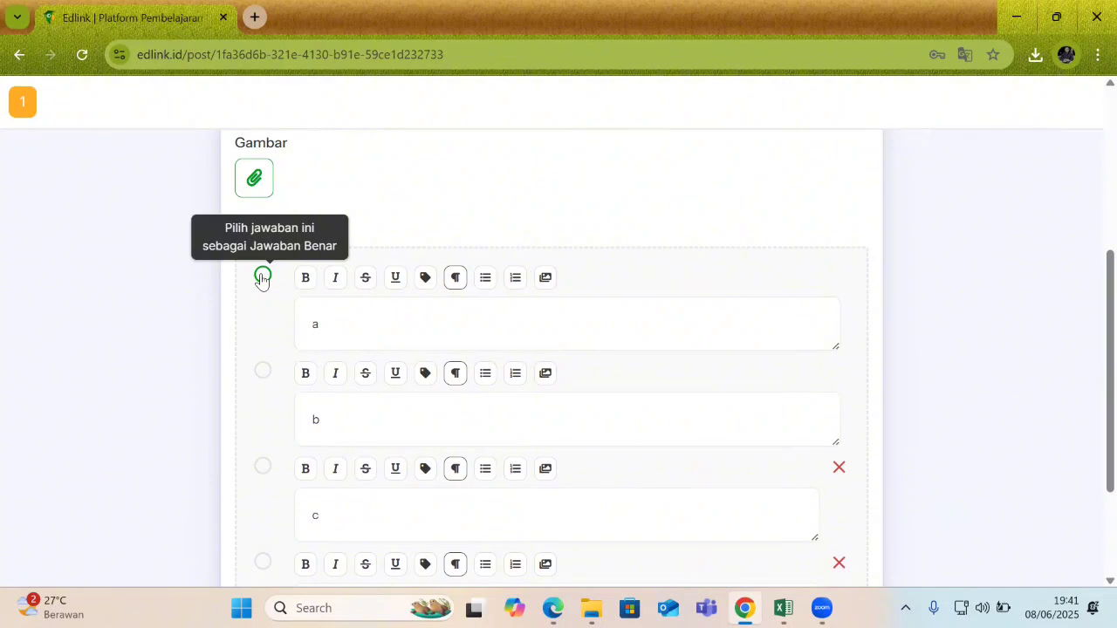
click(262, 277)
scroll(1089, 364, down, 2)
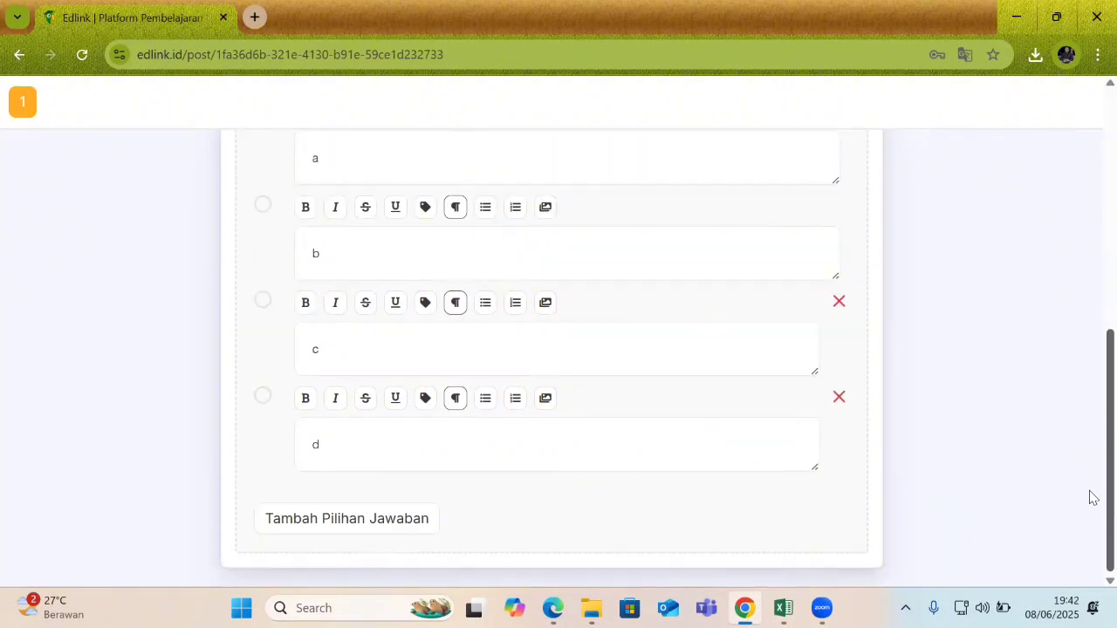
scroll(1089, 392, up, 5)
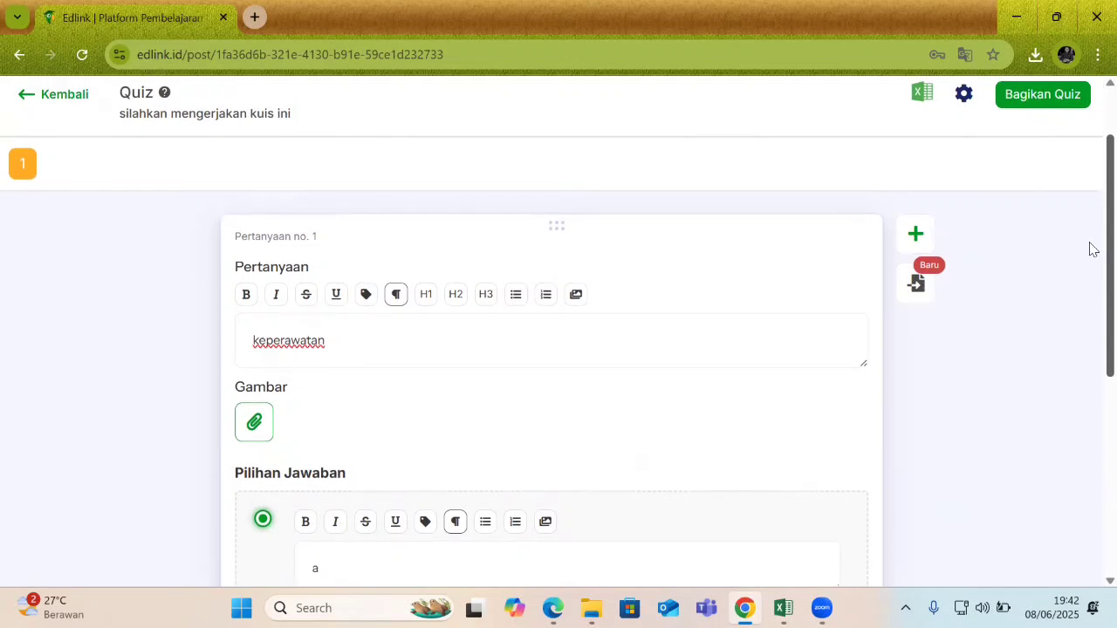
scroll(1089, 381, down, 2)
scroll(1089, 436, down, 3)
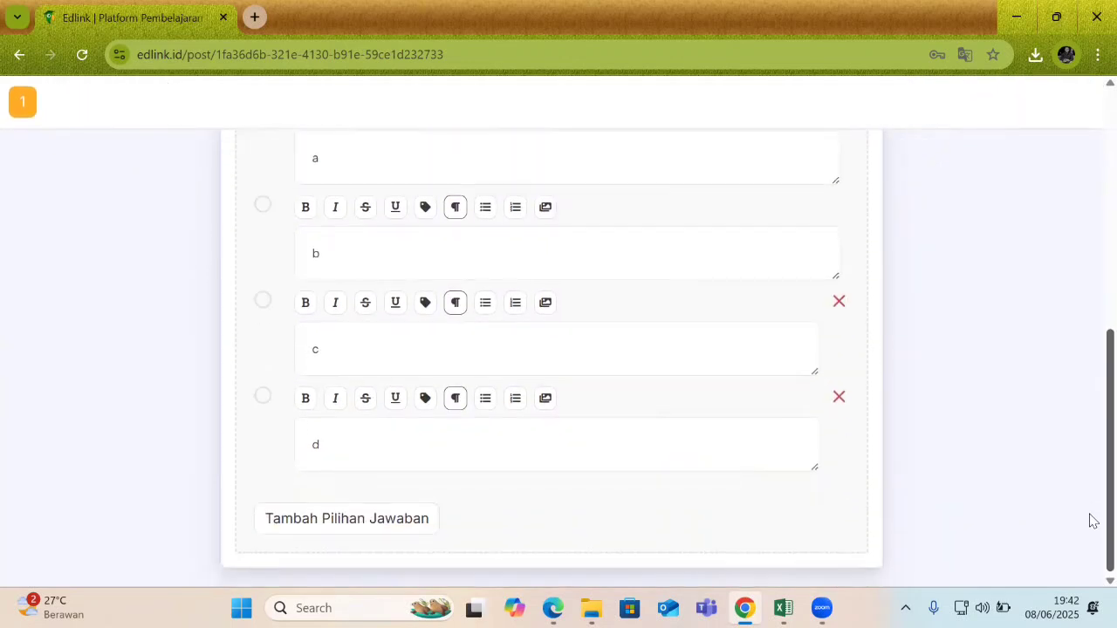
scroll(1090, 406, up, 4)
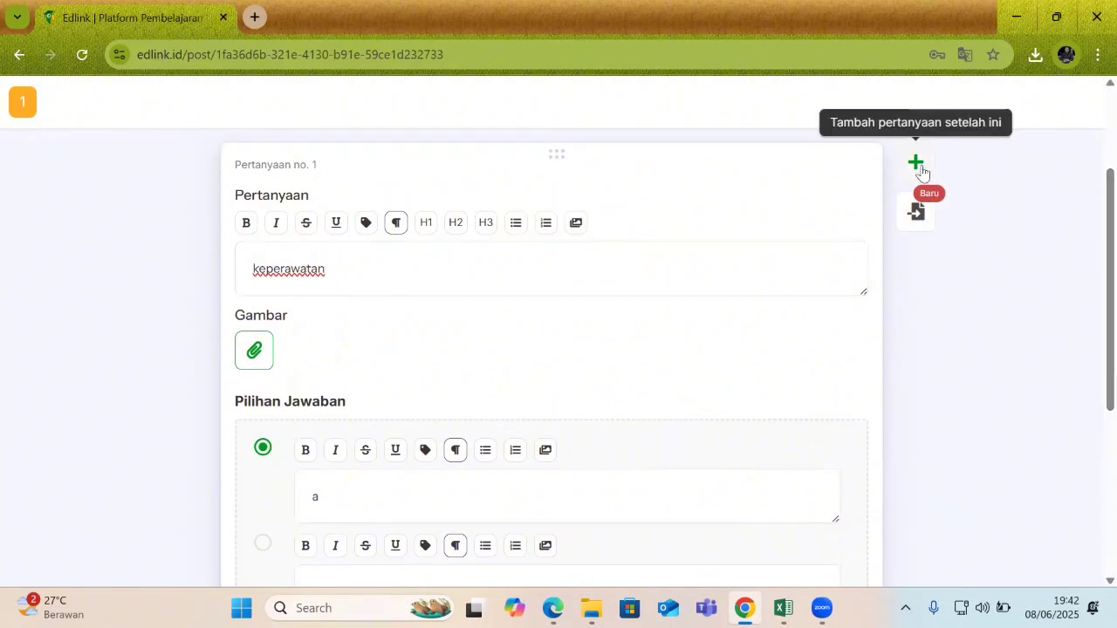
click(916, 164)
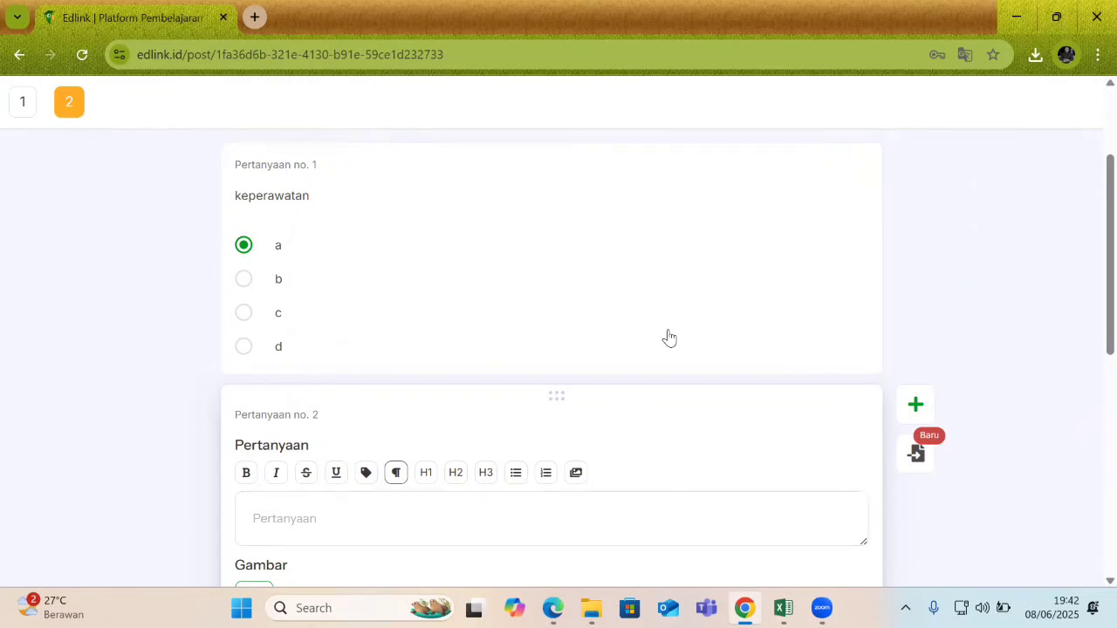
scroll(1092, 493, down, 4)
scroll(1092, 493, down, 3)
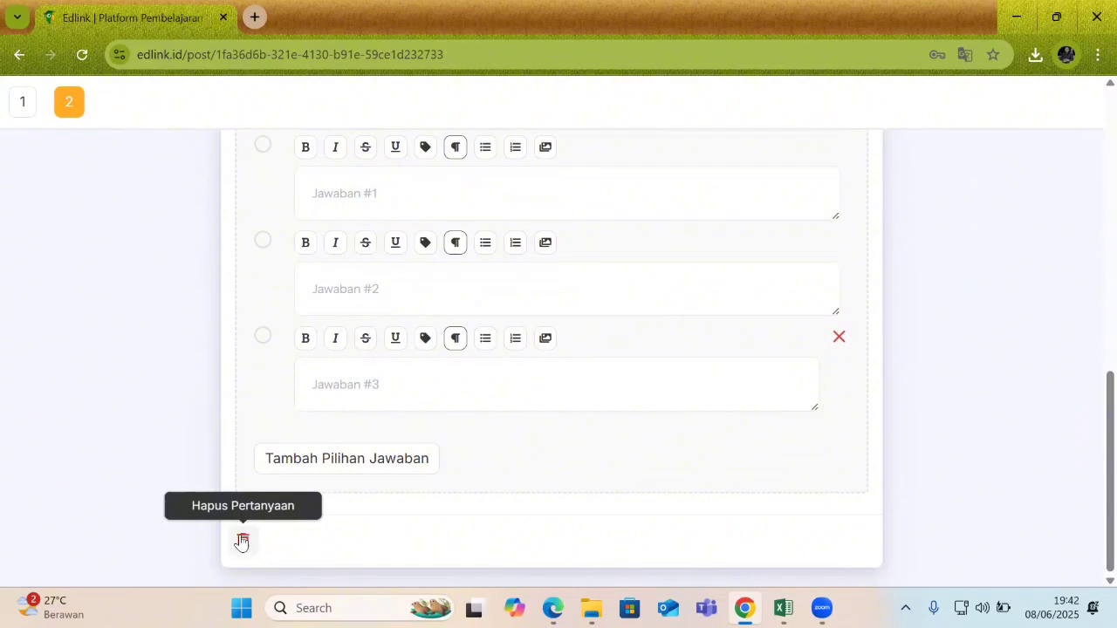
click(243, 544)
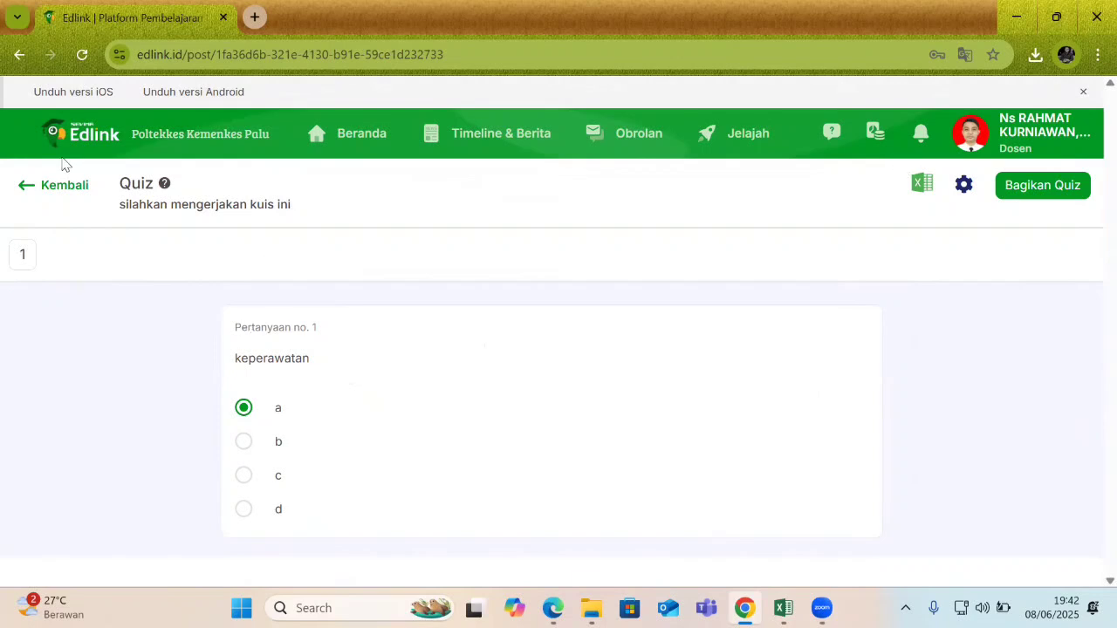
click(24, 254)
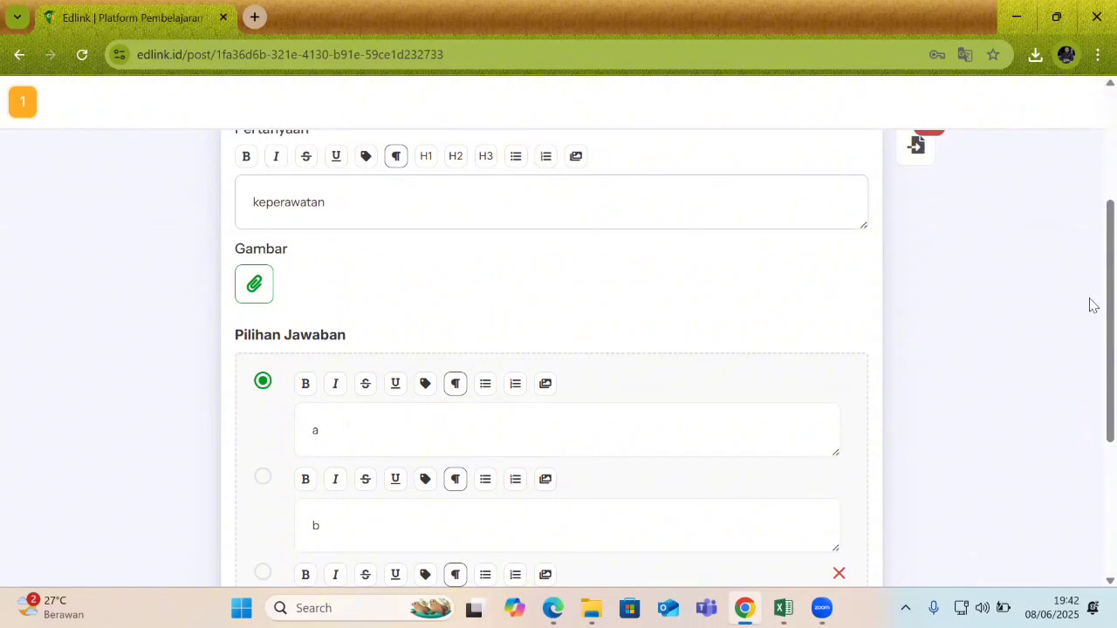
scroll(1089, 307, up, 2)
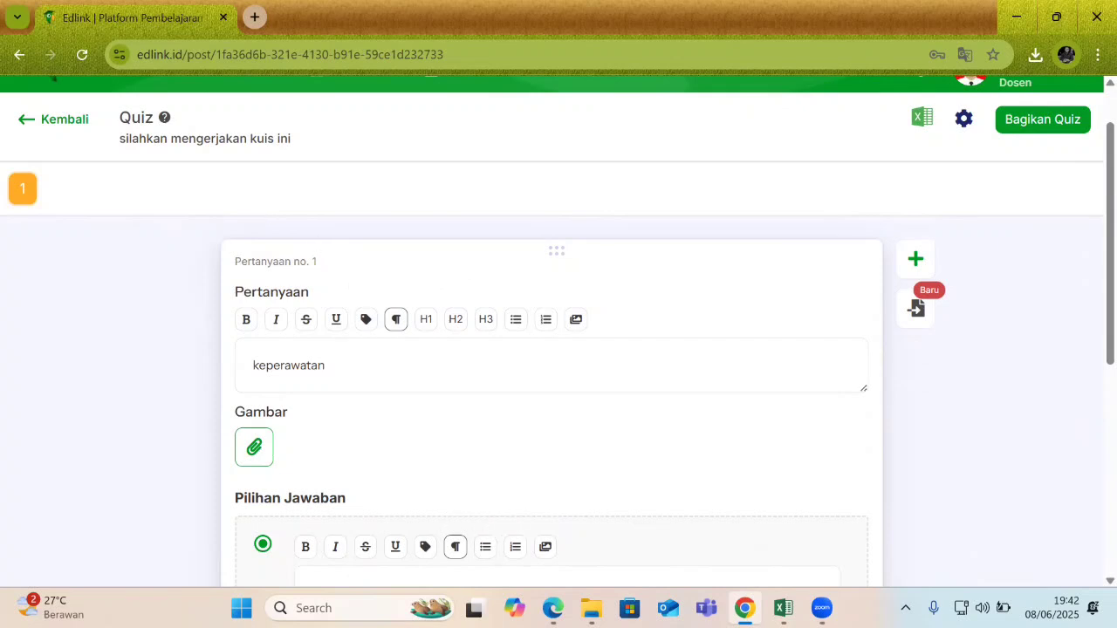
Bring up the Excel workbook and check its Question and Correct Answer headers.
key(super)
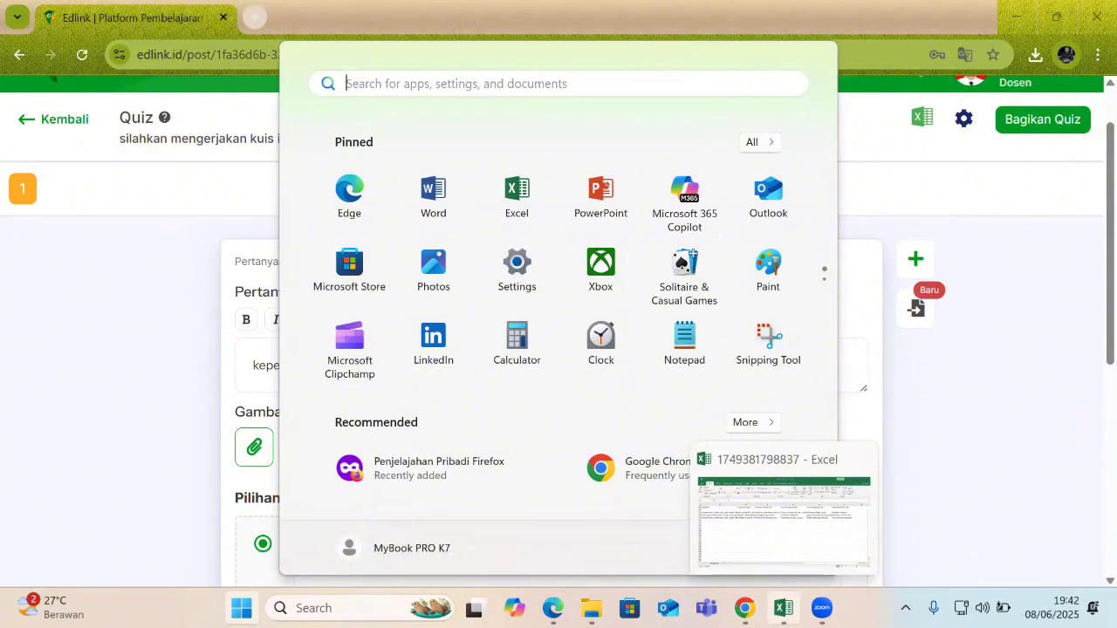
click(782, 608)
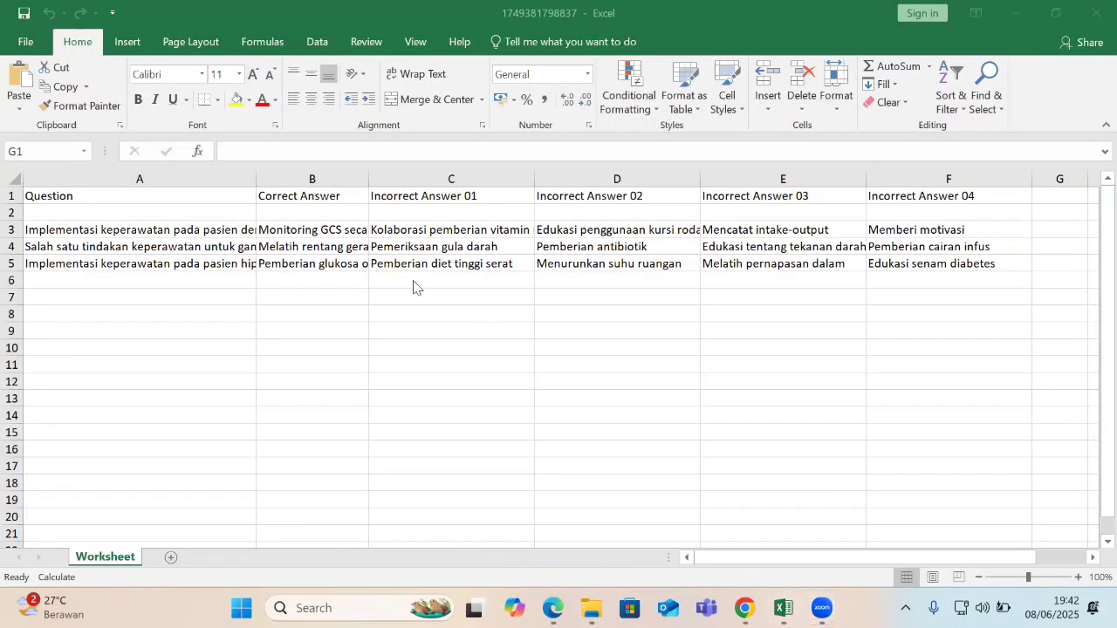
click(59, 197)
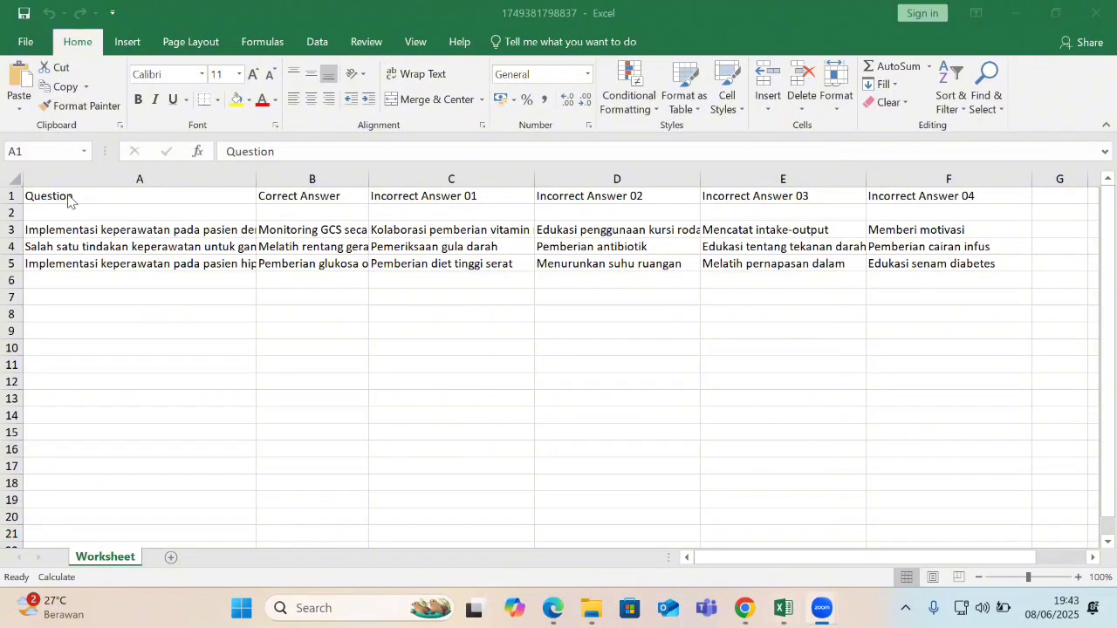
click(69, 199)
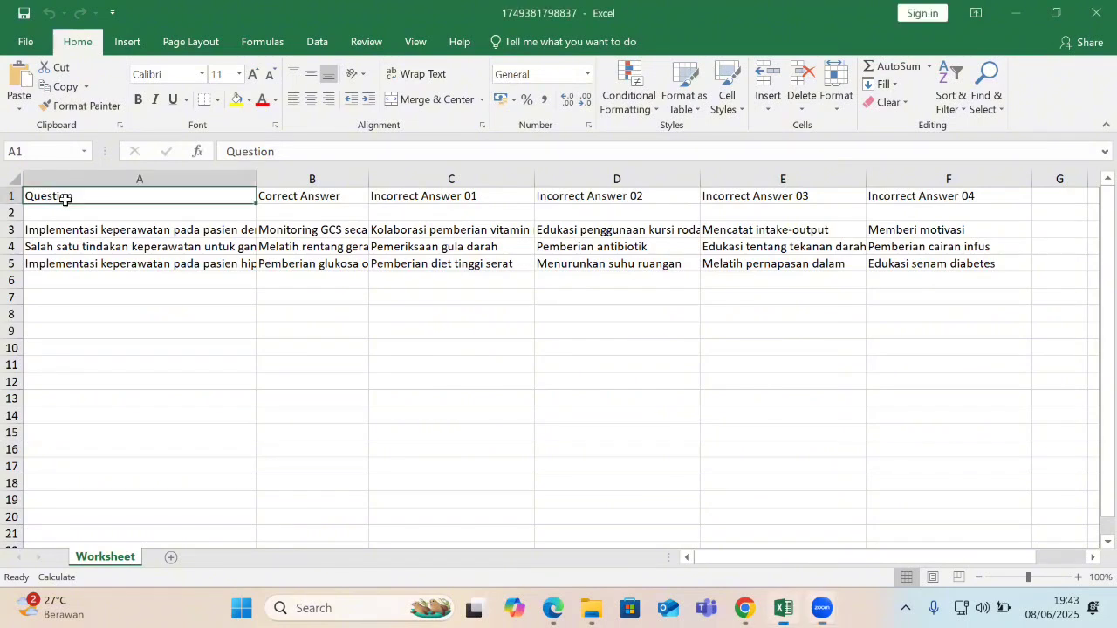
click(310, 199)
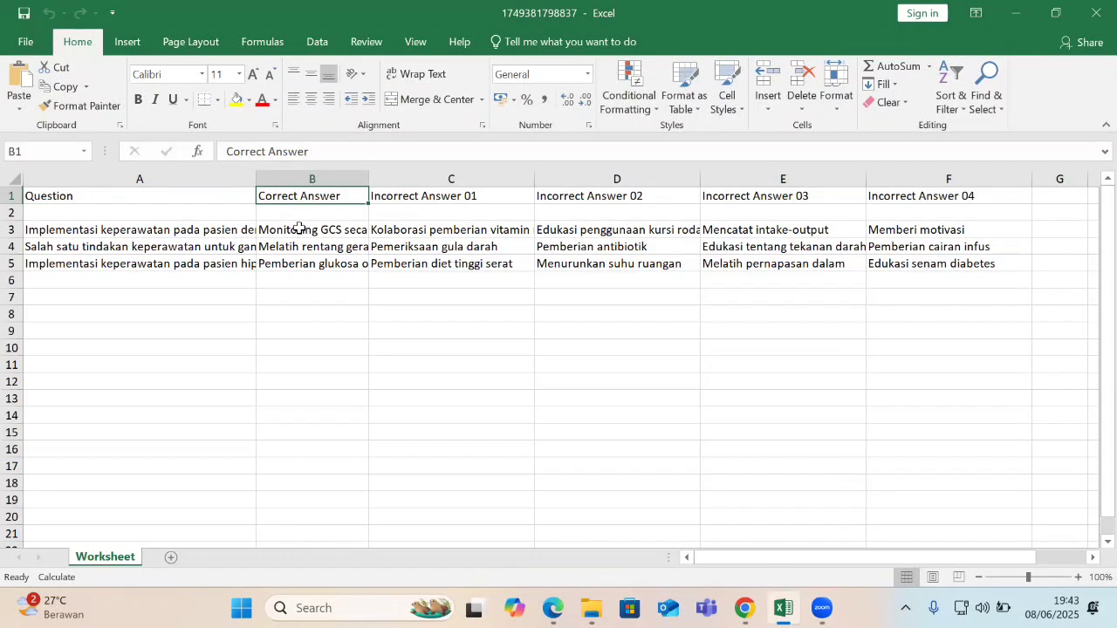
click(299, 228)
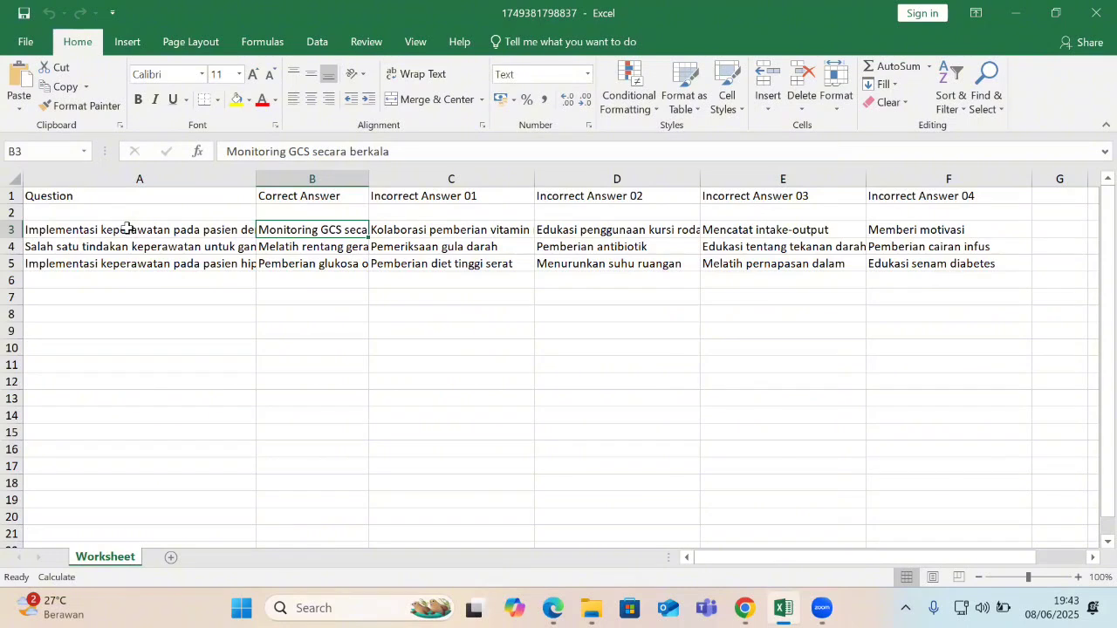
Step through the question rows and their answer cells from A3 onward.
click(76, 232)
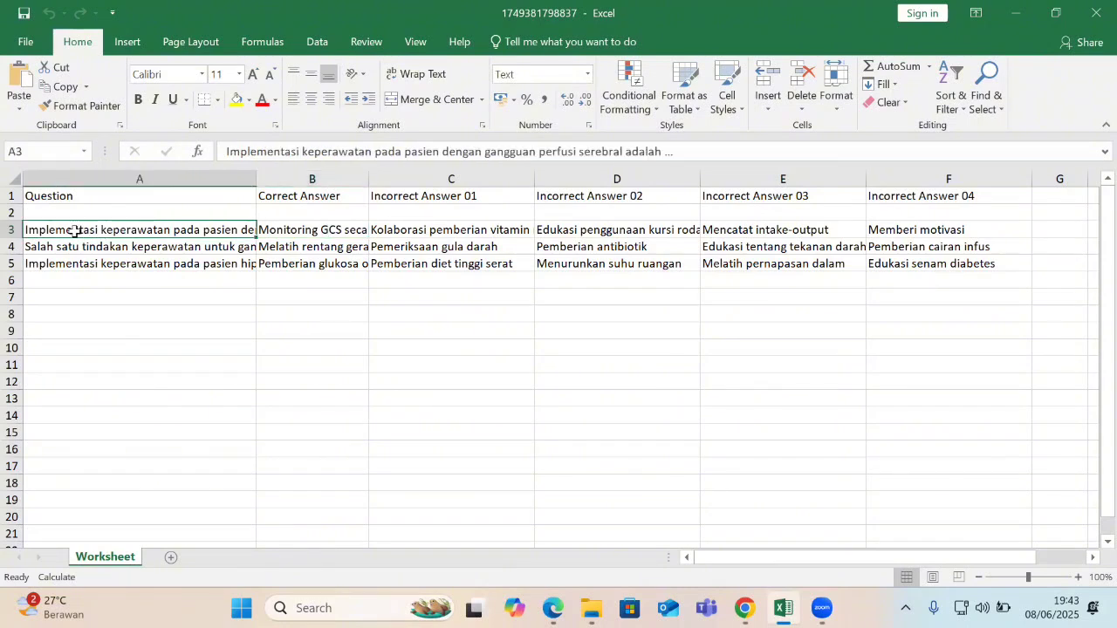
key(Right)
key(Right)
key(Right)
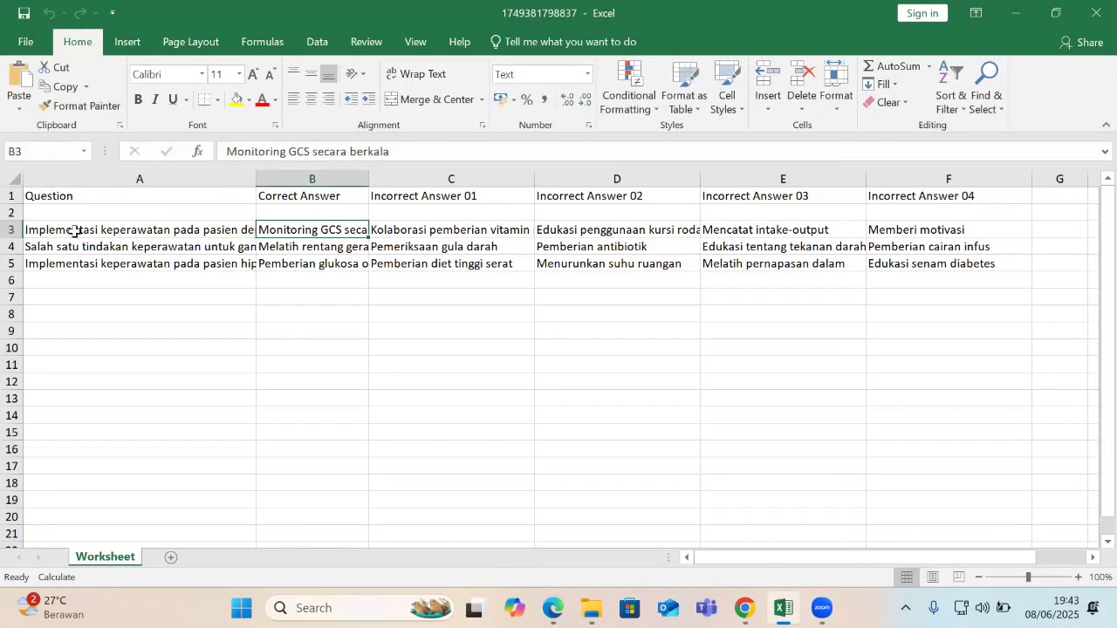
key(Right)
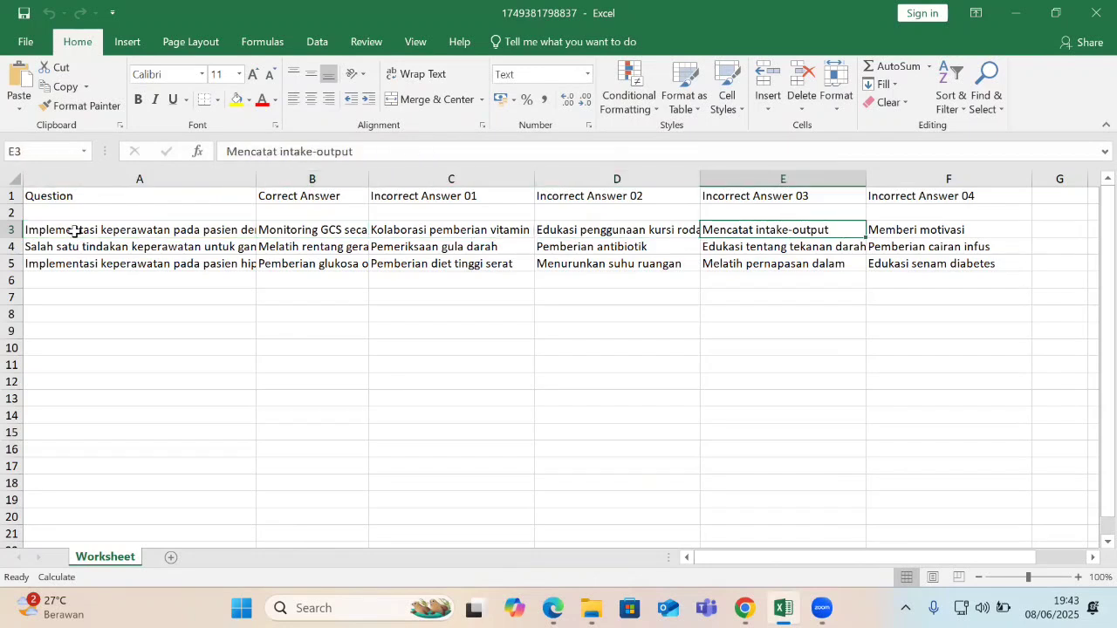
key(Left)
key(Left)
key(Left)
key(Left)
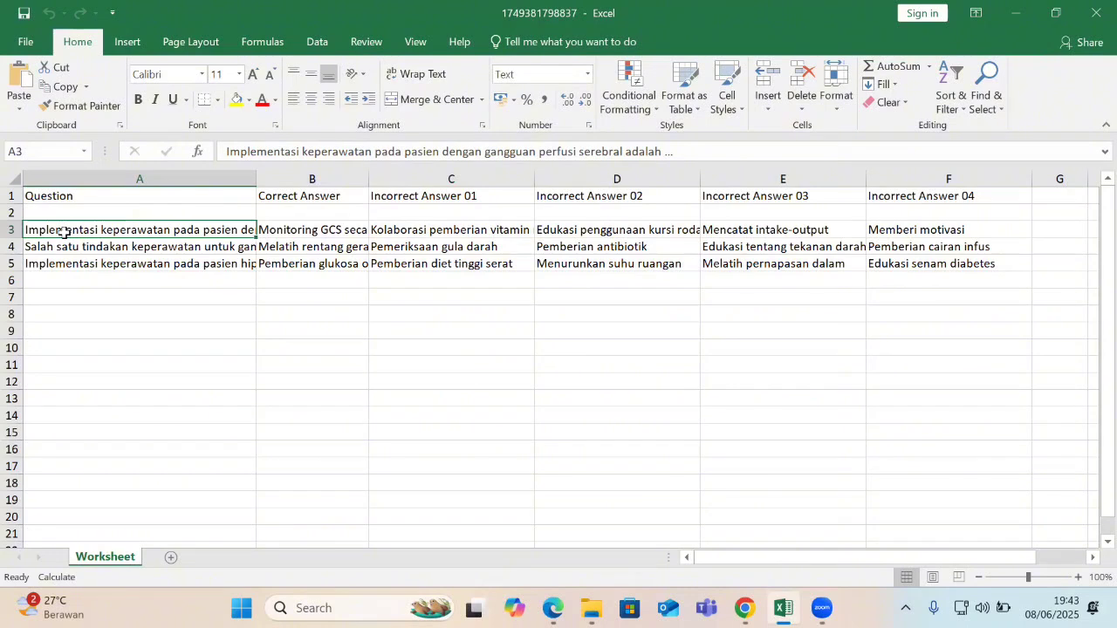
key(Down)
key(Down)
key(Down)
key(Down)
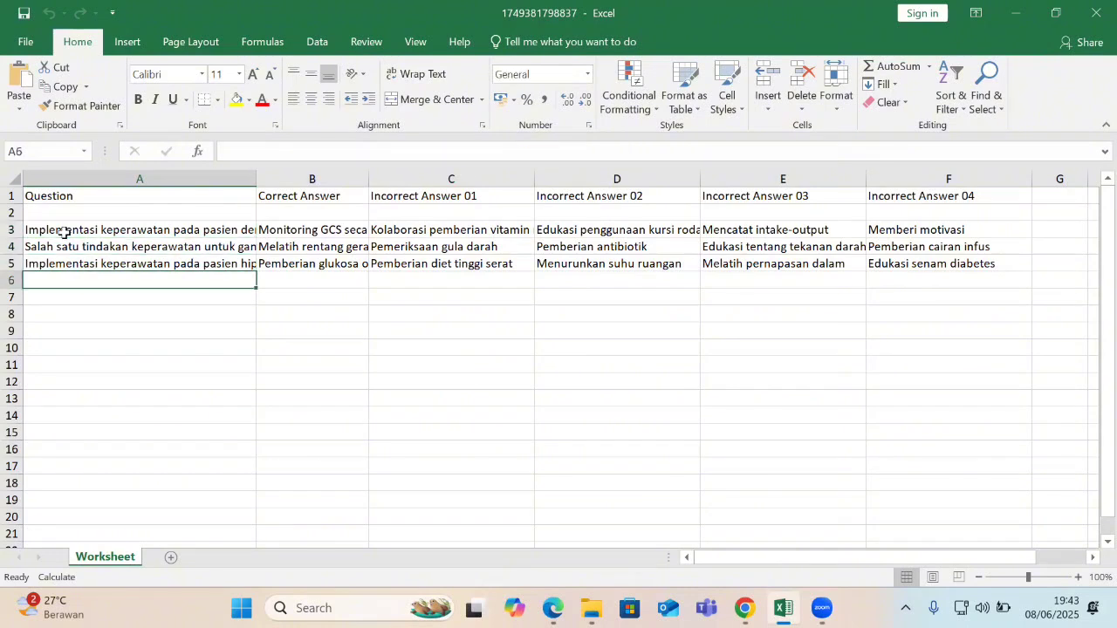
key(Down)
key(Up)
key(Up)
key(super)
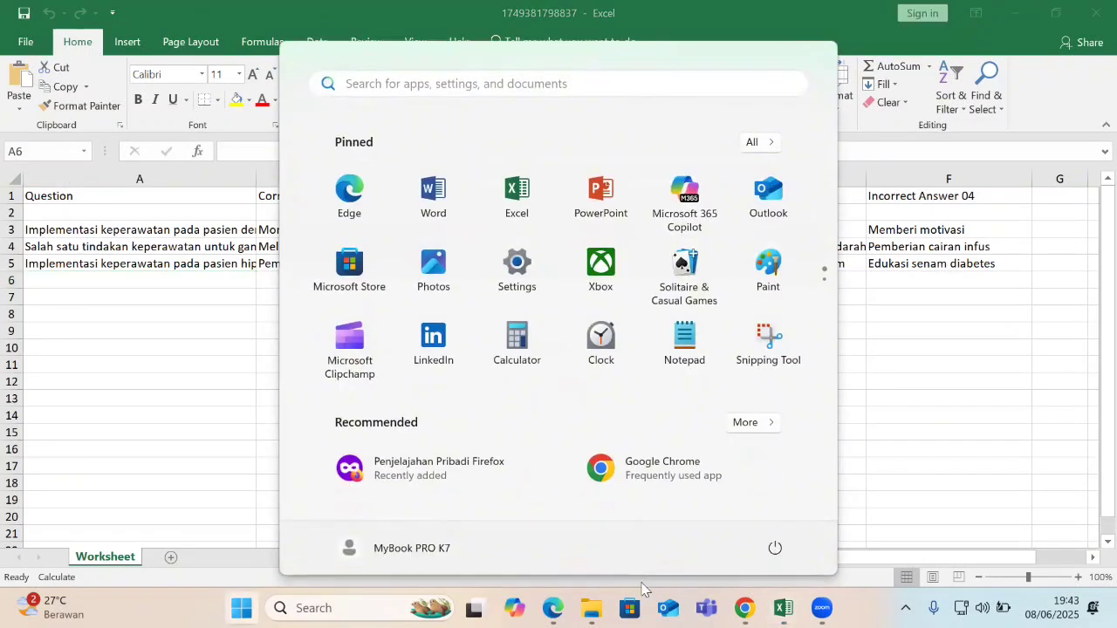
Return to the Edlink quiz editor and open the Import pertanyaan & jawaban dialog.
click(744, 608)
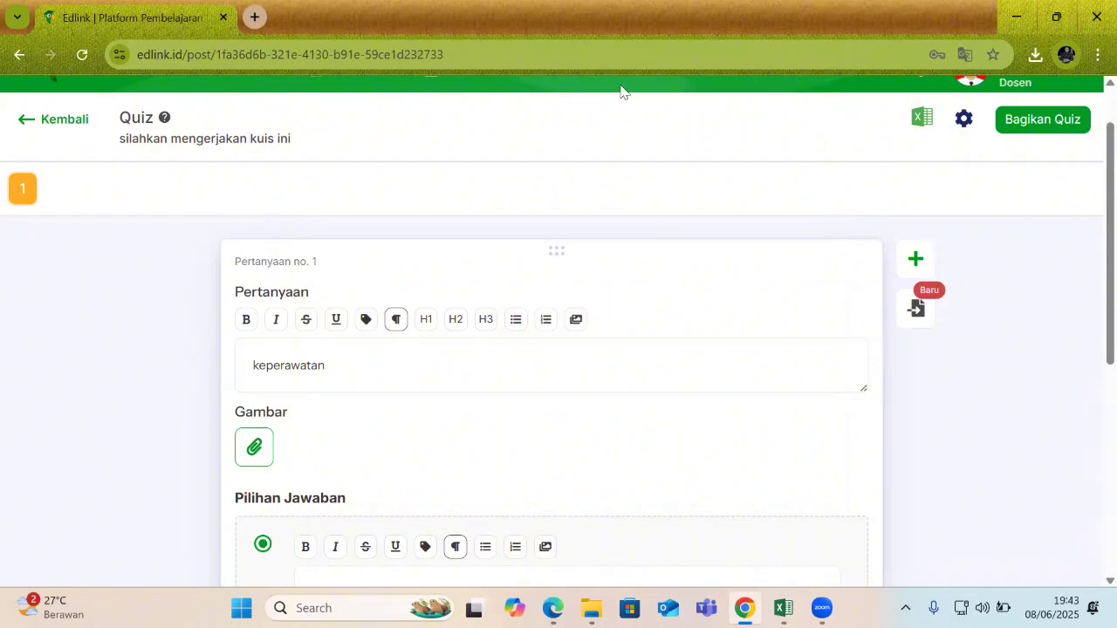
click(918, 309)
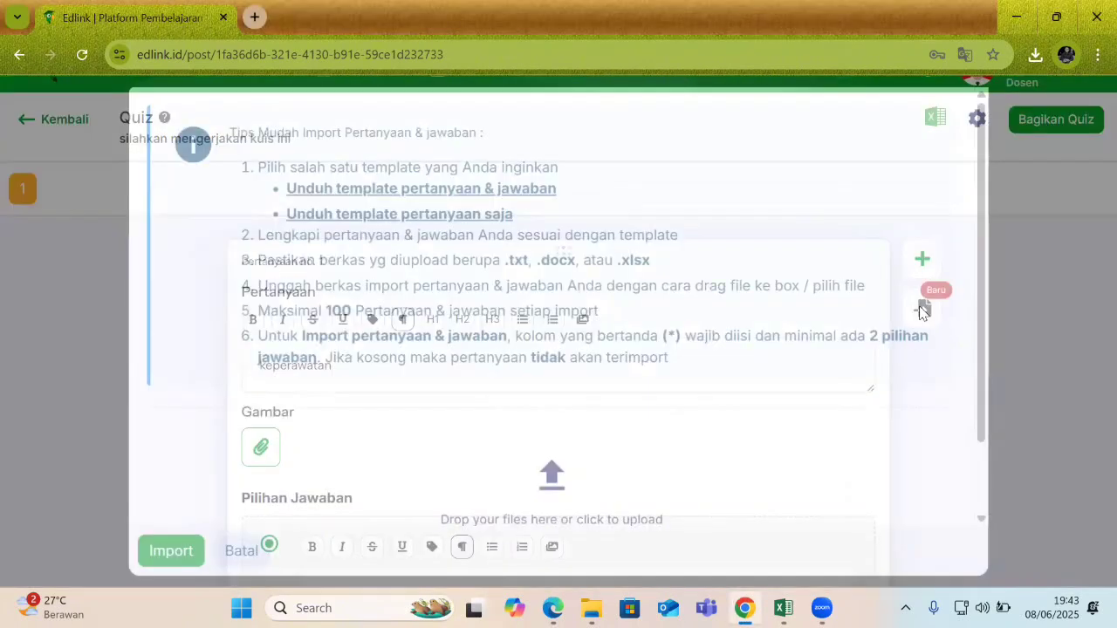
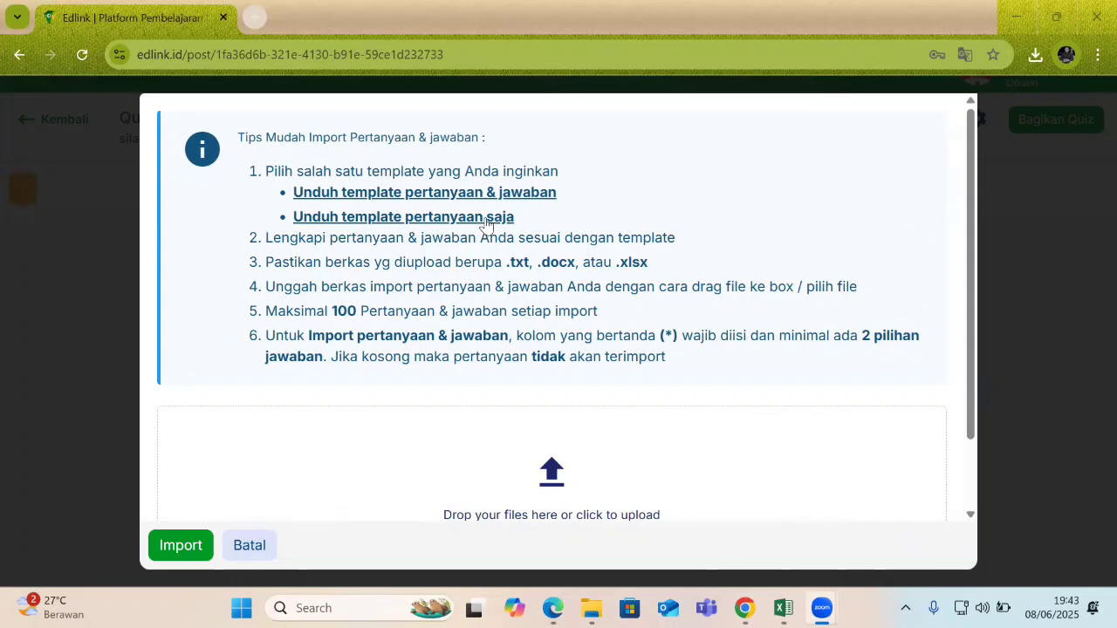
Check the download formats for the questions-only template, then close them.
click(387, 217)
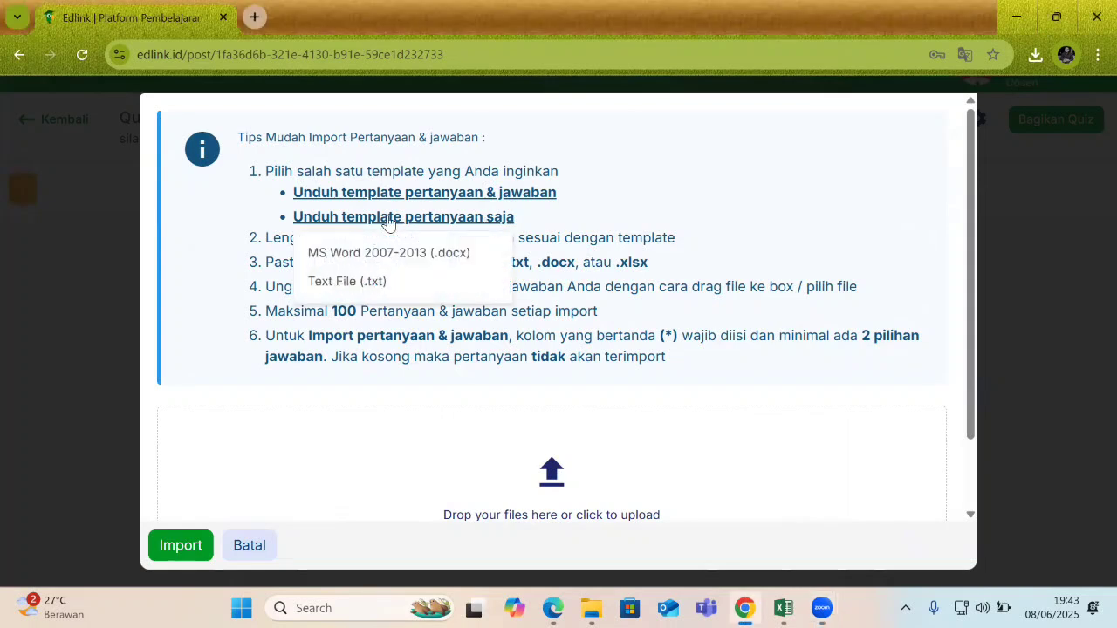
click(752, 210)
scroll(611, 358, down, 1)
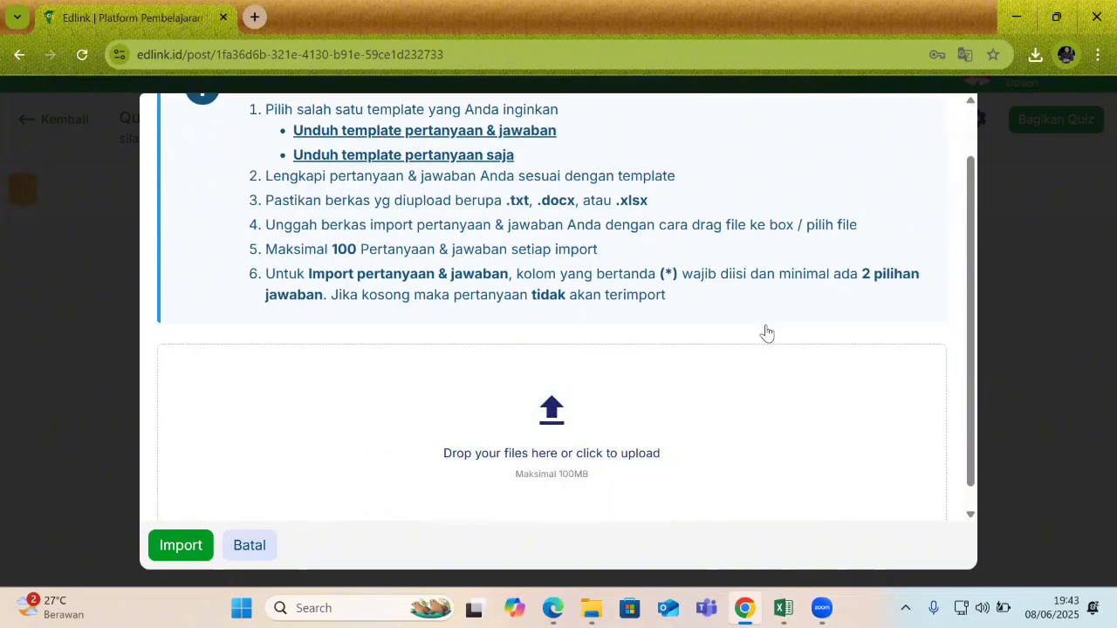
Attach 1749381798837.xlsx from Downloads and import its four questions into the quiz.
click(551, 394)
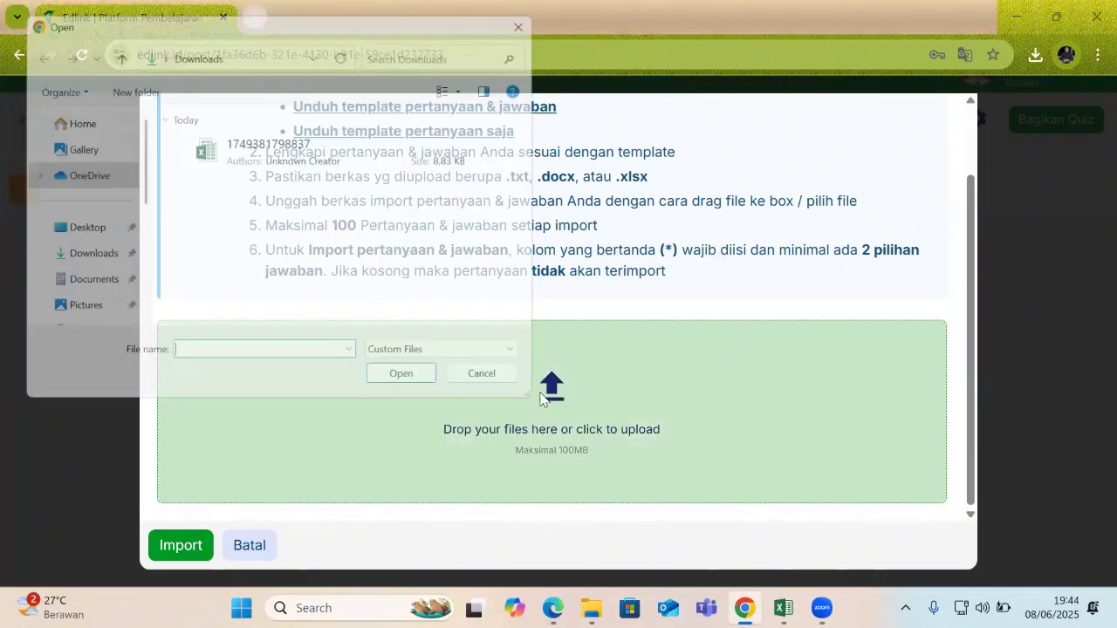
click(270, 165)
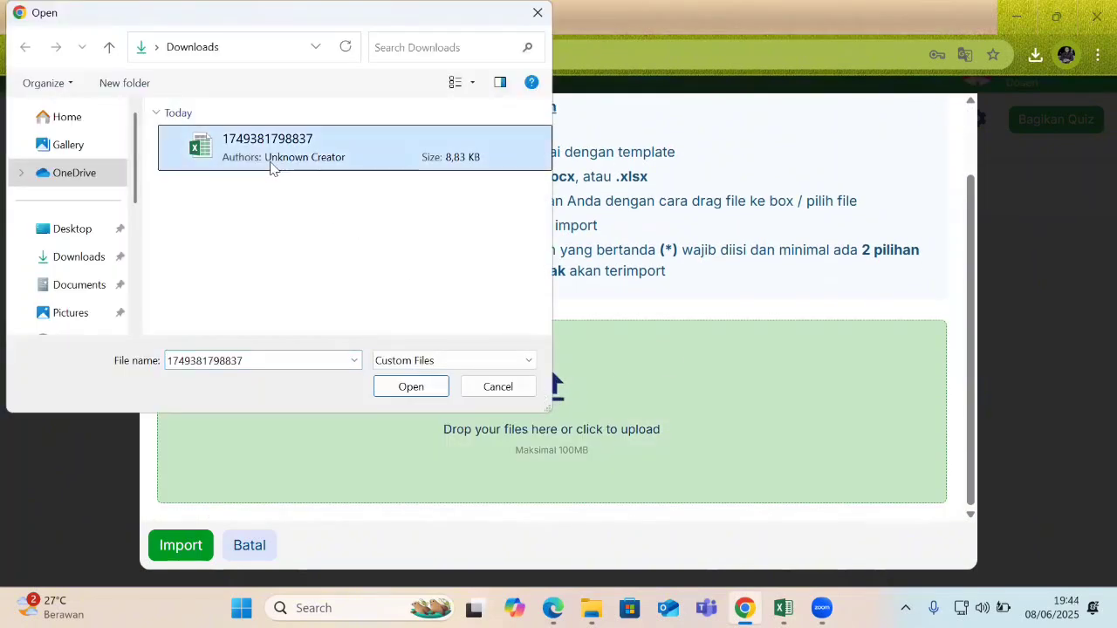
click(409, 387)
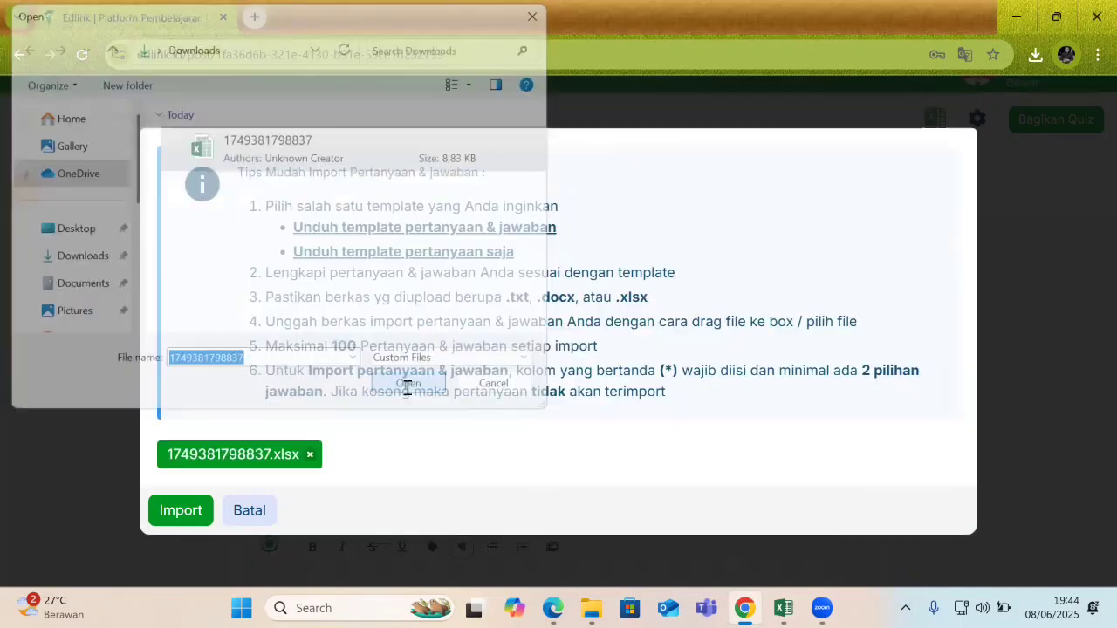
click(181, 511)
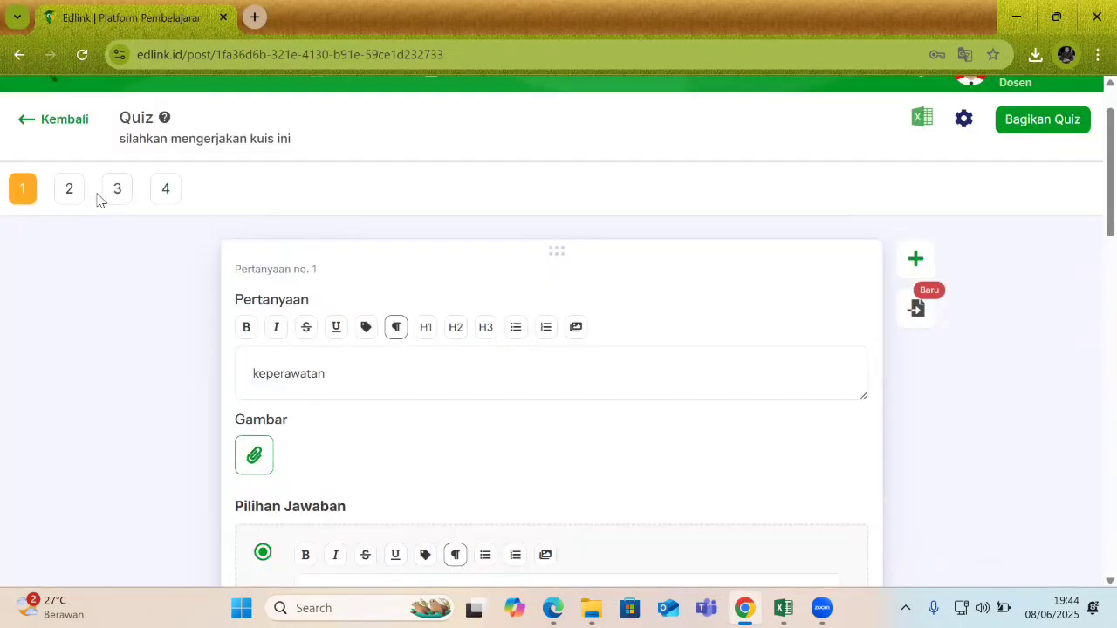
click(73, 195)
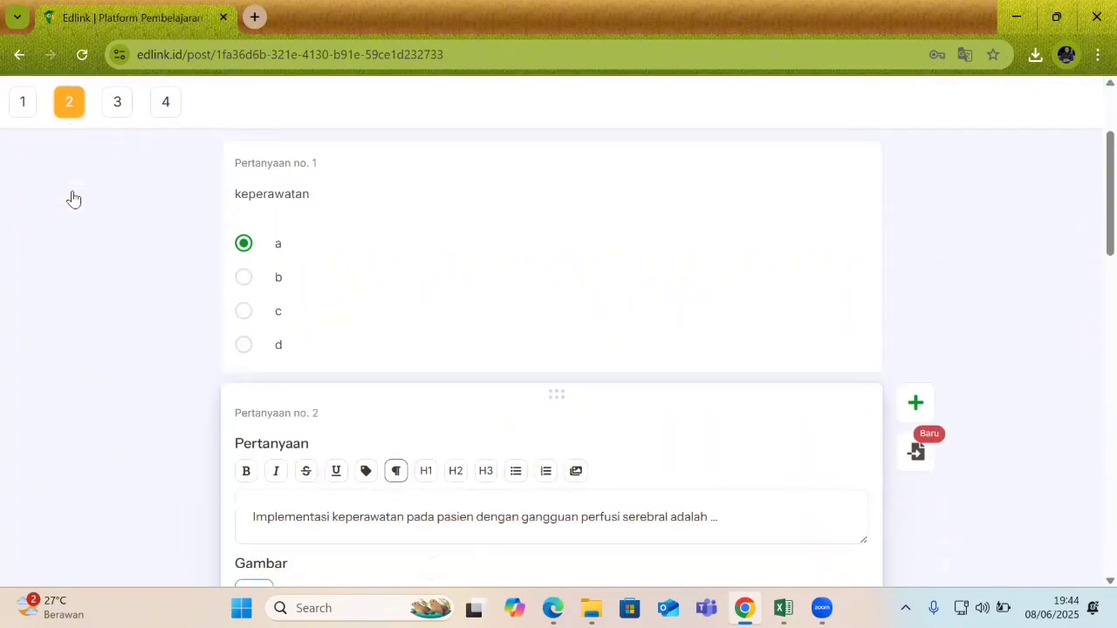
click(117, 103)
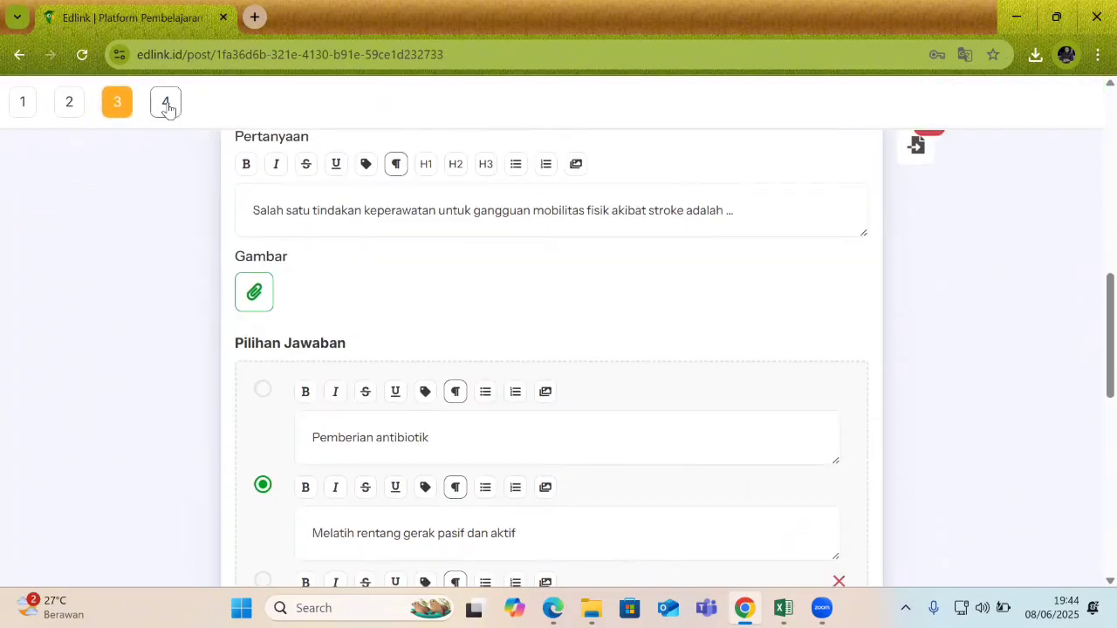
click(164, 103)
click(70, 103)
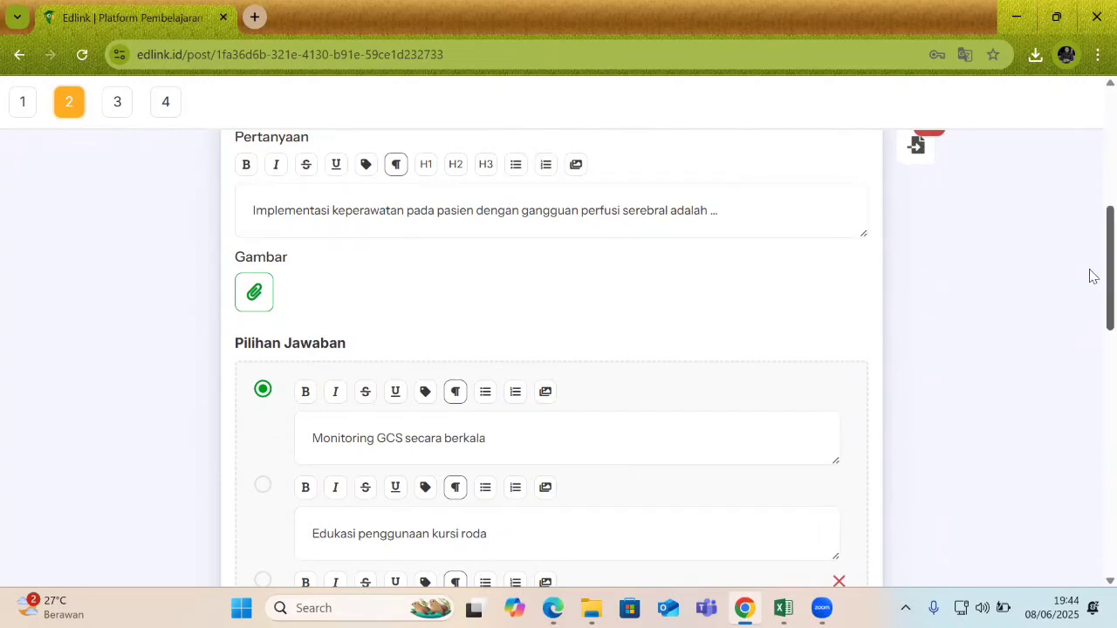
drag(1089, 274, 1089, 520)
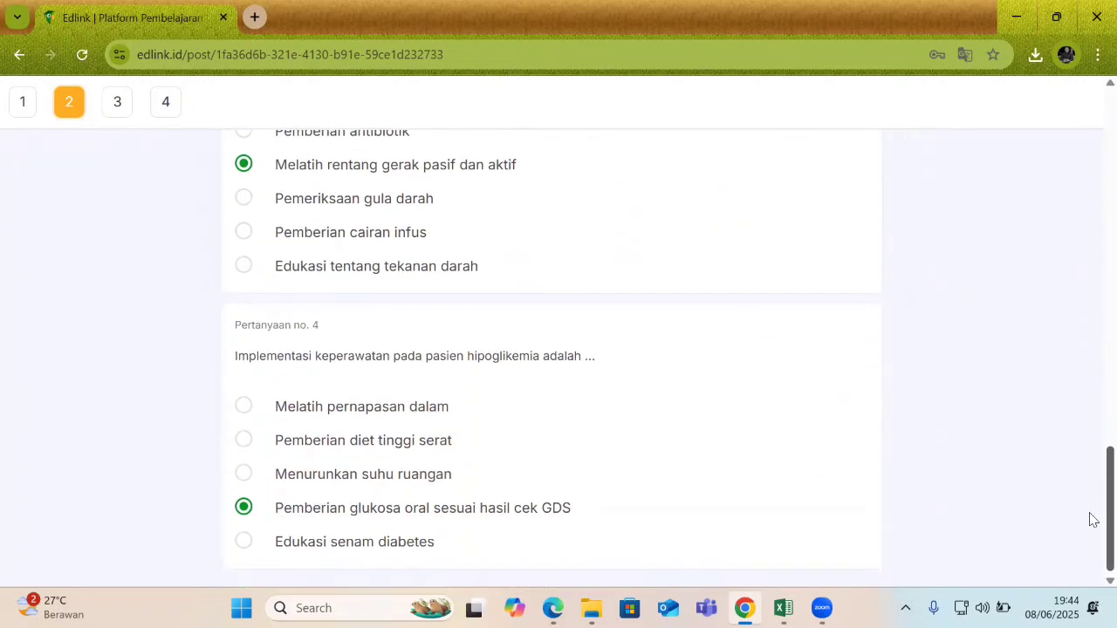
click(116, 101)
click(166, 103)
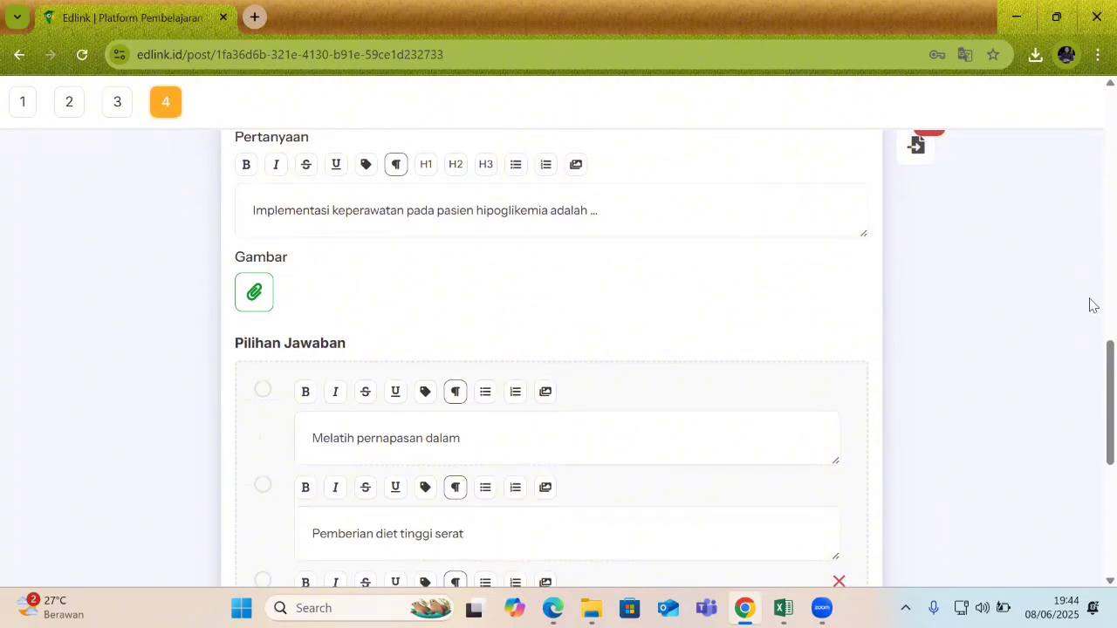
drag(1090, 357, 1090, 131)
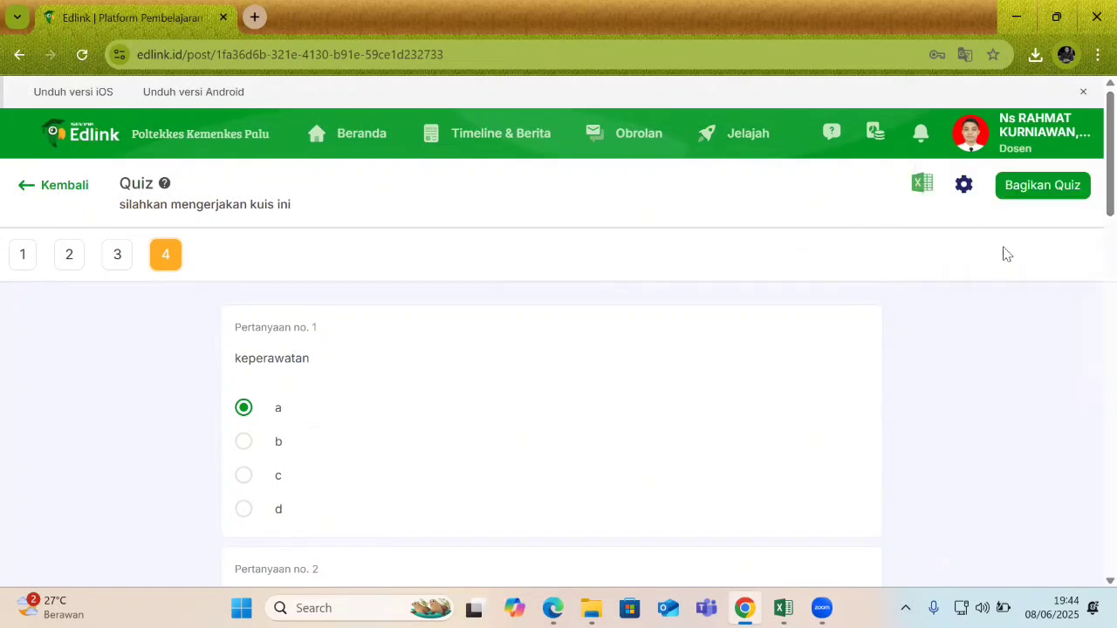
Share the quiz immediately (Sekarang) to the UAS Remidi session of the class.
click(1036, 190)
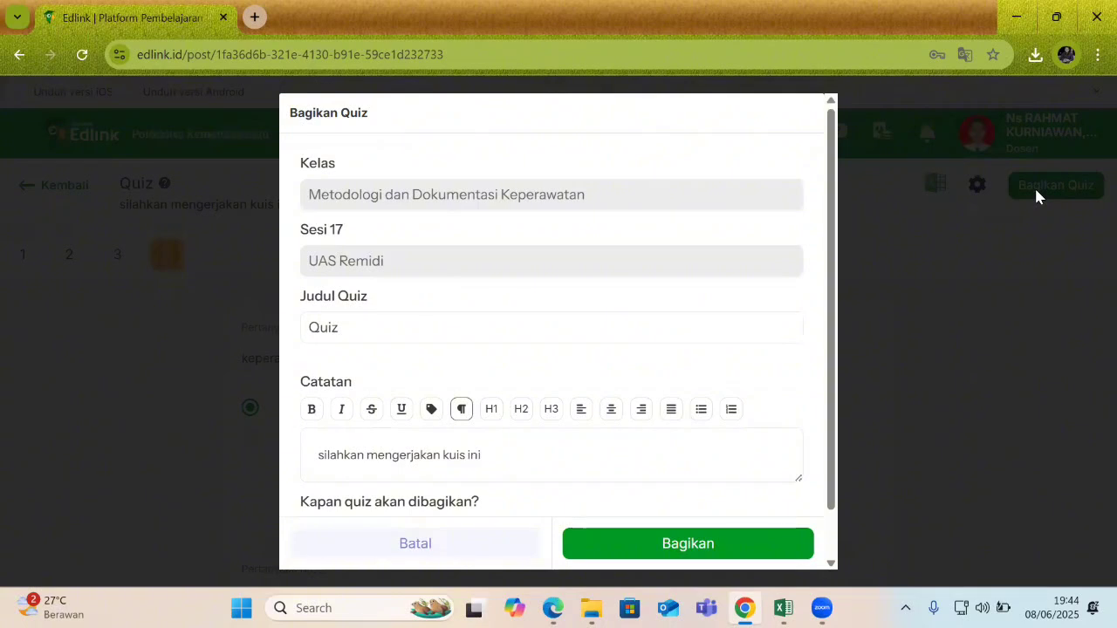
scroll(403, 419, down, 1)
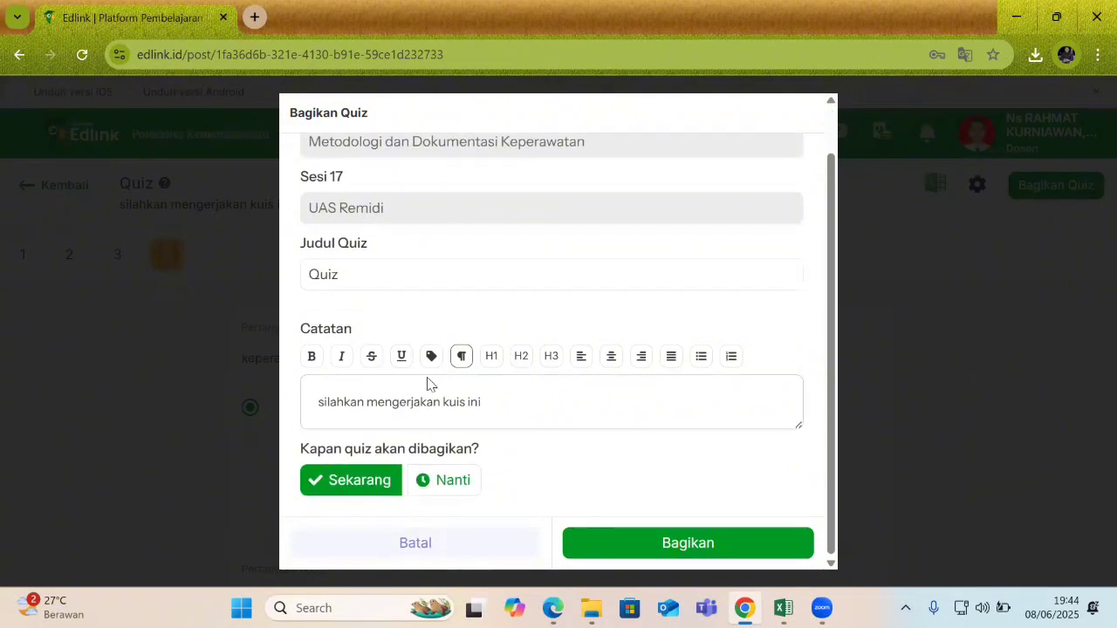
scroll(414, 367, up, 1)
scroll(361, 241, down, 1)
click(676, 545)
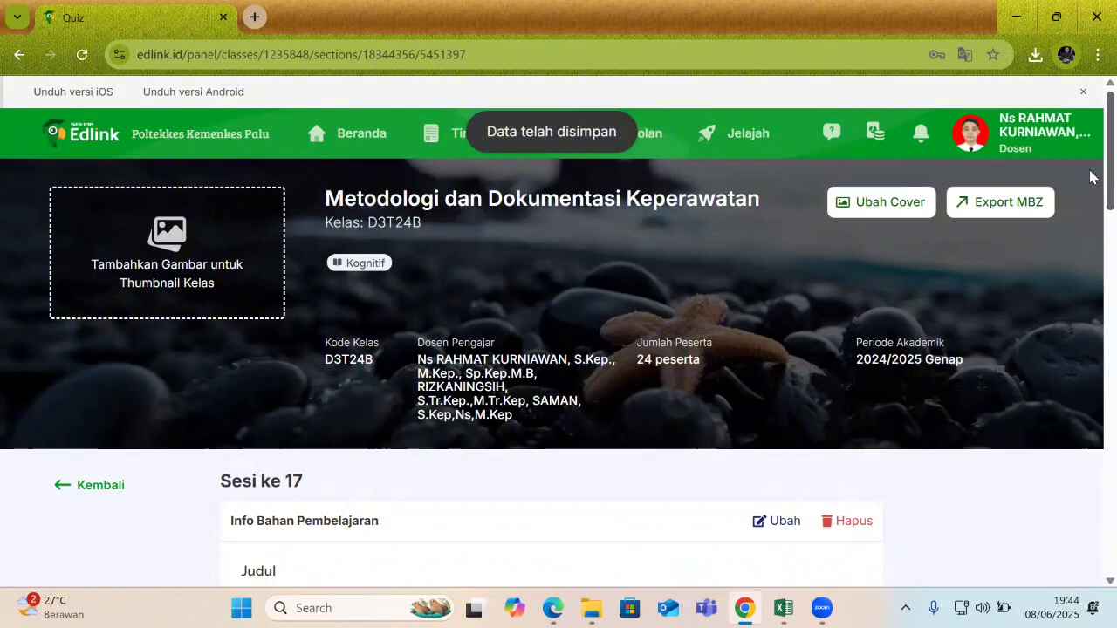
scroll(1091, 232, down, 2)
scroll(1091, 232, down, 9)
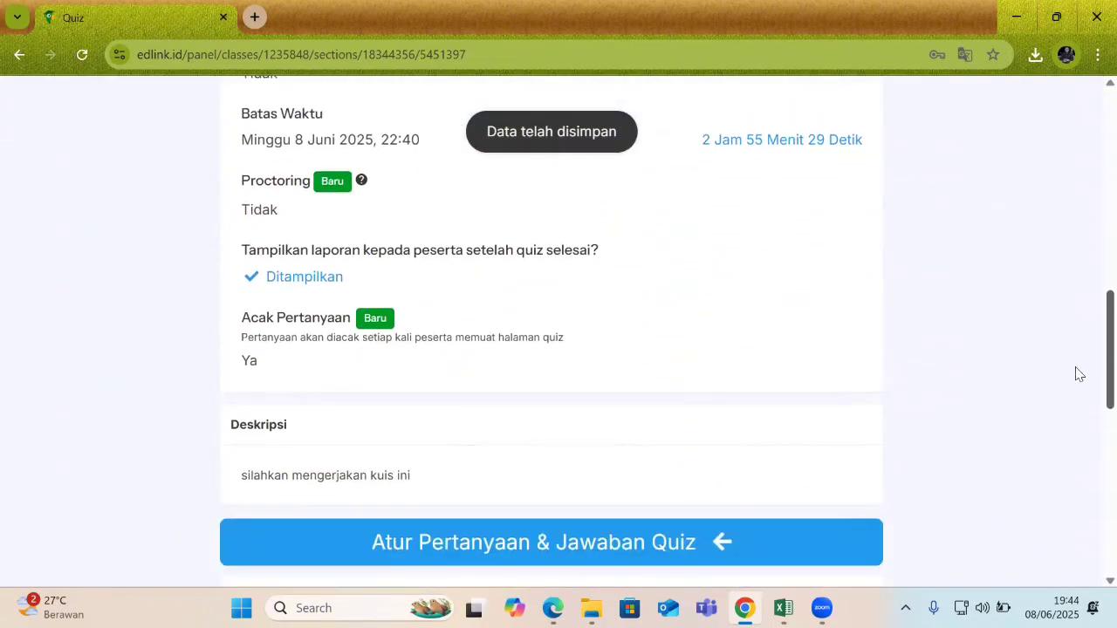
scroll(1075, 375, up, 2)
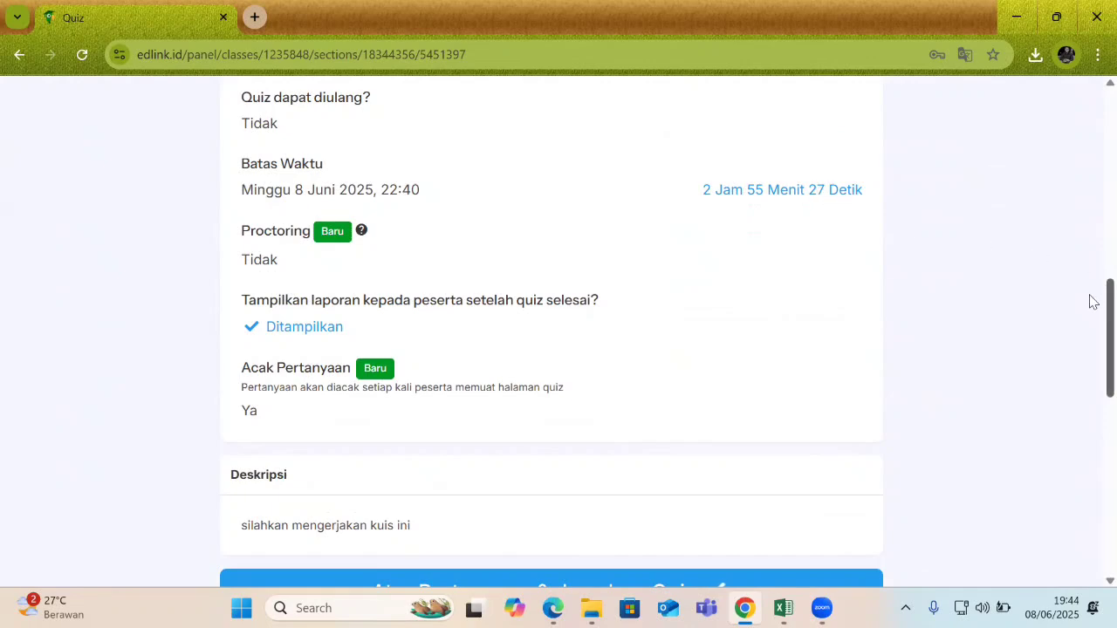
scroll(1091, 376, down, 4)
scroll(1091, 407, down, 2)
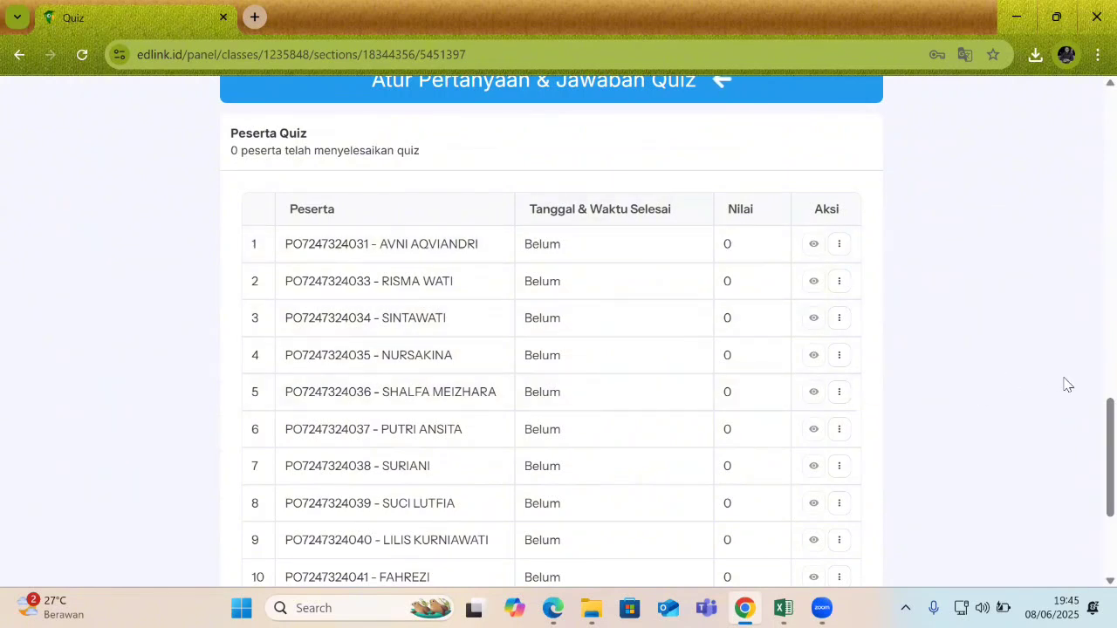
scroll(1093, 515, down, 3)
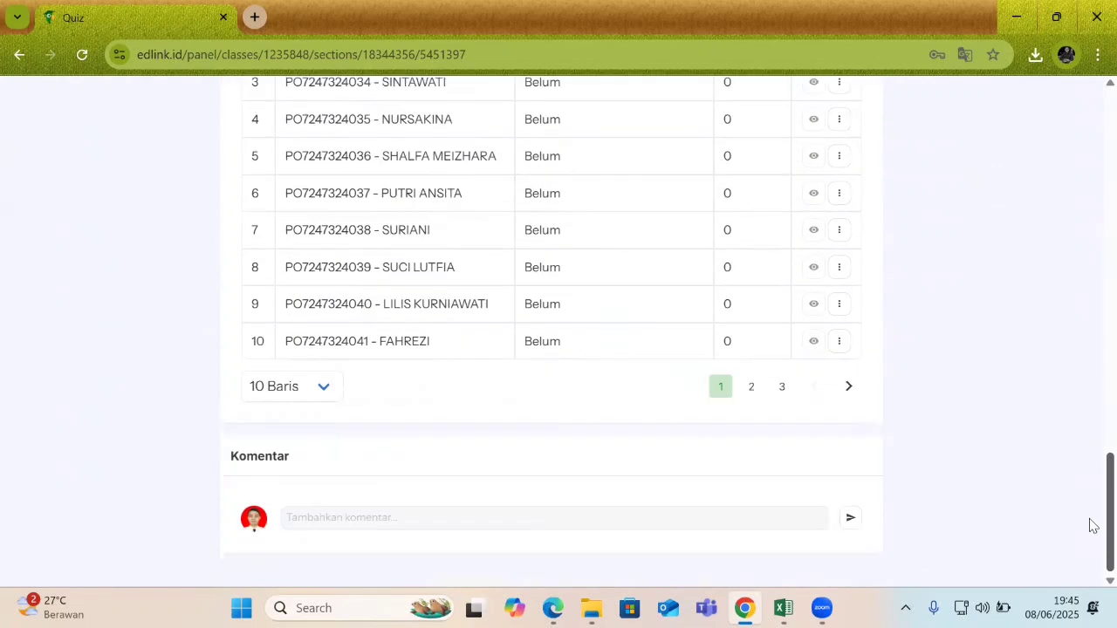
click(746, 517)
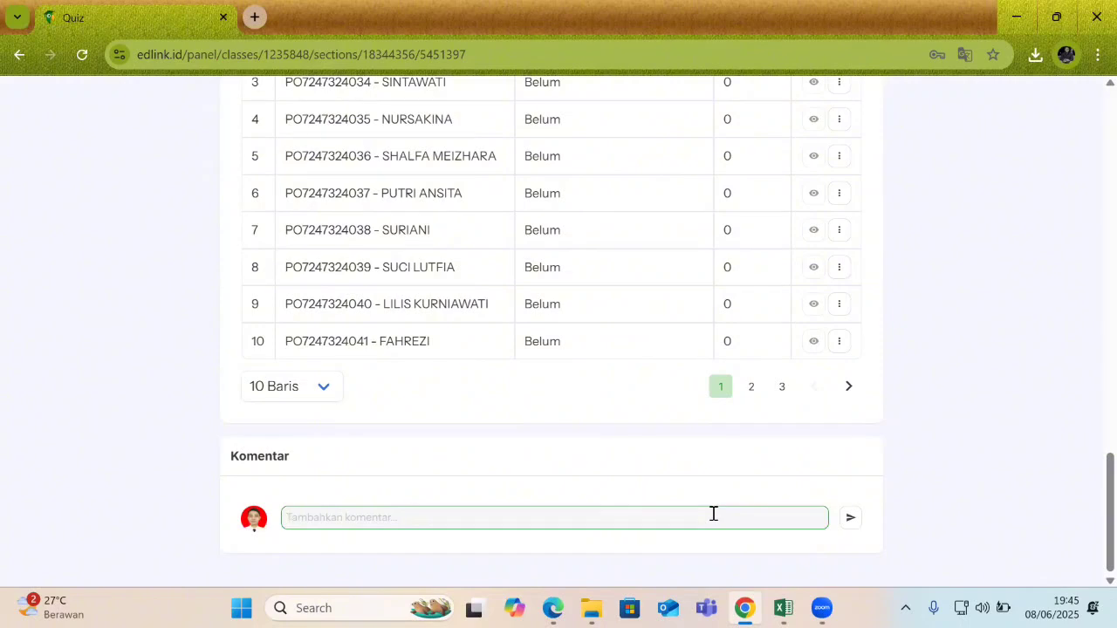
drag(1089, 499, 1090, 194)
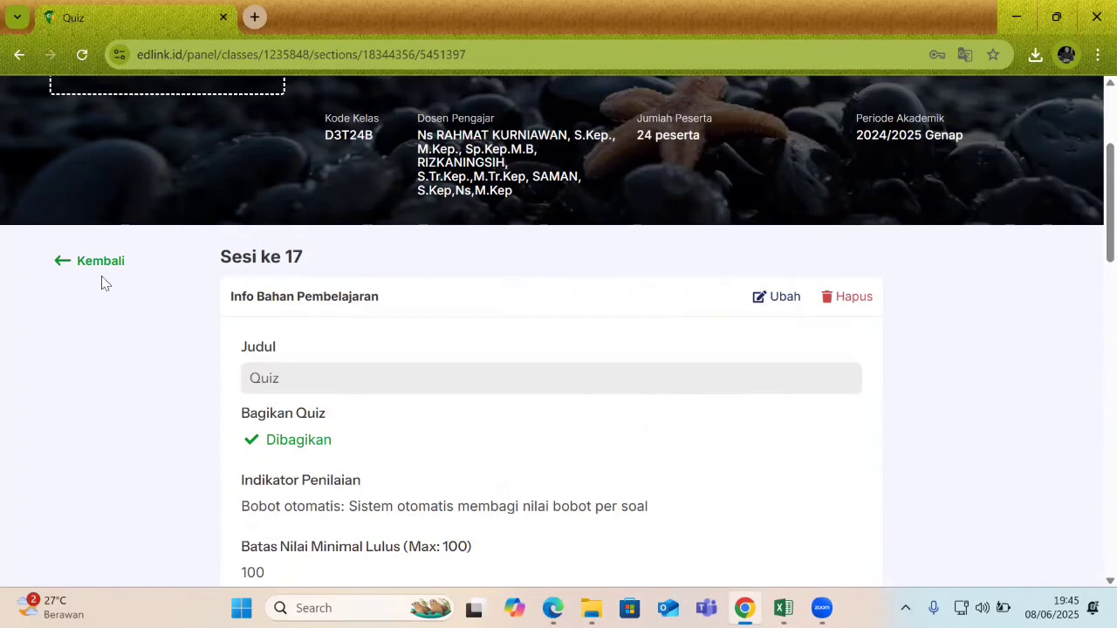
Go back to the session 17 material list and scroll up to the class banner.
click(88, 260)
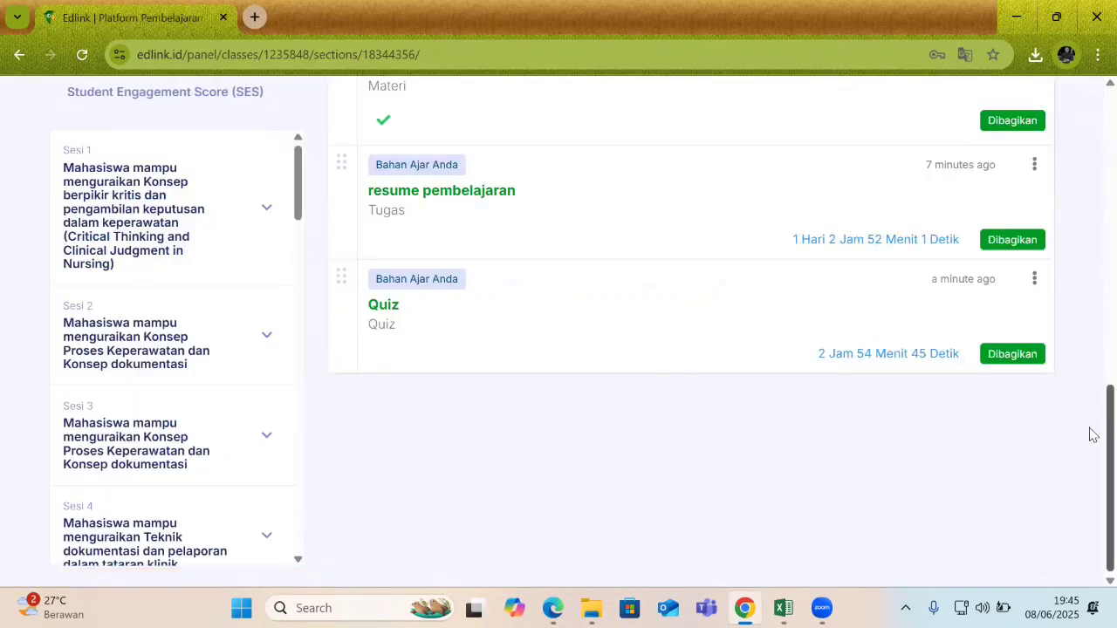
scroll(1090, 427, up, 3)
scroll(1090, 349, up, 1)
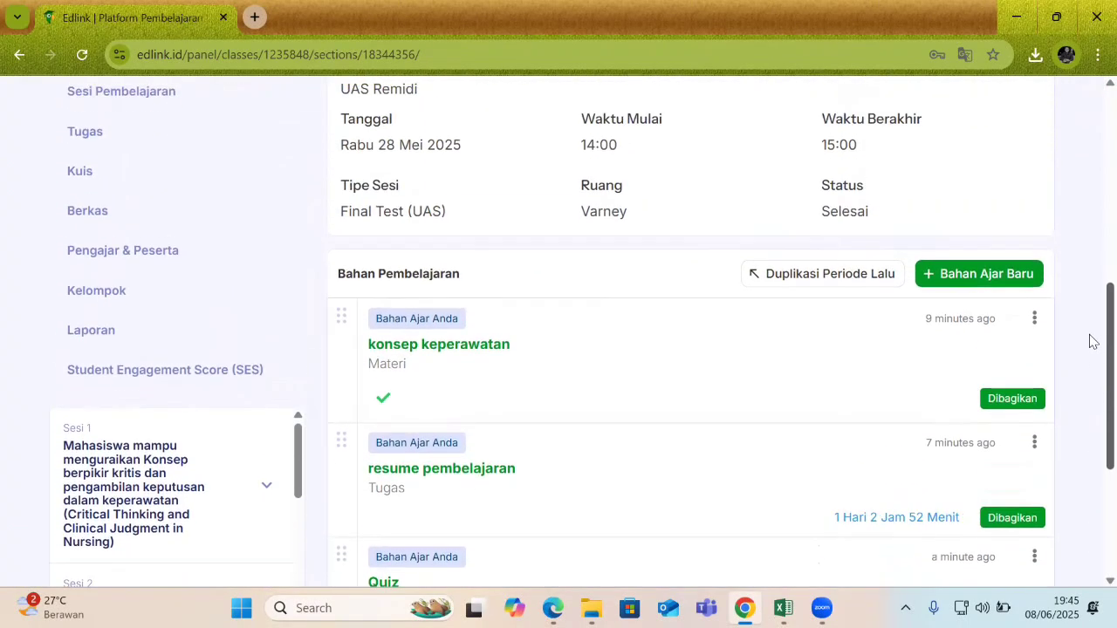
scroll(1090, 376, down, 2)
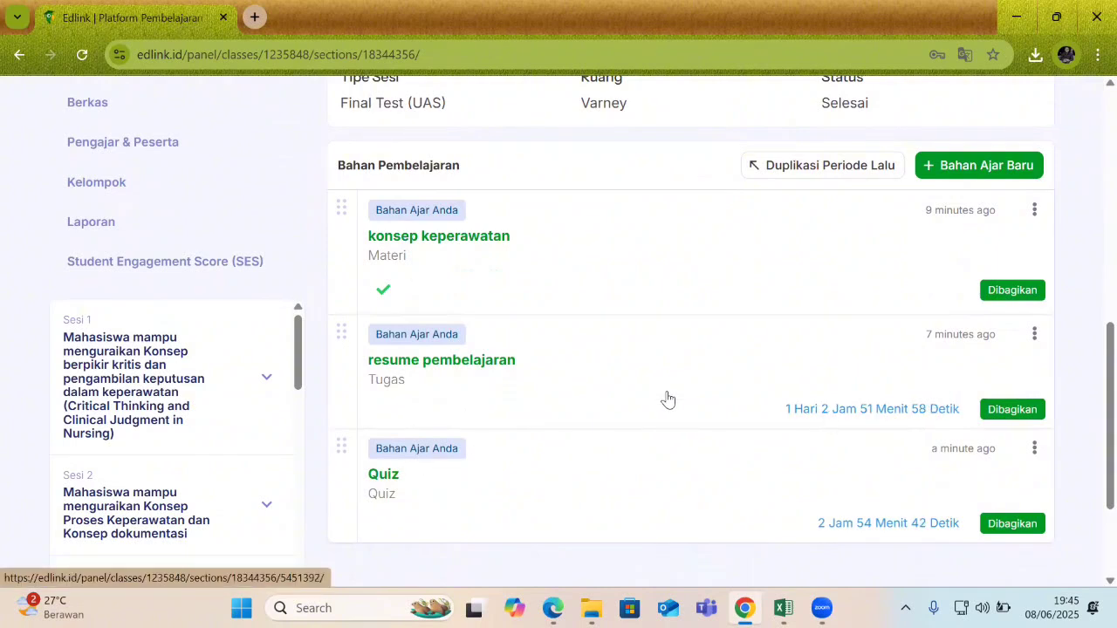
scroll(1090, 405, up, 1)
scroll(1091, 402, up, 1)
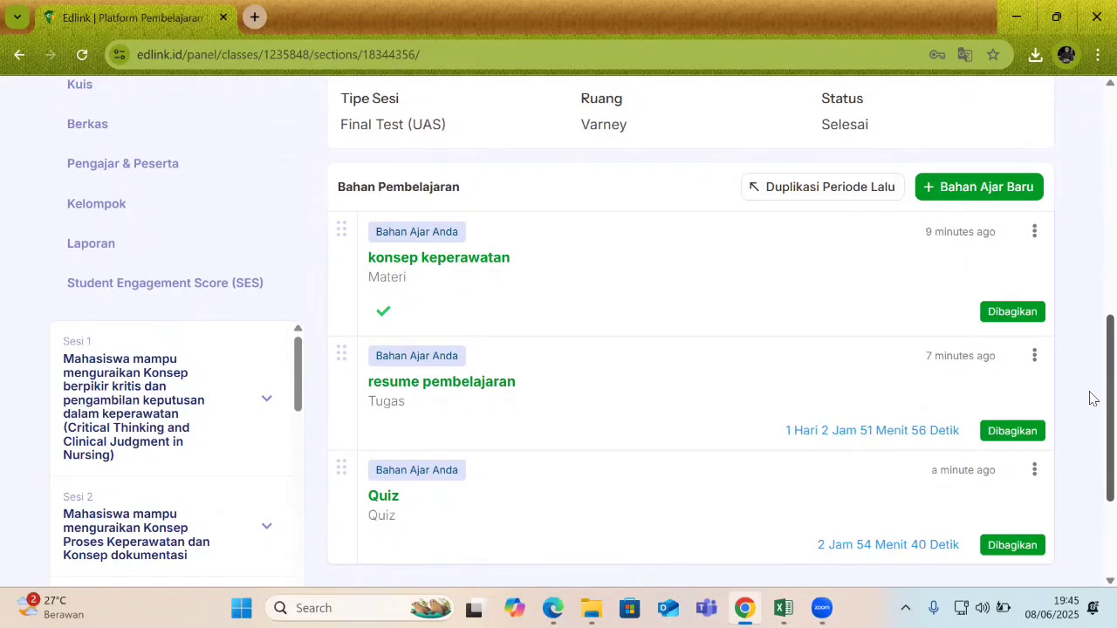
scroll(1089, 384, up, 3)
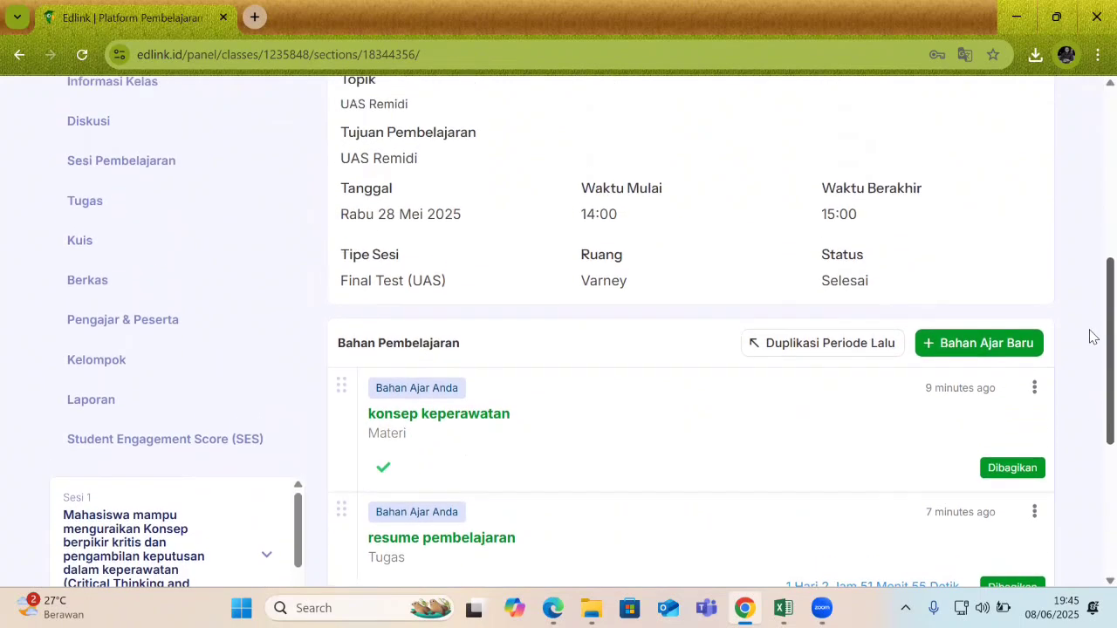
scroll(1090, 297, up, 1)
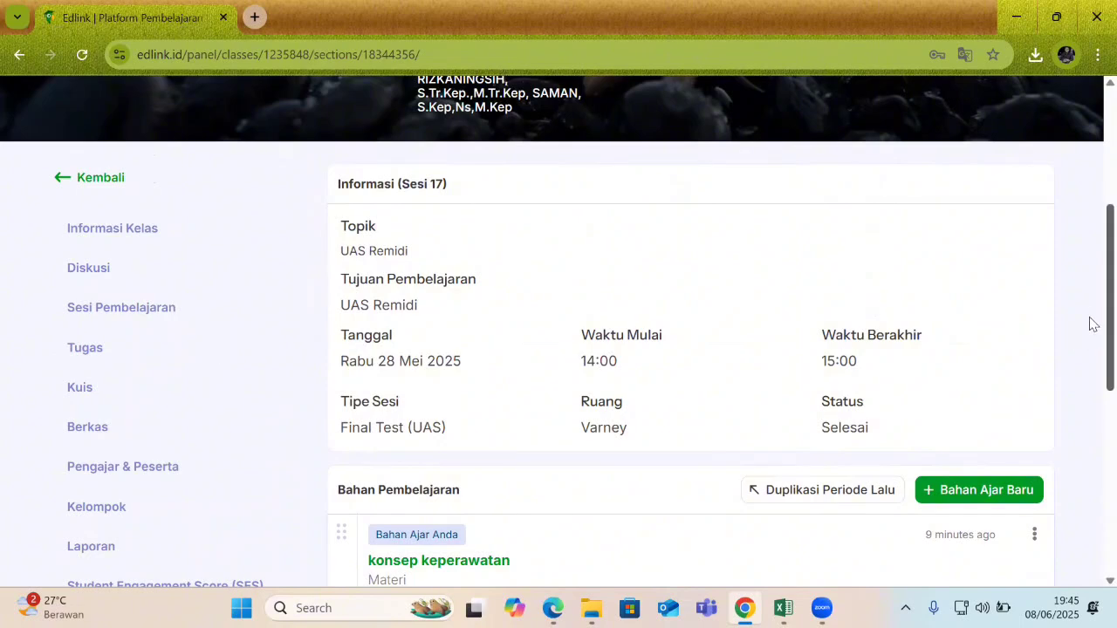
scroll(1090, 262, up, 2)
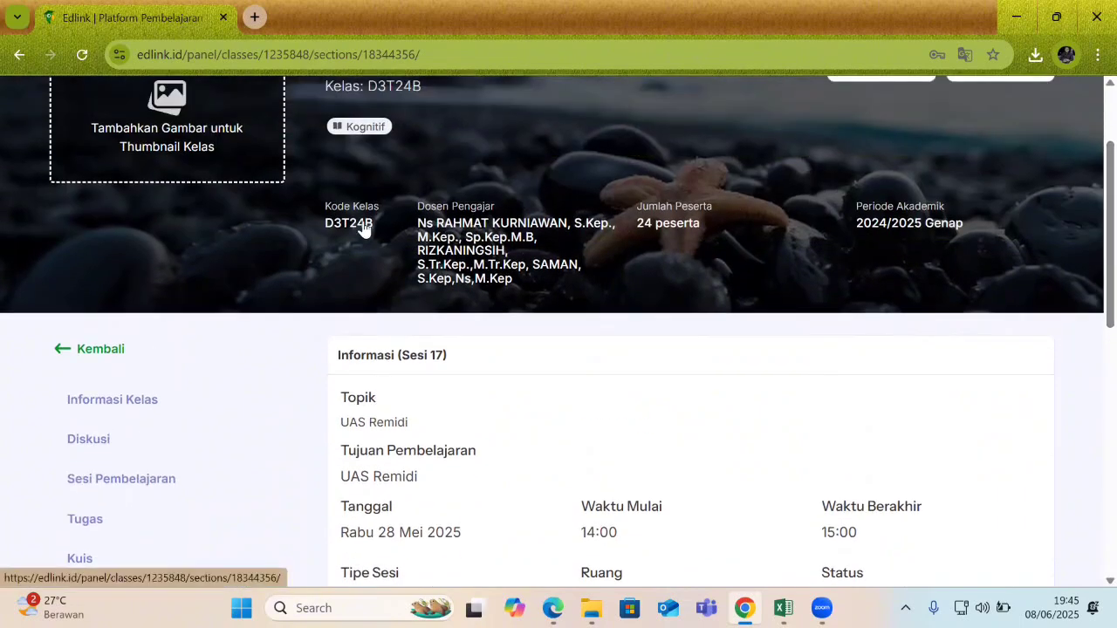
scroll(416, 222, up, 1)
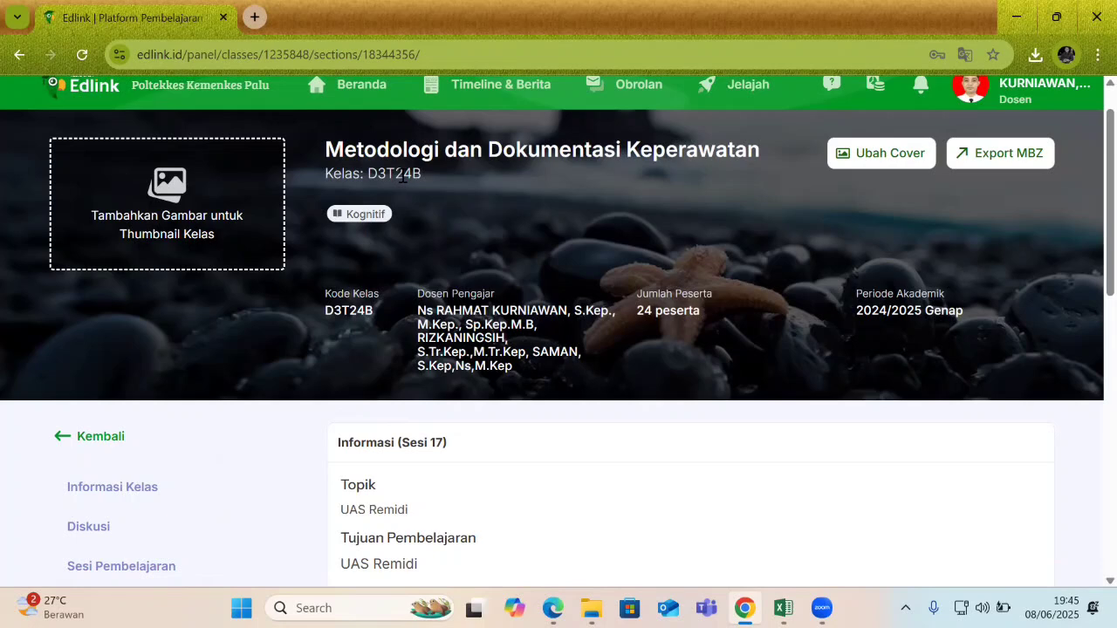
Switch to the student's Edge window and reload the Edlink classes page.
key(super)
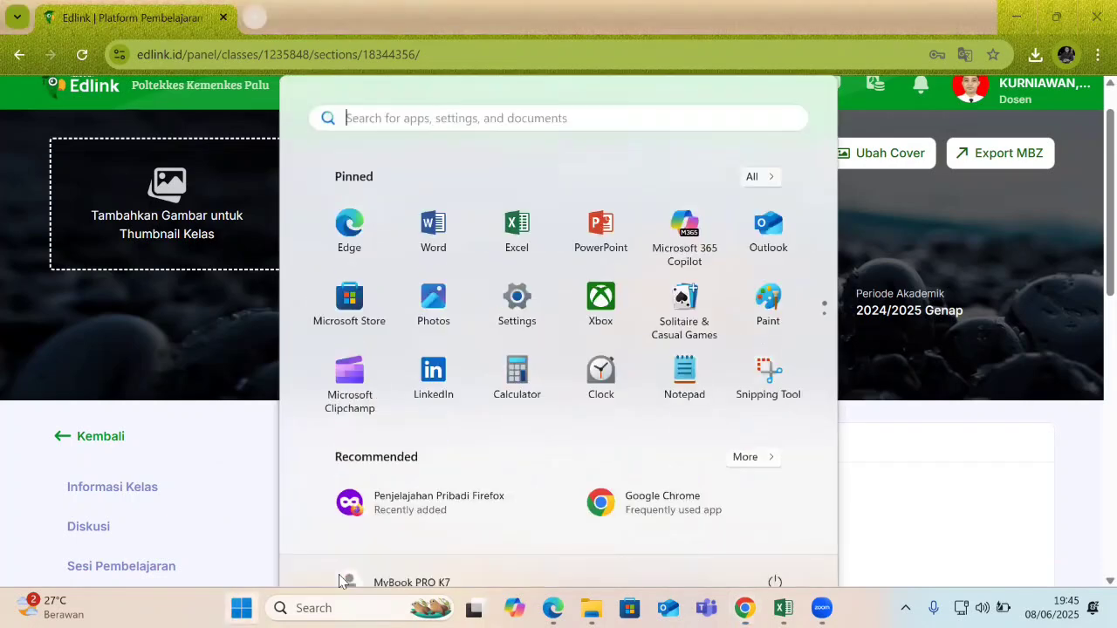
click(553, 608)
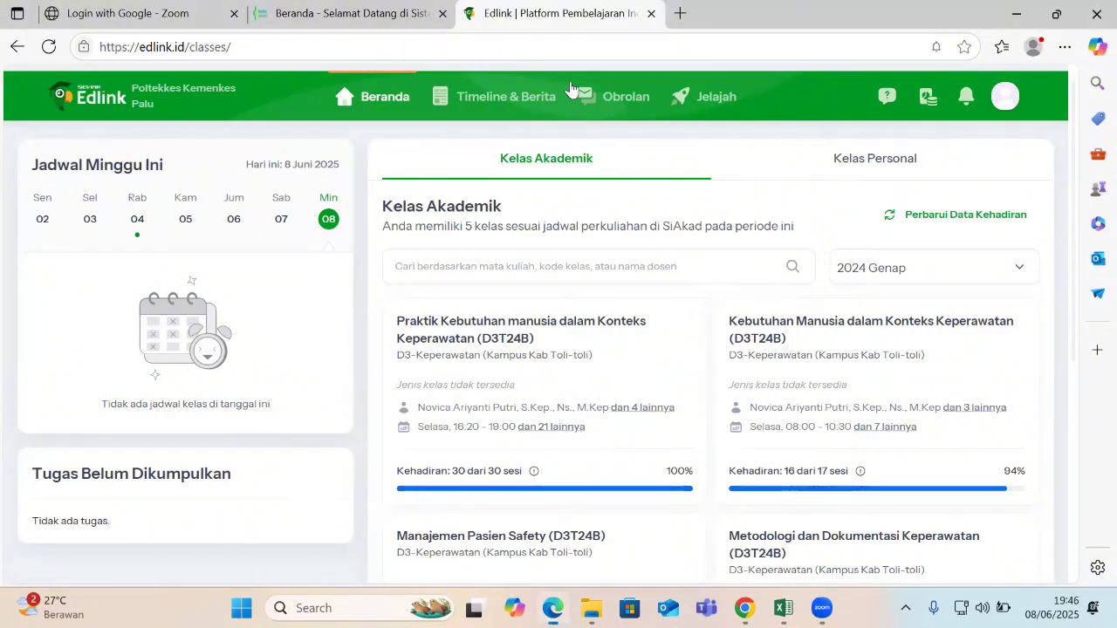
key(ctrl+l)
key(Return)
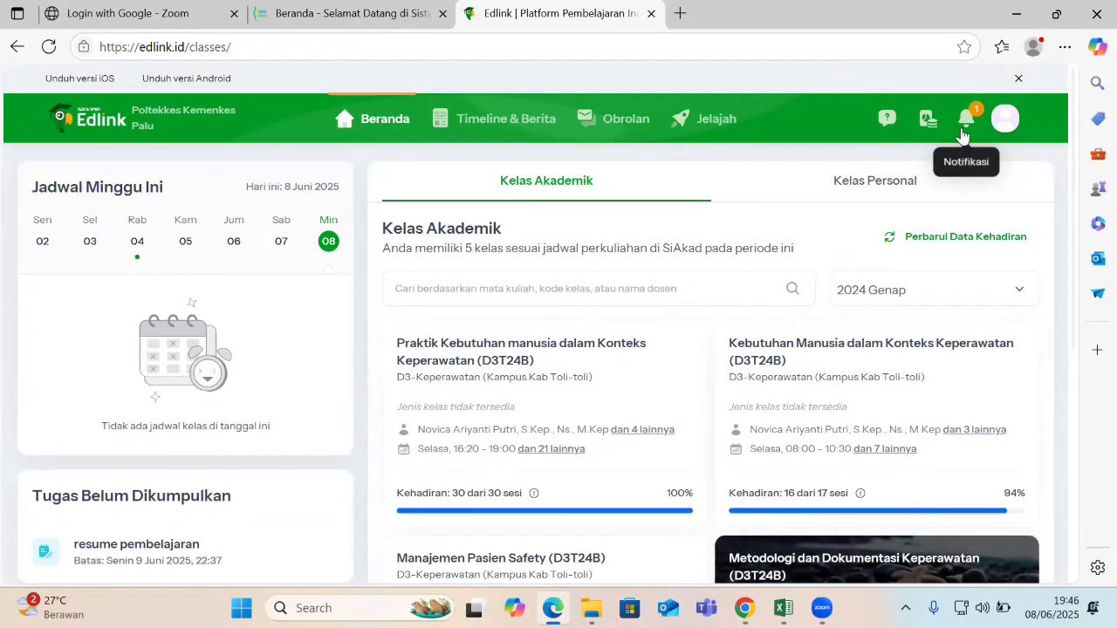
Show the notifications listing the new Quiz, assignment and konsep keperawatan material.
click(964, 136)
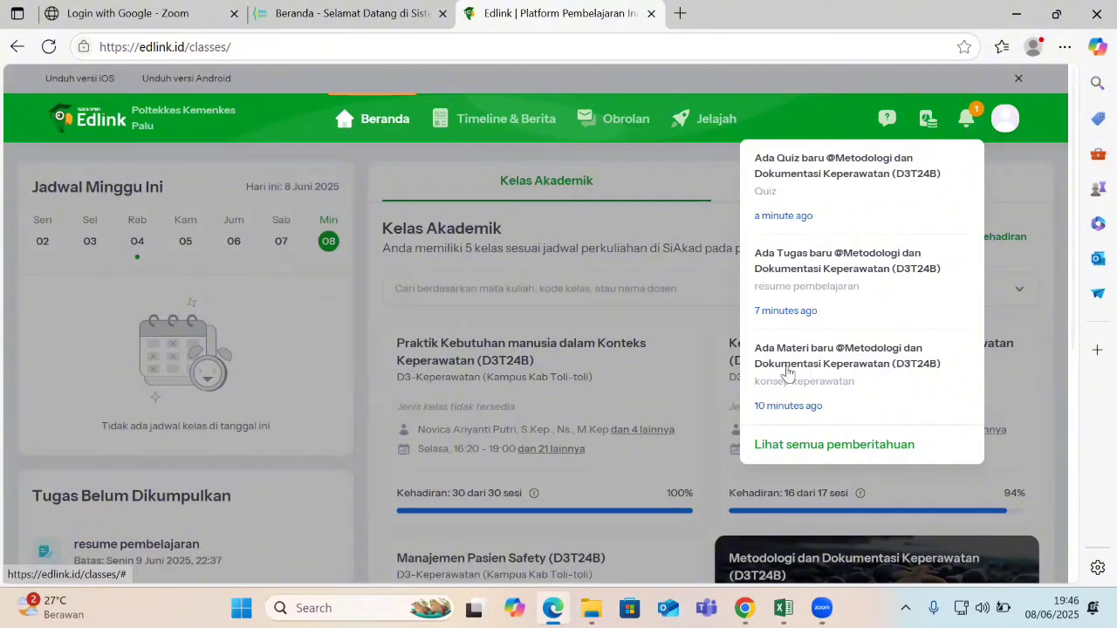
click(971, 120)
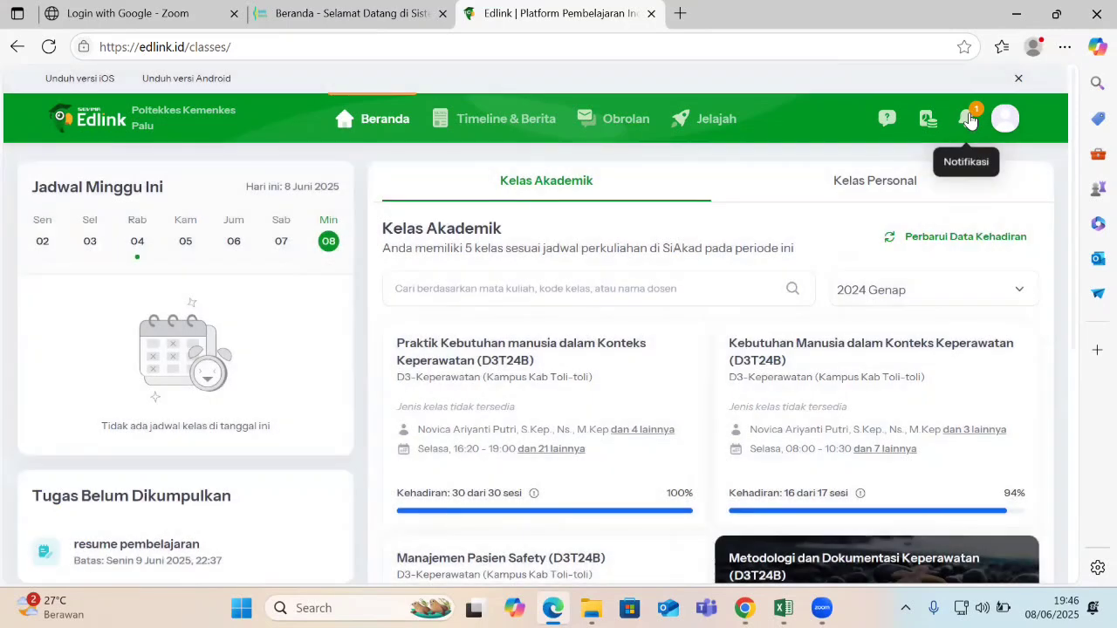
click(971, 119)
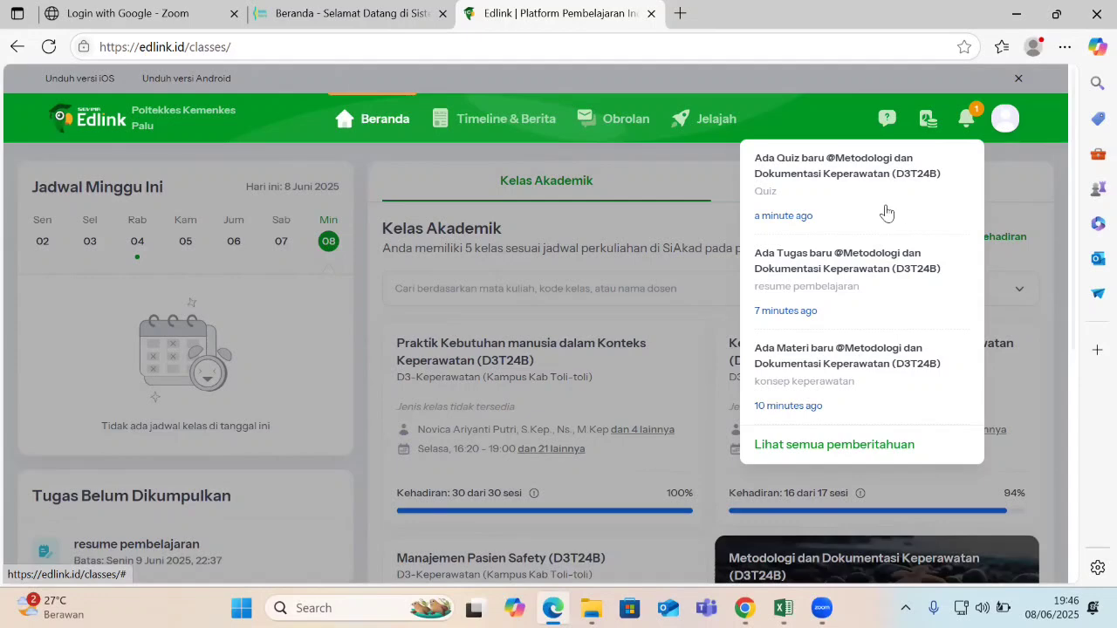
Open the konsep keperawatan material and post the comment 'terima kasih pa'.
click(792, 377)
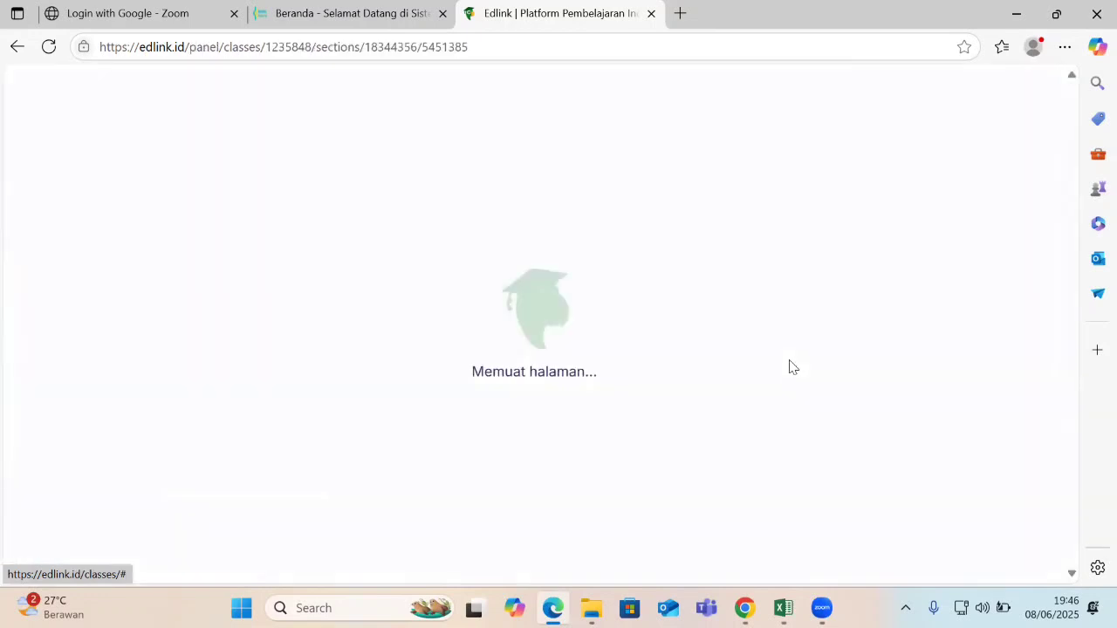
scroll(611, 428, down, 3)
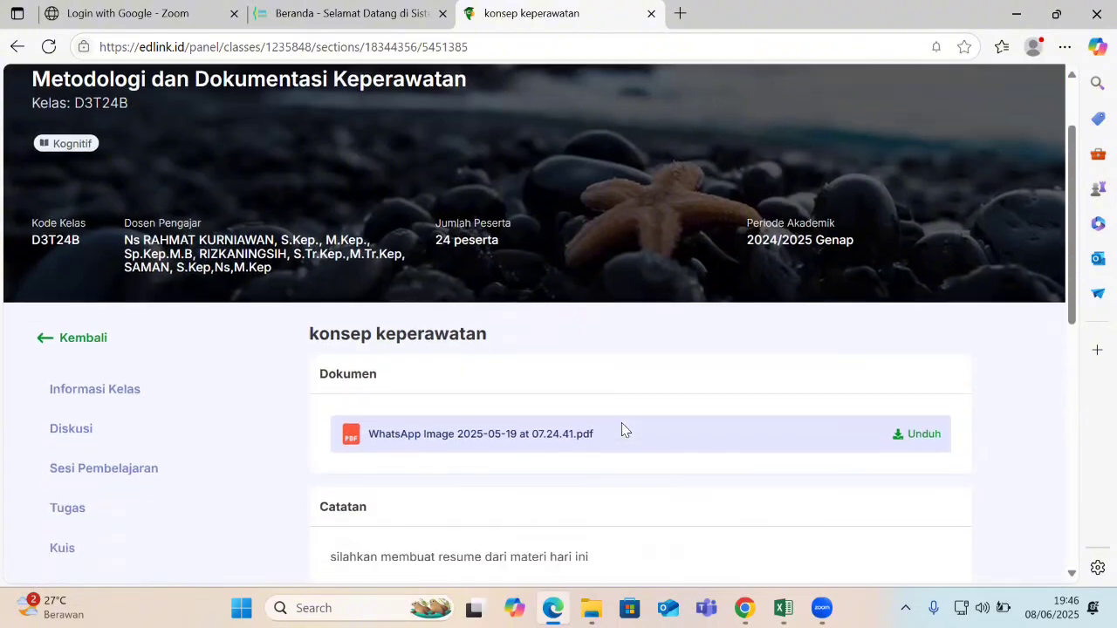
scroll(506, 412, down, 2)
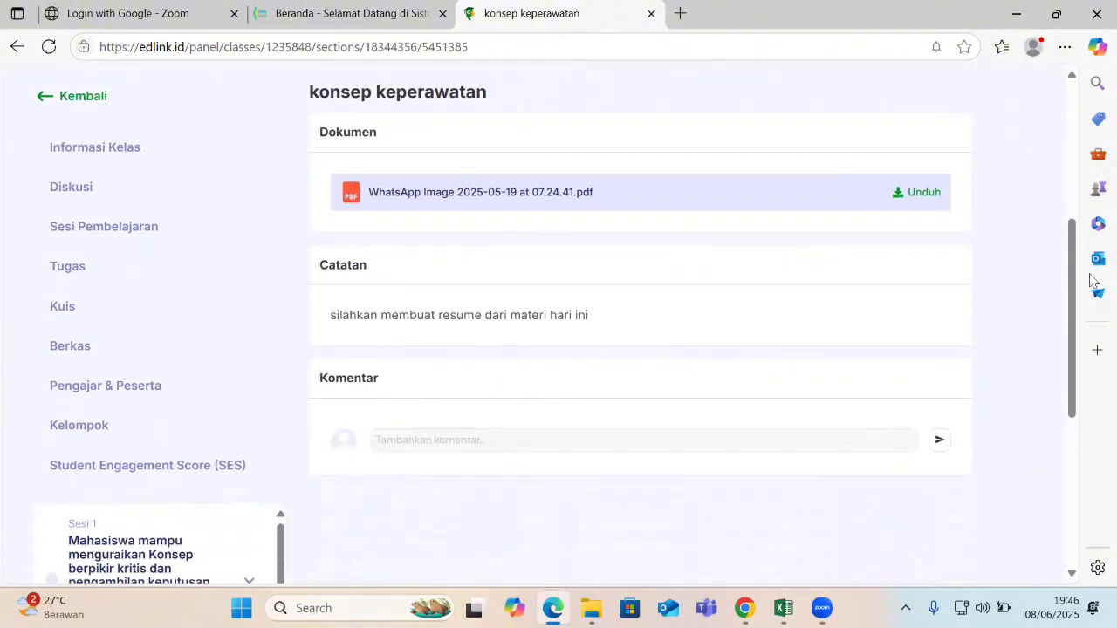
scroll(1074, 267, down, 1)
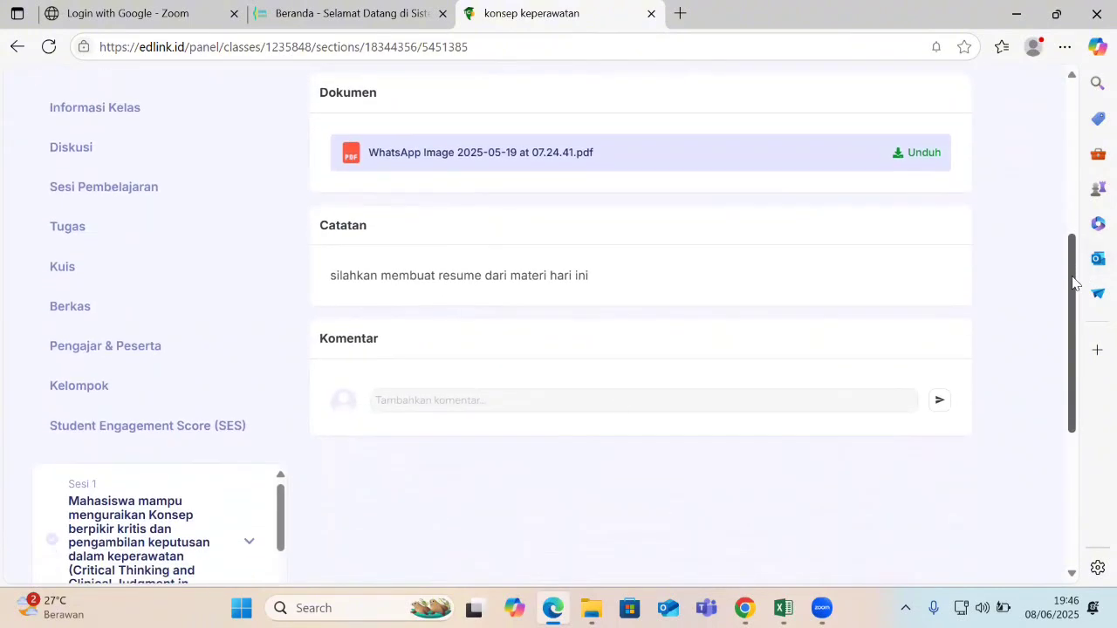
click(403, 397)
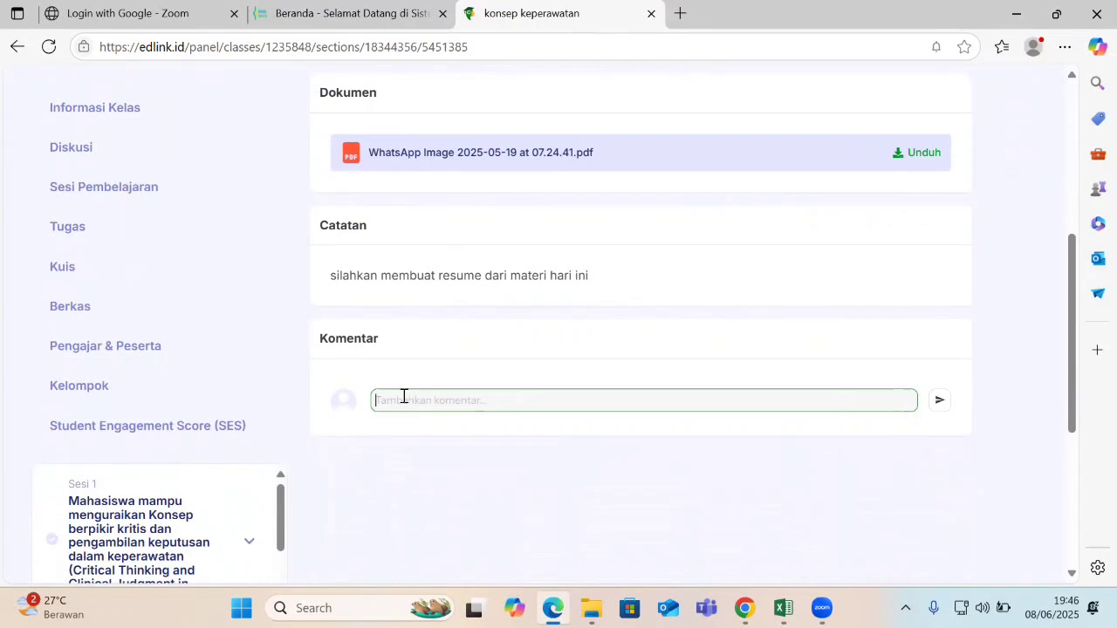
text(terima kasih pa)
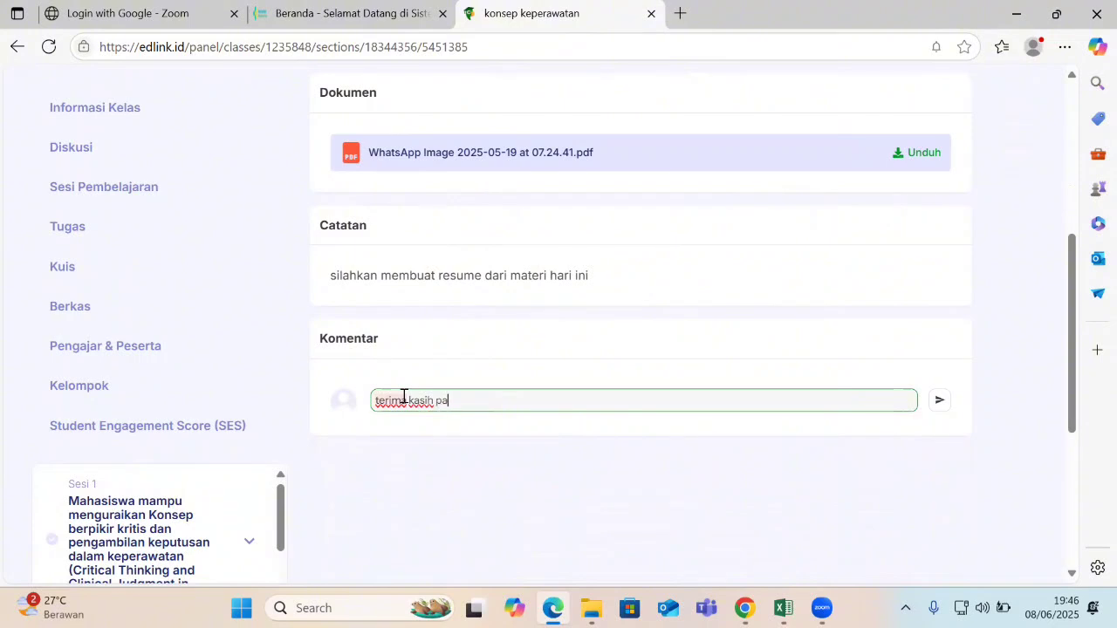
click(939, 400)
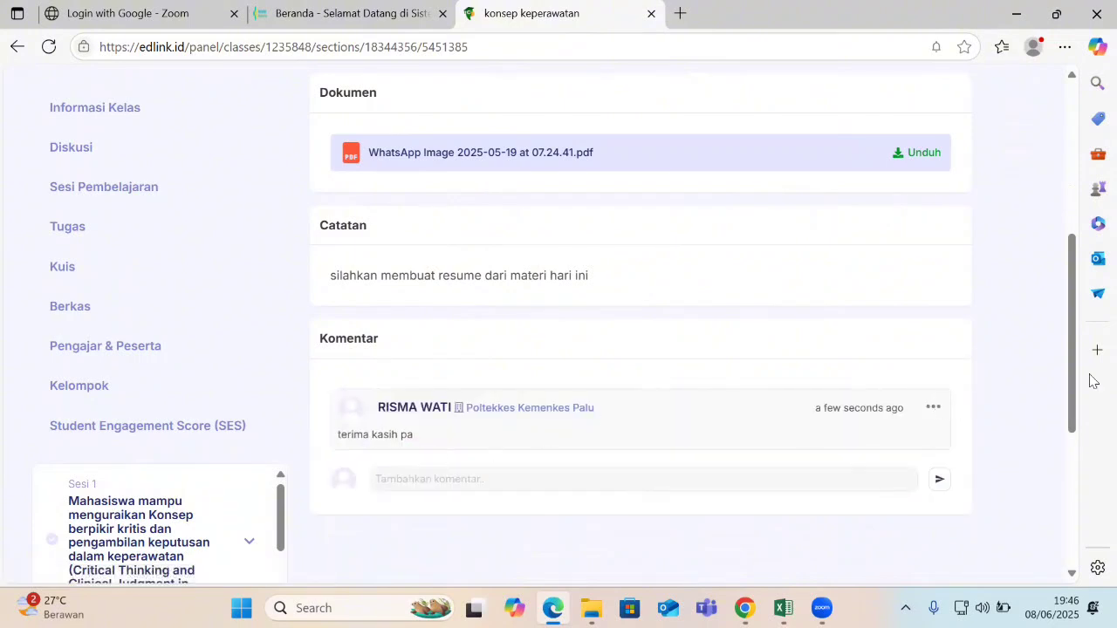
Open the resume pembelajaran assignment from the 'Ada Tugas baru' notification.
scroll(1077, 358, up, 2)
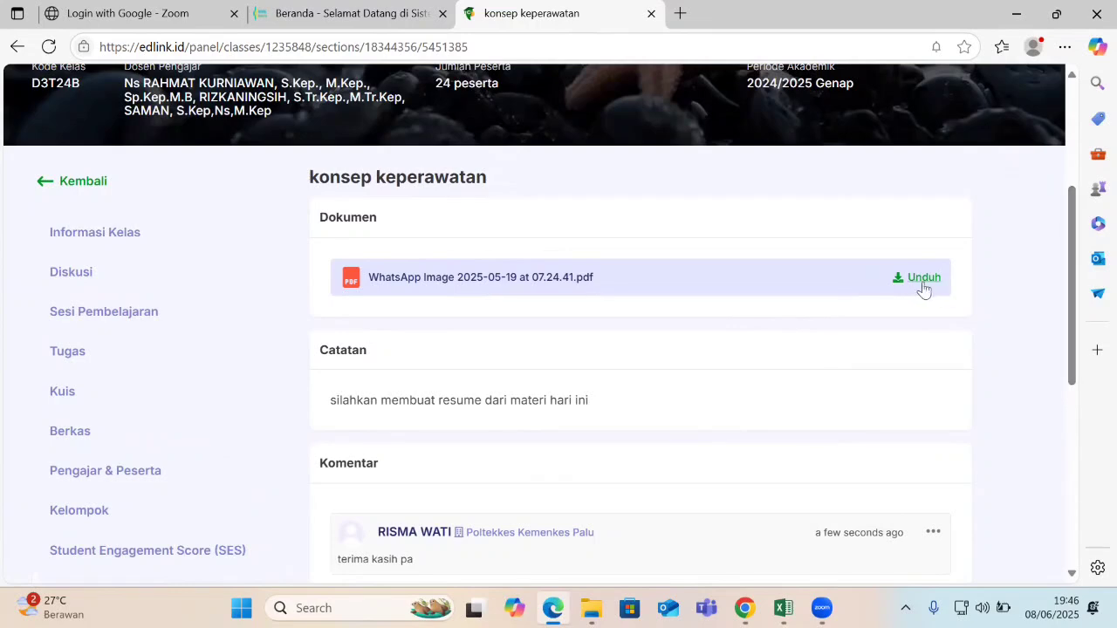
drag(1080, 199, 1071, 160)
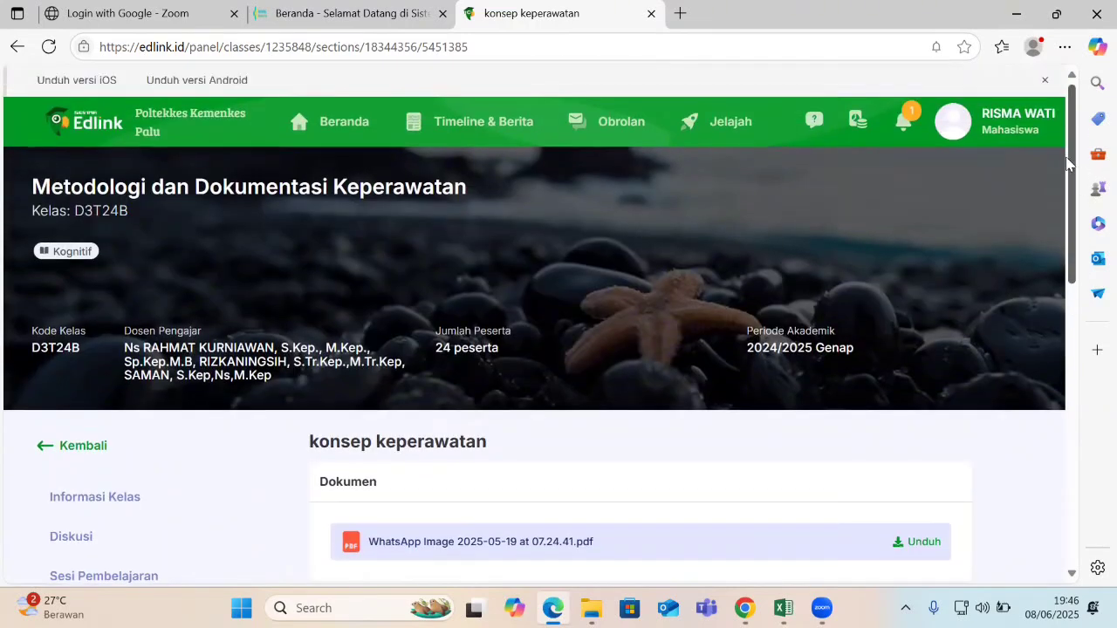
click(904, 123)
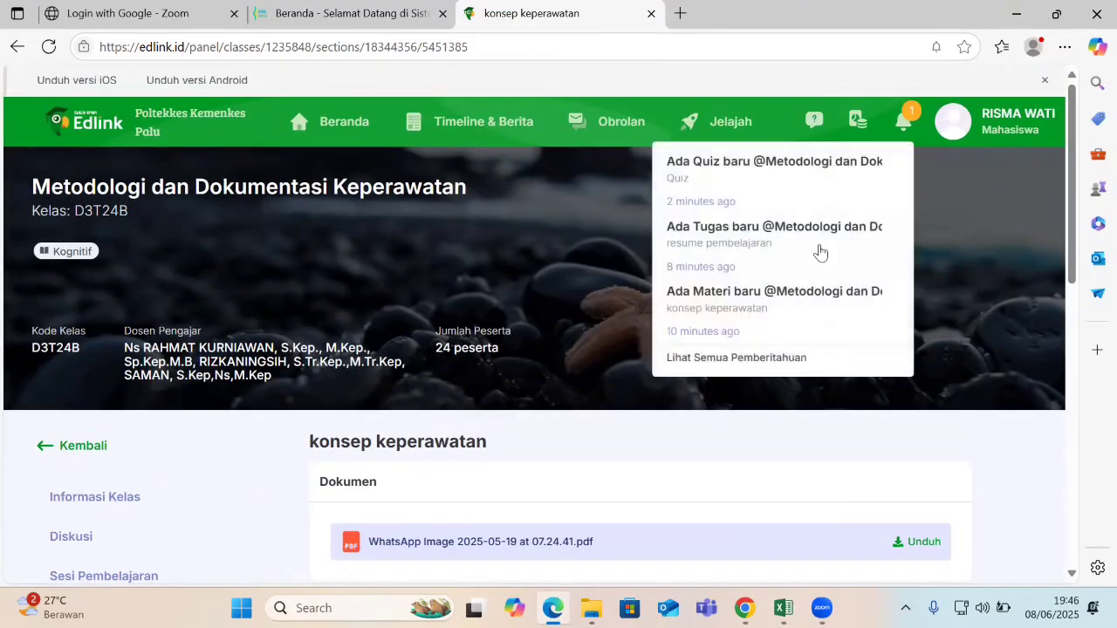
click(708, 241)
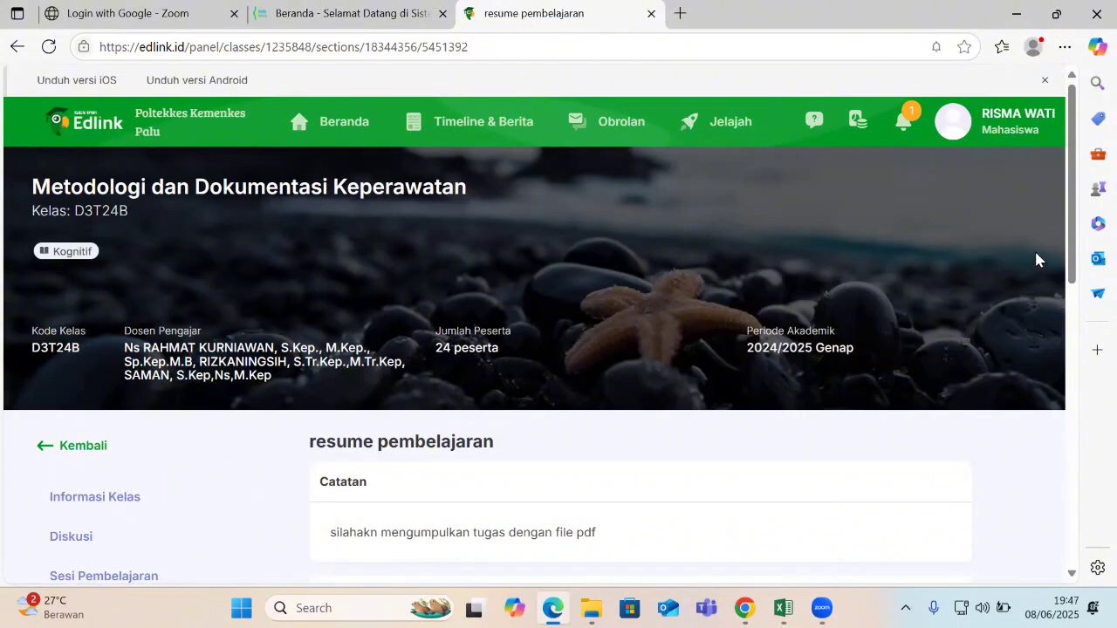
click(903, 123)
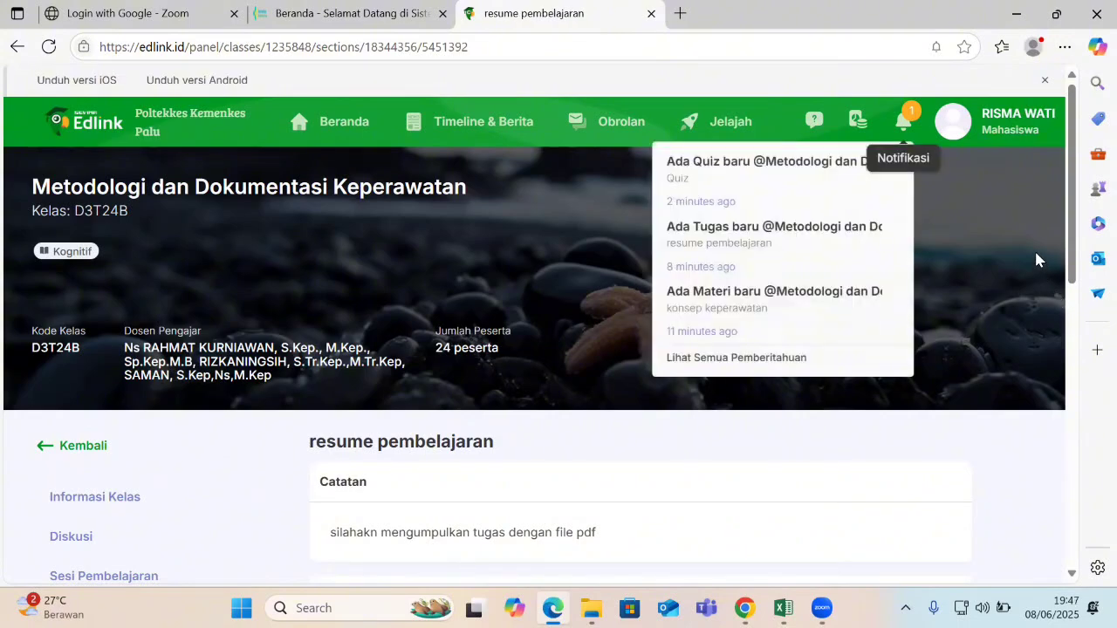
Reopen resume pembelajaran from the dashboard notifications and check its 1 Hari 2 Jam 50 Menit countdown.
click(709, 252)
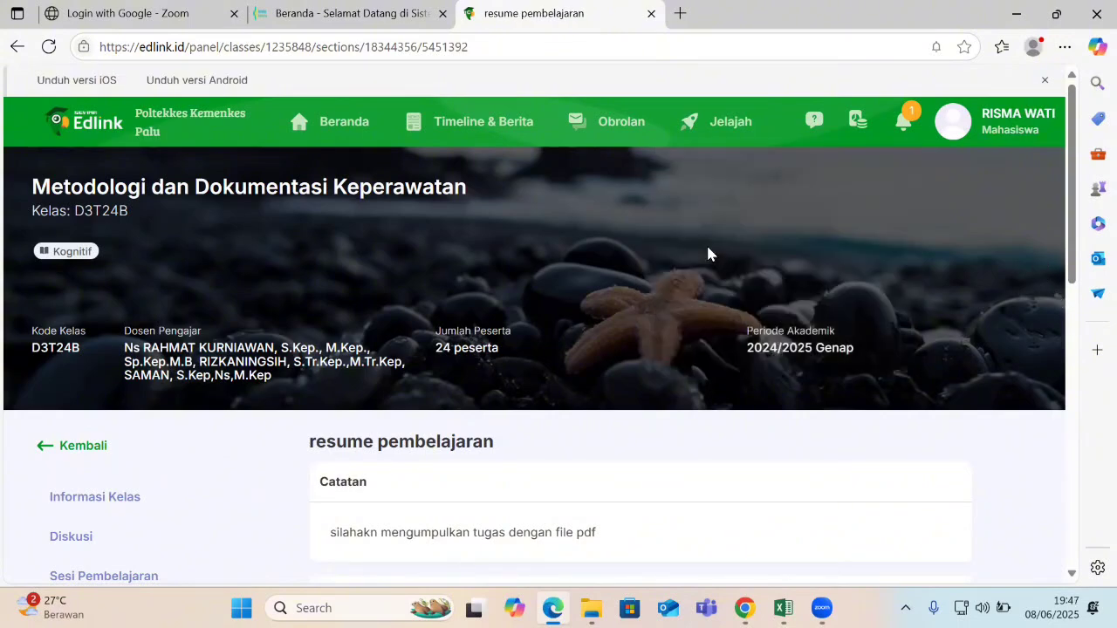
click(234, 135)
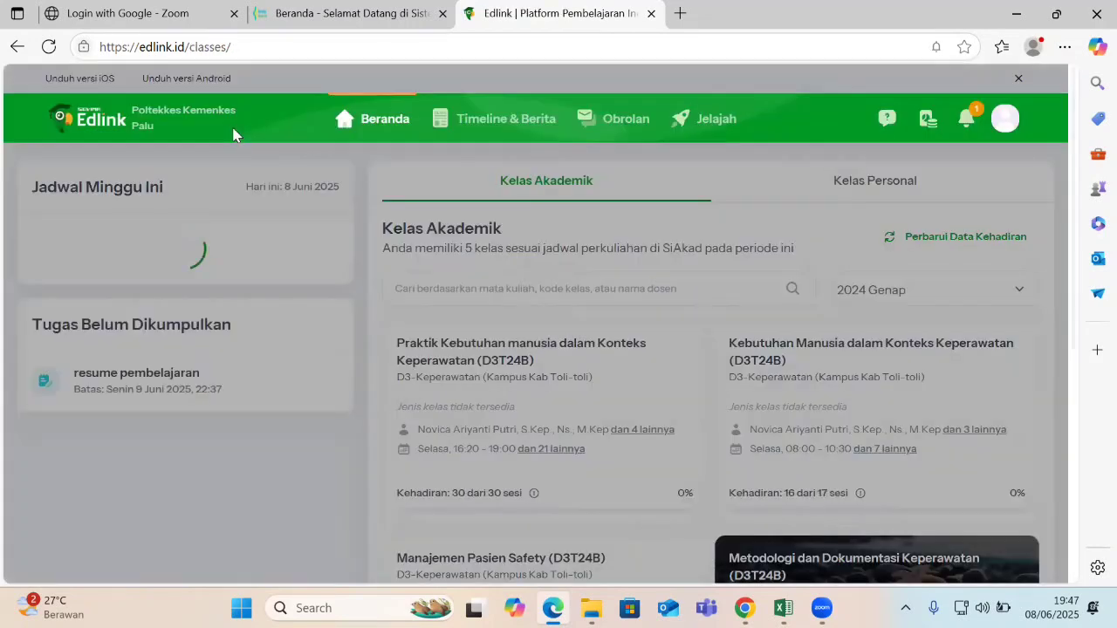
click(965, 120)
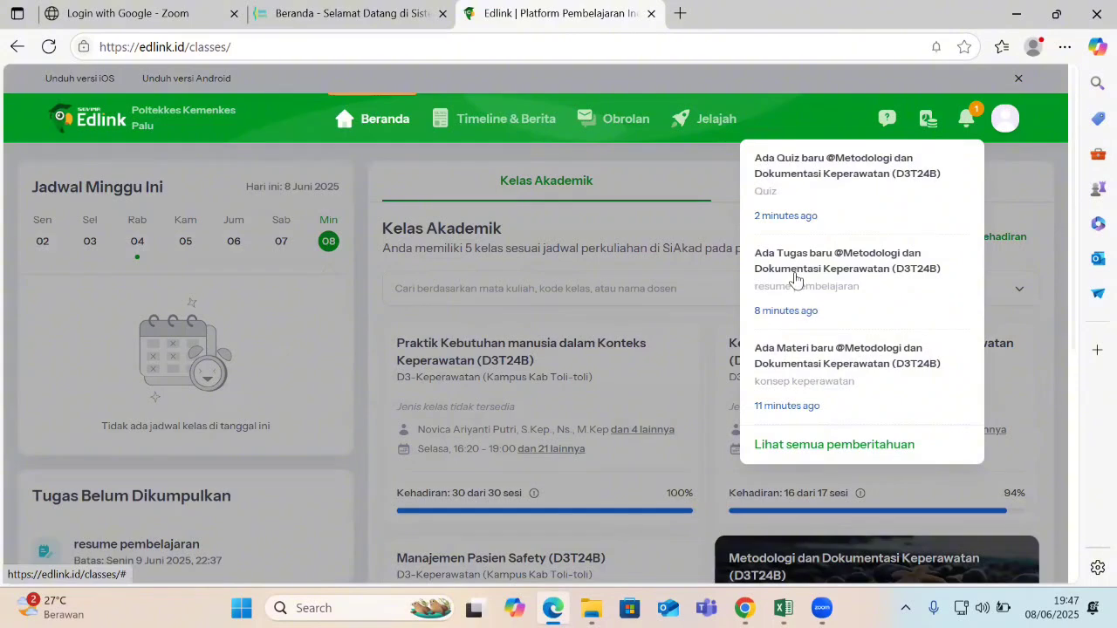
click(800, 288)
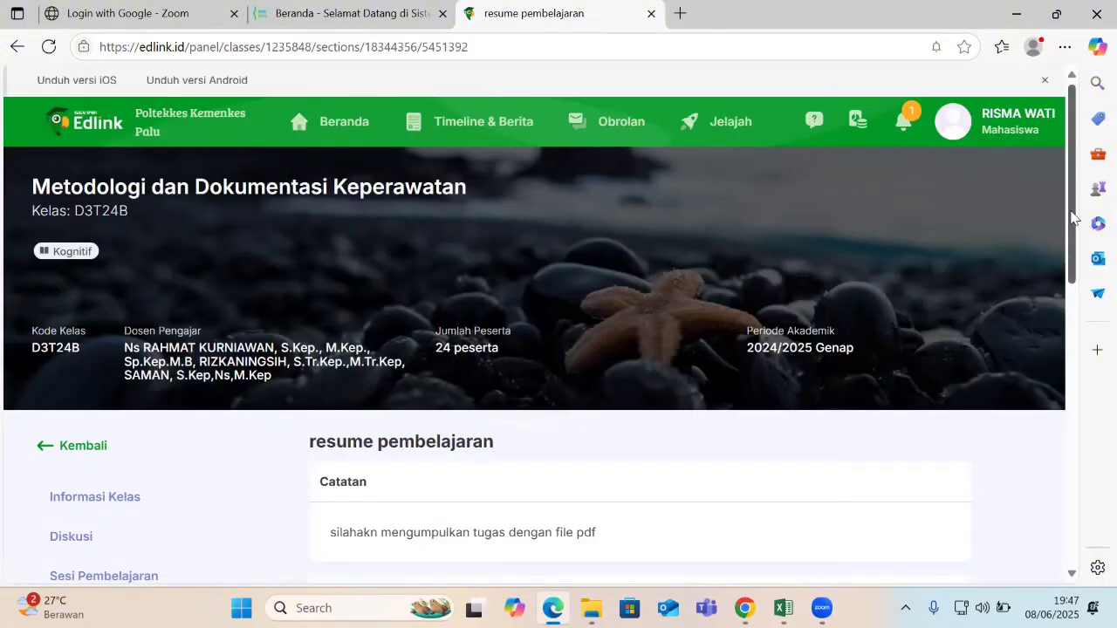
drag(1072, 219, 1085, 303)
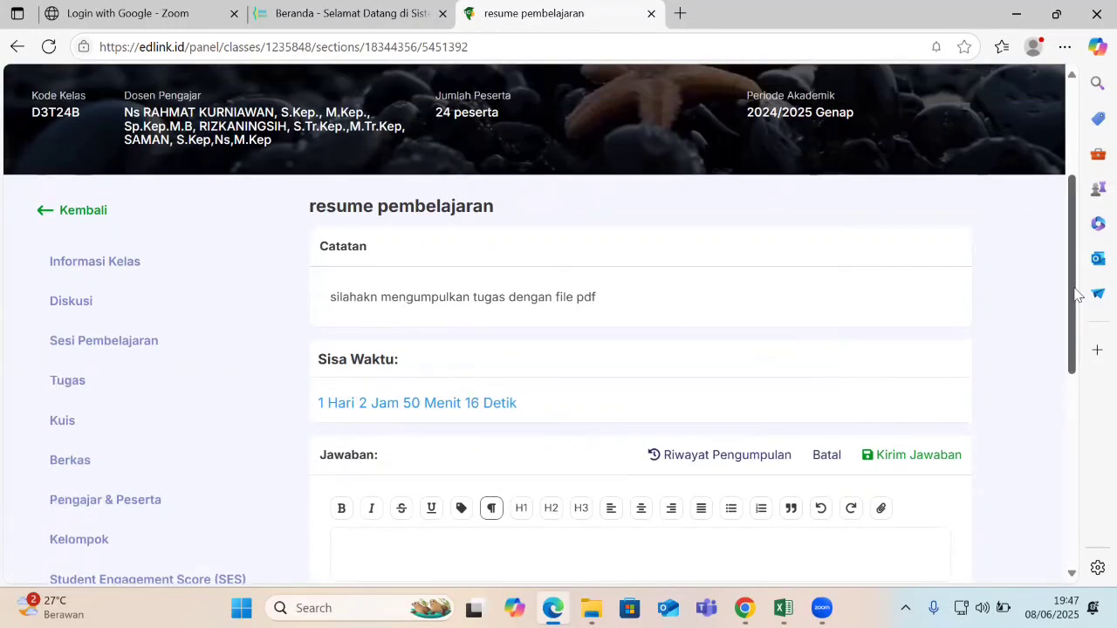
drag(1072, 286, 1073, 329)
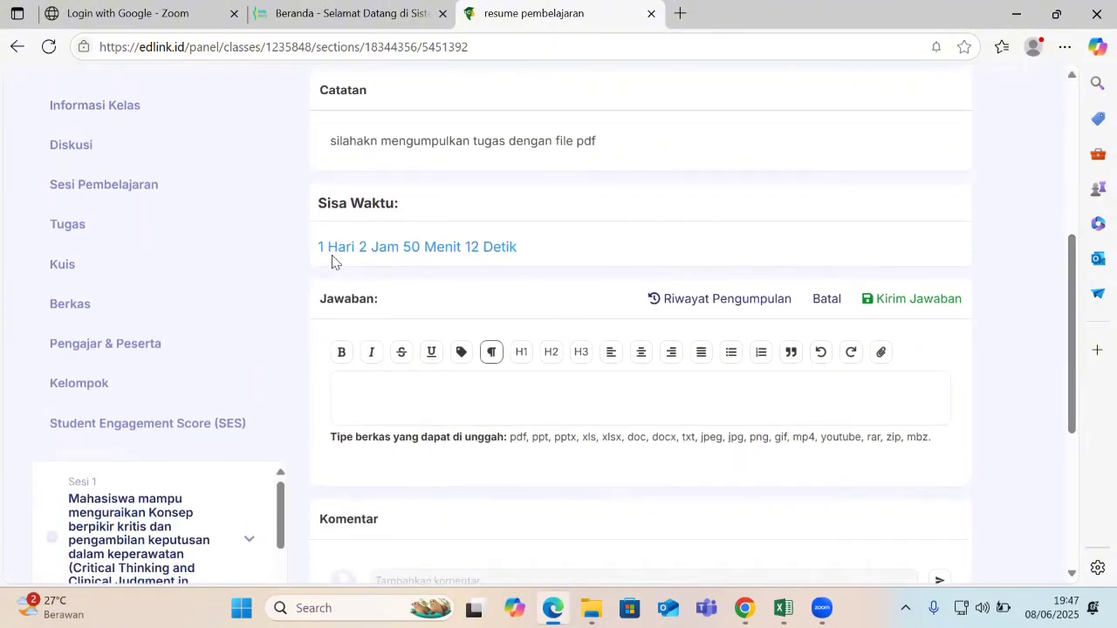
drag(322, 248, 464, 248)
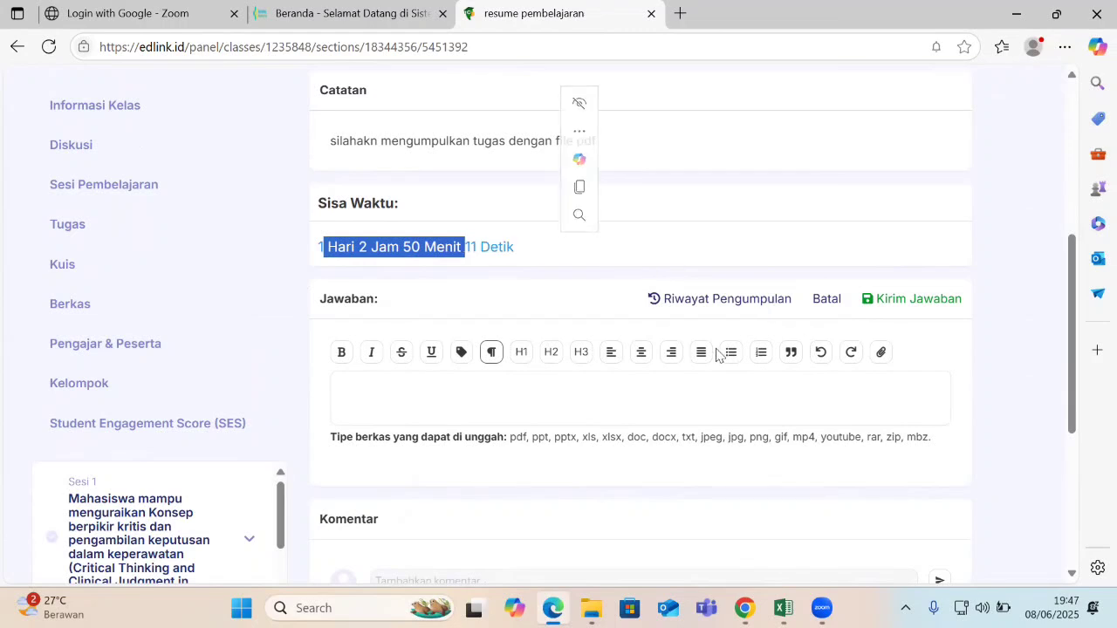
Write a short answer note and upload WhatsApp Image 2025-05-19 at 07.24.41.pdf to the media library.
click(390, 396)
text(ter)
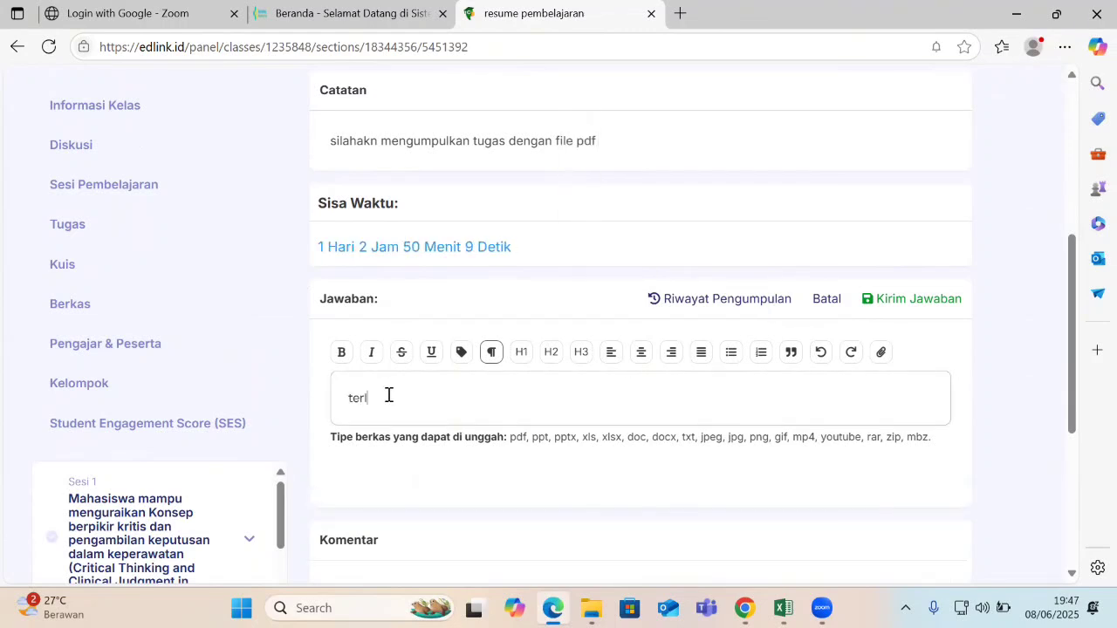
text(lmpk tugas saya)
click(883, 352)
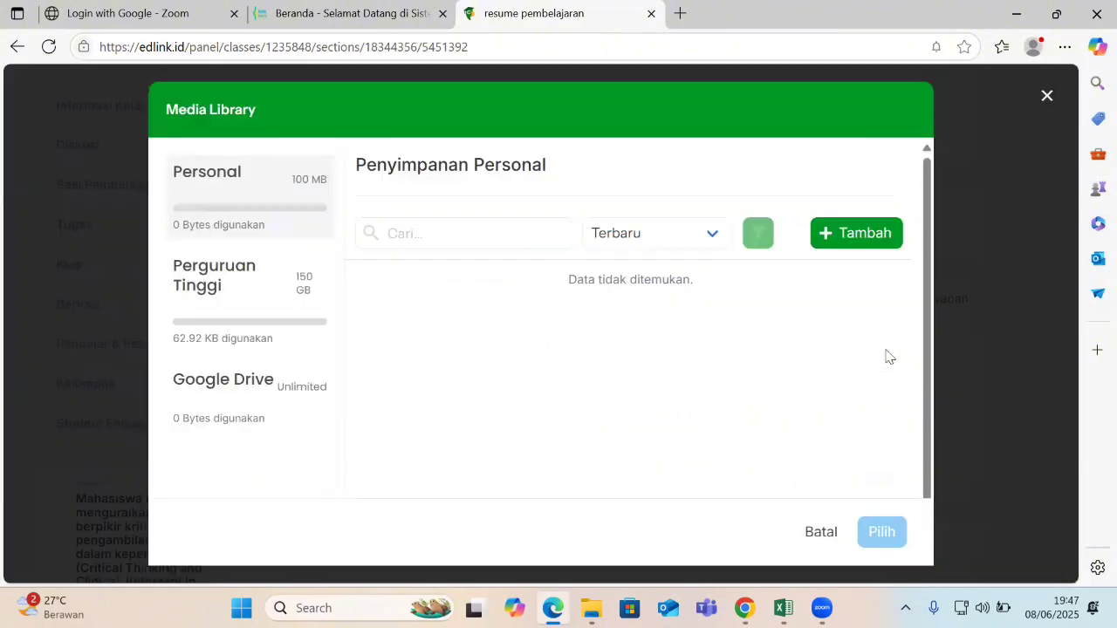
click(847, 237)
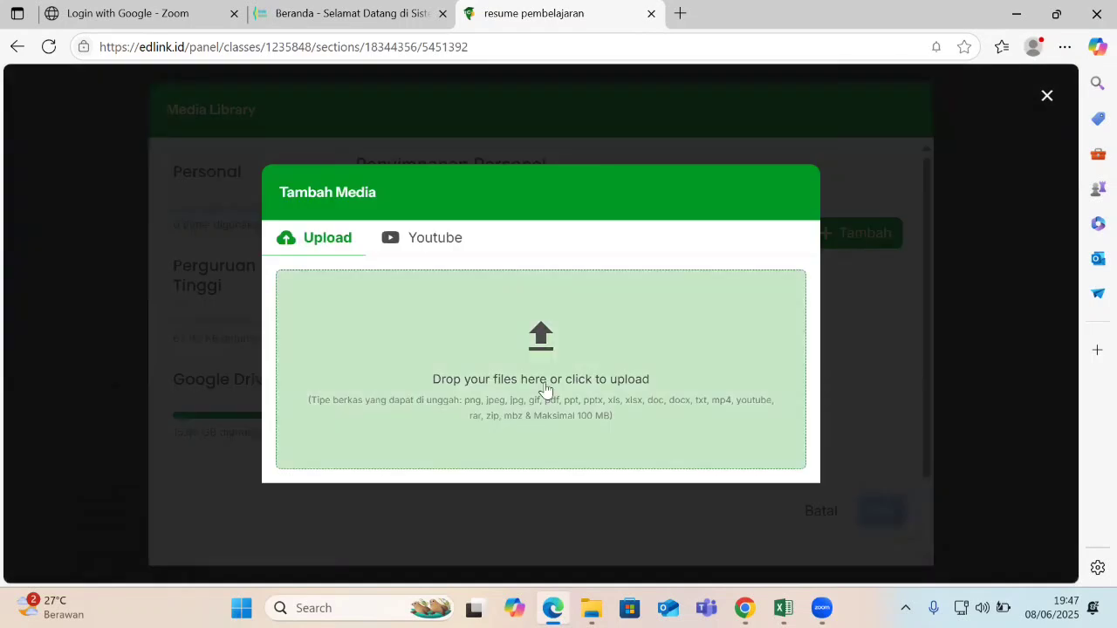
click(537, 351)
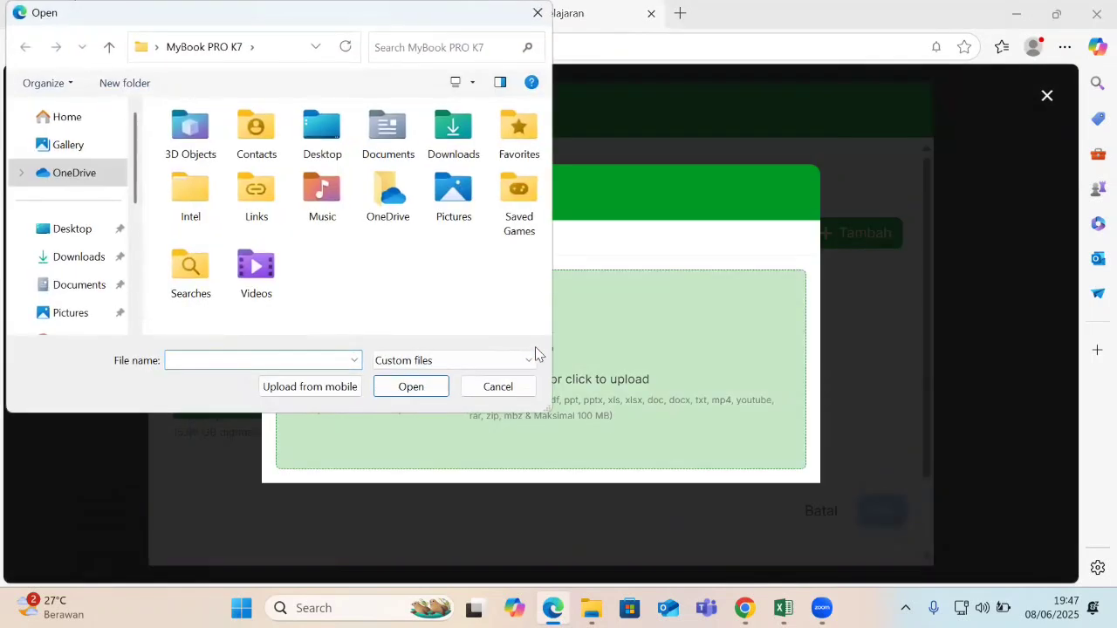
click(74, 262)
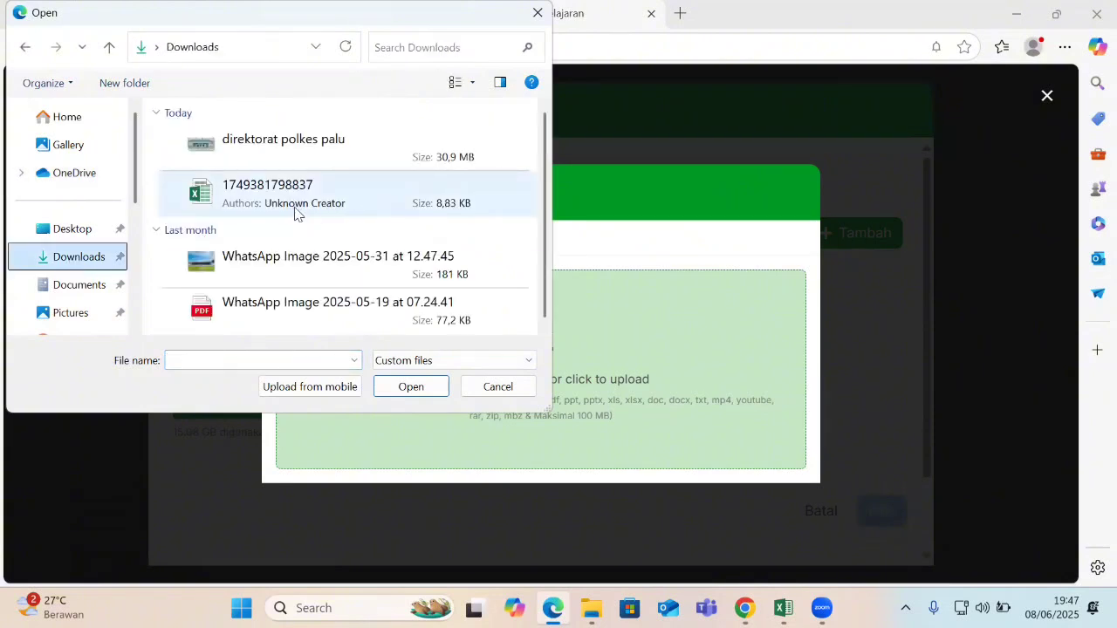
click(250, 306)
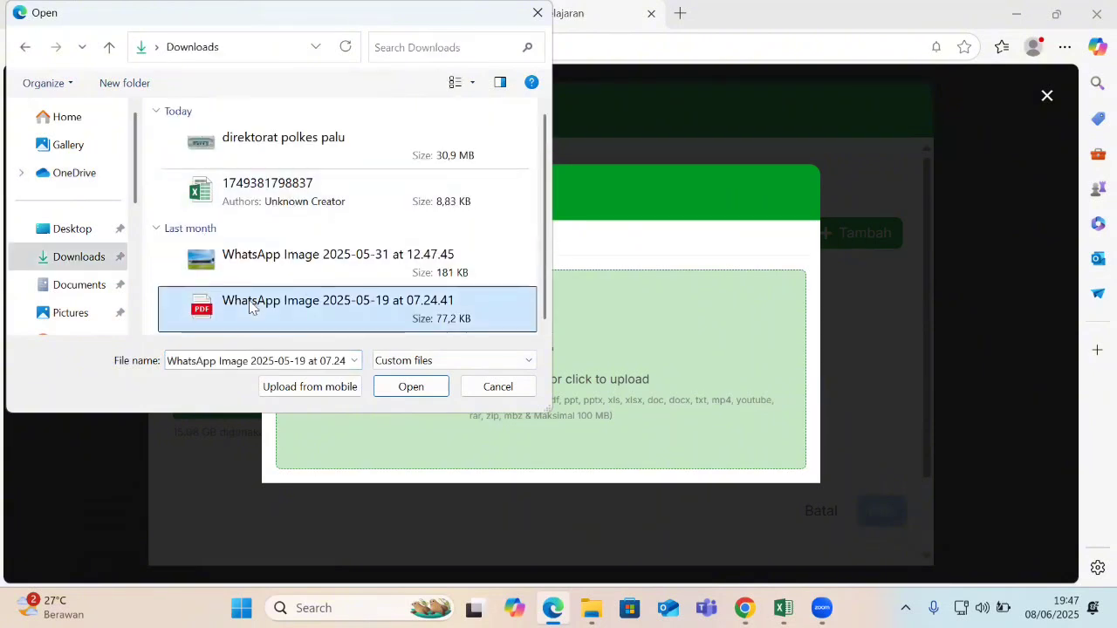
click(418, 392)
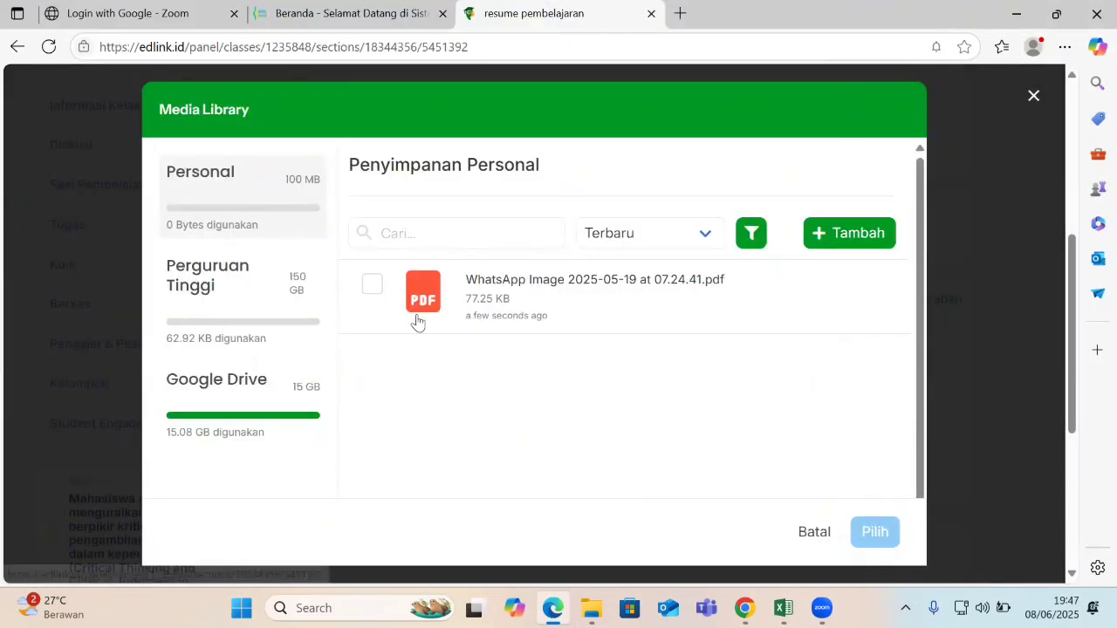
Attach the uploaded PDF to the answer and submit it, confirming with Ya.
click(373, 285)
click(849, 535)
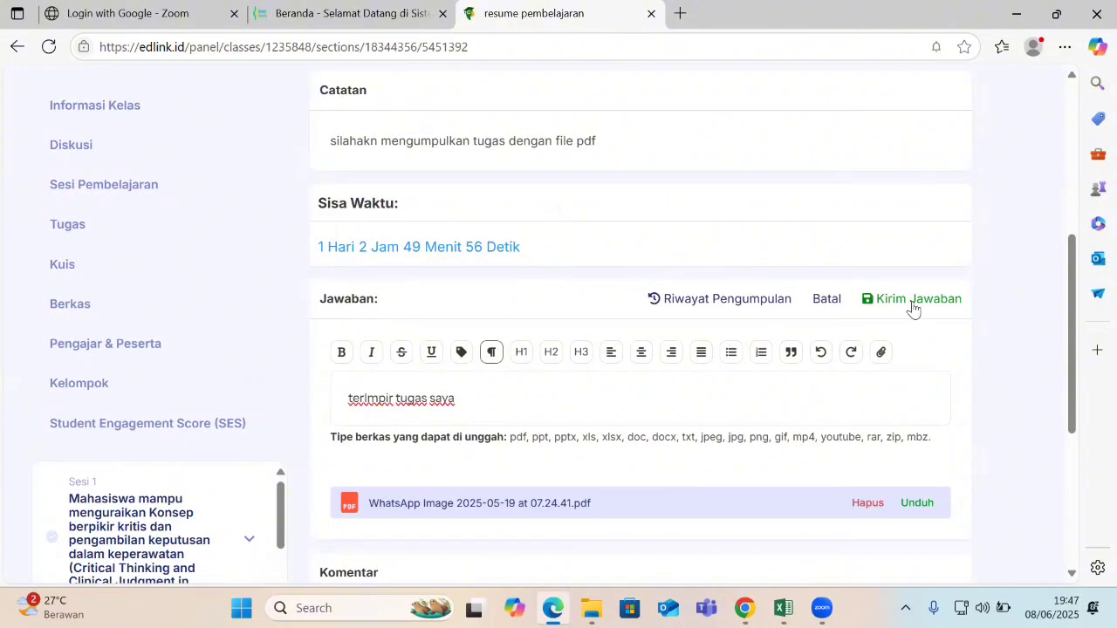
click(914, 302)
click(645, 366)
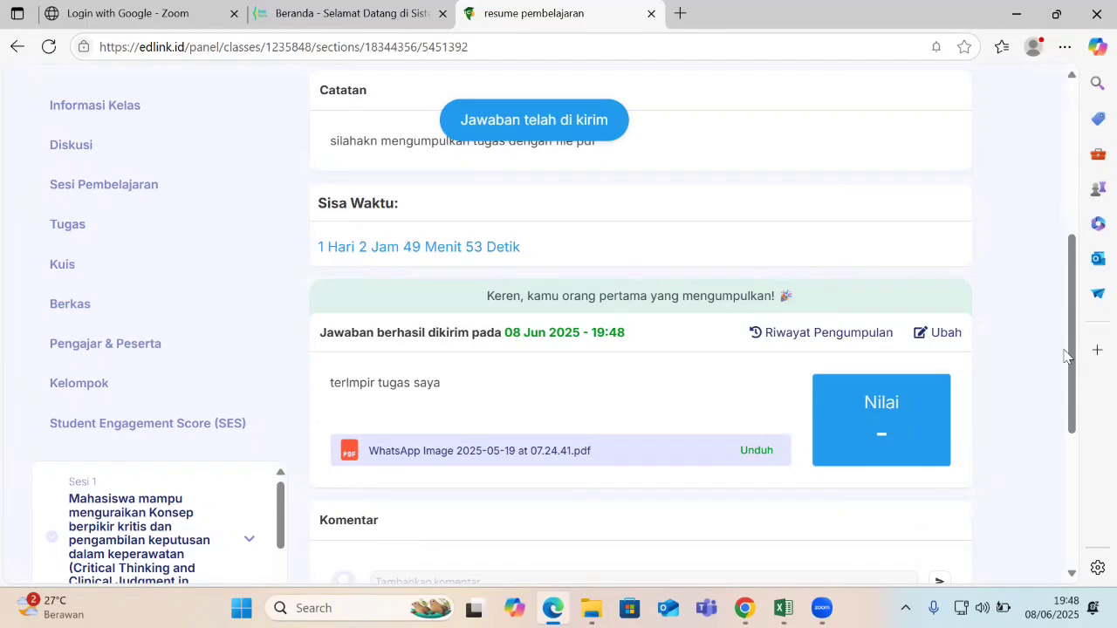
Return to the session material list and open the class Quiz page from notifications.
drag(1073, 349, 1073, 285)
scroll(1073, 288, up, 2)
scroll(1074, 288, down, 2)
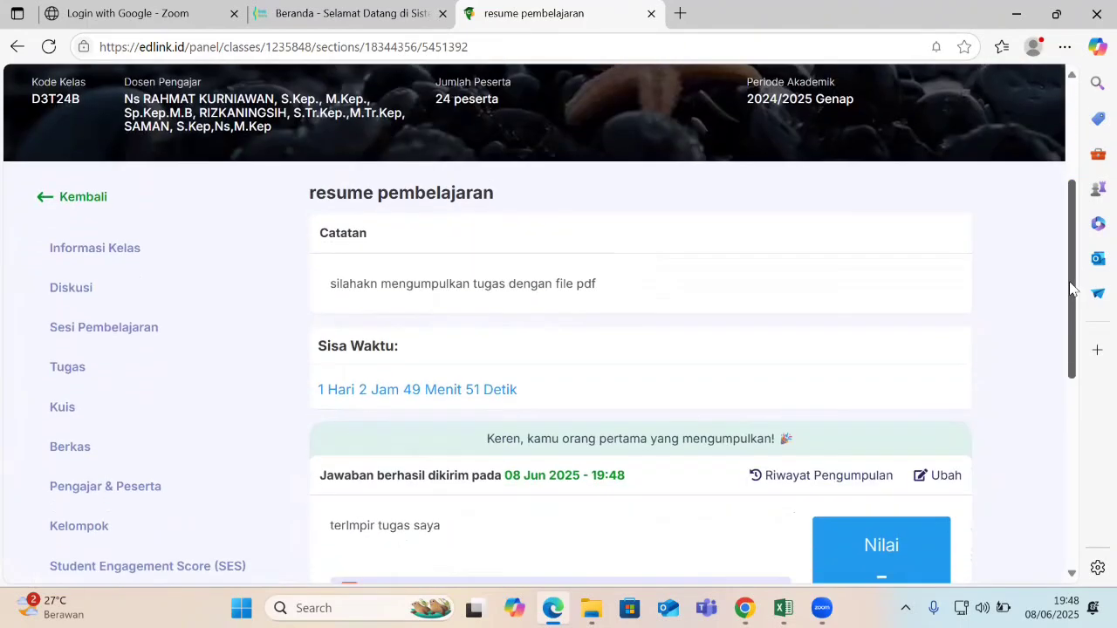
click(70, 187)
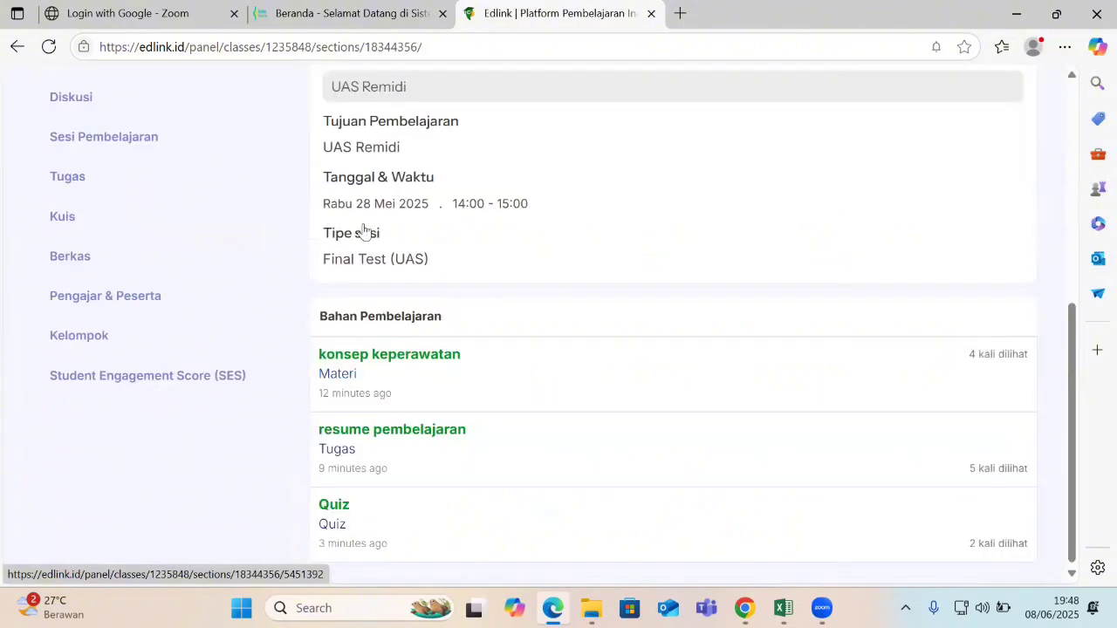
scroll(966, 334, down, 3)
drag(1073, 441, 1089, 131)
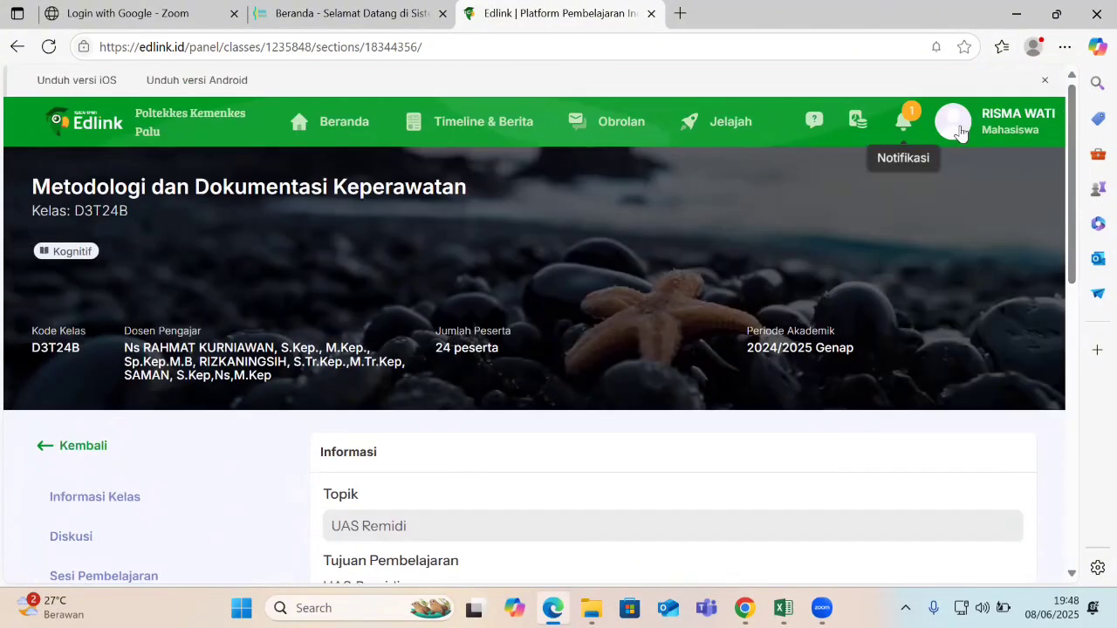
click(904, 122)
click(691, 185)
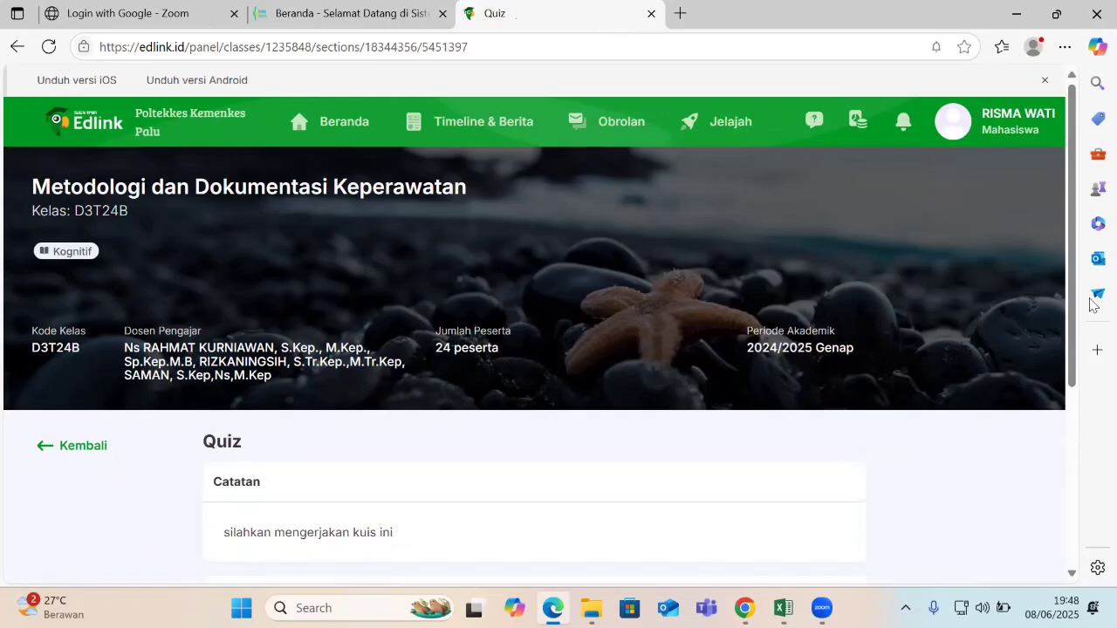
drag(1074, 245, 1037, 429)
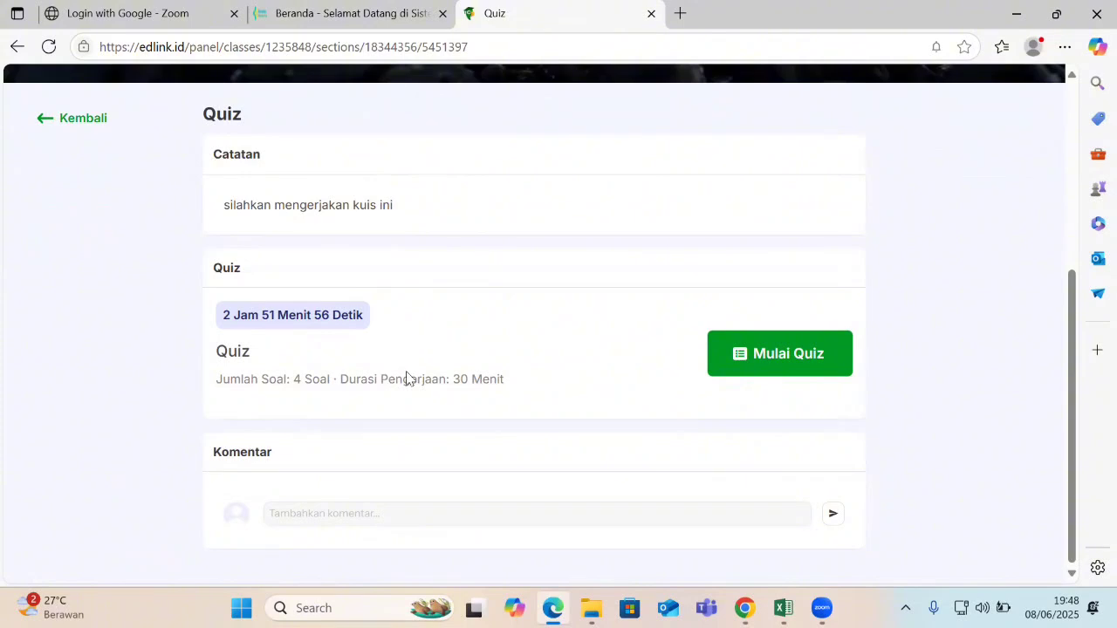
Post the comment 'sangat baik' on the Quiz page.
click(342, 513)
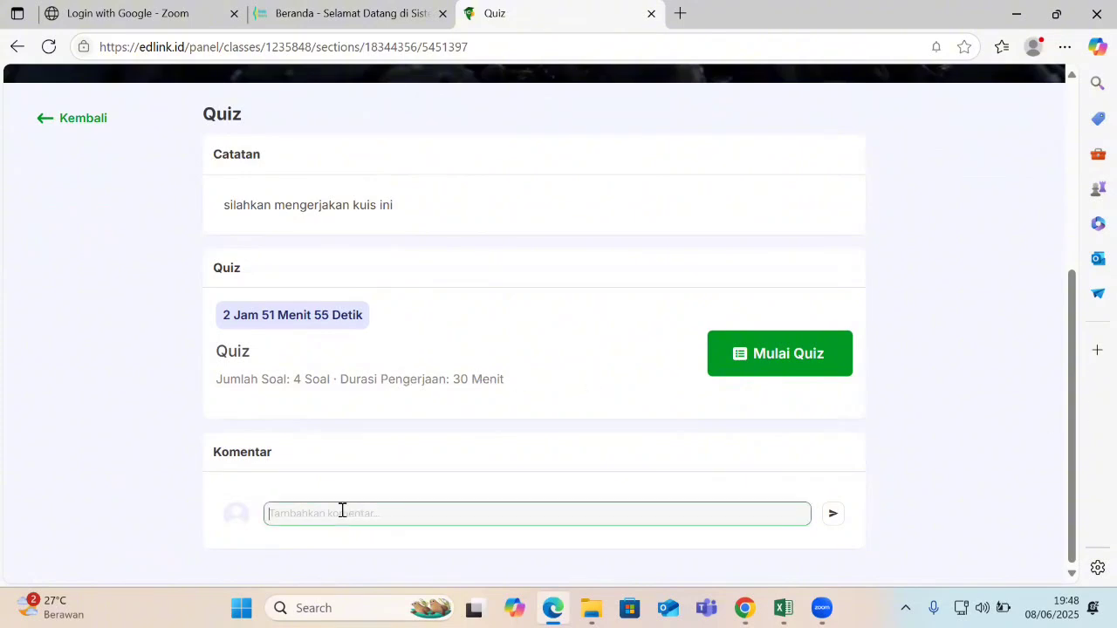
text(sangat baik)
key(Return)
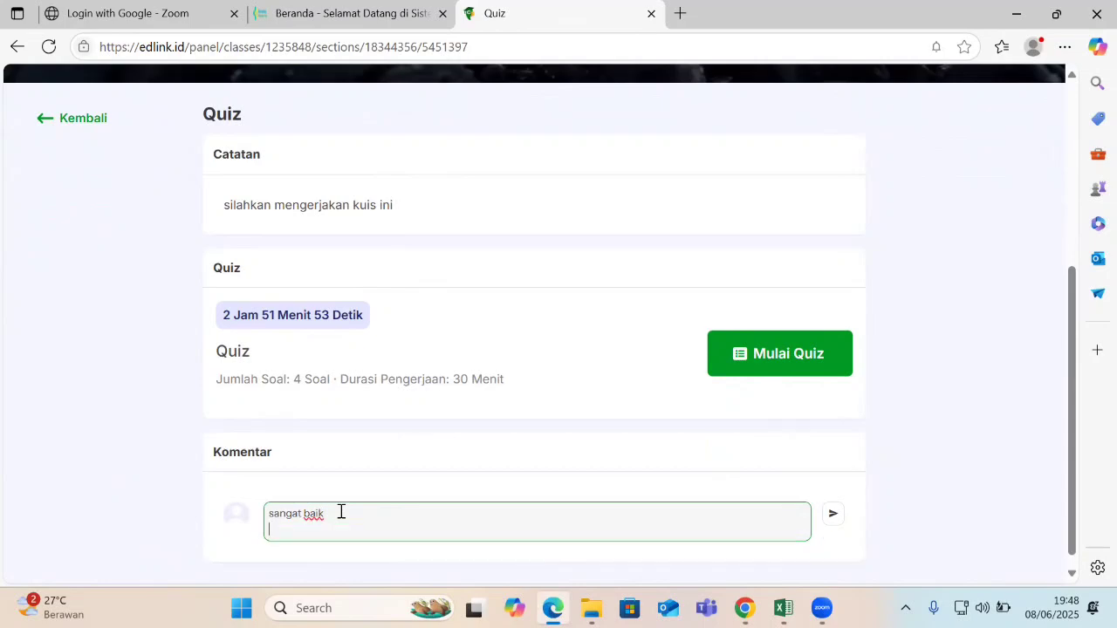
click(827, 524)
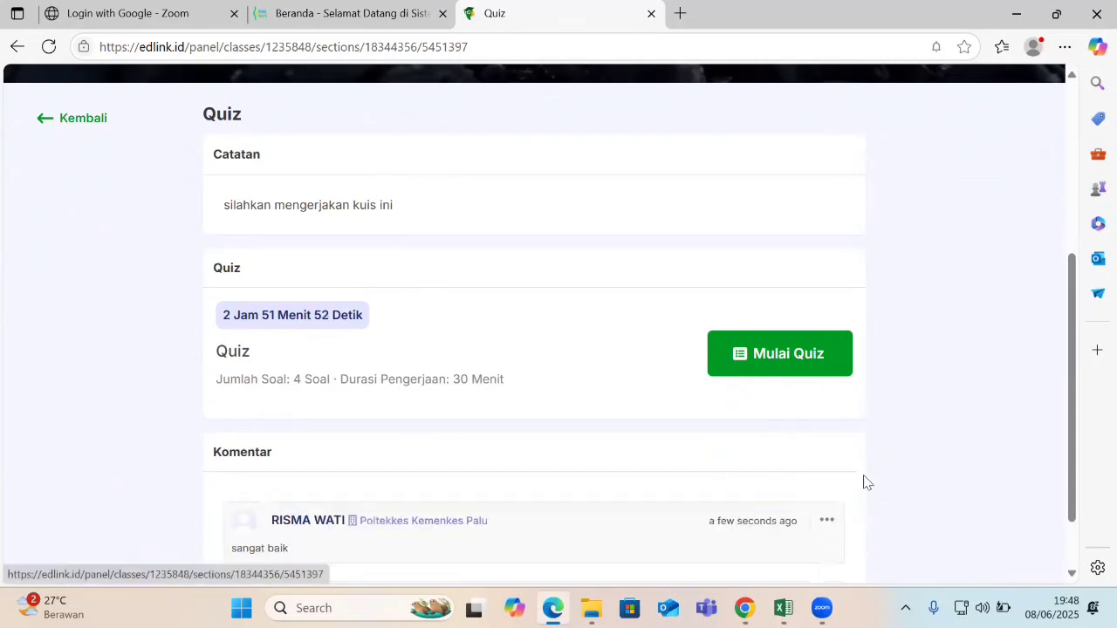
drag(1072, 417, 1062, 473)
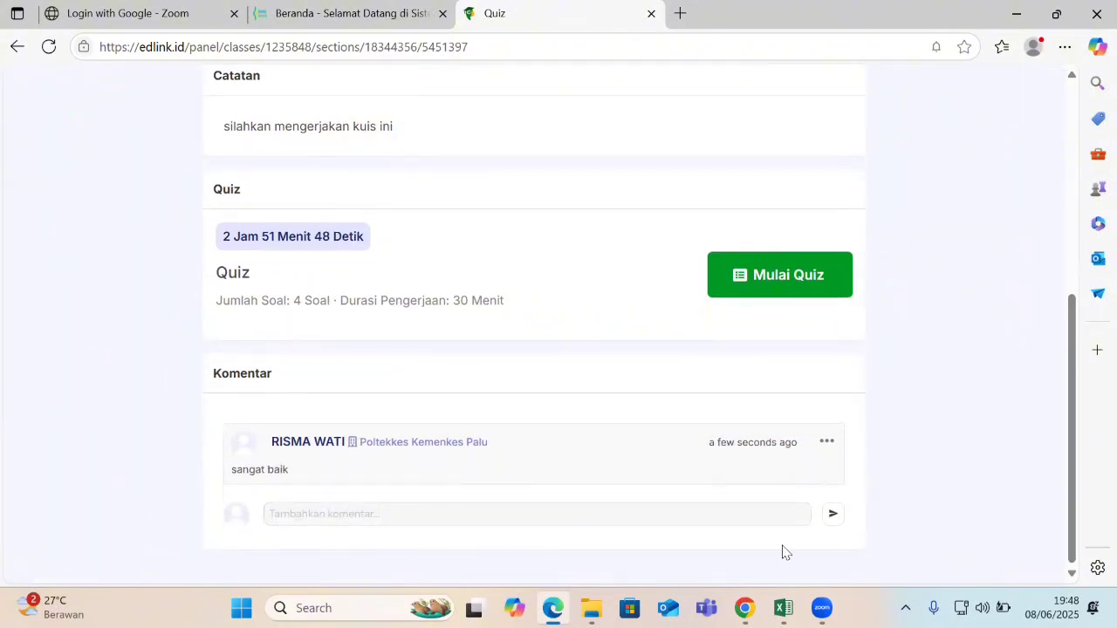
Switch to the lecturer's Edlink window, reload it, and open the commented session 17 material.
key(super)
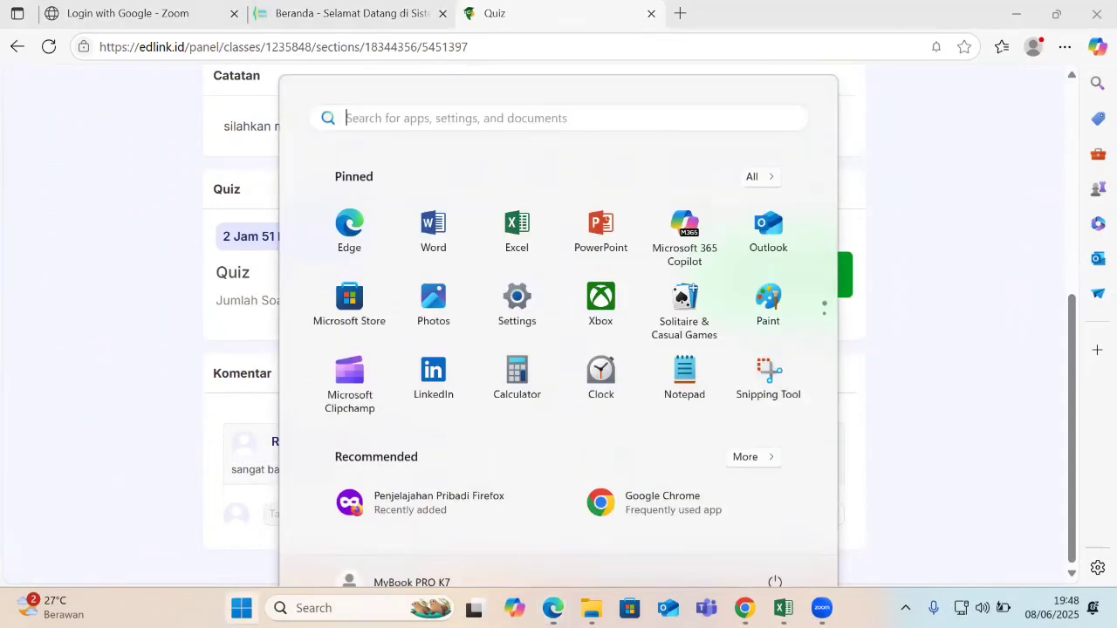
click(744, 608)
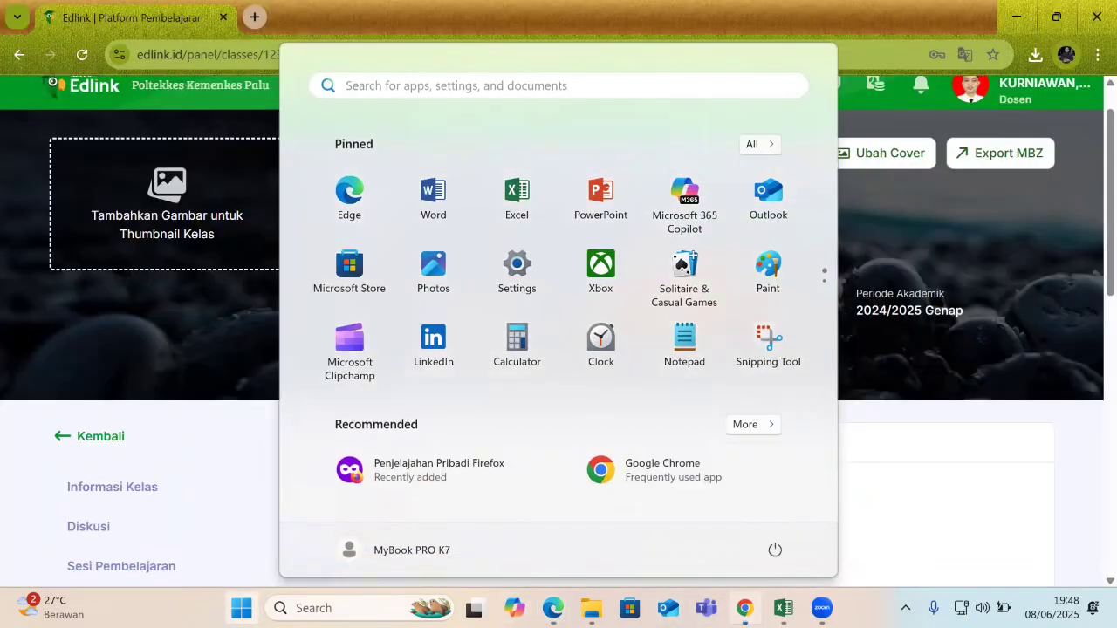
key(super)
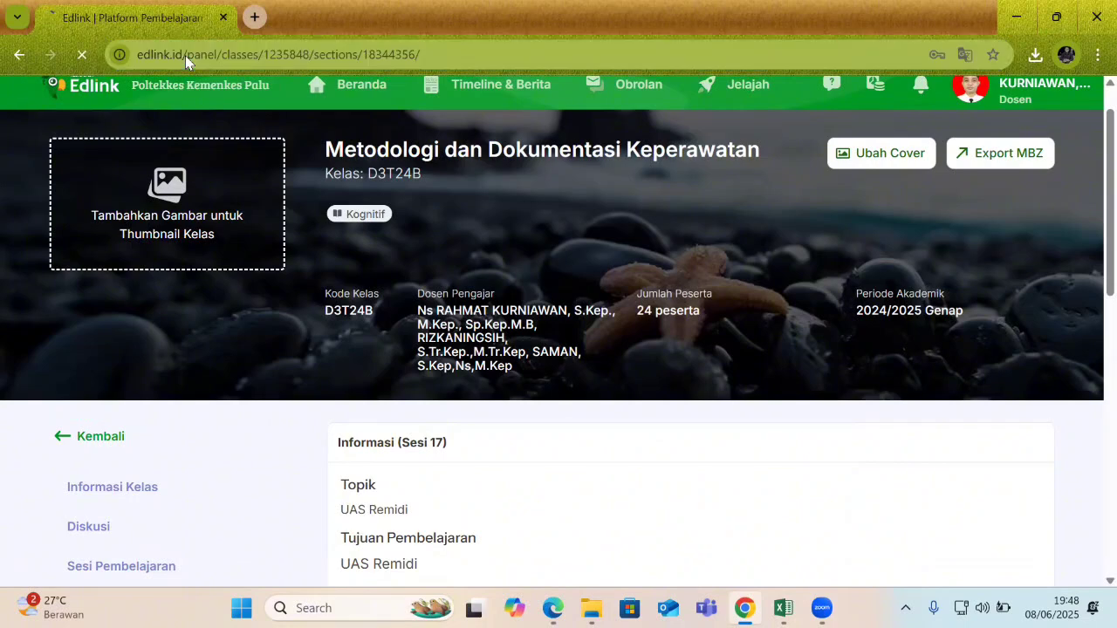
key(F5)
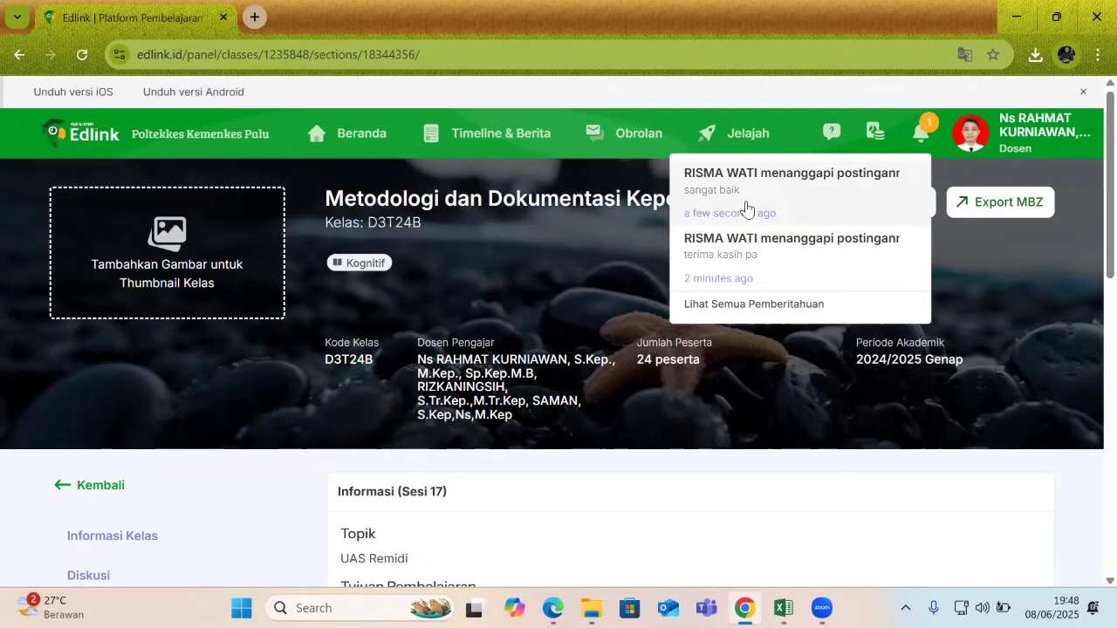
click(719, 258)
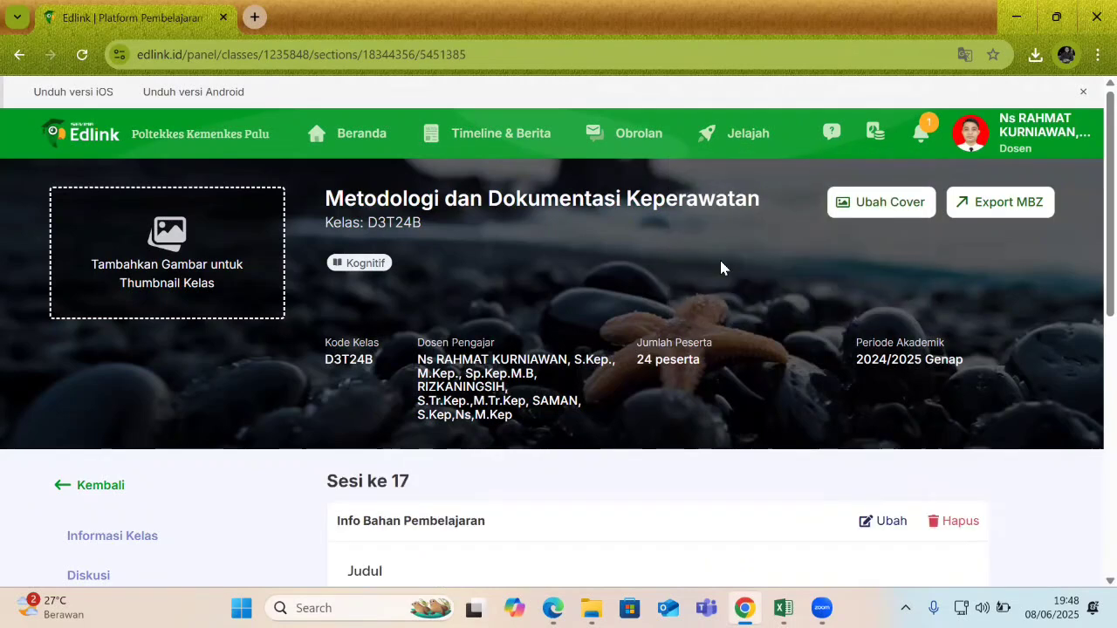
Reply 'silahkan lanjut mengerjaka quiz' under the student's thank-you comment.
scroll(1089, 349, down, 6)
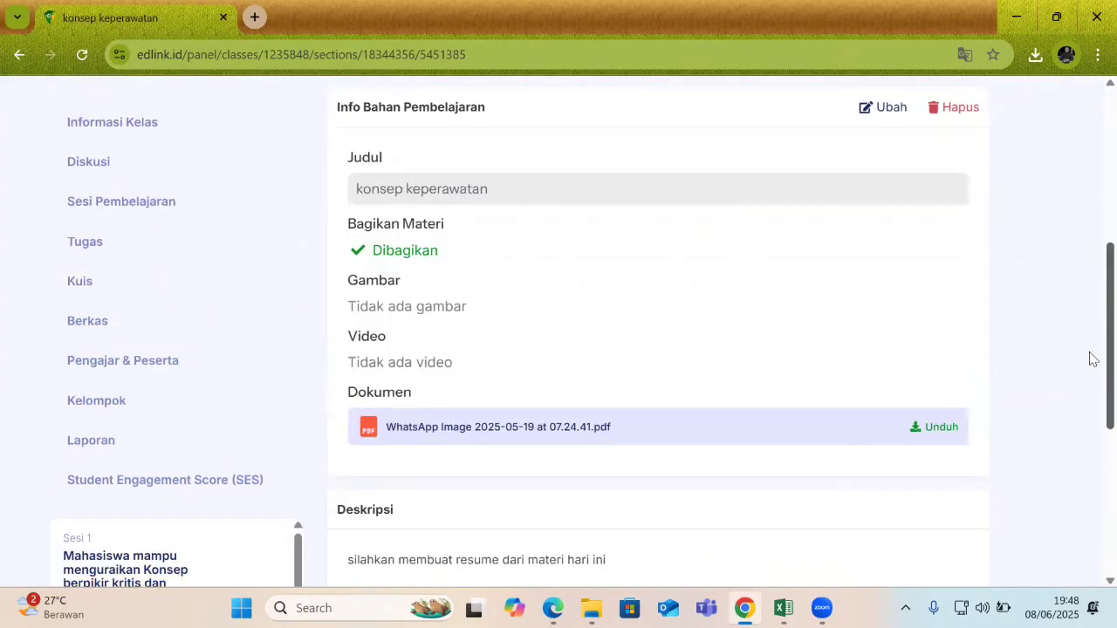
scroll(1092, 437, down, 1)
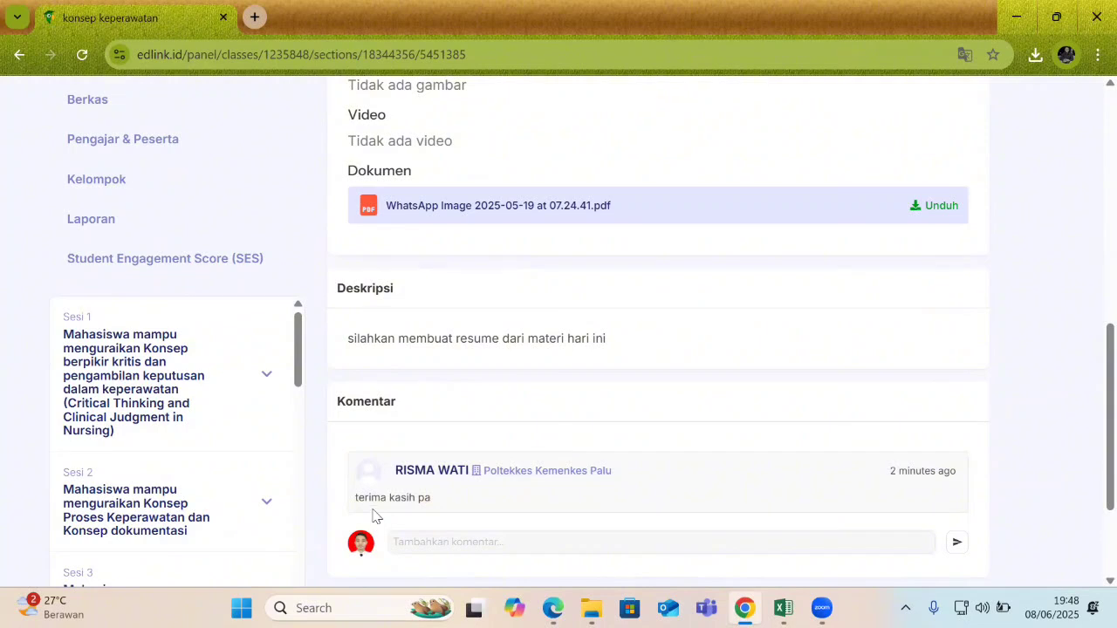
scroll(764, 486, down, 2)
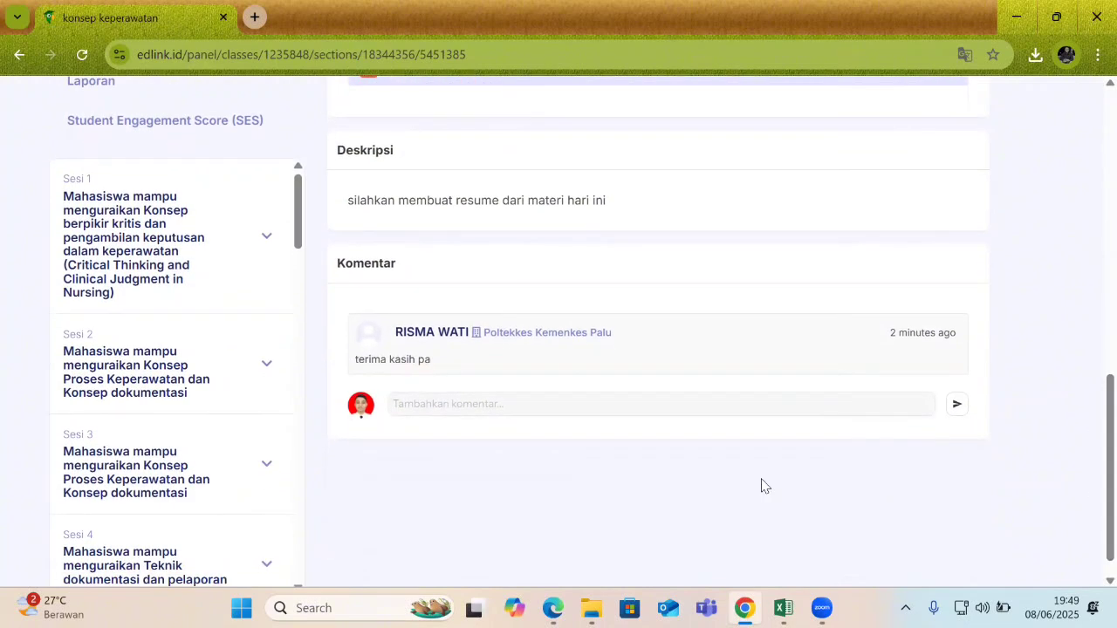
click(461, 406)
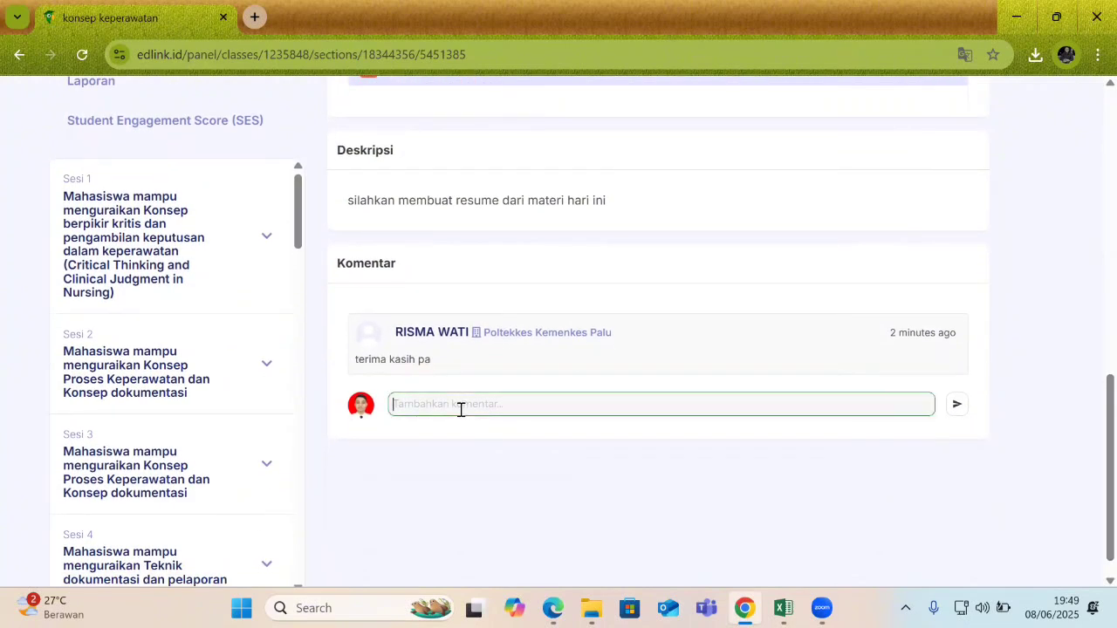
text(silahkan lanjut mengerjaka quiz)
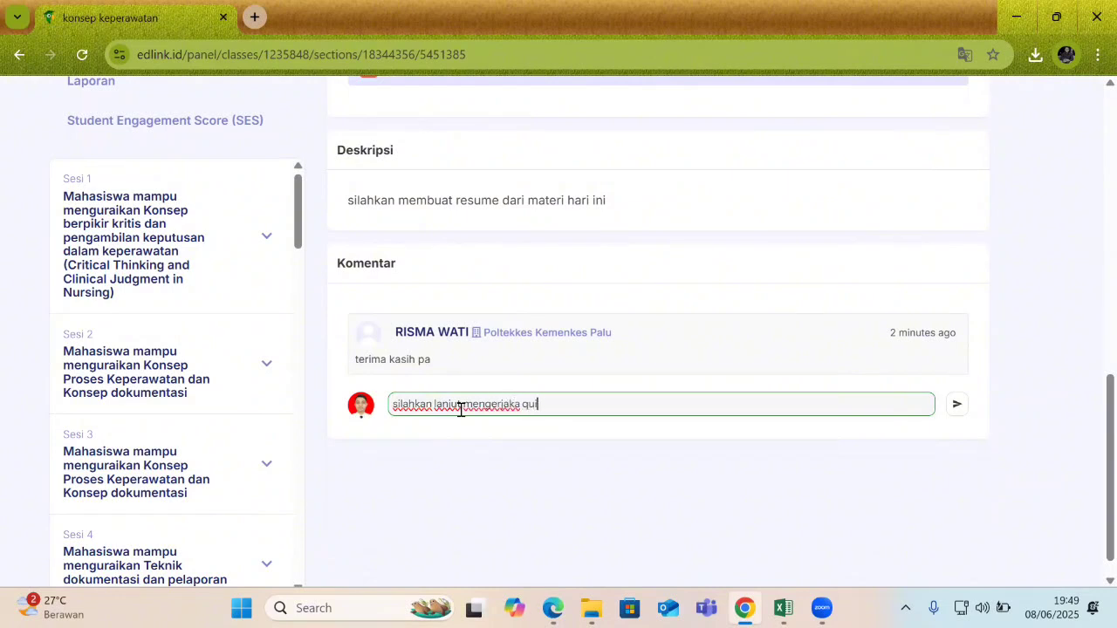
click(956, 405)
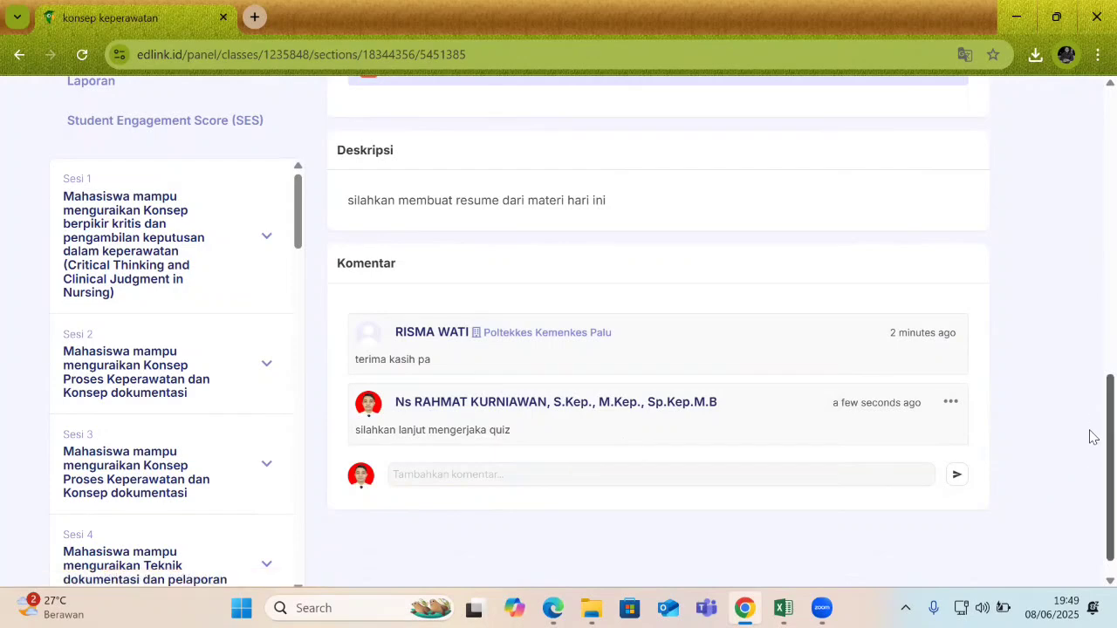
scroll(1089, 437, up, 7)
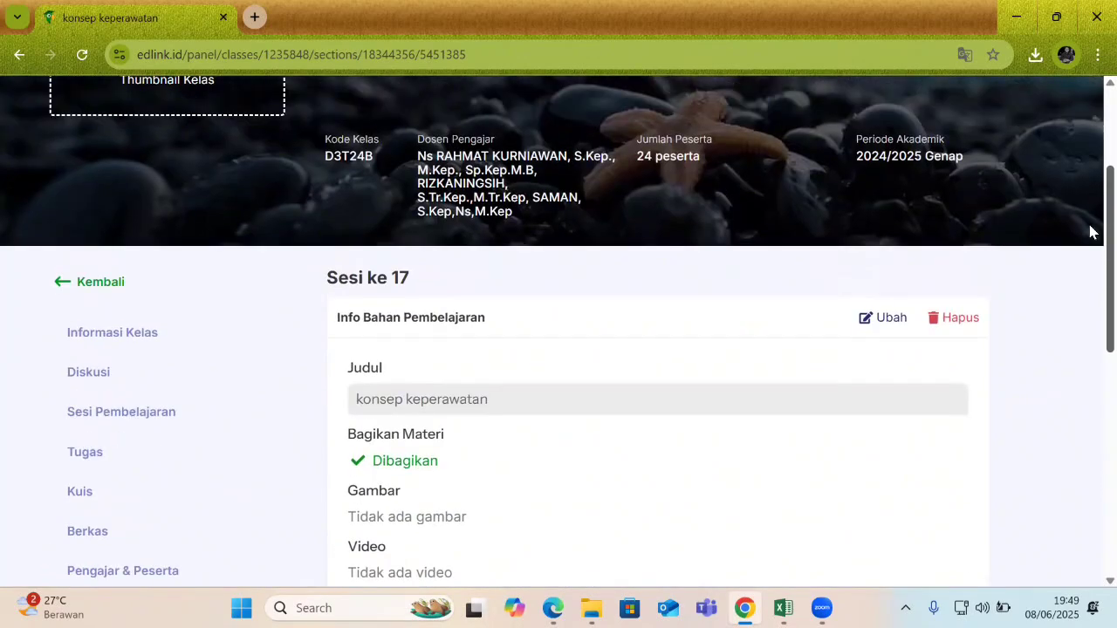
scroll(1089, 210, up, 3)
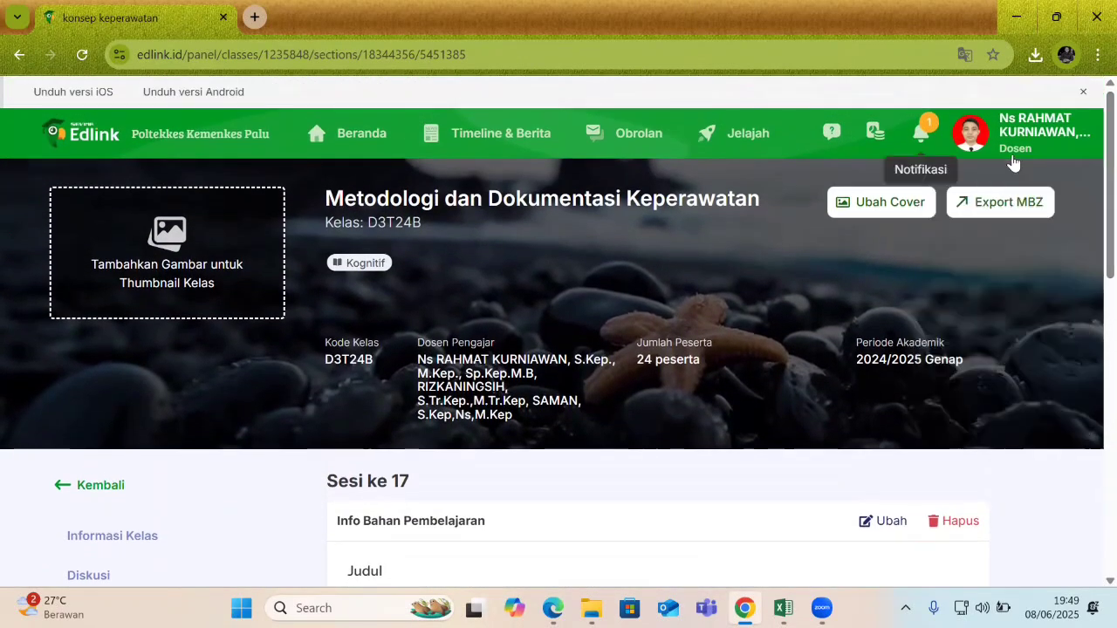
Follow the student's notification to its post, then return to the Sesi 17 overview.
click(921, 133)
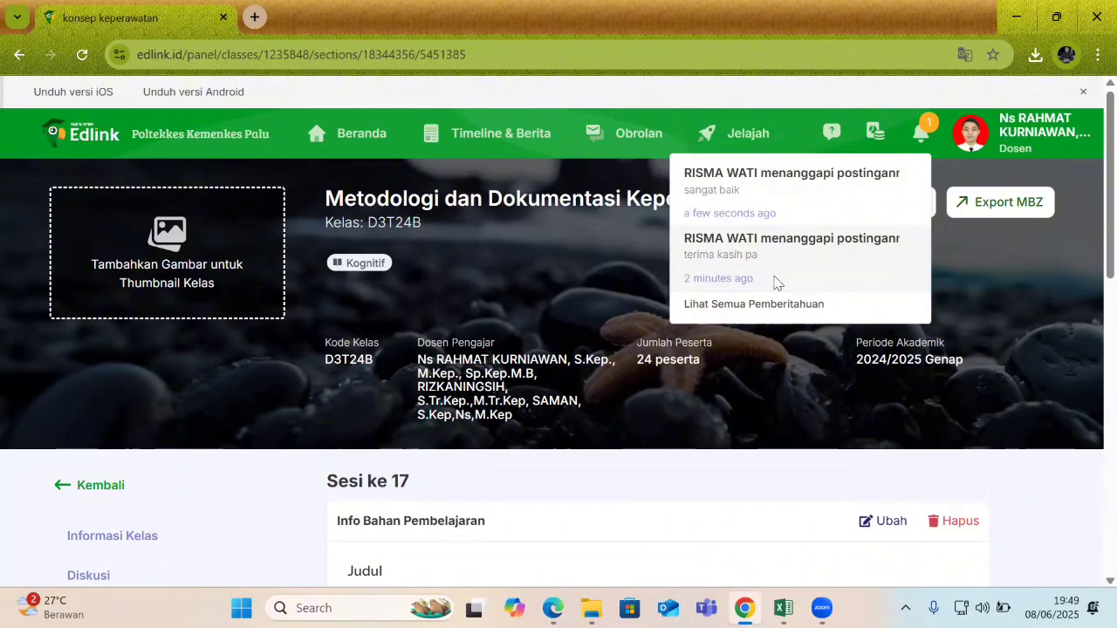
click(757, 208)
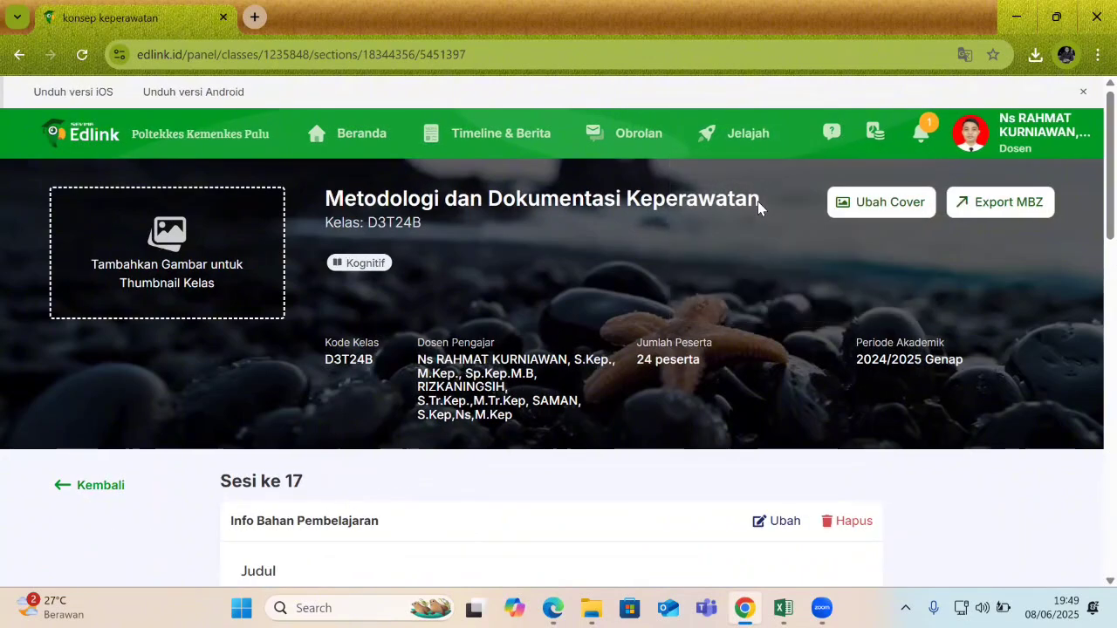
scroll(1090, 262, down, 13)
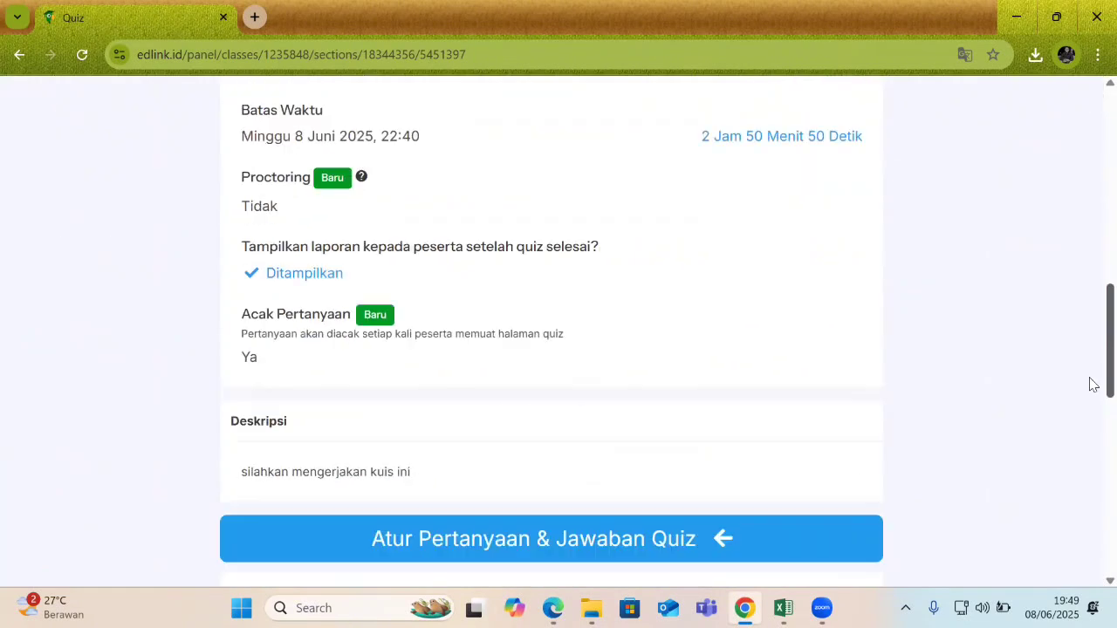
scroll(1090, 392, up, 12)
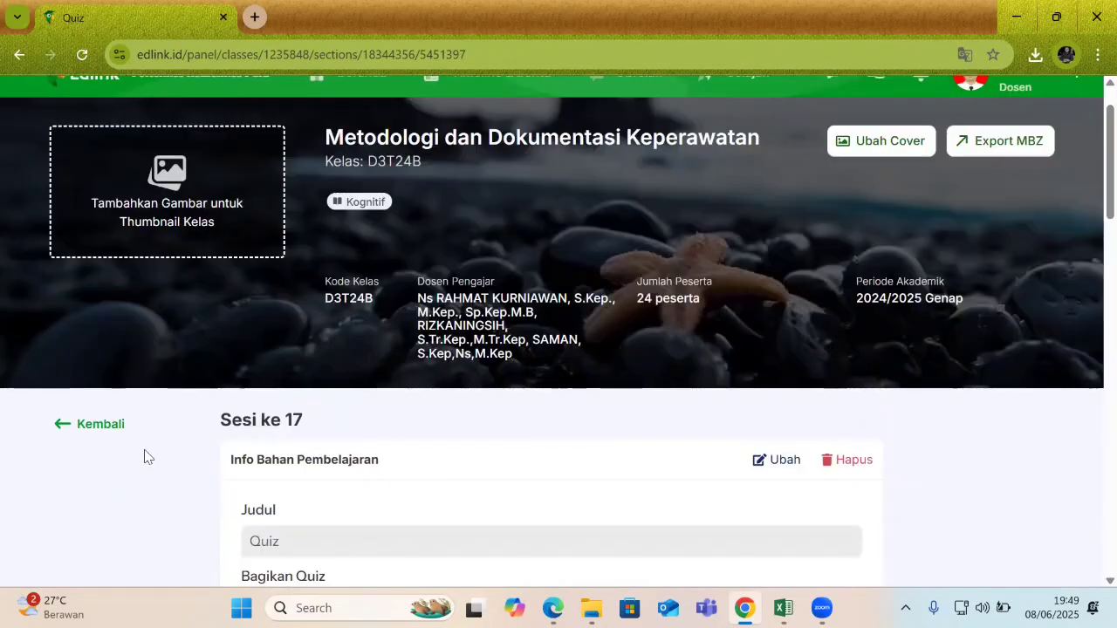
click(96, 425)
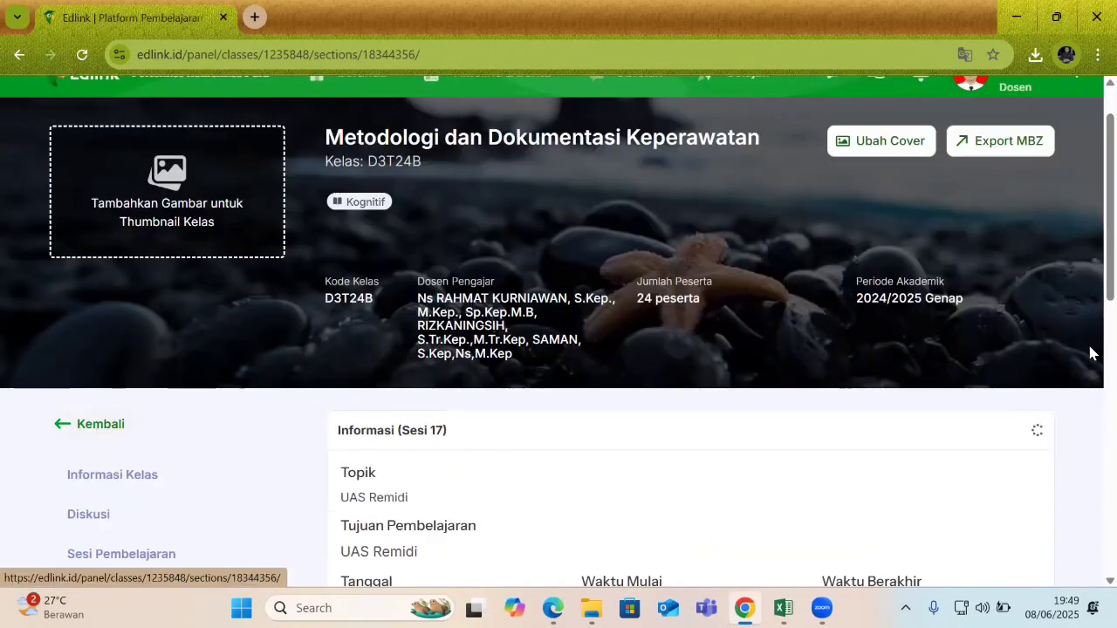
Open resume pembelajaran to view submissions, showing 1 of 24 submitted.
scroll(1090, 311, down, 1)
scroll(1089, 312, down, 6)
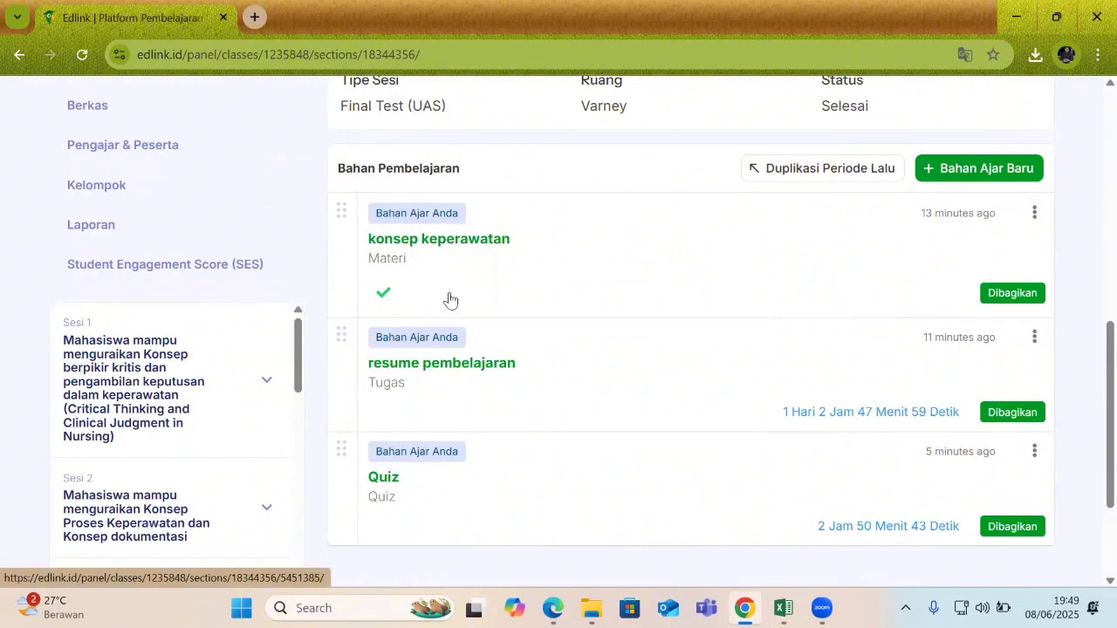
click(454, 371)
scroll(1090, 418, down, 10)
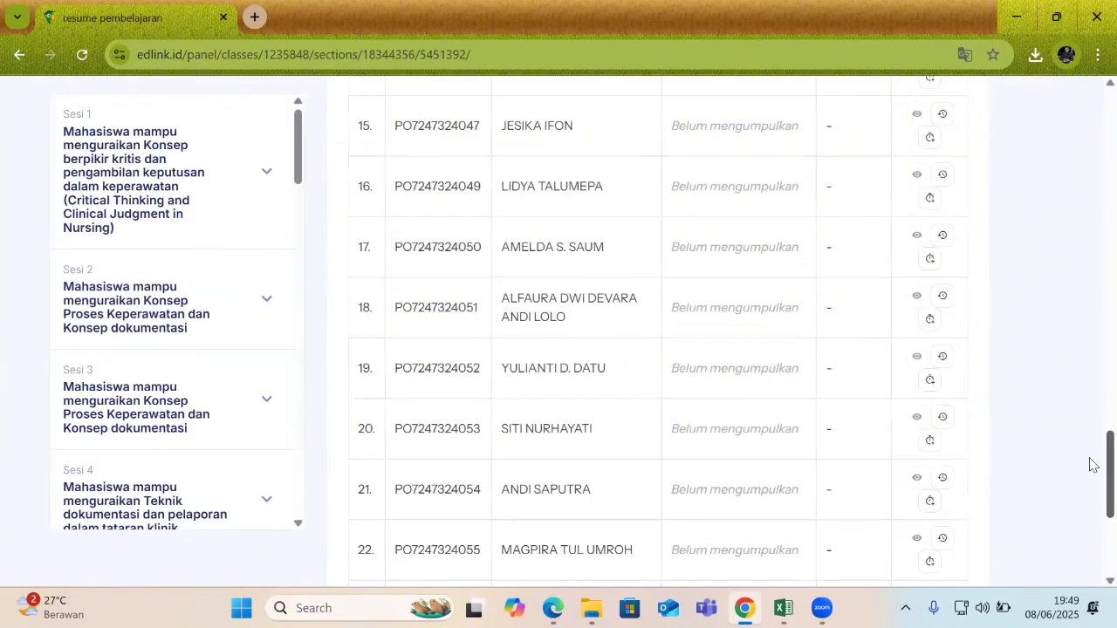
scroll(1092, 393, up, 5)
scroll(1090, 394, up, 8)
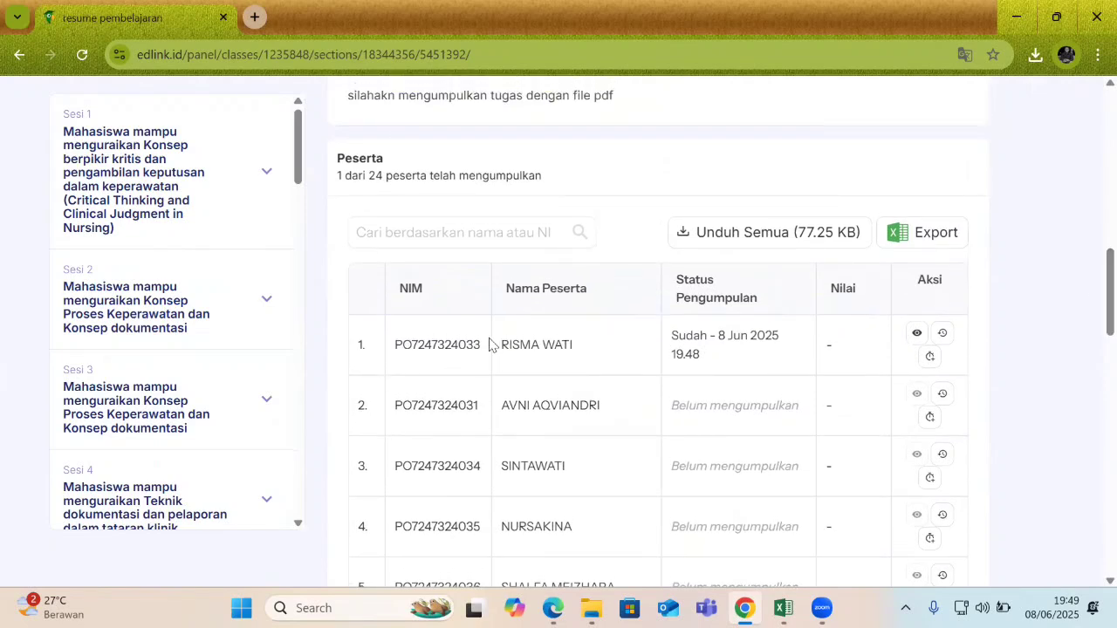
Open row 1's submission to preview the submitted WhatsApp Image 2025-05-19 at 07.24.41.pdf beside the Nilai and Feedback fields.
scroll(1091, 319, up, 4)
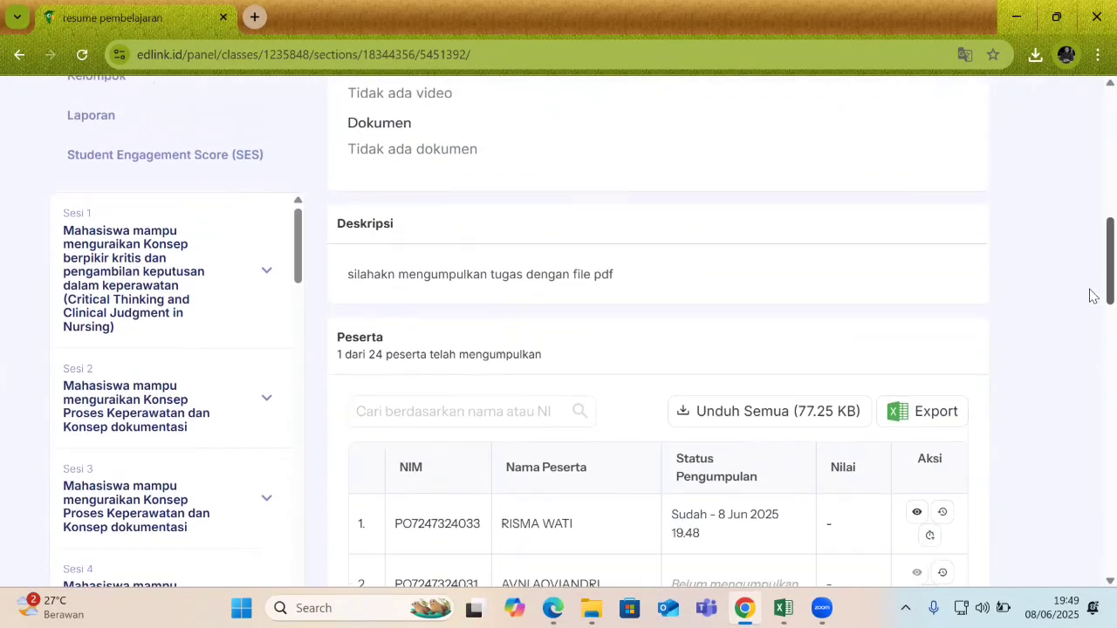
scroll(1093, 317, down, 4)
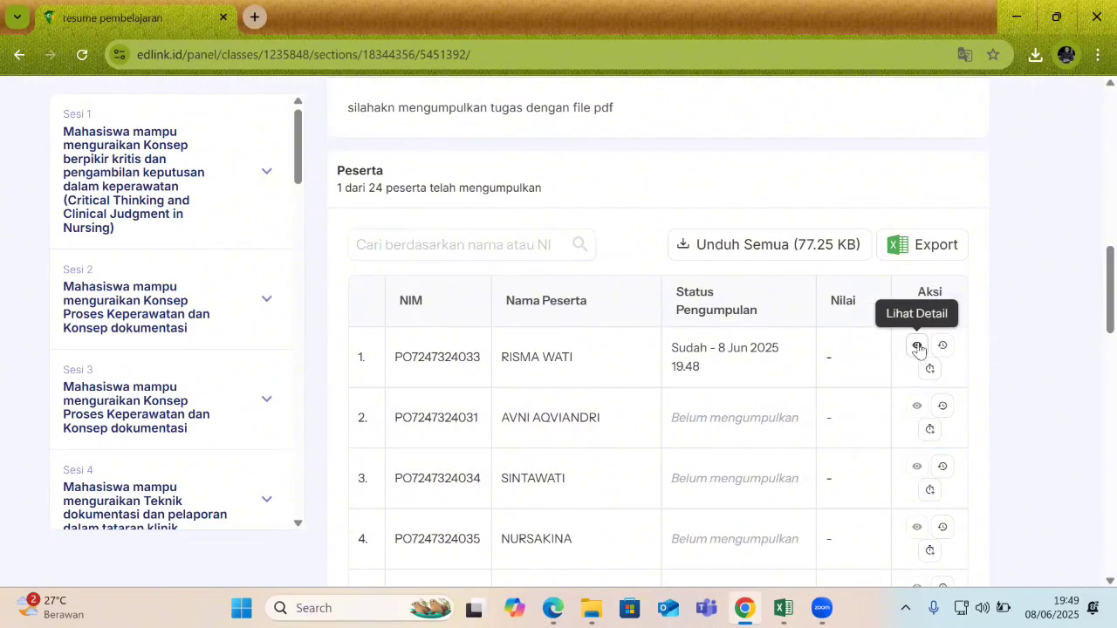
click(917, 345)
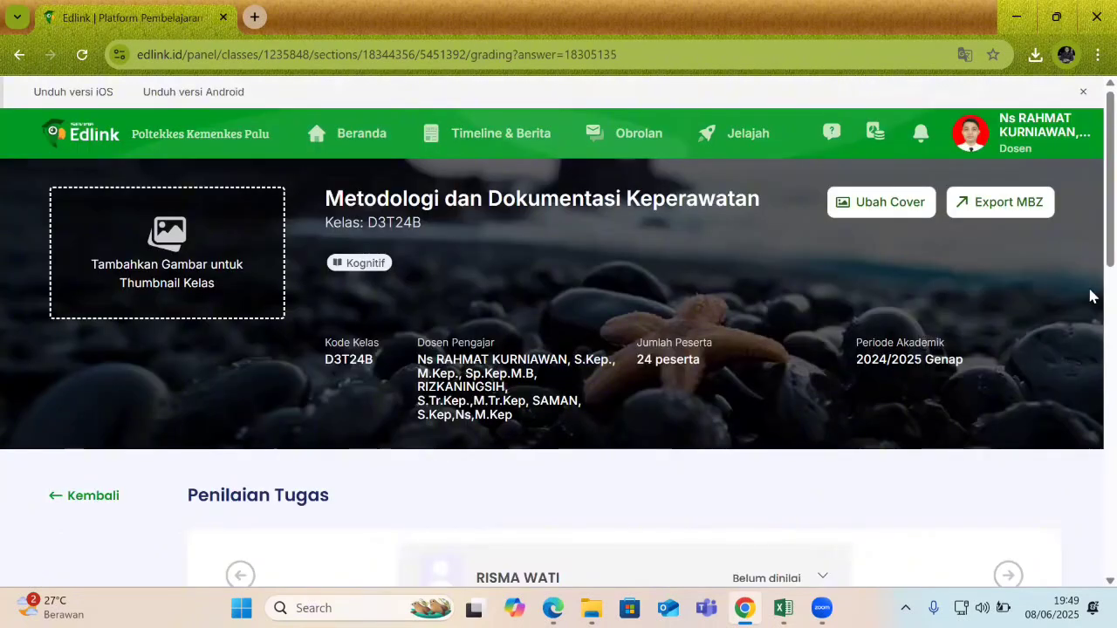
scroll(1091, 297, down, 7)
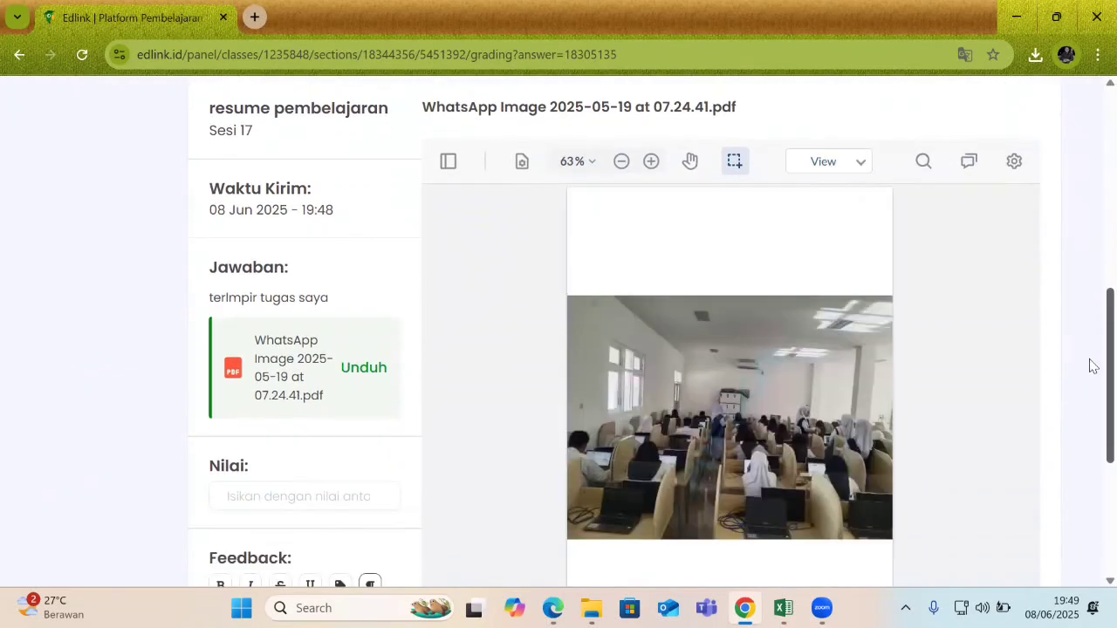
scroll(1091, 367, down, 1)
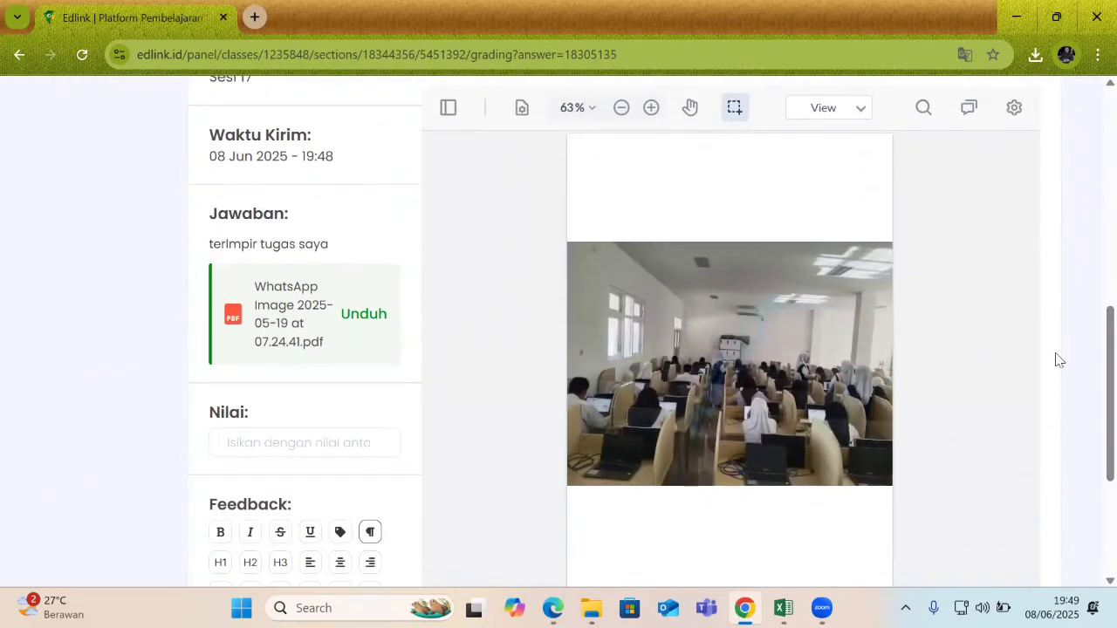
scroll(1090, 393, down, 1)
scroll(1090, 349, up, 4)
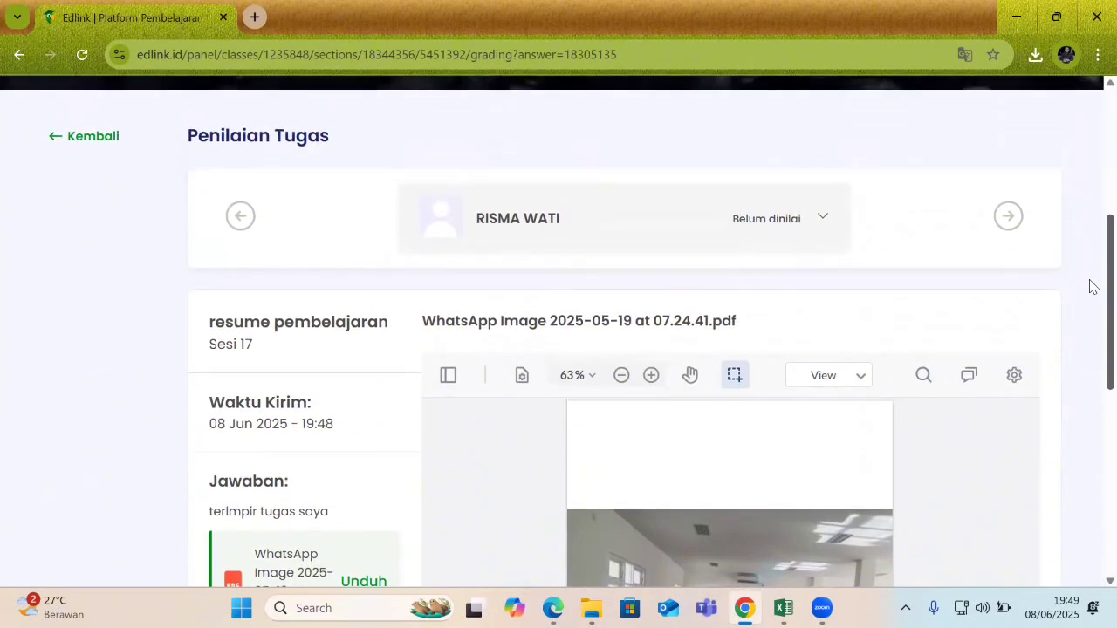
scroll(1090, 349, down, 3)
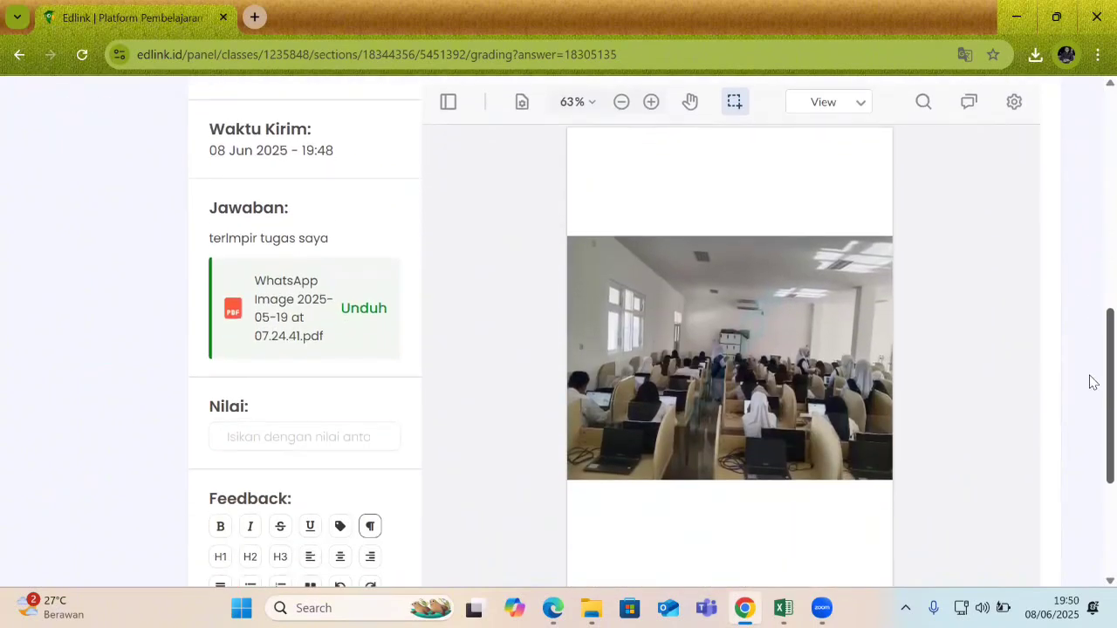
scroll(1089, 367, up, 3)
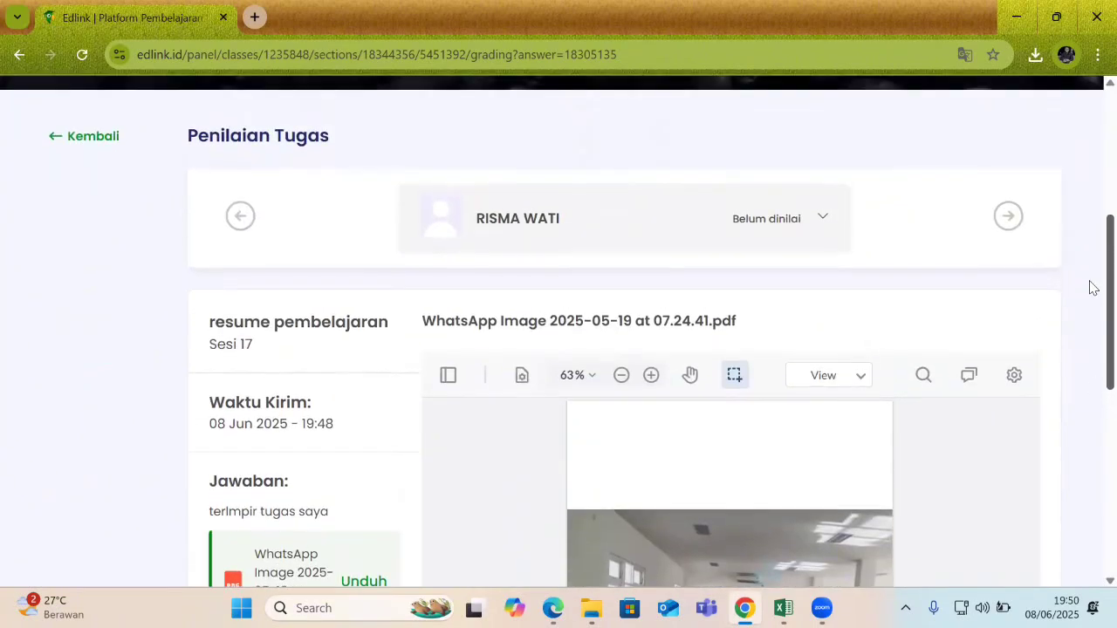
scroll(1090, 384, down, 4)
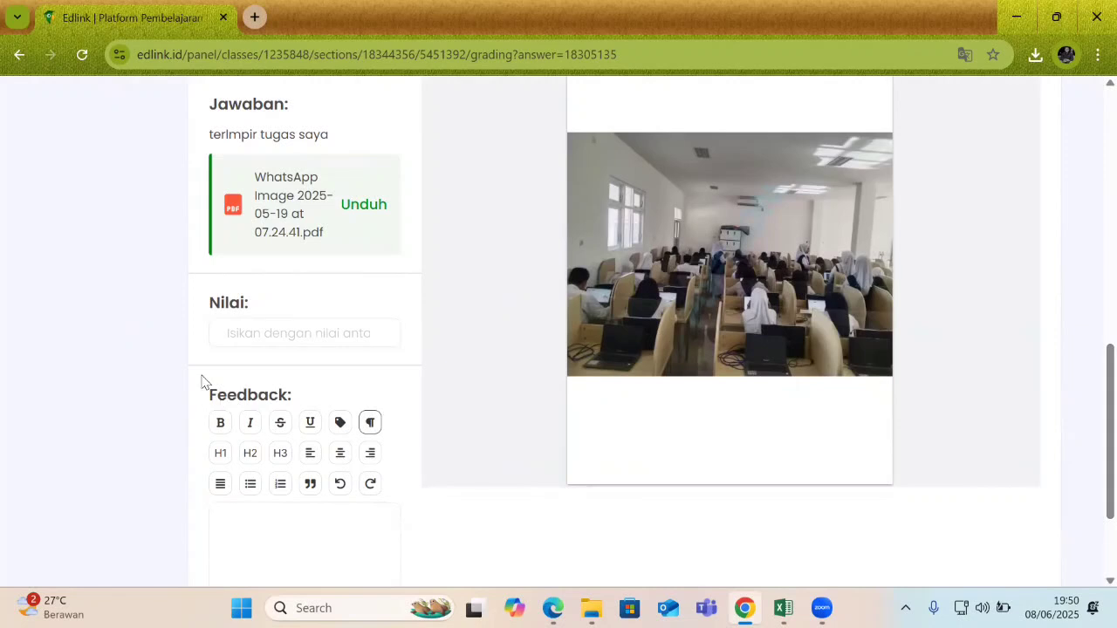
Enter a score of 90 in the Nilai field.
click(235, 340)
text(90)
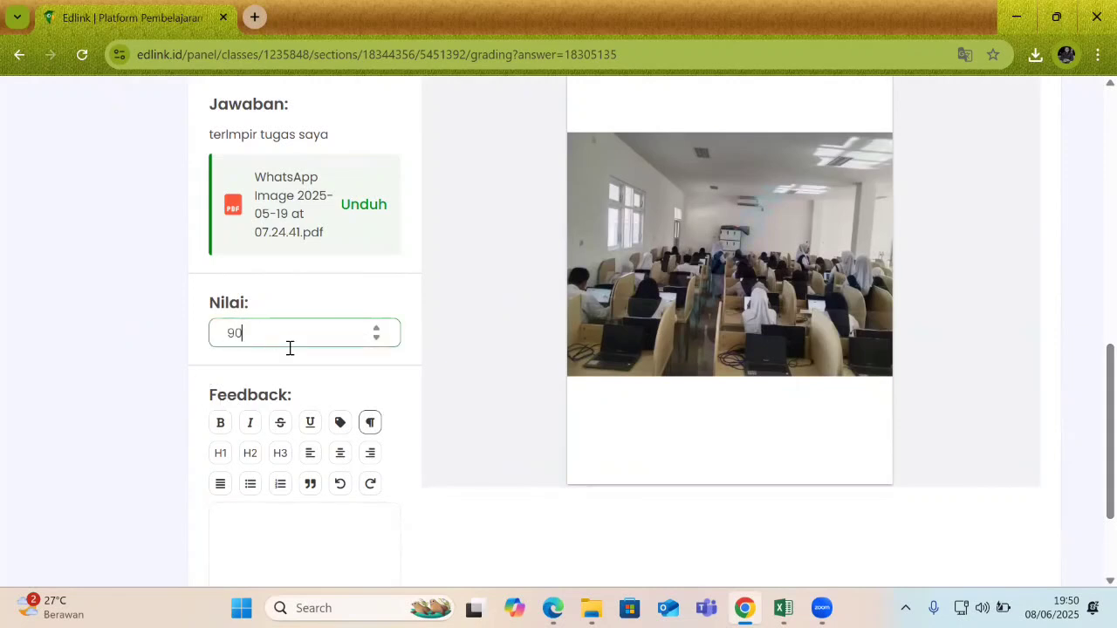
scroll(1094, 418, down, 2)
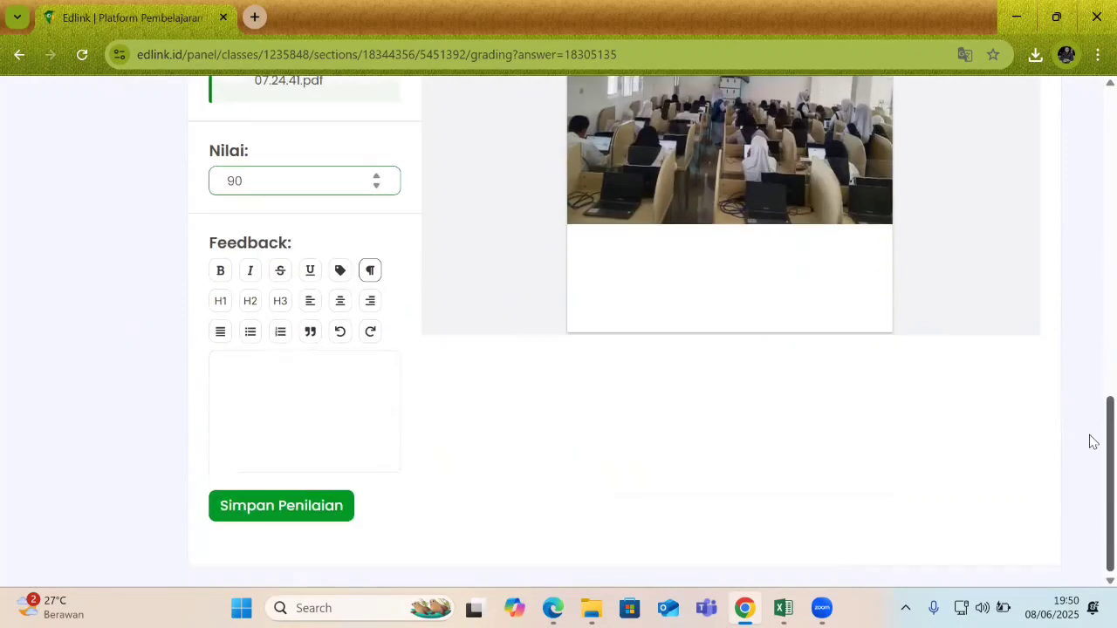
click(247, 478)
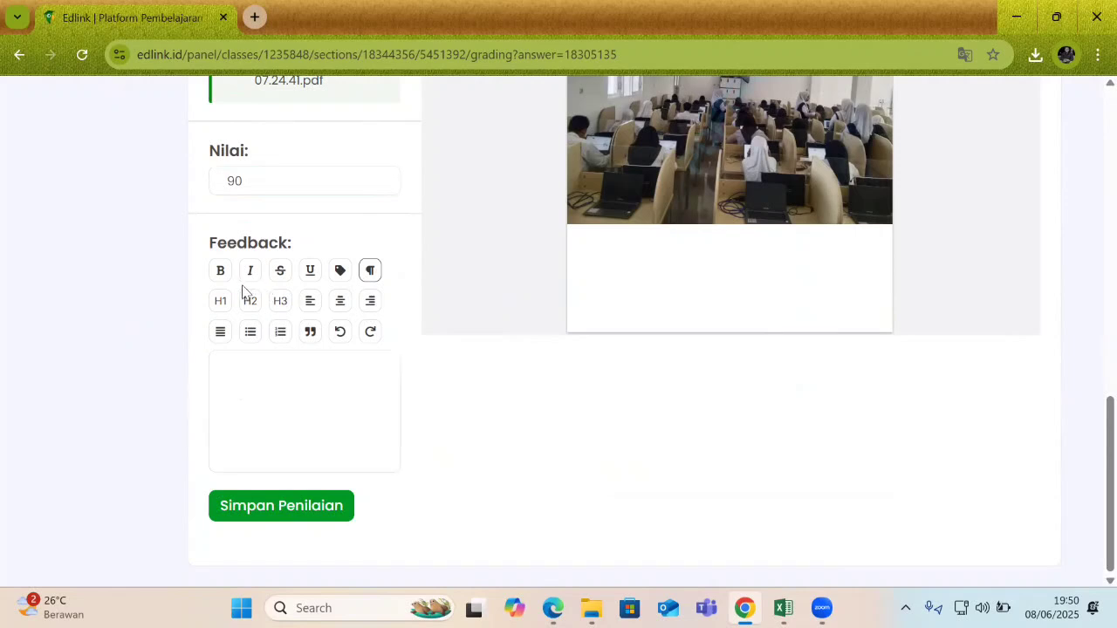
Write 'sangat baik' as the feedback and save the assessment with Simpan Penilaian.
click(228, 385)
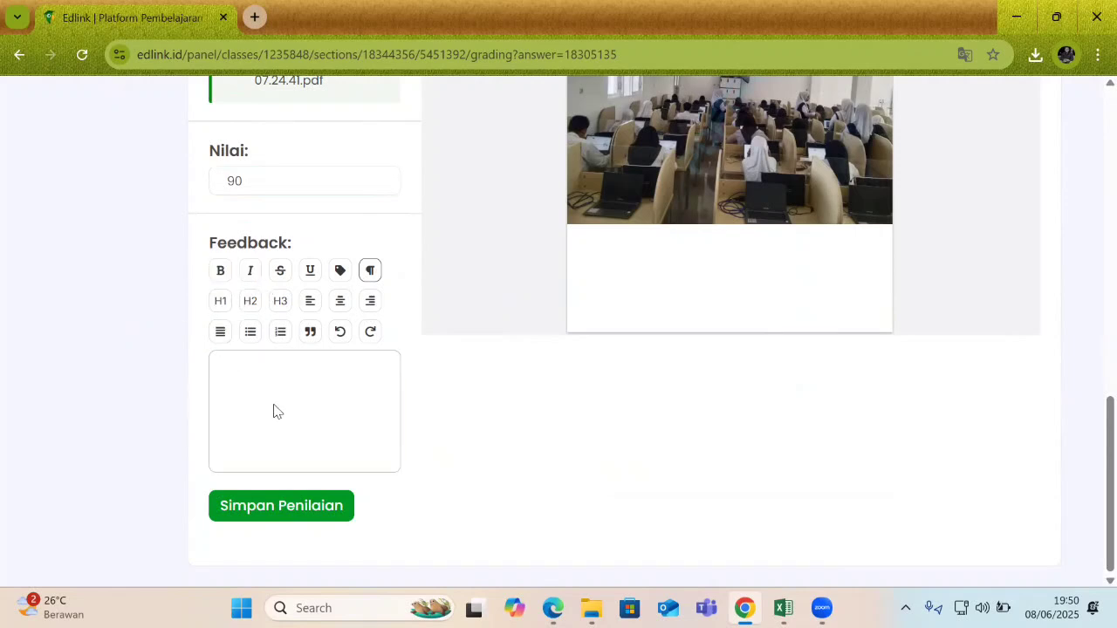
text(sangat baik)
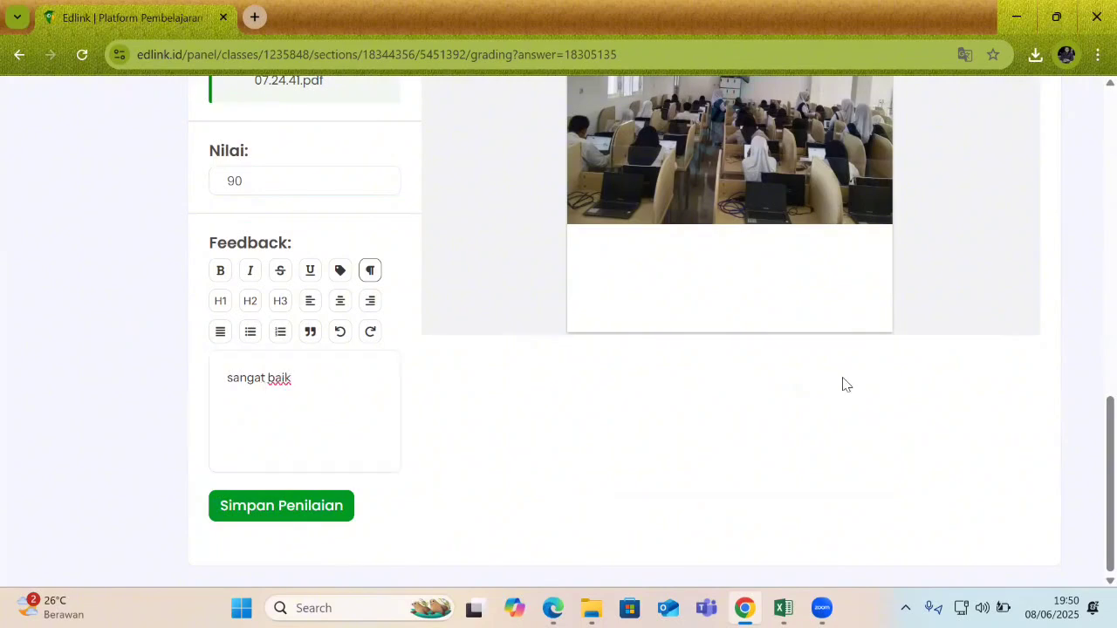
mouse_move(1094, 482)
mouse_down()
mouse_move(1093, 375)
mouse_move(1090, 501)
mouse_up()
click(275, 506)
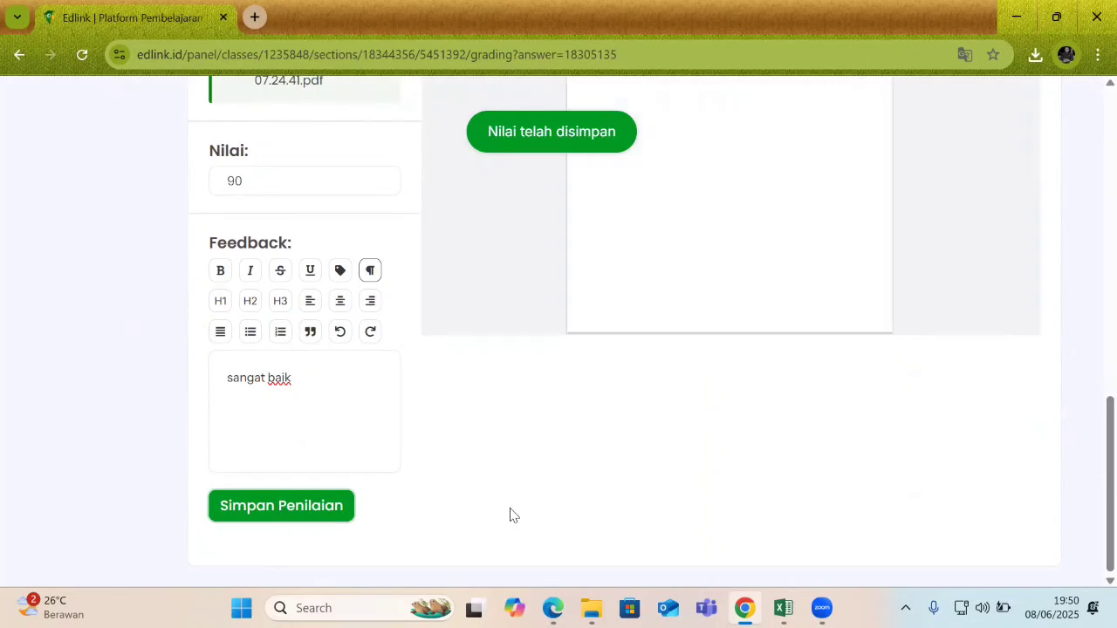
drag(1090, 459, 1088, 247)
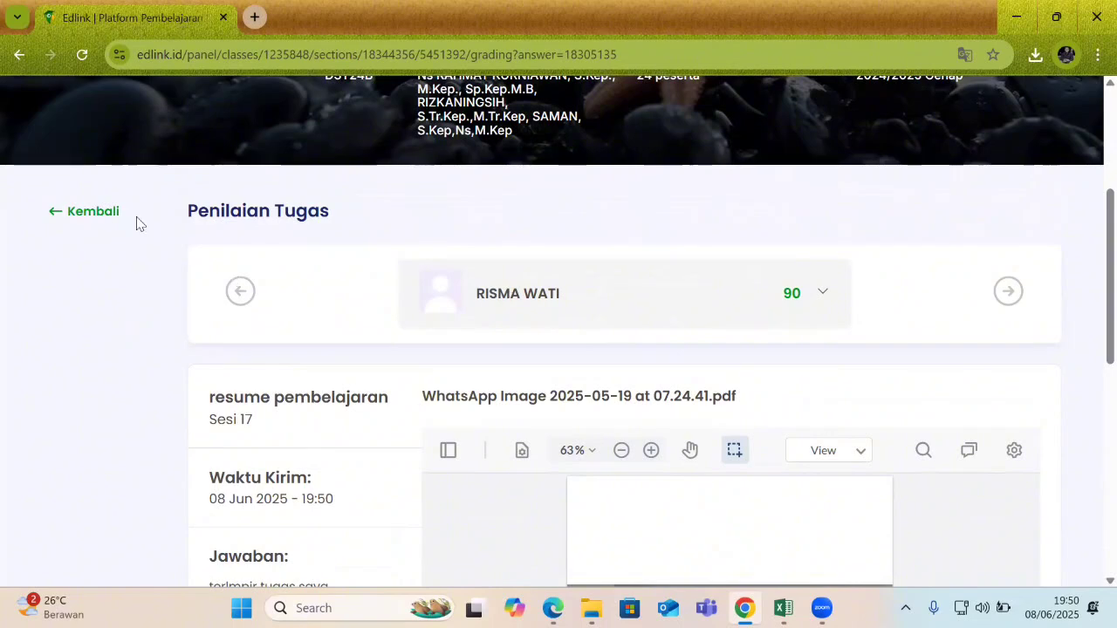
Return to the resume pembelajaran participant list showing grade 90, then bring up the Start menu.
click(95, 212)
scroll(1090, 287, down, 7)
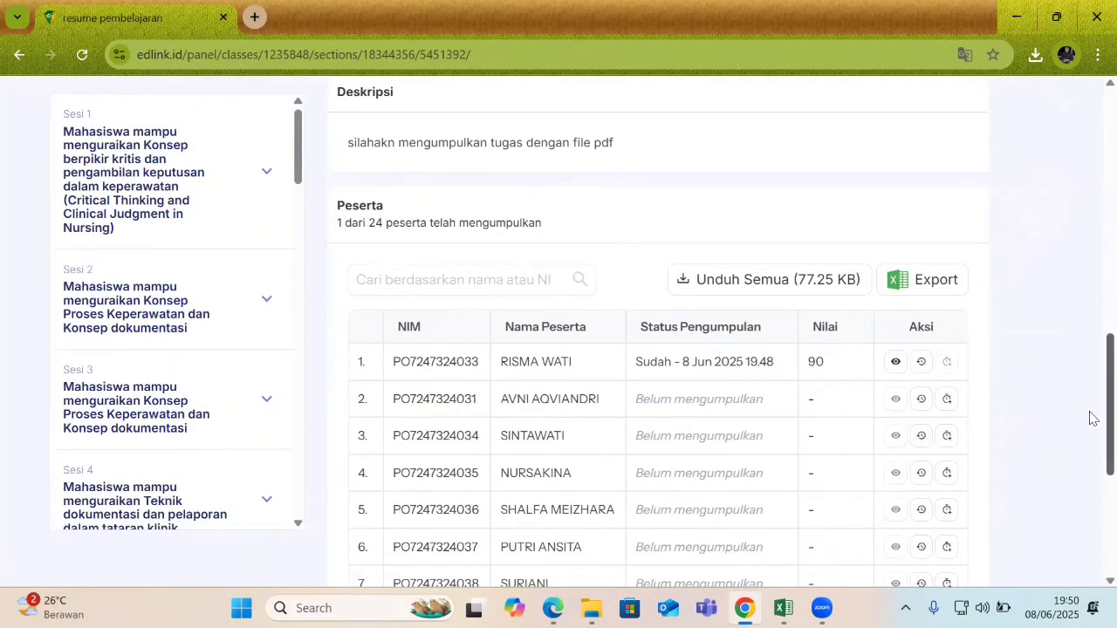
scroll(1090, 416, down, 3)
scroll(1090, 500, down, 1)
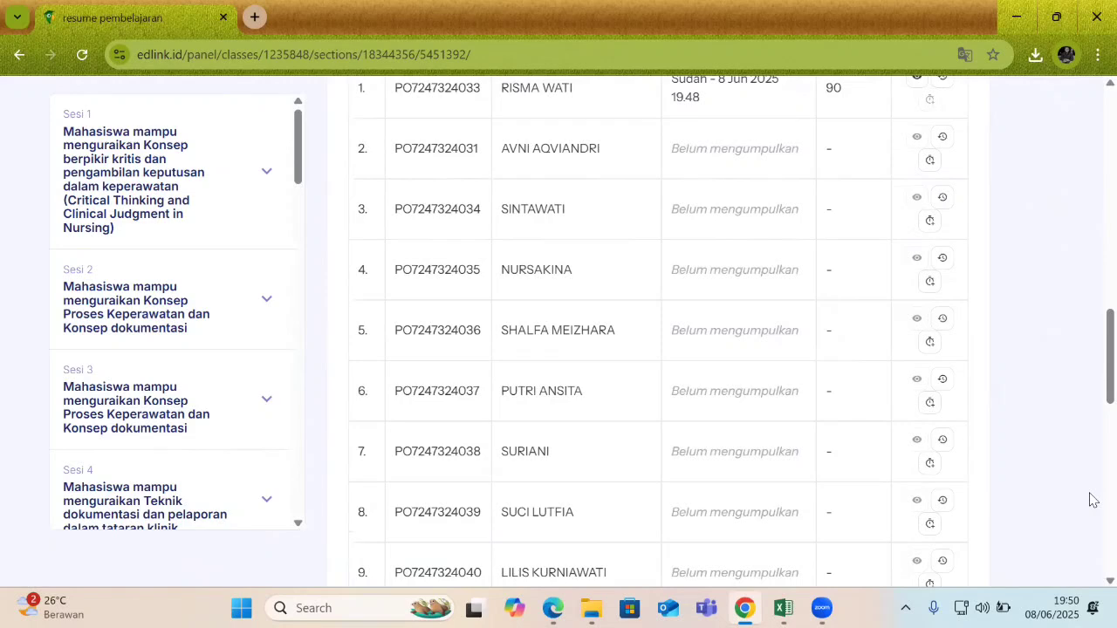
key(super)
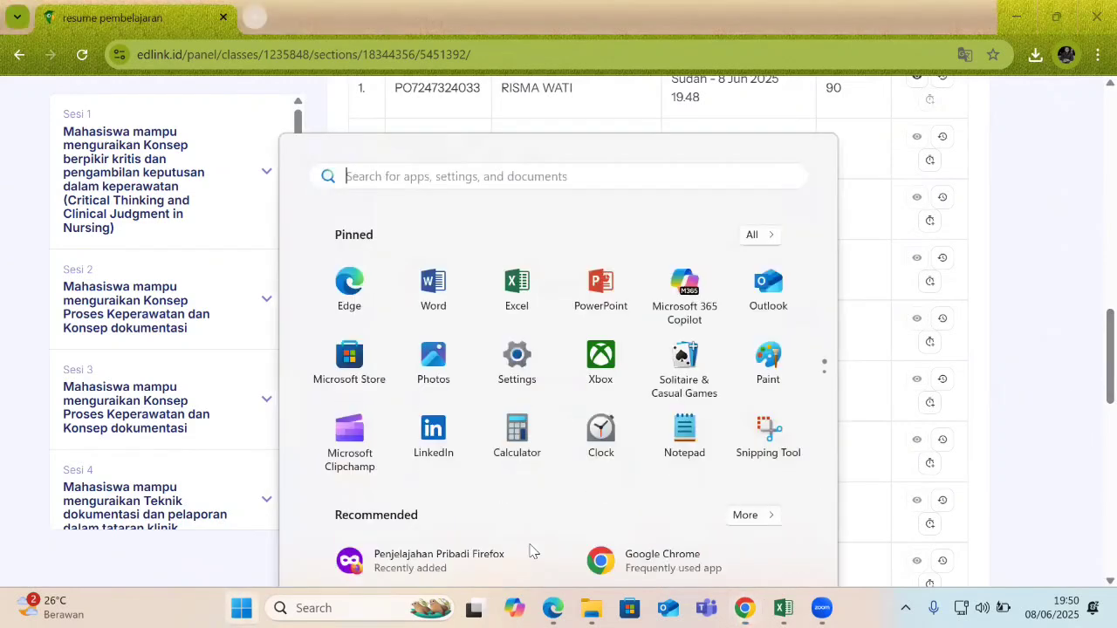
In the student's Edge window, leave the quiz and reload the session page.
click(553, 608)
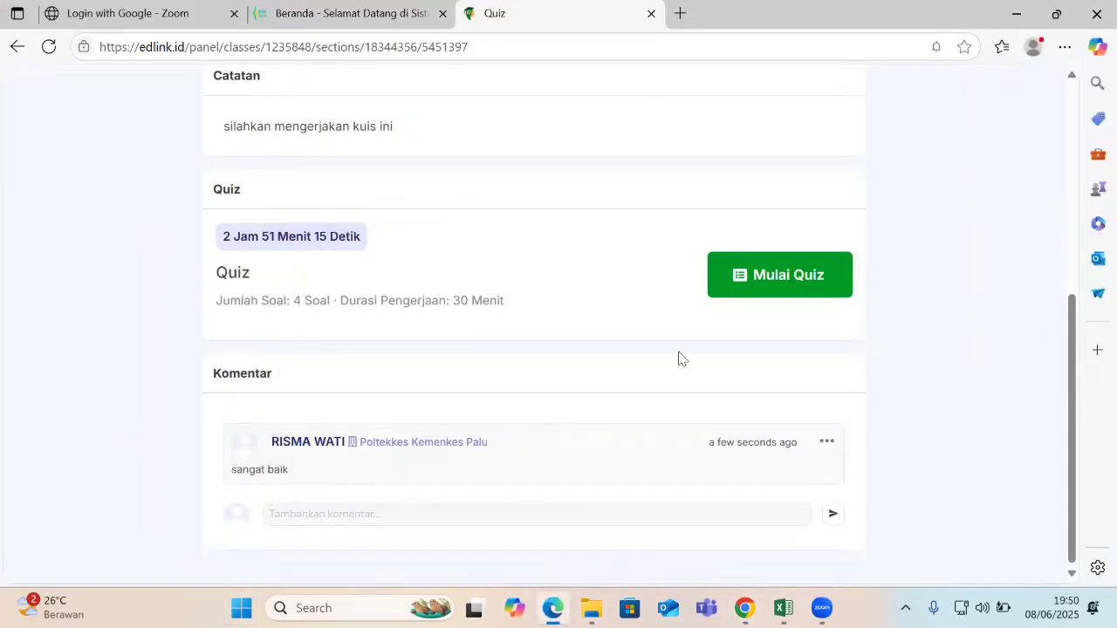
drag(1072, 404, 1067, 189)
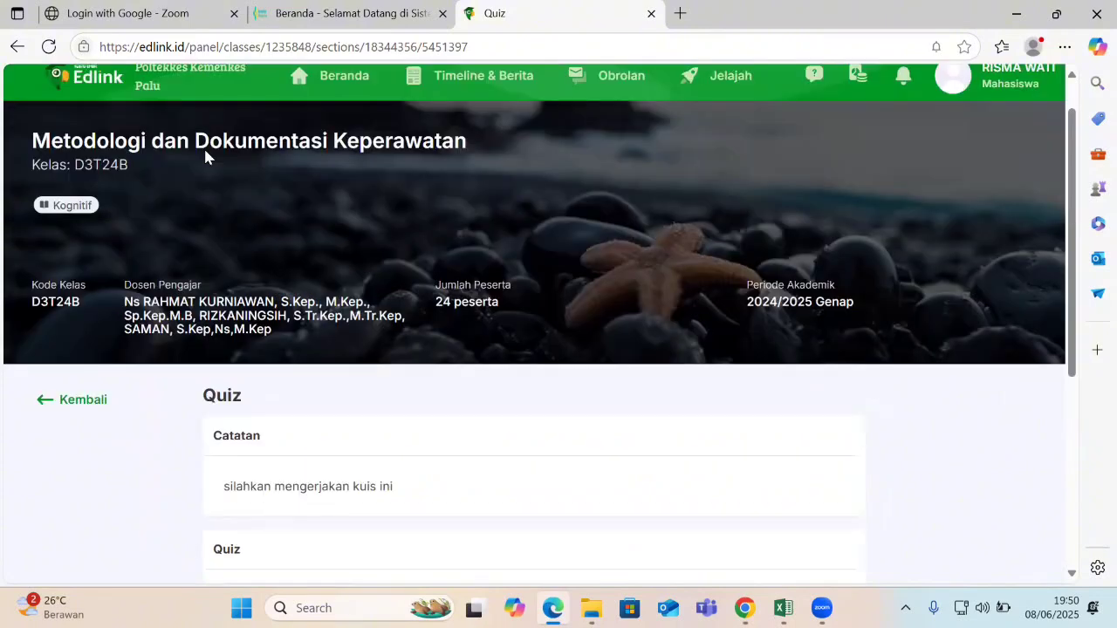
click(68, 402)
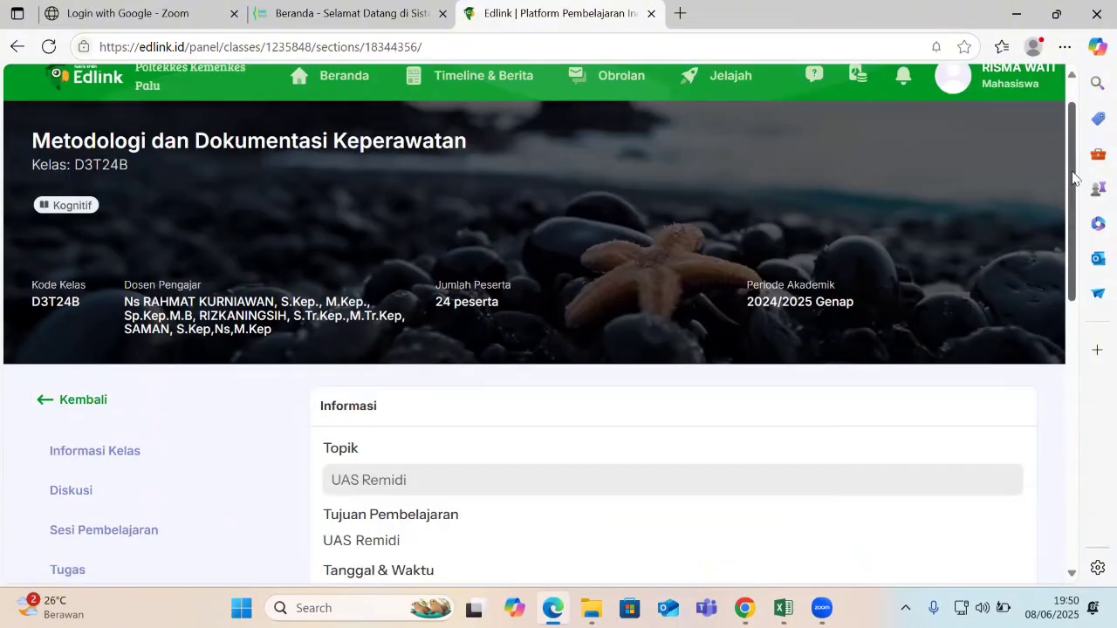
drag(1074, 179, 1073, 157)
click(954, 125)
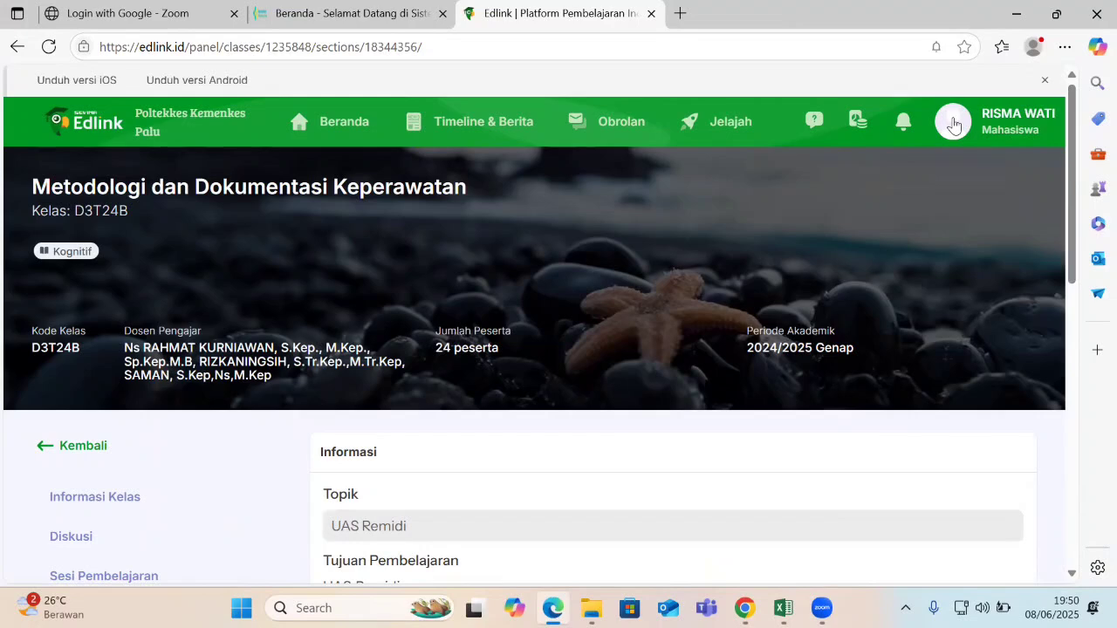
click(183, 50)
key(Return)
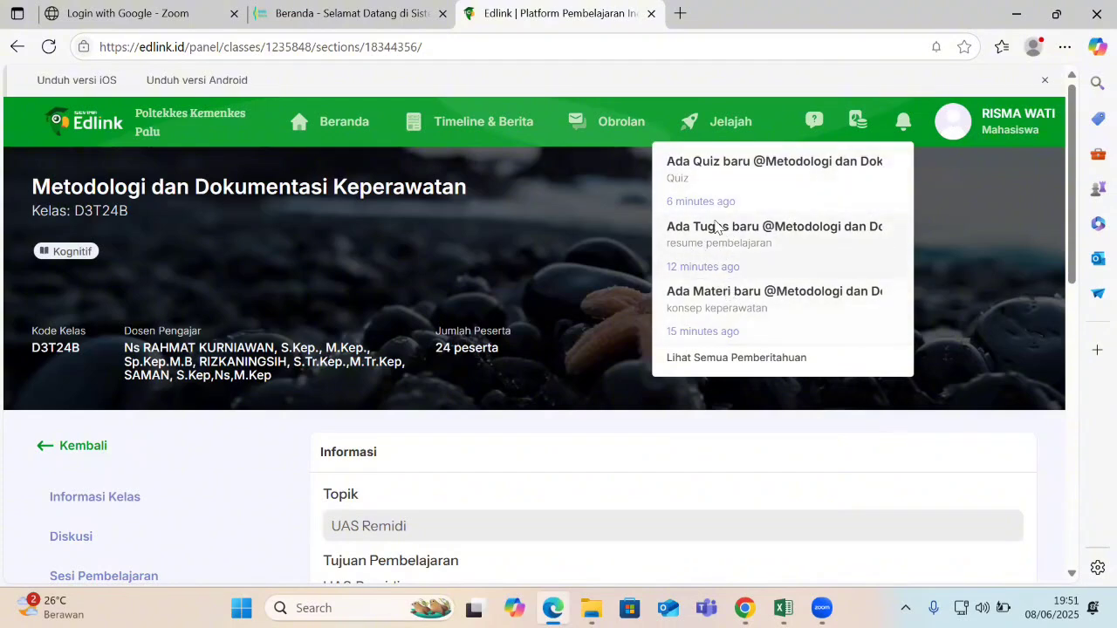
Open the 'Ada Tugas baru' assignment and check its grade of 90 and feedback 'sangat baik'.
click(714, 226)
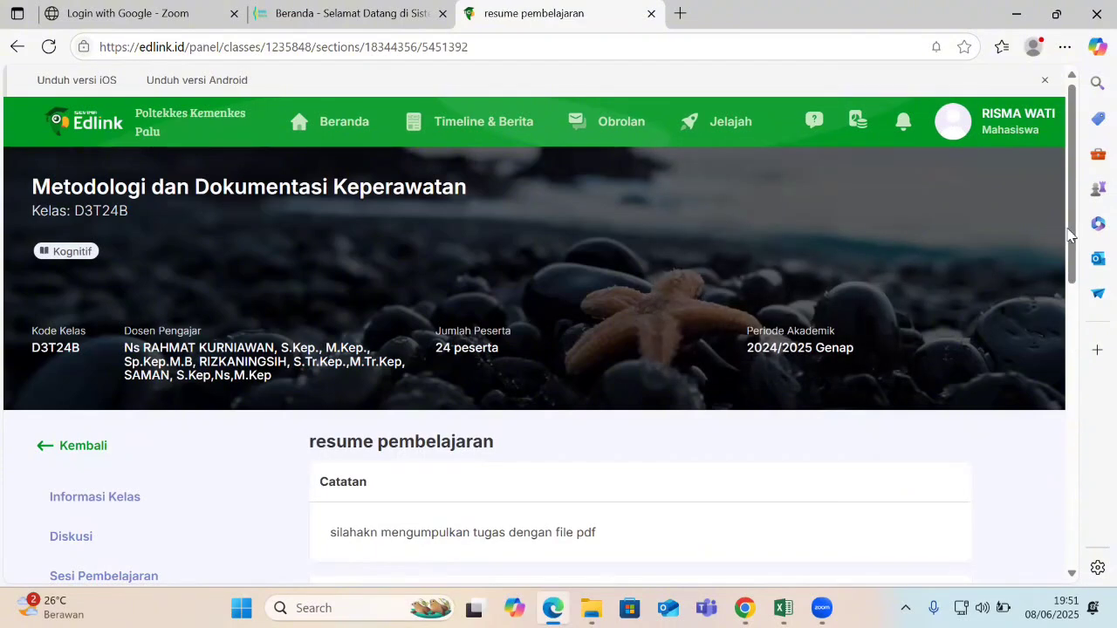
drag(1071, 230, 1045, 431)
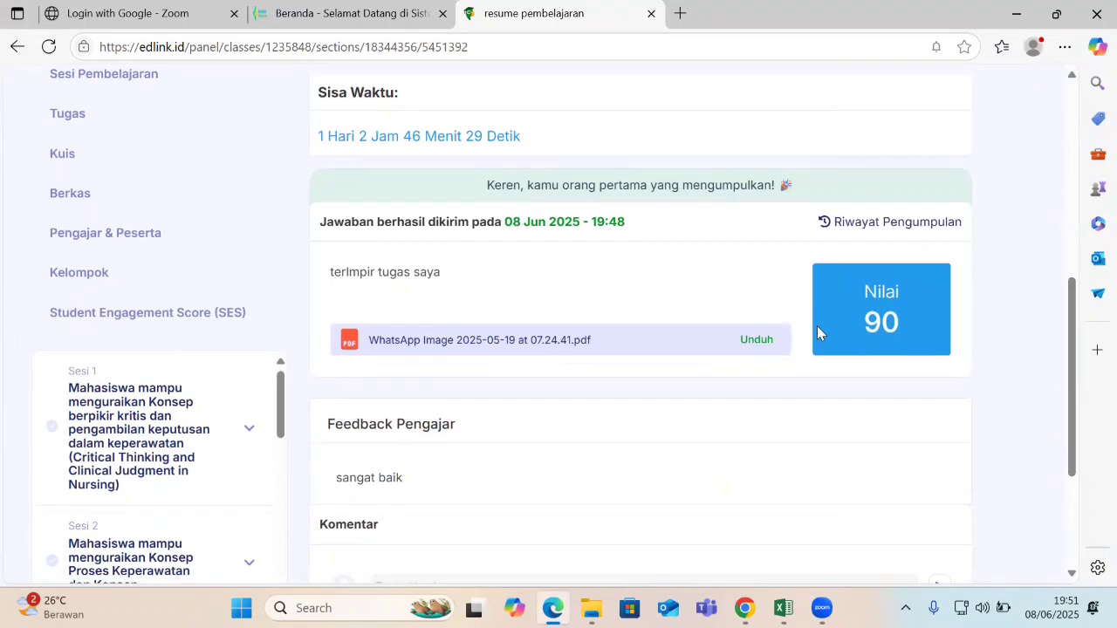
double_click(888, 315)
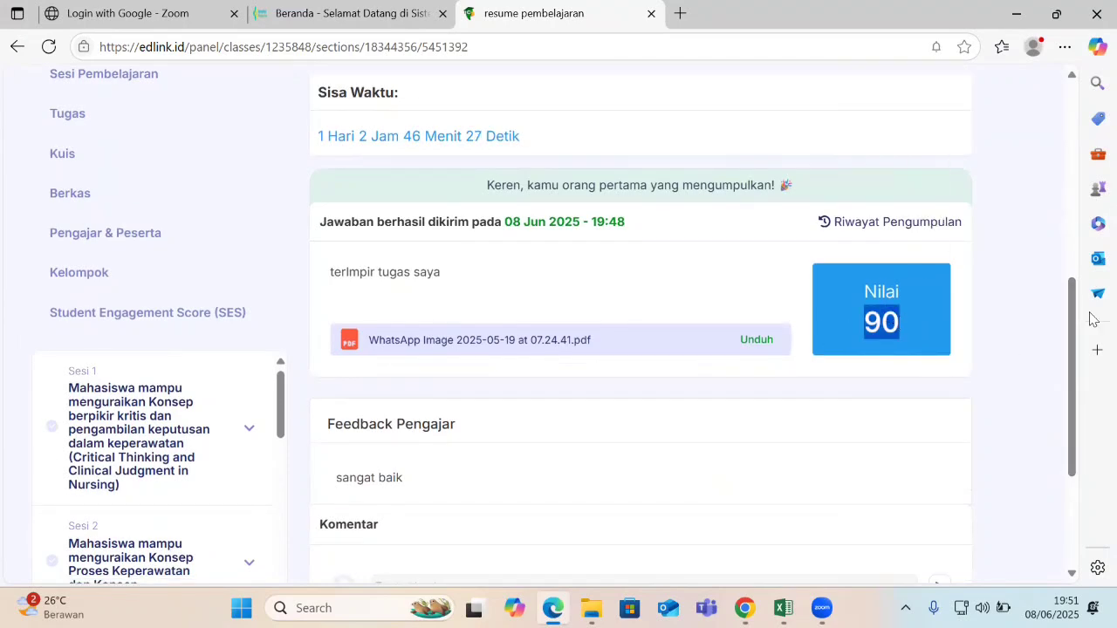
drag(1069, 308, 1065, 204)
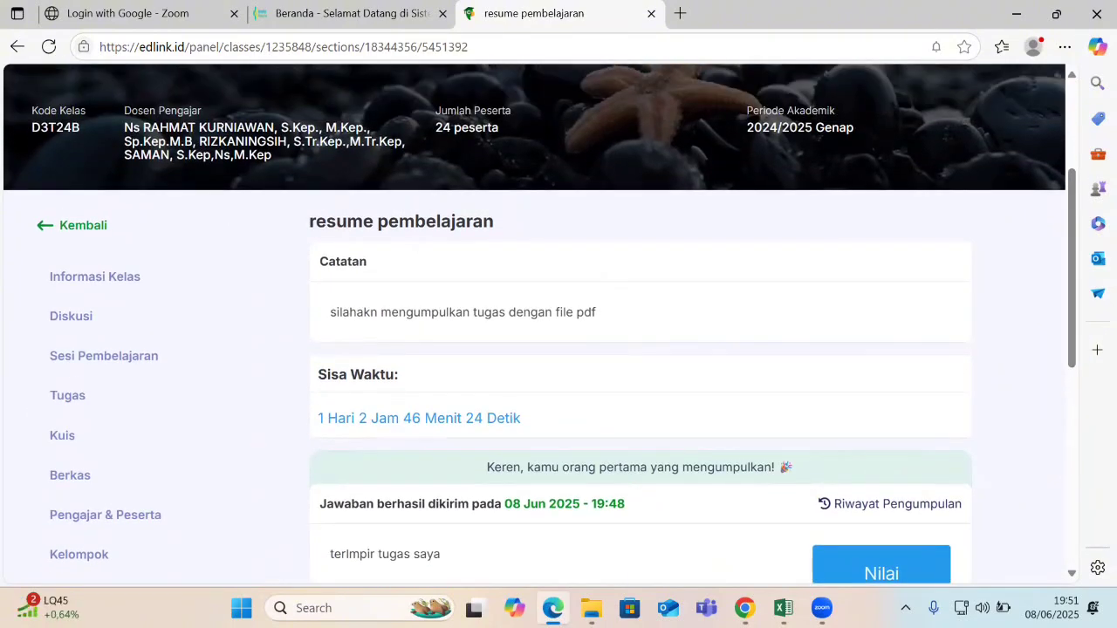
click(242, 609)
Bring the teacher's Chrome window forward and go back to the Sesi Pembelajaran list.
click(744, 608)
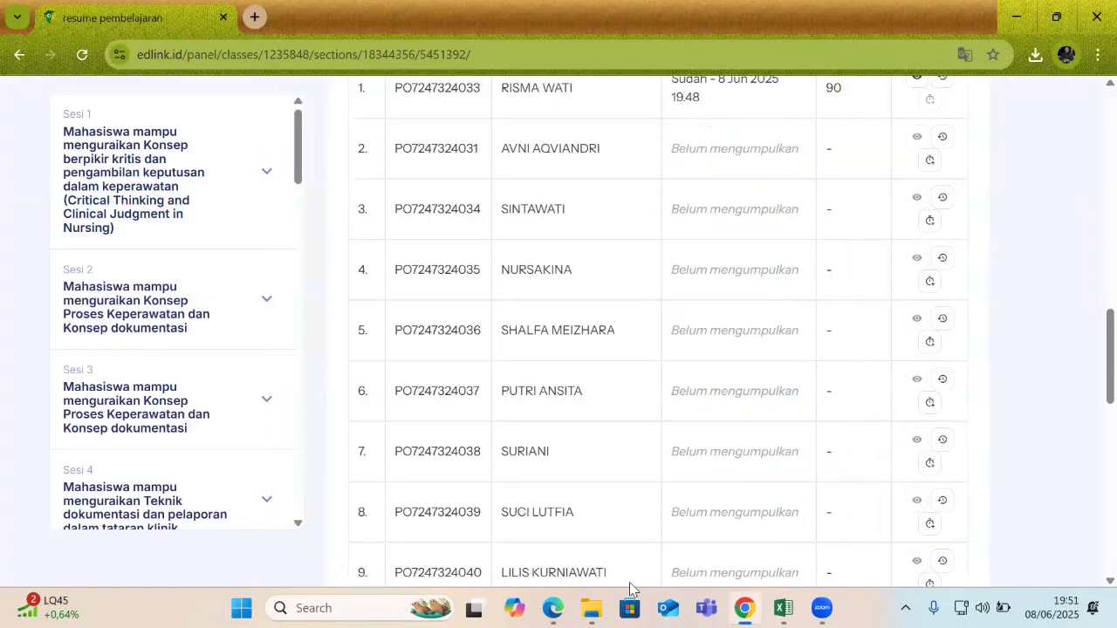
drag(1107, 393, 1101, 187)
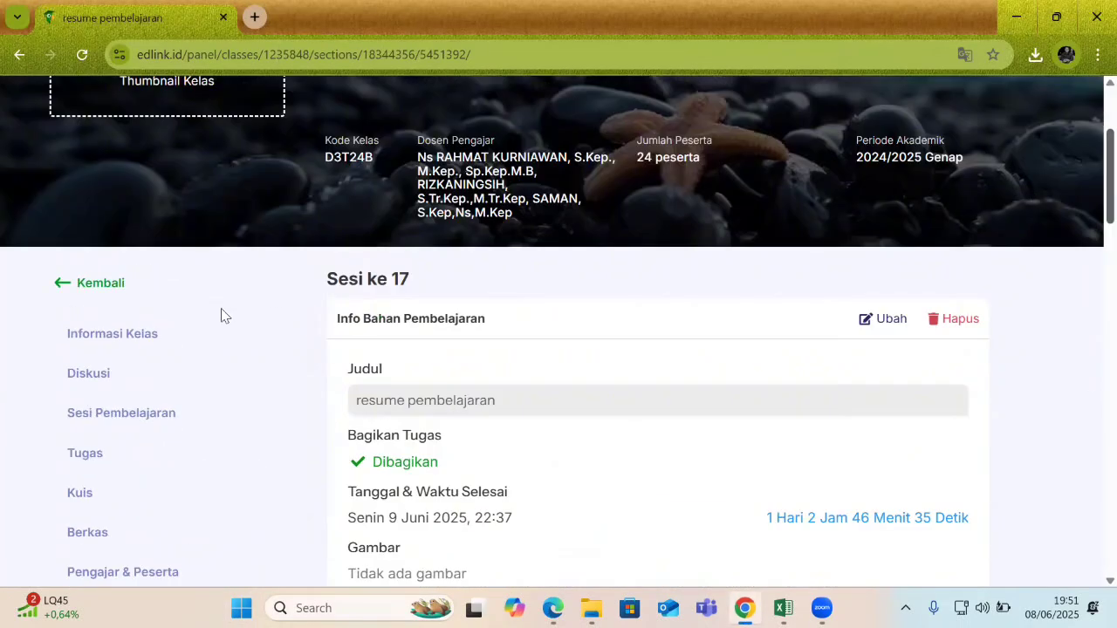
scroll(220, 315, up, 2)
click(113, 408)
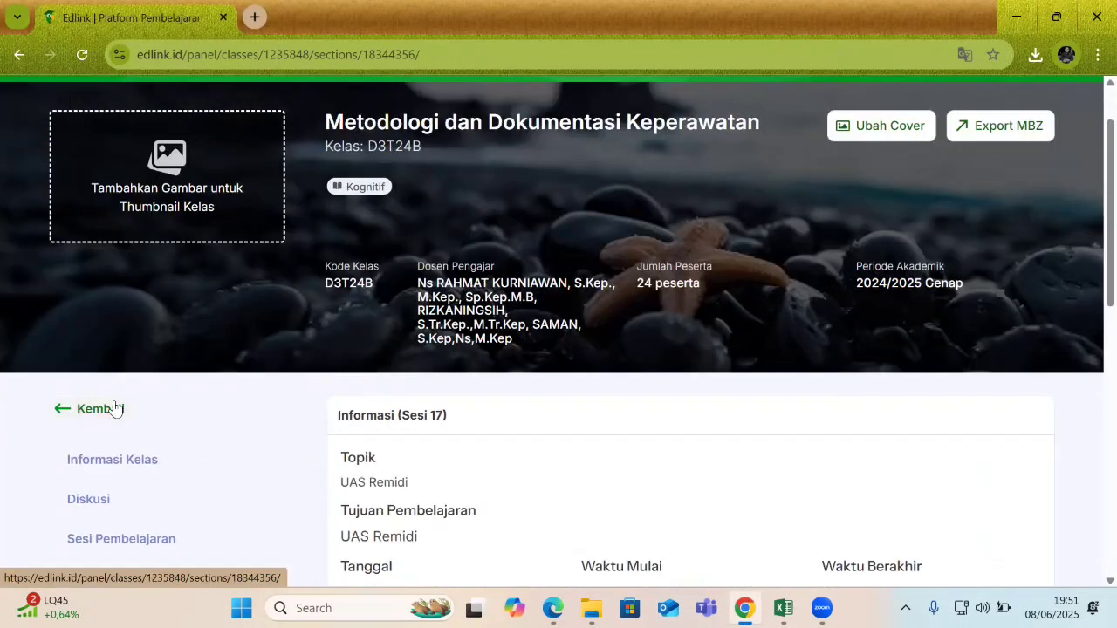
click(117, 419)
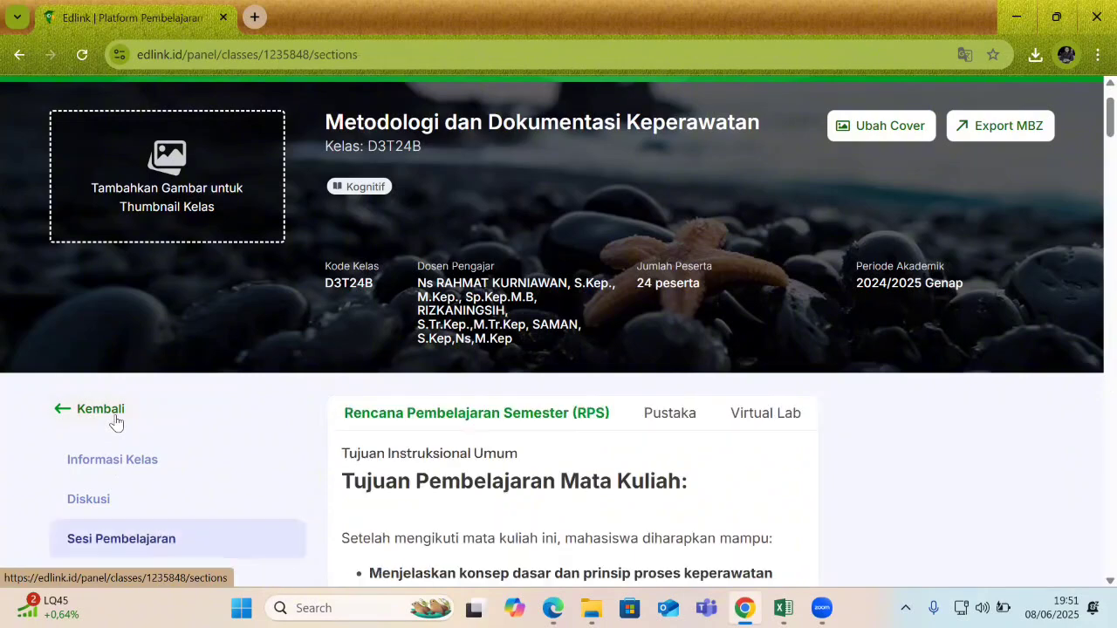
Scroll to Sesi 17 UAS Remidi to confirm konsep keperawatan, resume pembelajaran and Quiz, then back up.
drag(1091, 116, 1090, 170)
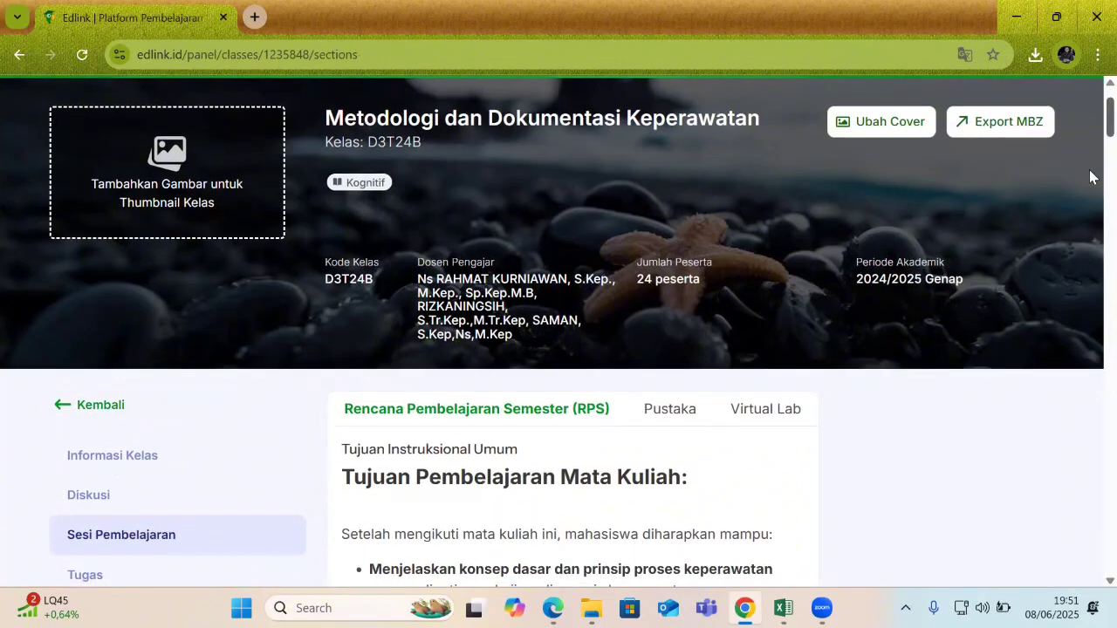
scroll(1090, 183, down, 6)
scroll(1089, 201, down, 3)
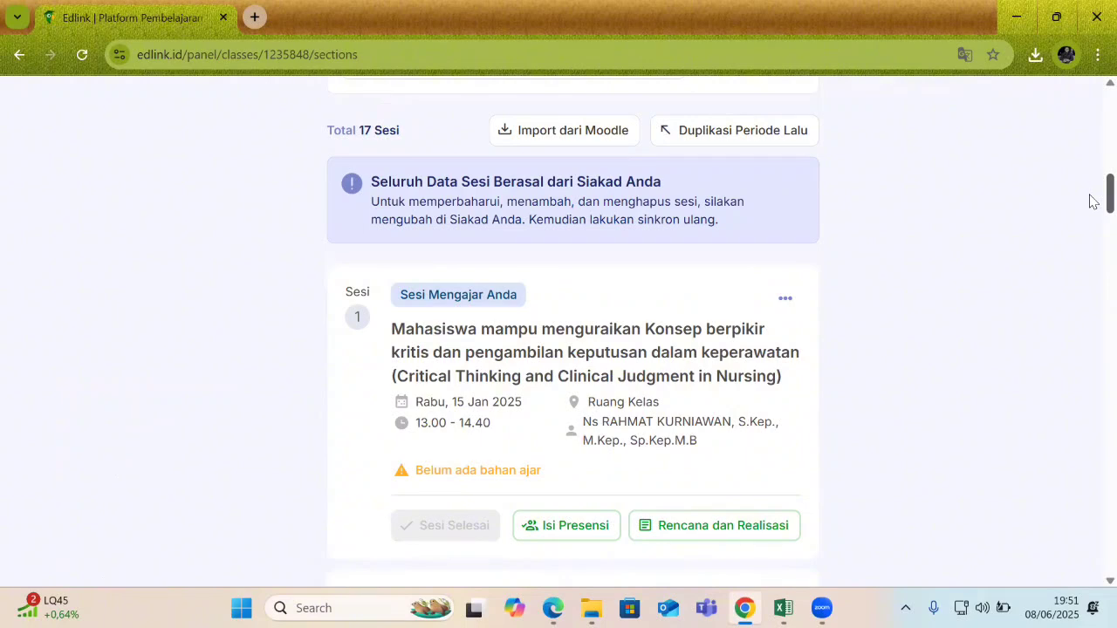
scroll(1089, 202, down, 7)
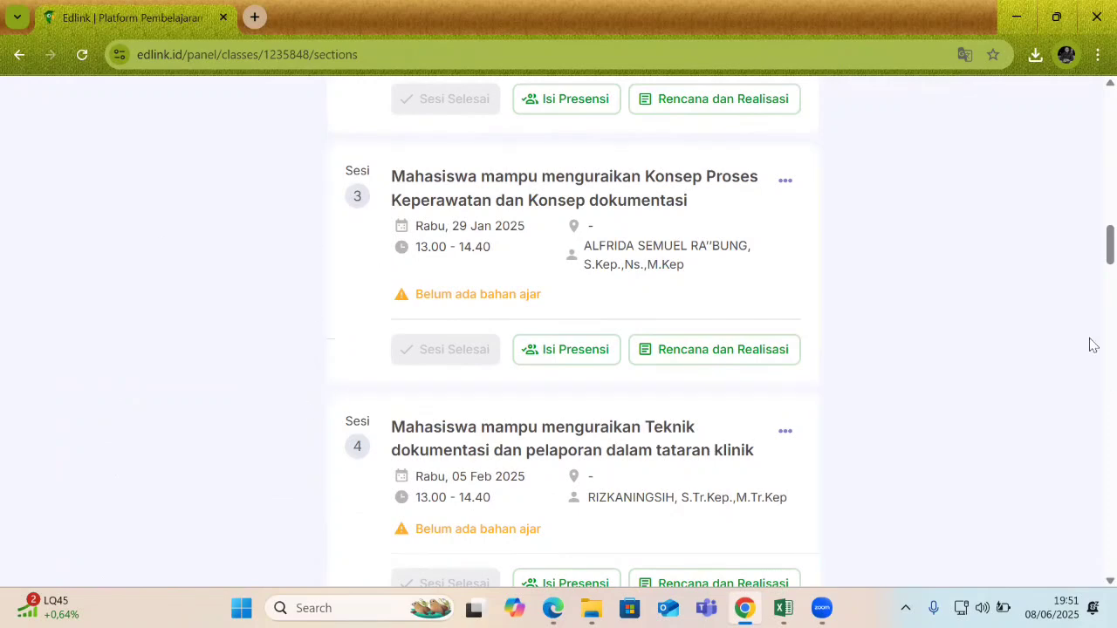
drag(1093, 251, 1094, 569)
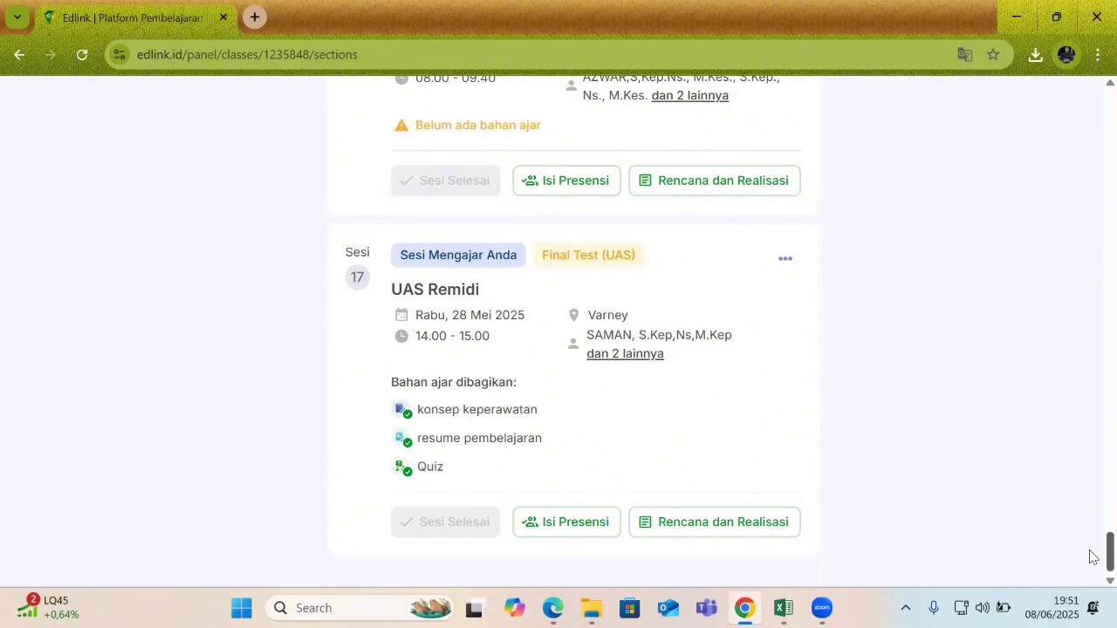
scroll(1094, 554, up, 1)
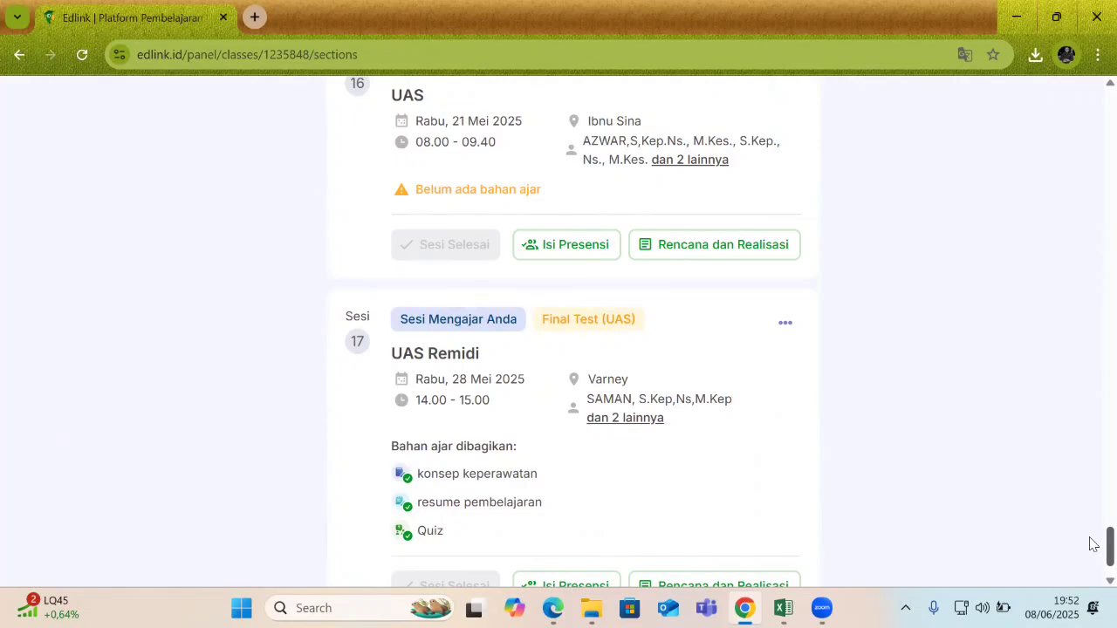
drag(1090, 538, 1090, 54)
scroll(1042, 147, down, 5)
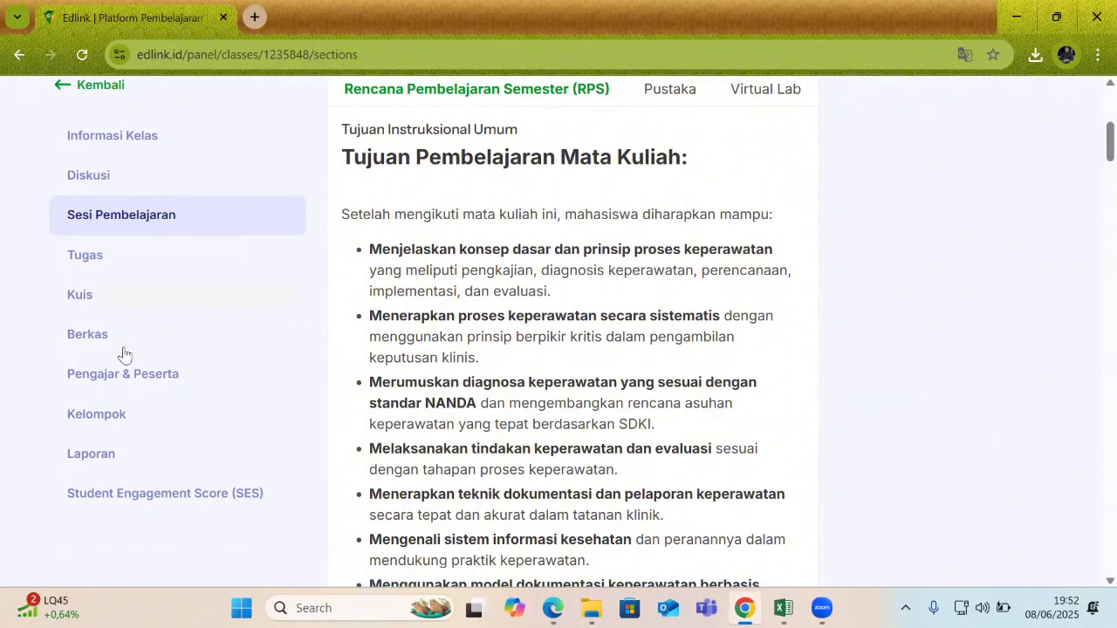
Browse the 24-participant Pengajar & Peserta roster, then return to the 16-class 2024 Genap dashboard.
click(141, 382)
scroll(76, 463, down, 4)
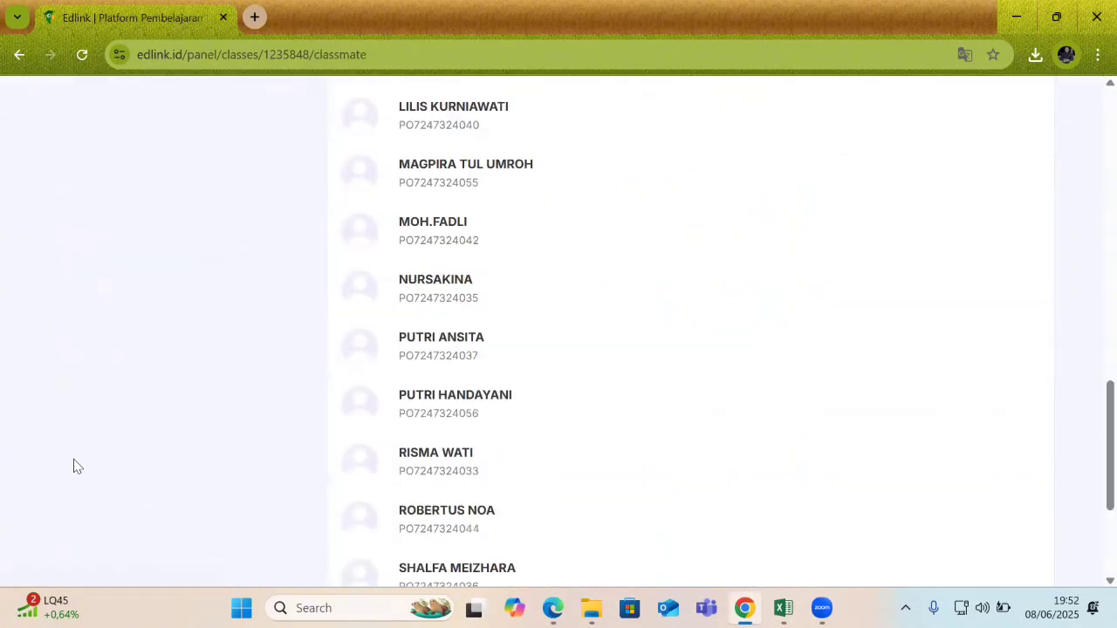
drag(1089, 432, 1093, 210)
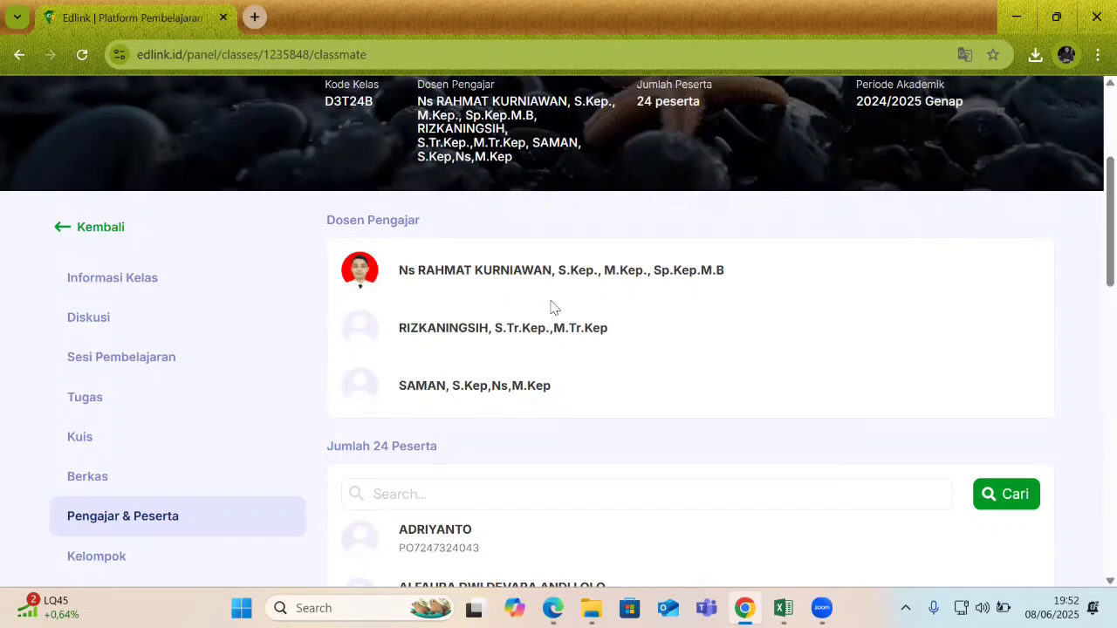
scroll(299, 332, down, 3)
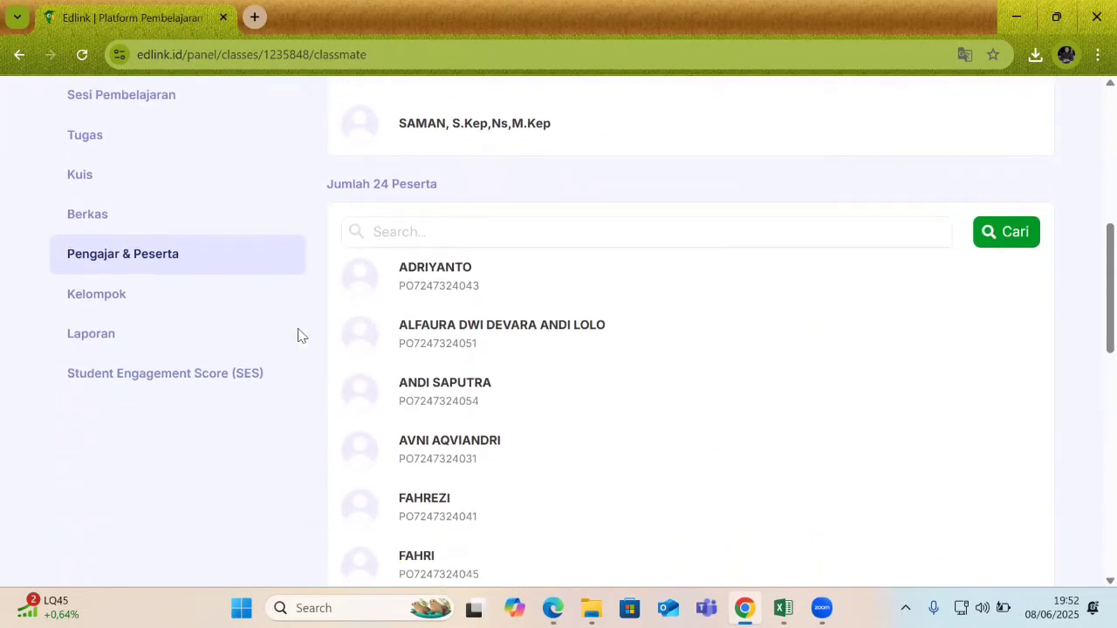
scroll(155, 282, down, 2)
scroll(127, 269, up, 1)
scroll(127, 269, down, 2)
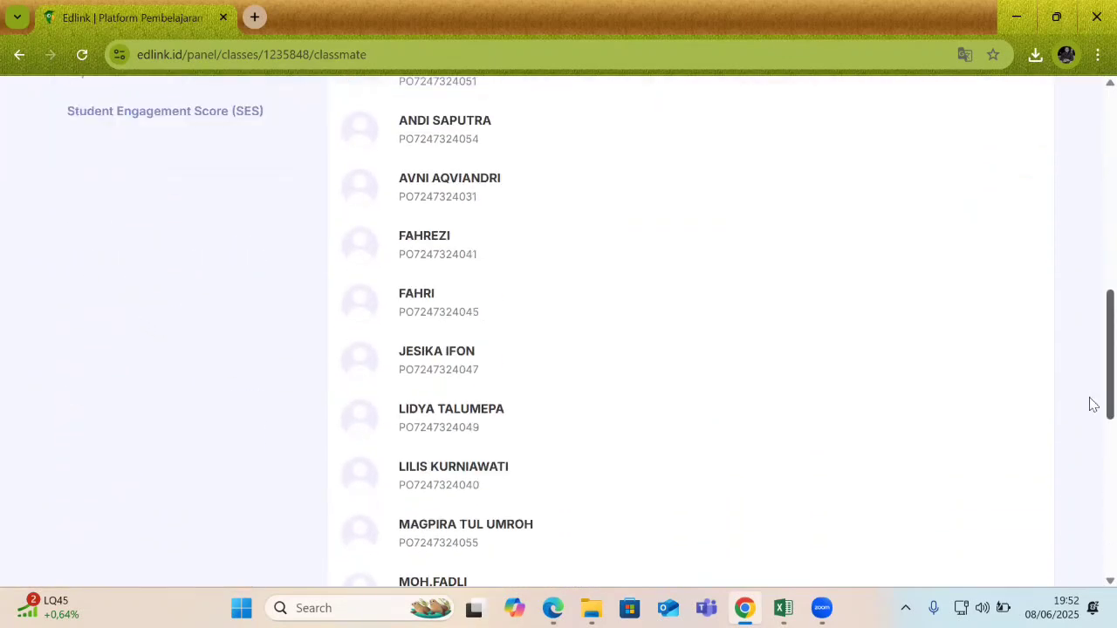
drag(1090, 398, 1090, 163)
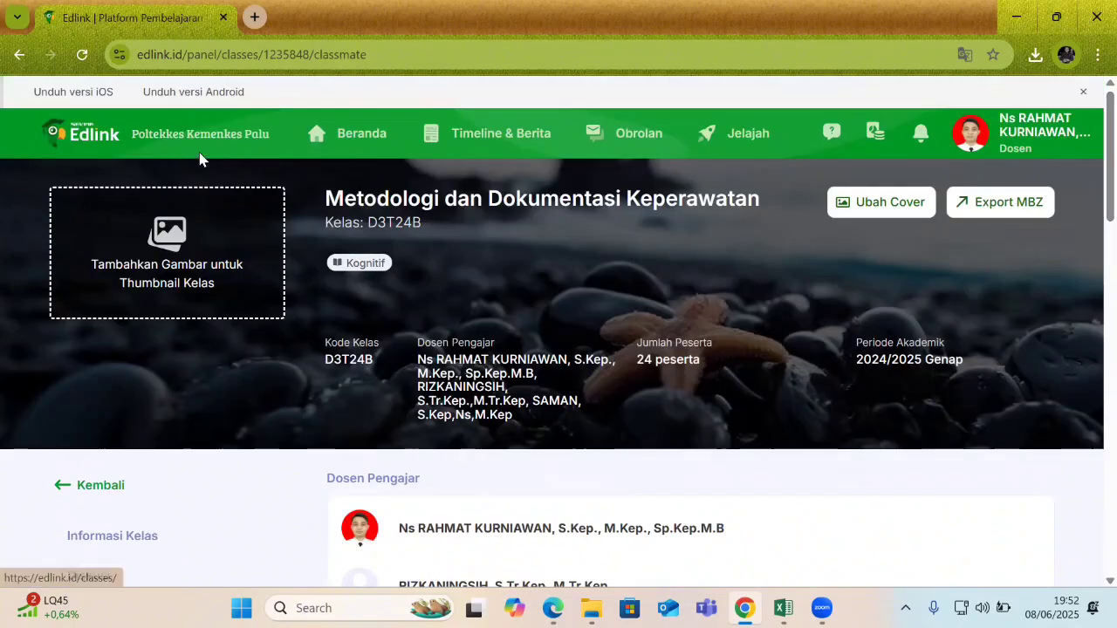
click(199, 159)
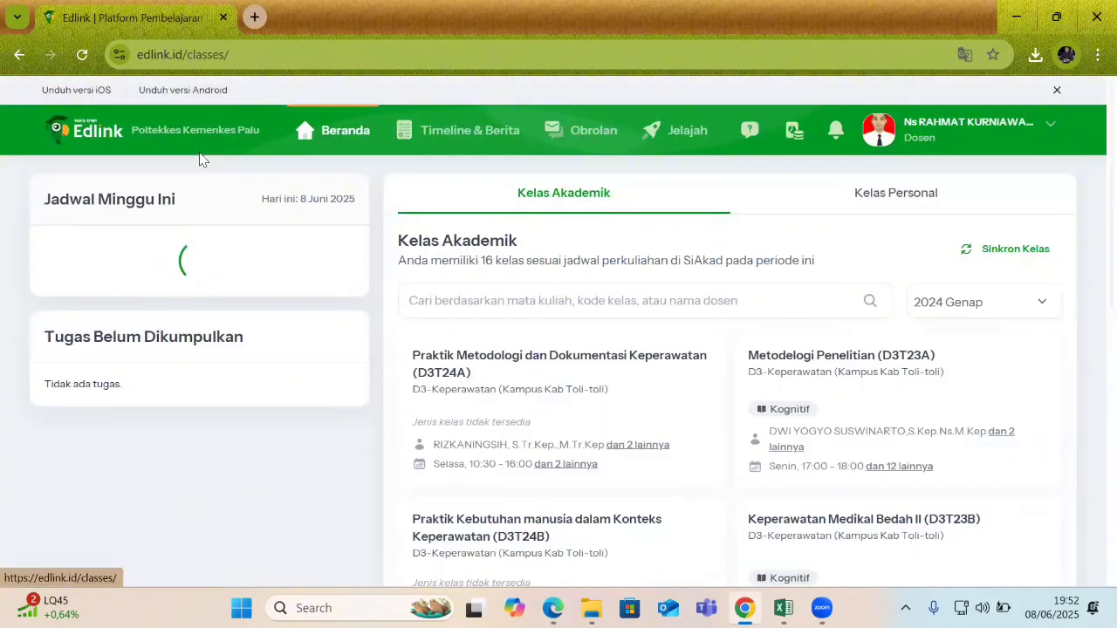